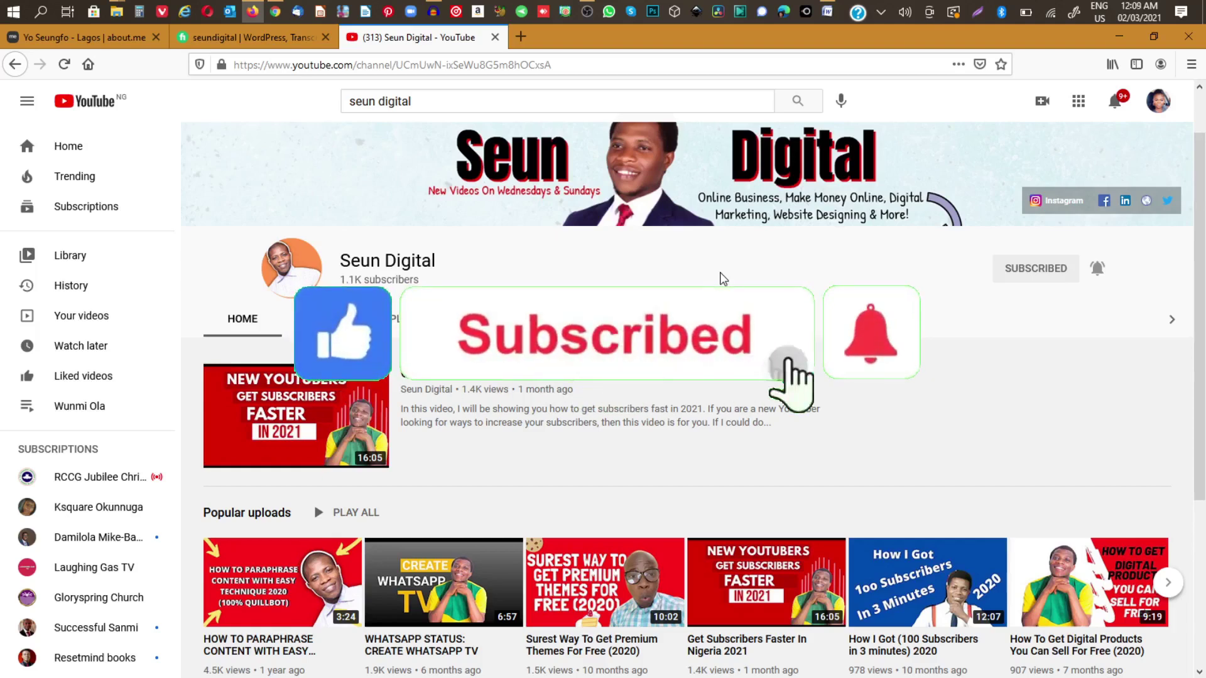
pyautogui.scroll(-1, 633, 275)
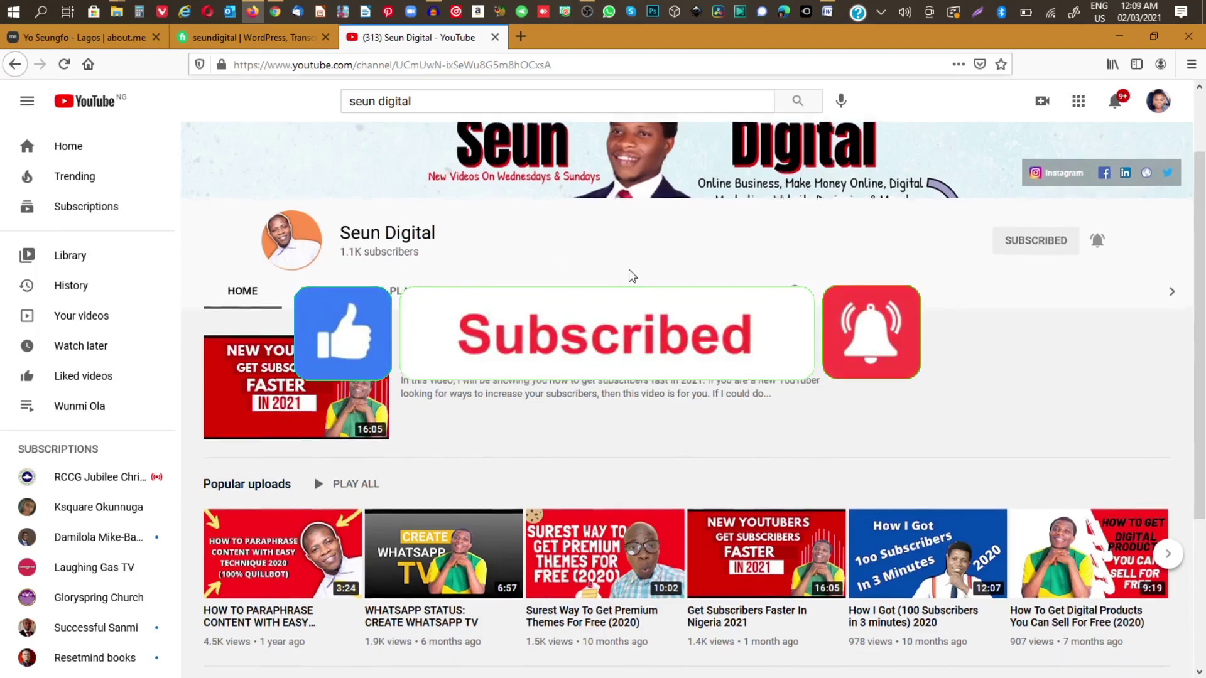
pyautogui.scroll(-3, 630, 272)
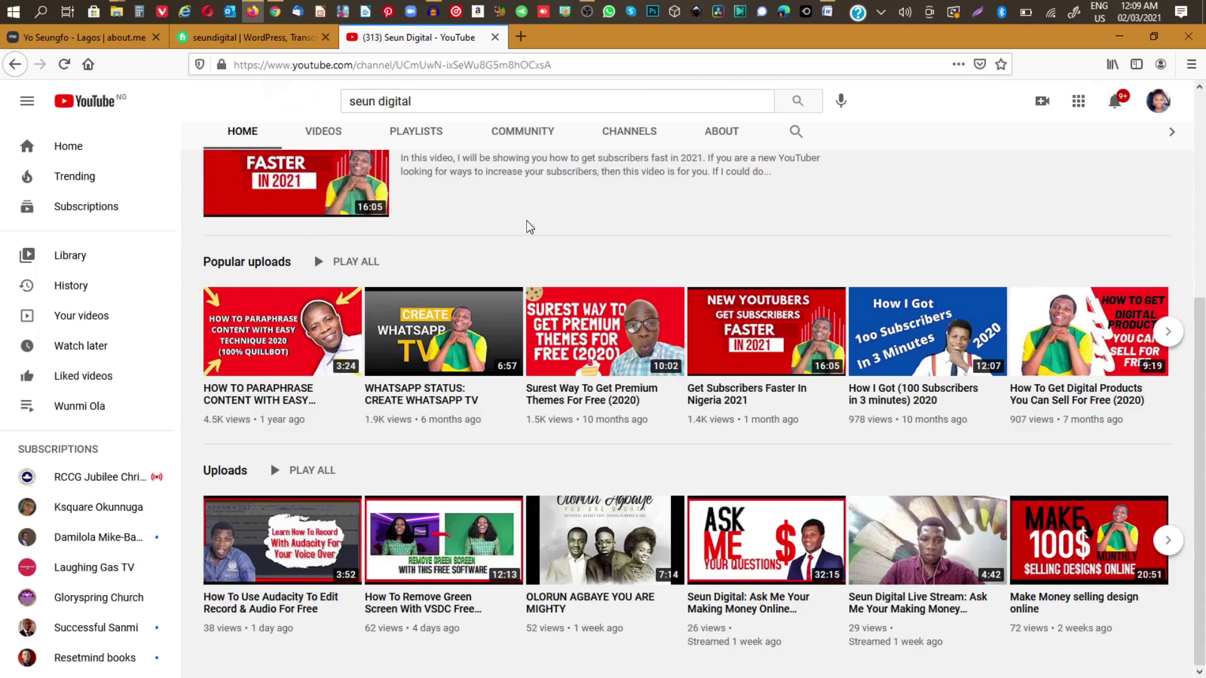
pyautogui.scroll(5, 526, 220)
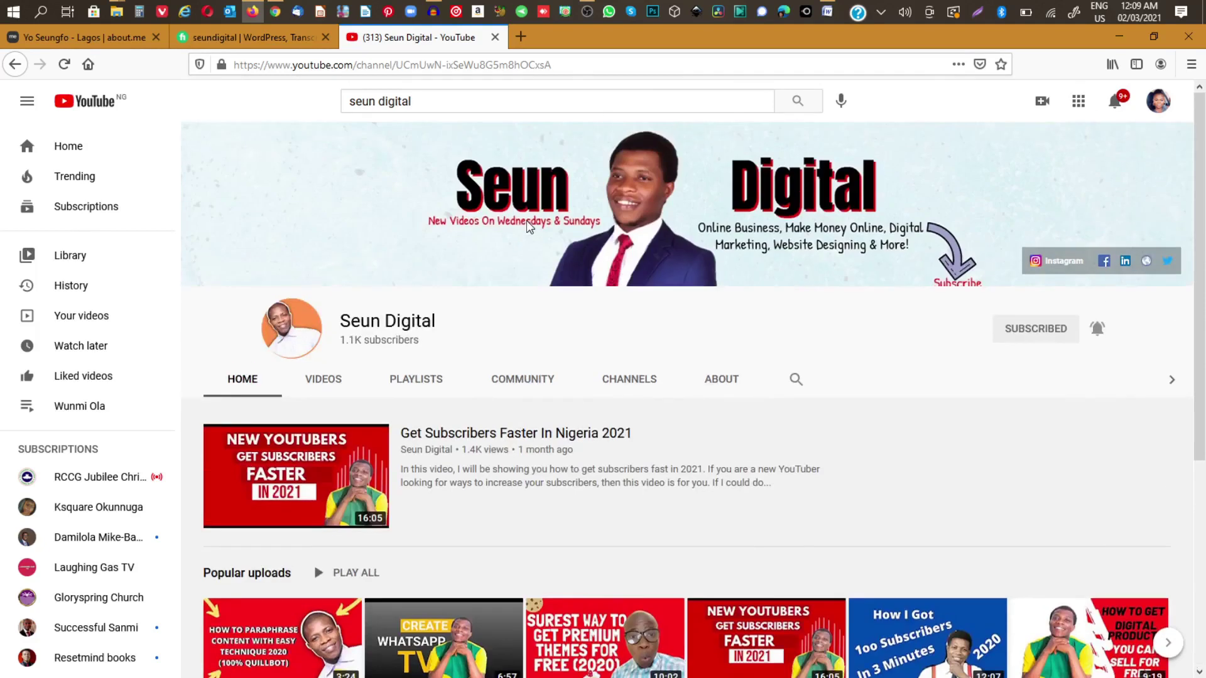
# - Switch to Chrome and browse the Freepik search results for thumbnail templates down to the end of the page
pyautogui.click(274, 12)
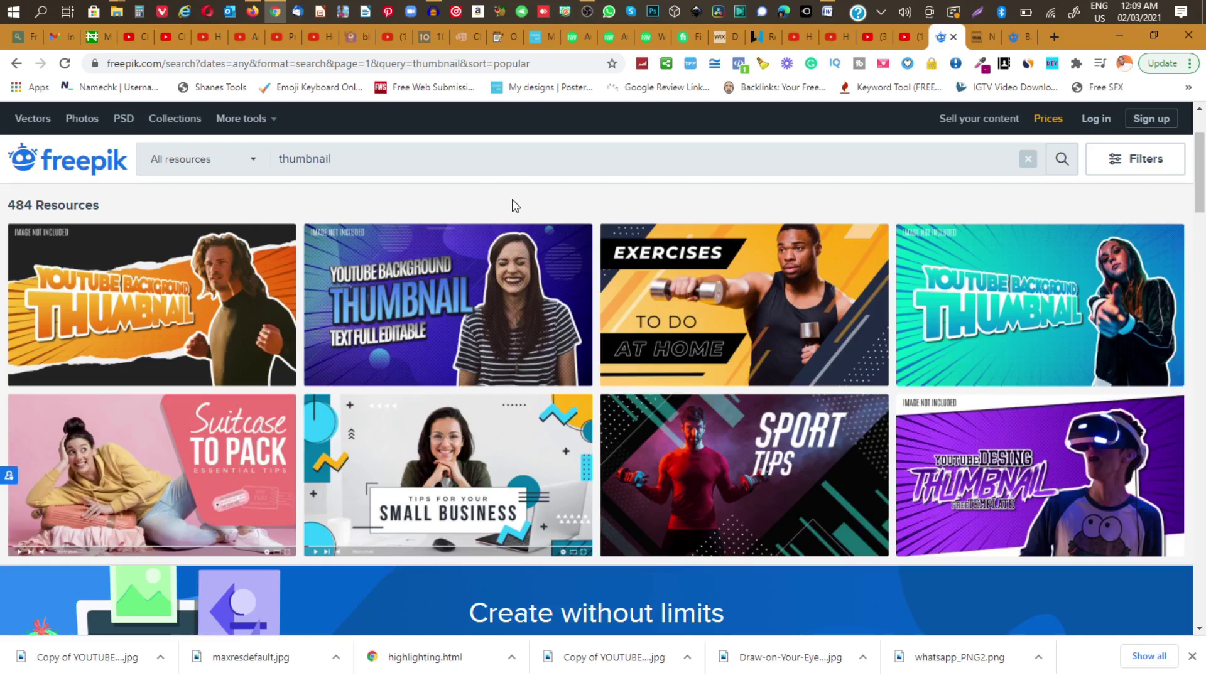
pyautogui.scroll(-1, 511, 198)
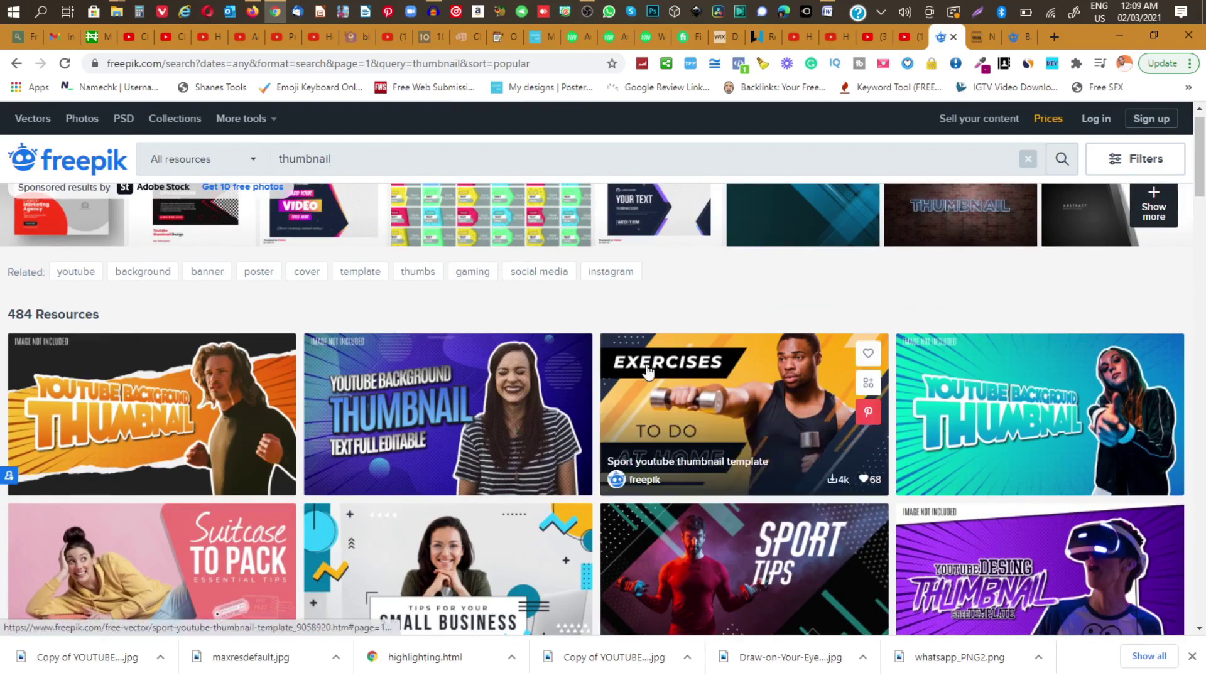
pyautogui.scroll(-4, 648, 372)
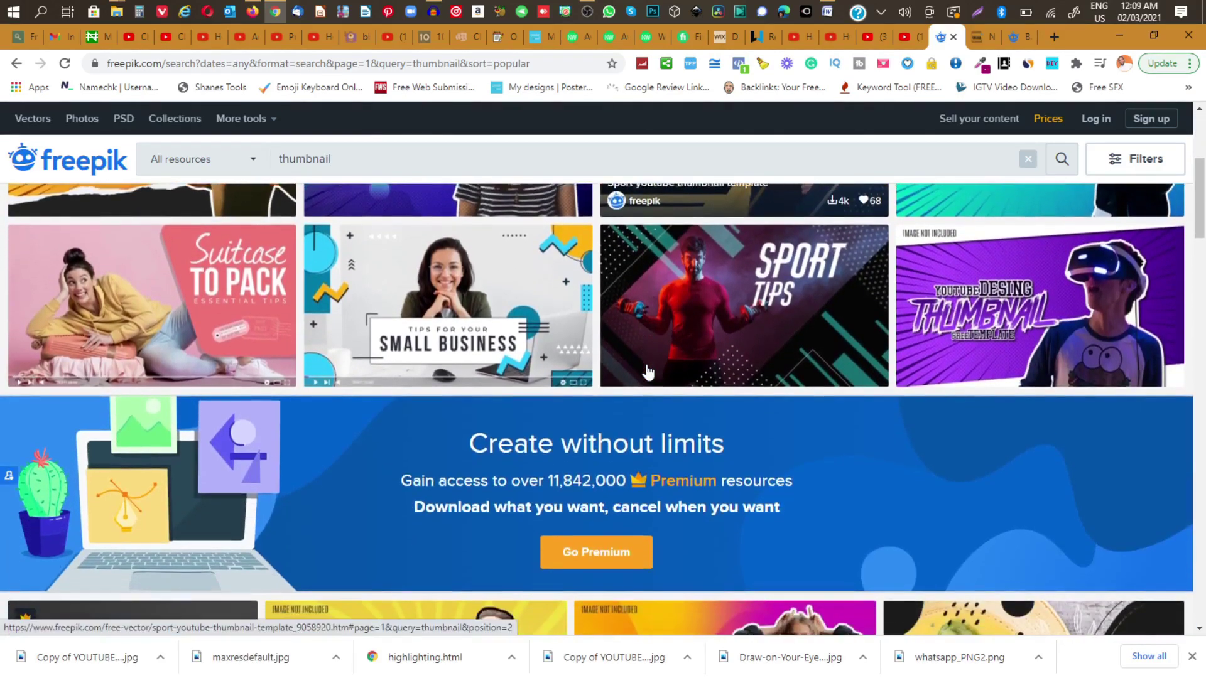
pyautogui.scroll(-5, 648, 371)
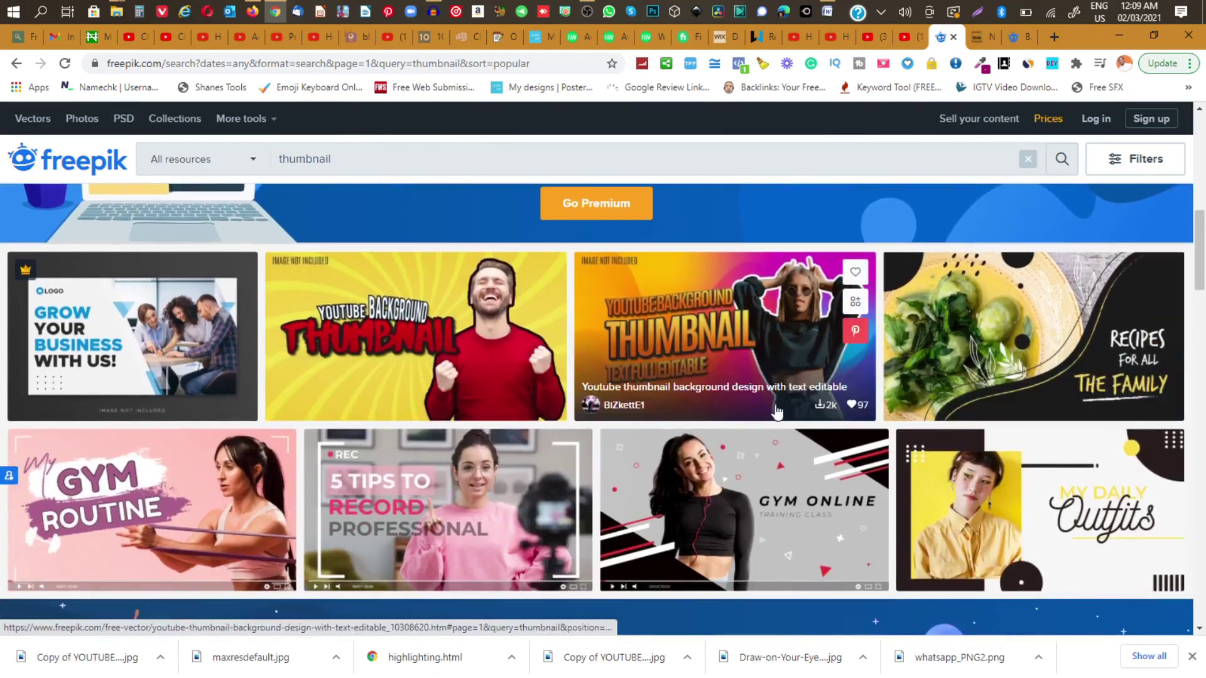
pyautogui.scroll(-3, 785, 458)
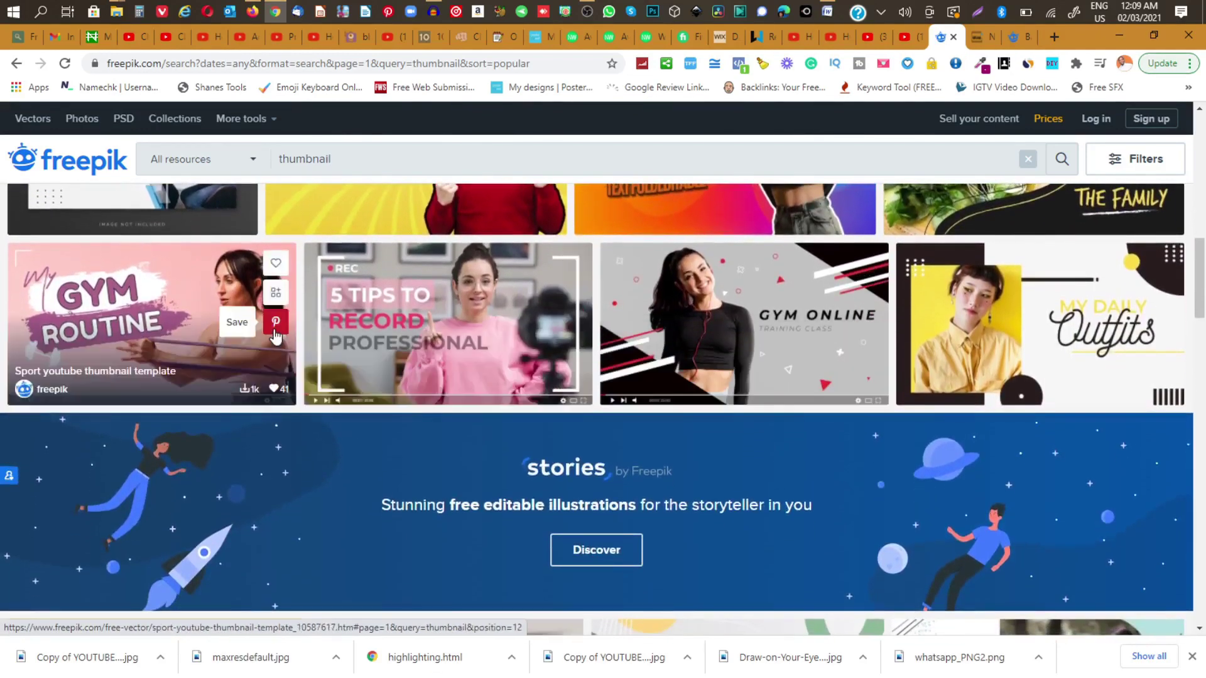
pyautogui.scroll(-5, 632, 441)
pyautogui.scroll(-2, 631, 439)
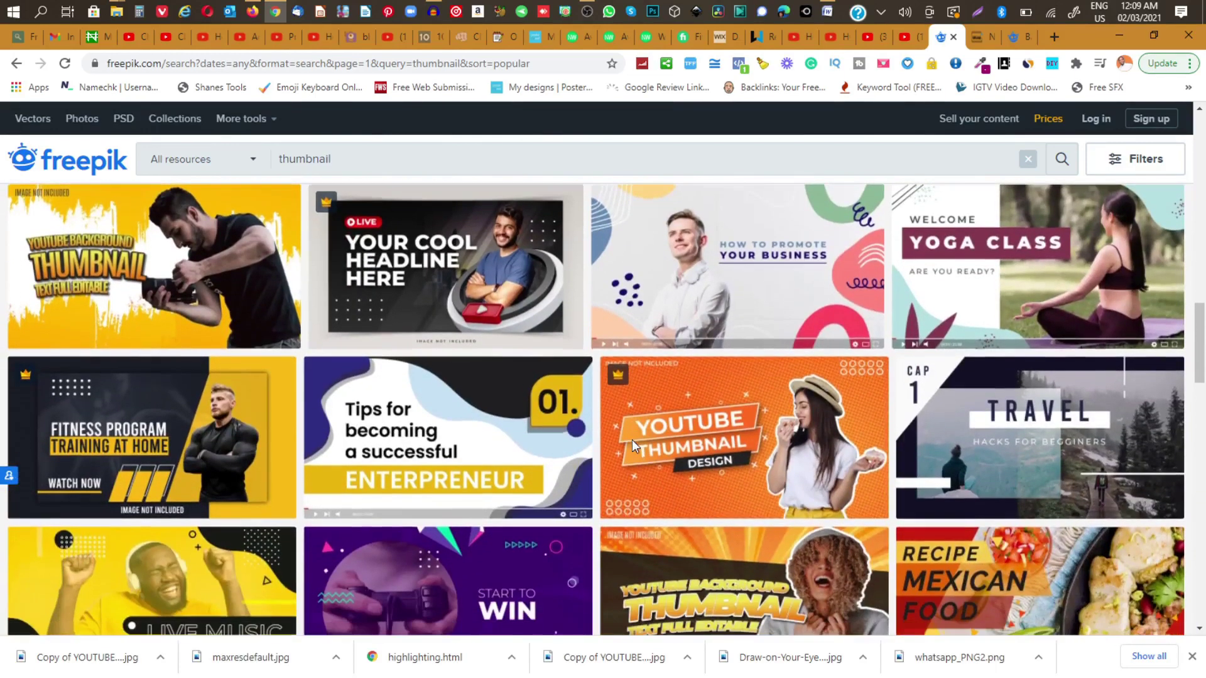
pyautogui.scroll(-3, 632, 440)
pyautogui.scroll(-1, 631, 446)
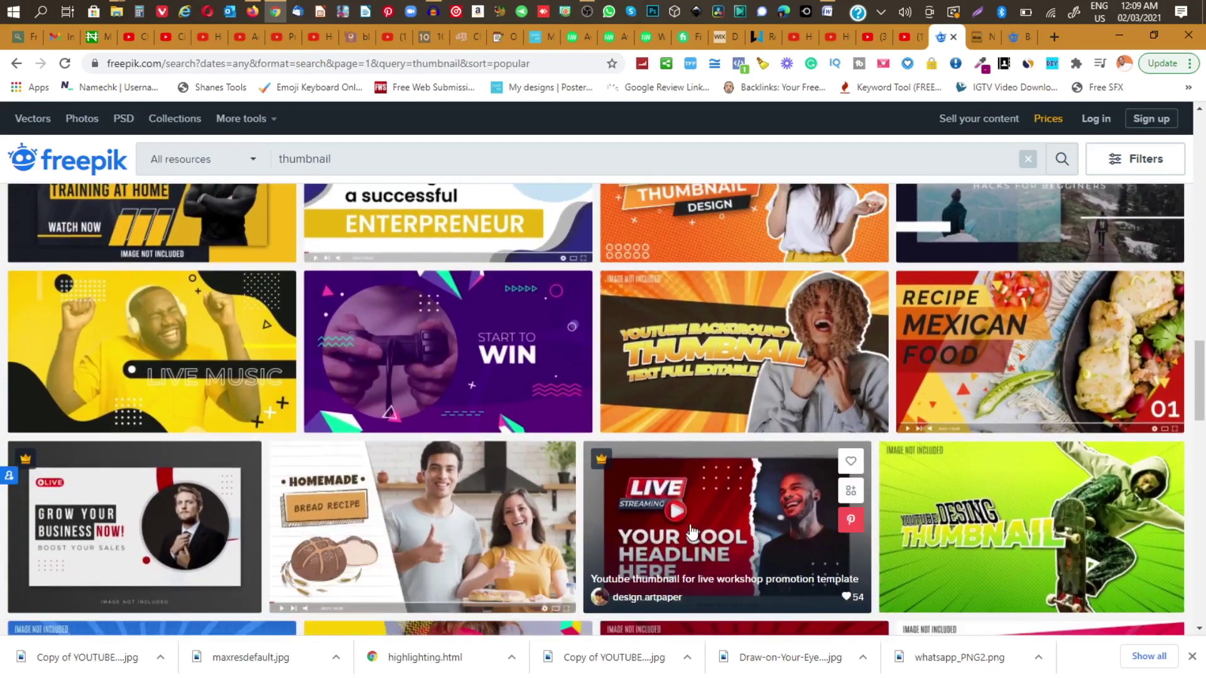
pyautogui.scroll(-2, 609, 442)
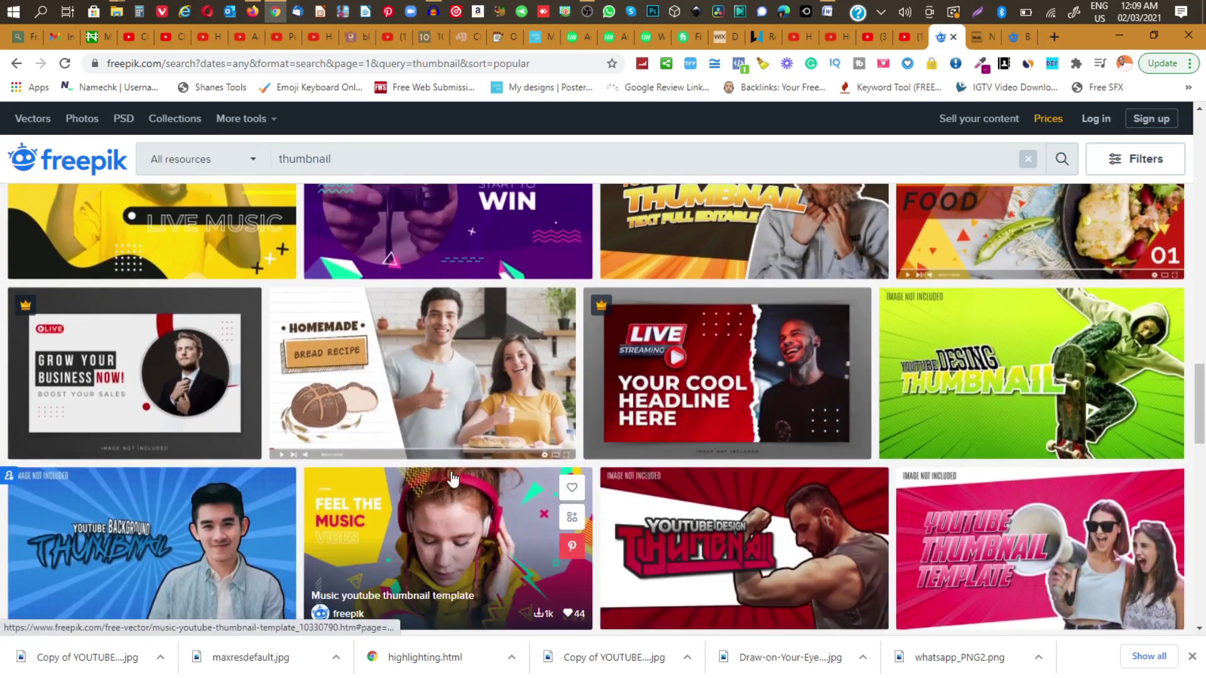
pyautogui.scroll(-5, 452, 478)
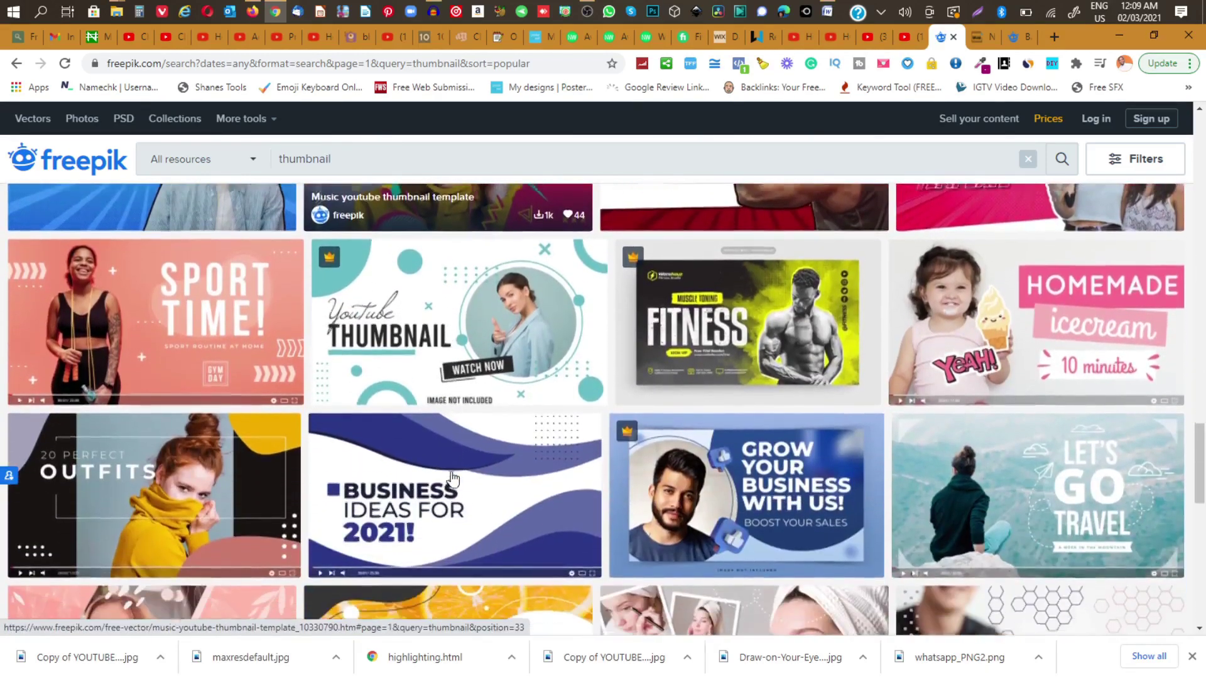
pyautogui.scroll(-5, 452, 478)
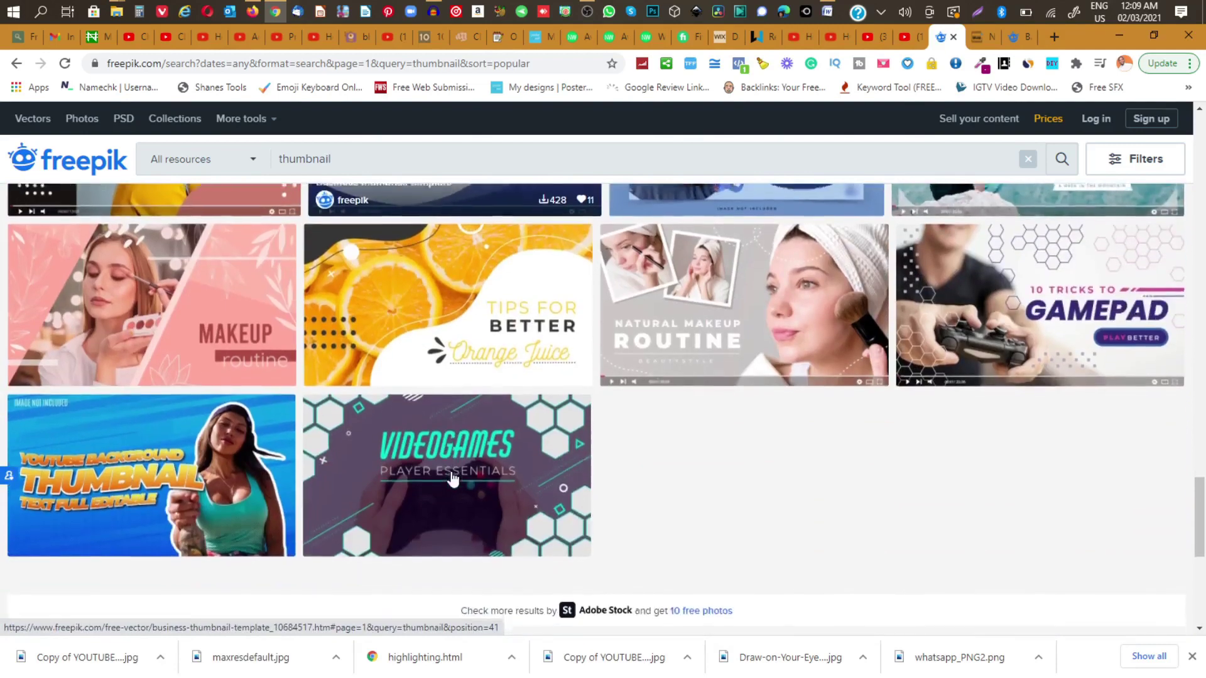
pyautogui.press('Home')
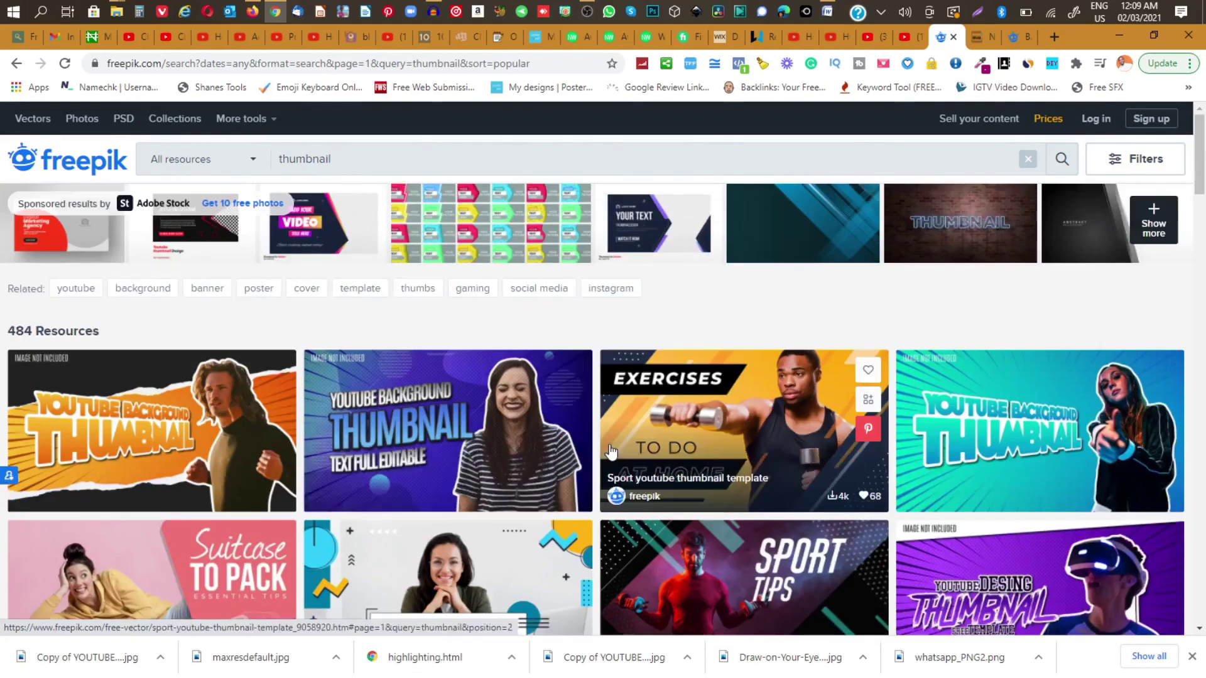
# - Bring up the Freepik search results for "background" and look through the available background images
pyautogui.click(1013, 38)
pyautogui.moveTo(1013, 37); pyautogui.dragTo(977, 38)
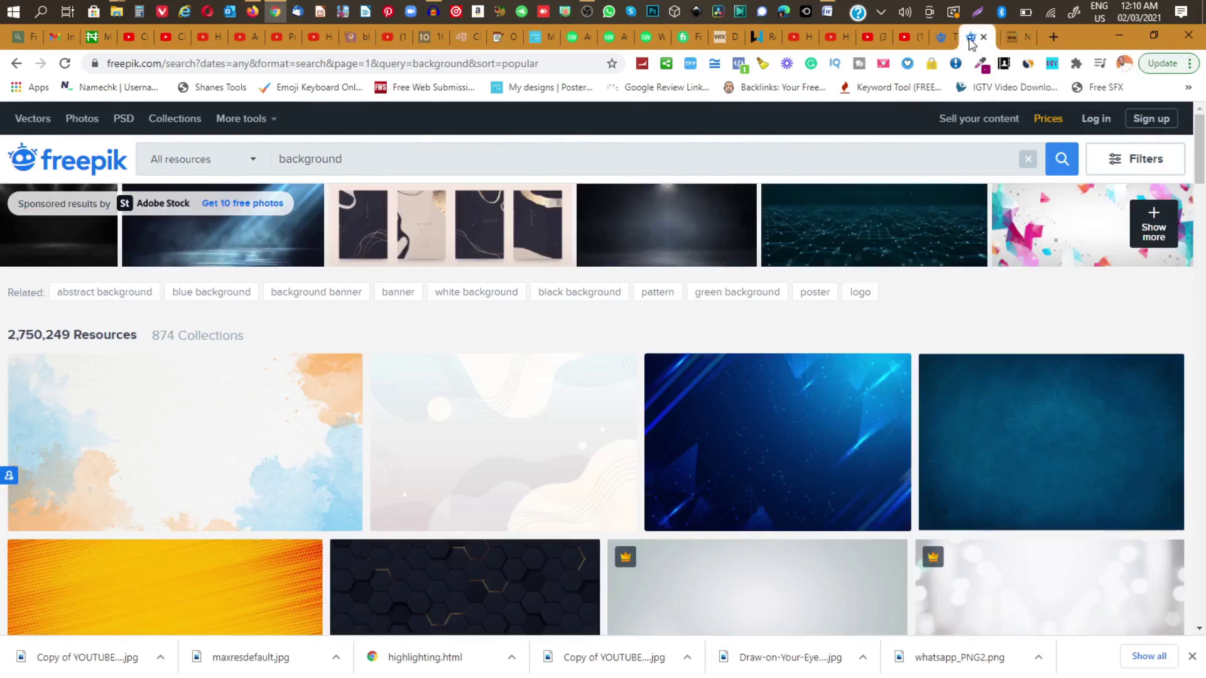
pyautogui.scroll(-8, 555, 273)
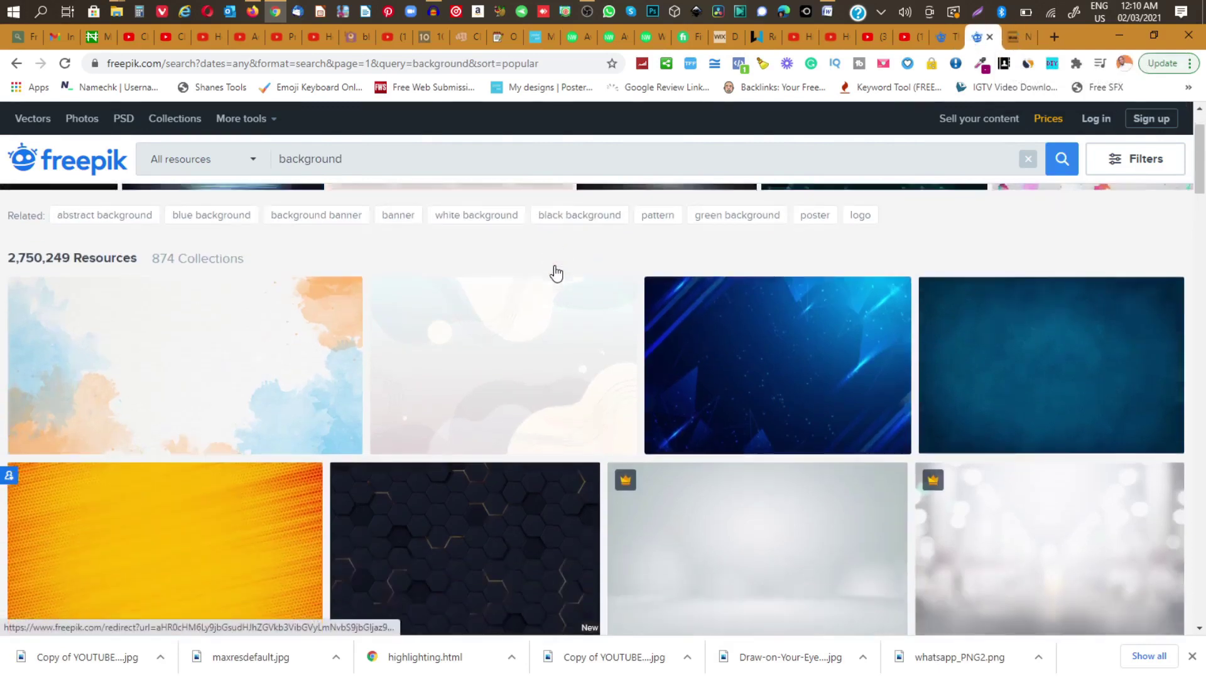
pyautogui.scroll(-10, 397, 367)
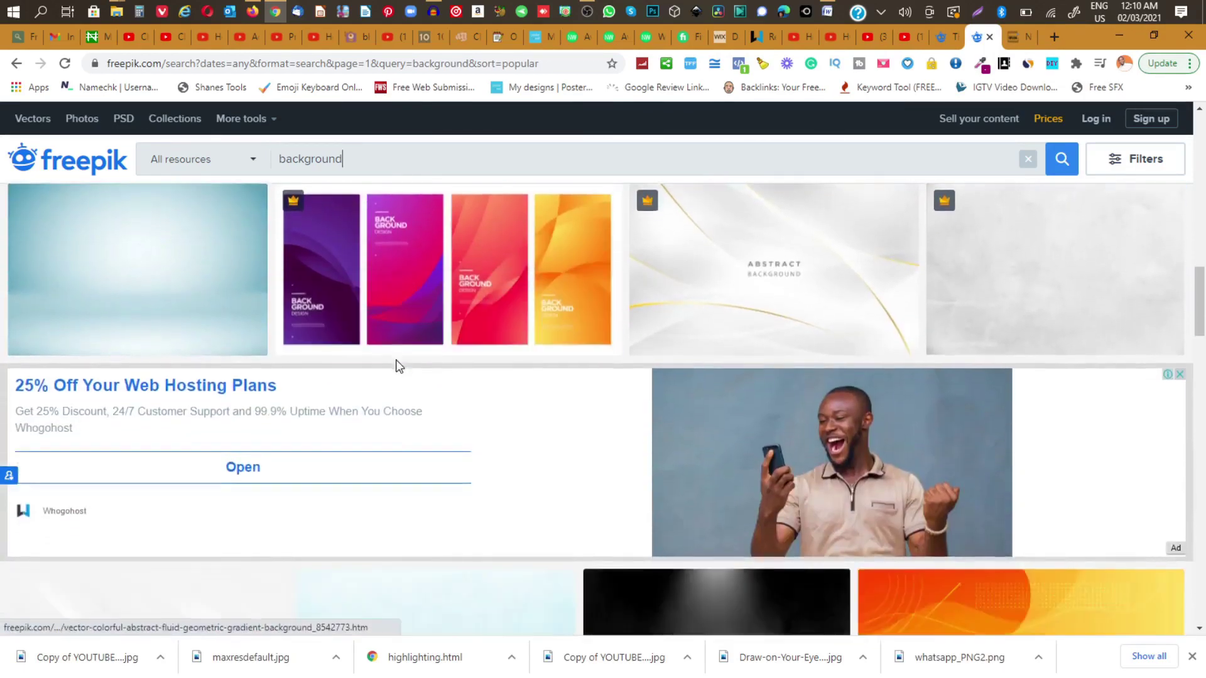
pyautogui.scroll(7, 398, 367)
pyautogui.scroll(5, 398, 368)
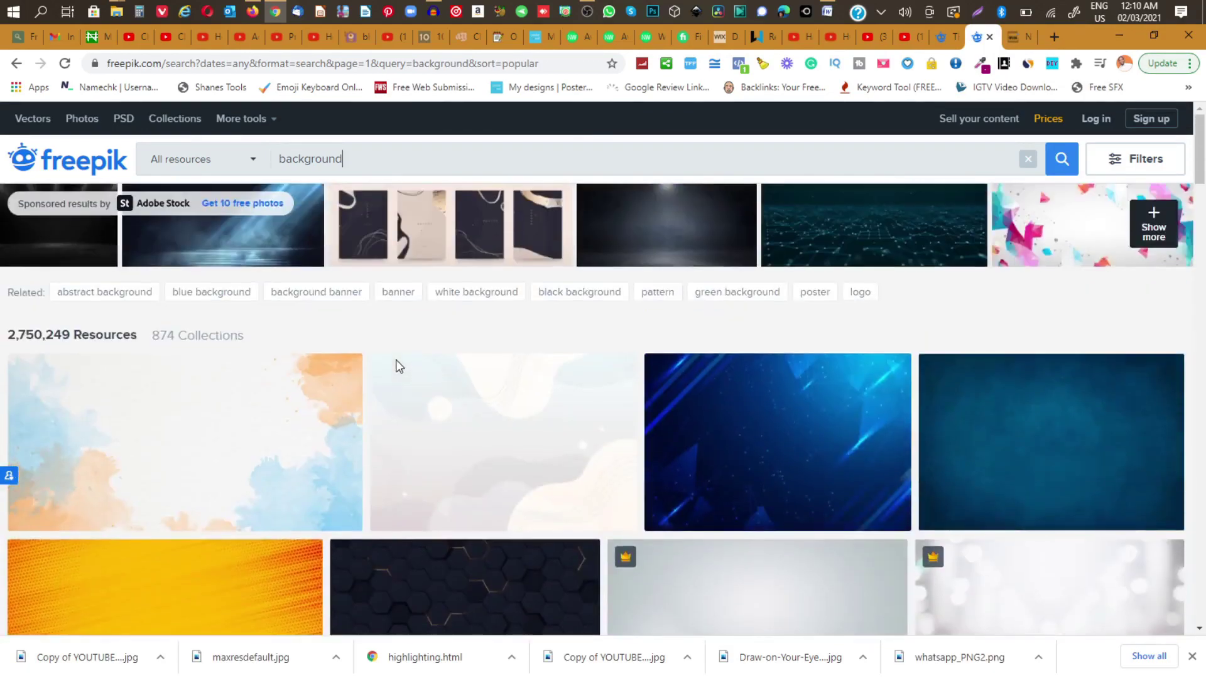
pyautogui.scroll(-3, 538, 372)
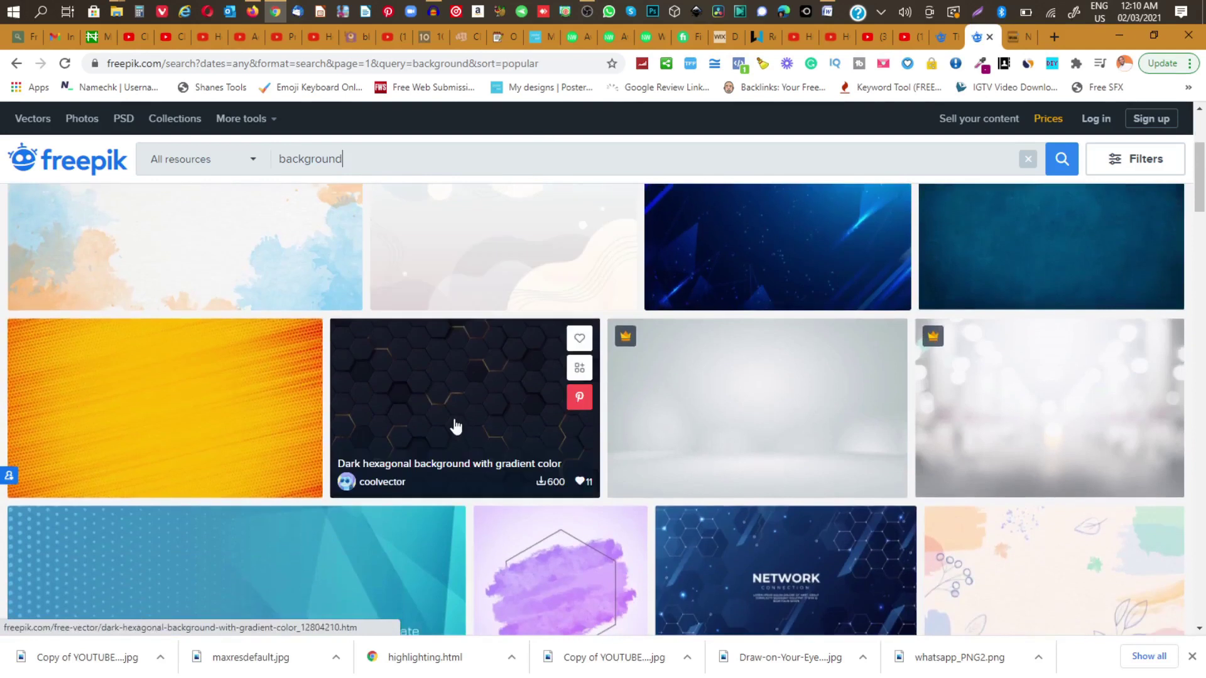
# - Open the yellow halftone, dark hexagonal, blue digital and blue textured wall backgrounds plus the sponsored Adobe Stock light-beam image in separate tabs
pyautogui.rightClick(148, 386)
pyautogui.click(198, 395)
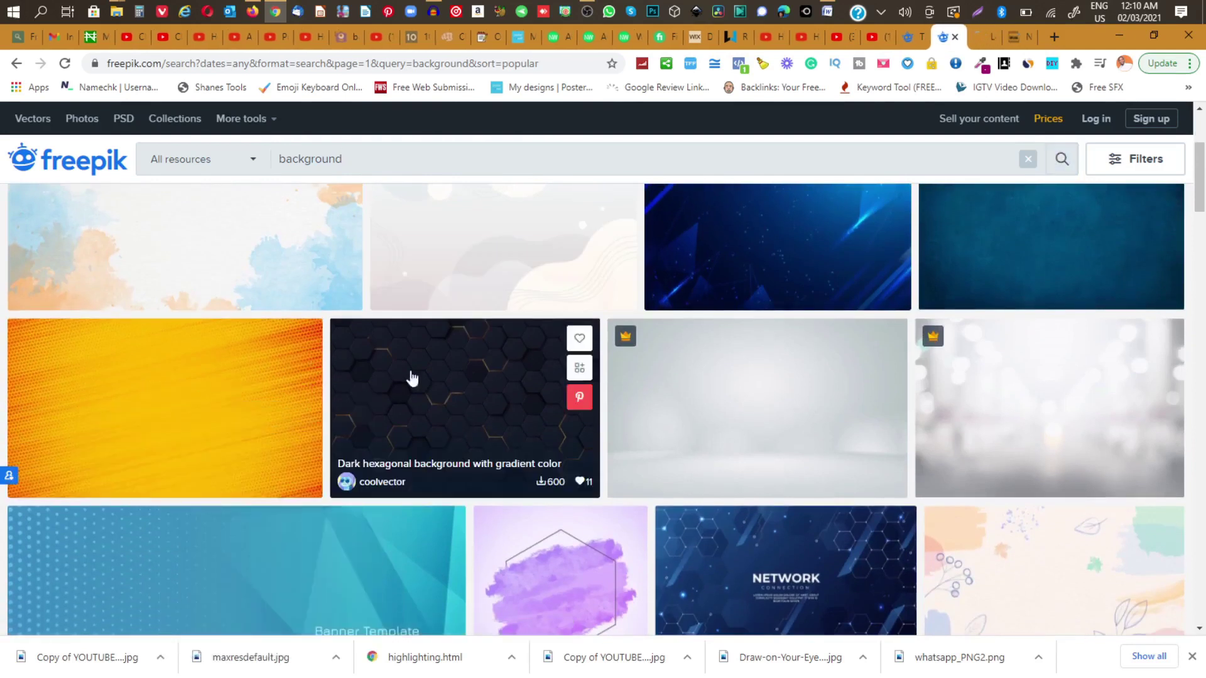
pyautogui.rightClick(423, 375)
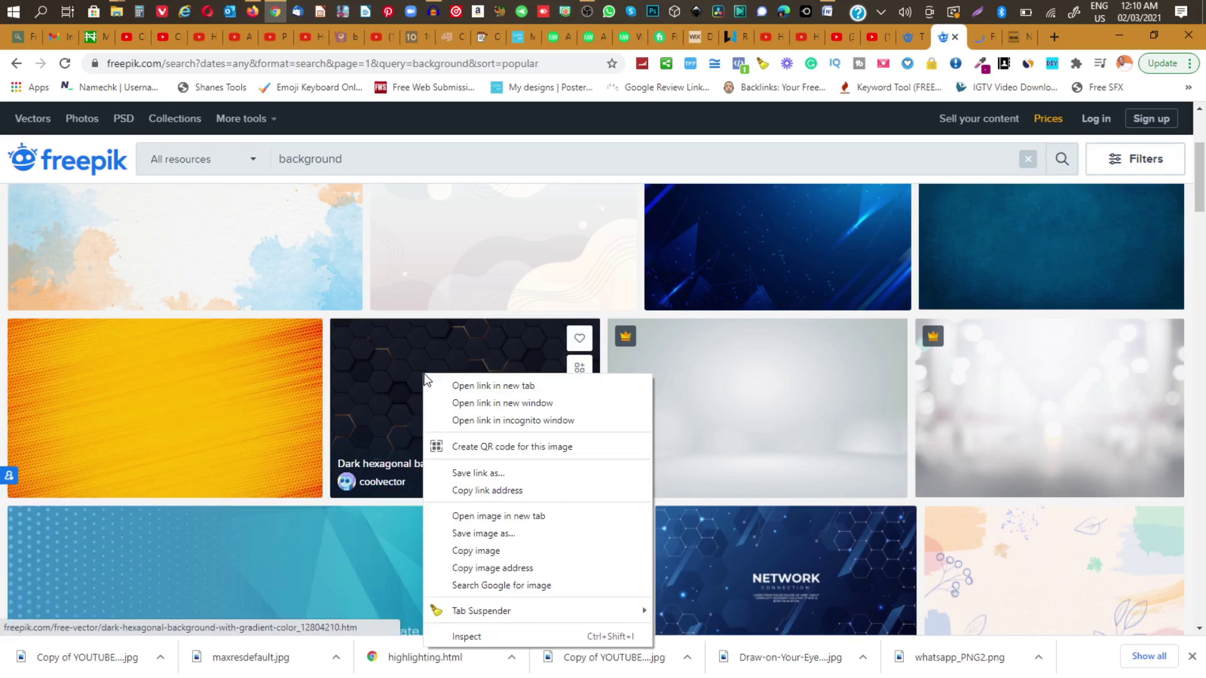
pyautogui.click(489, 388)
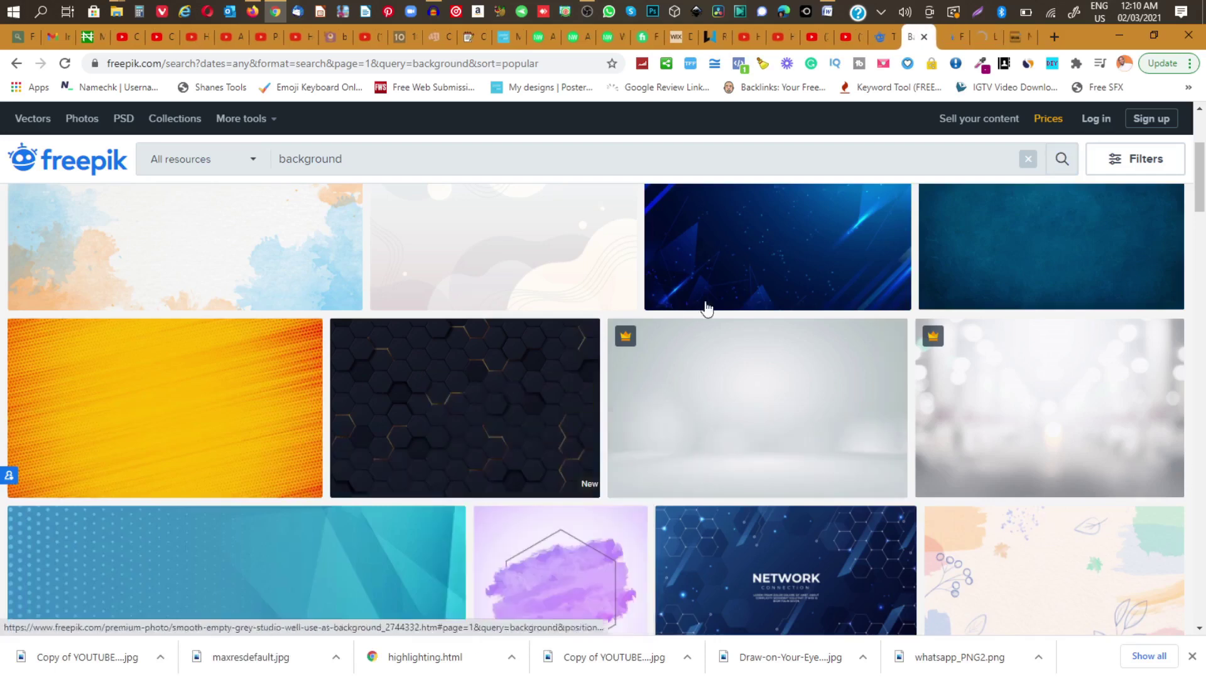
pyautogui.rightClick(774, 245)
pyautogui.click(842, 249)
pyautogui.scroll(3, 847, 255)
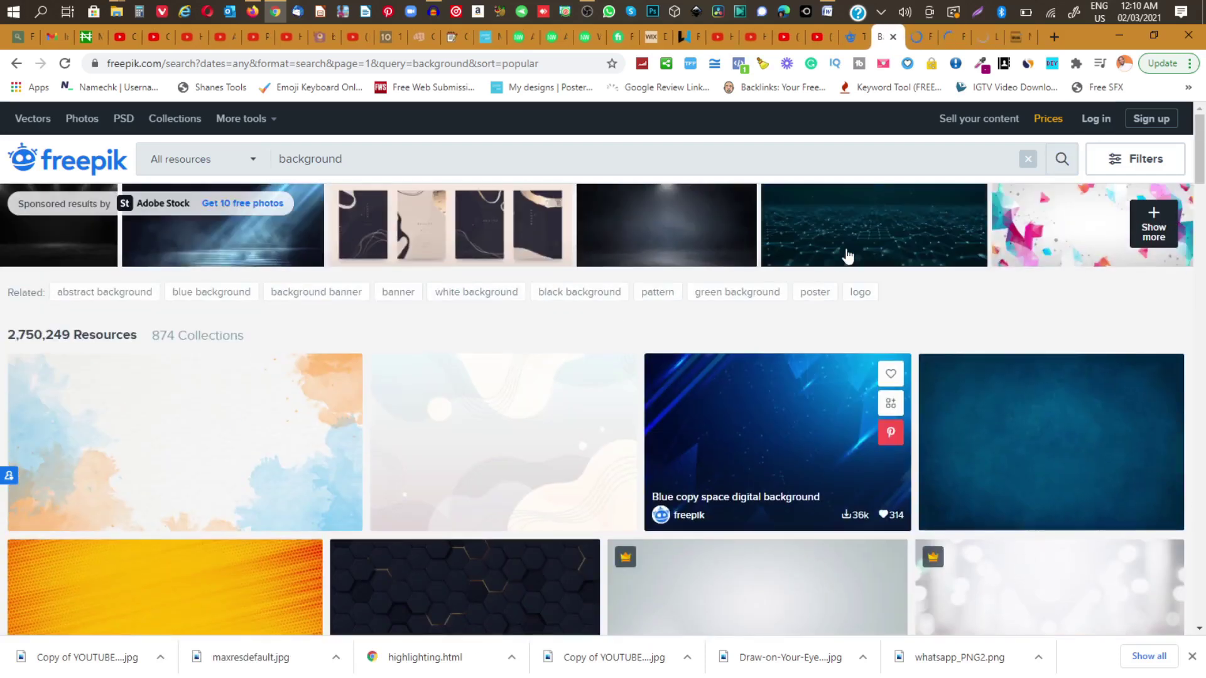
pyautogui.rightClick(1067, 420)
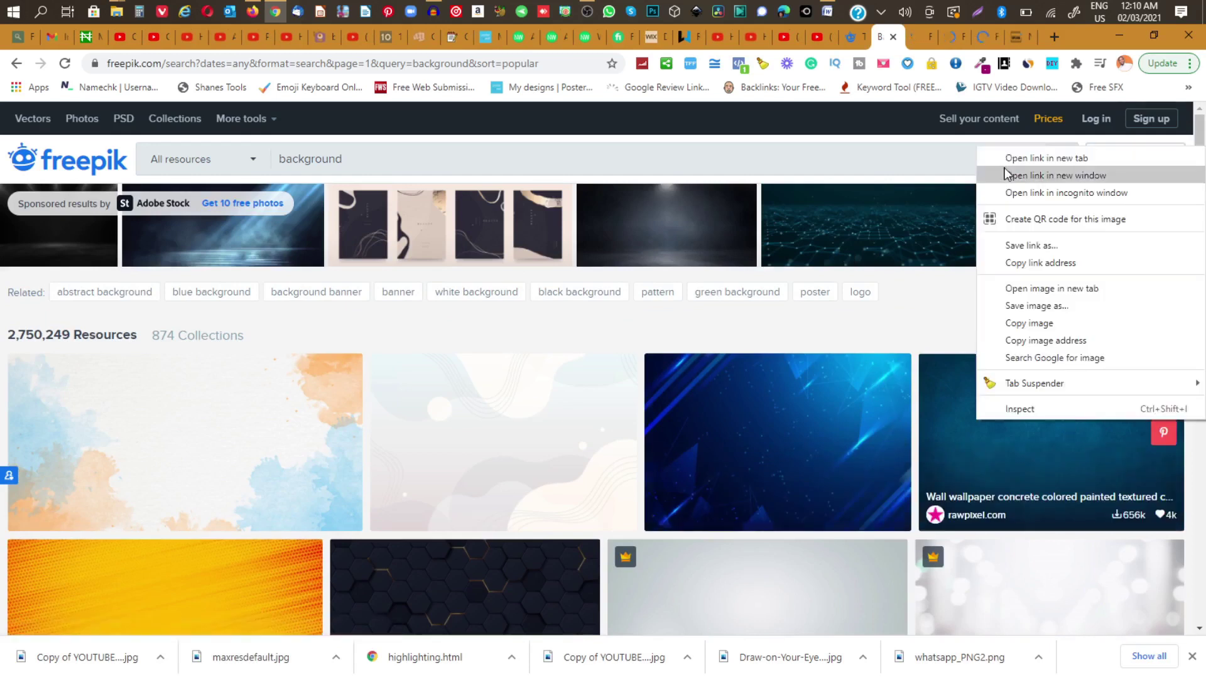
pyautogui.click(1042, 160)
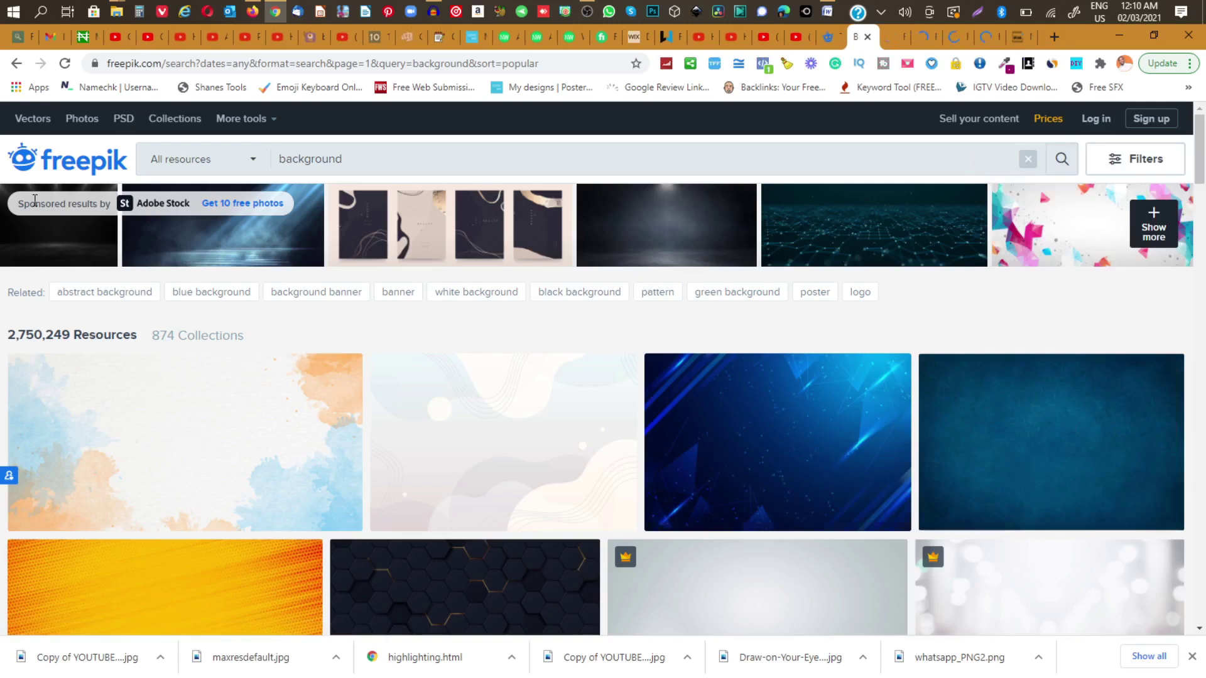
pyautogui.click(179, 243)
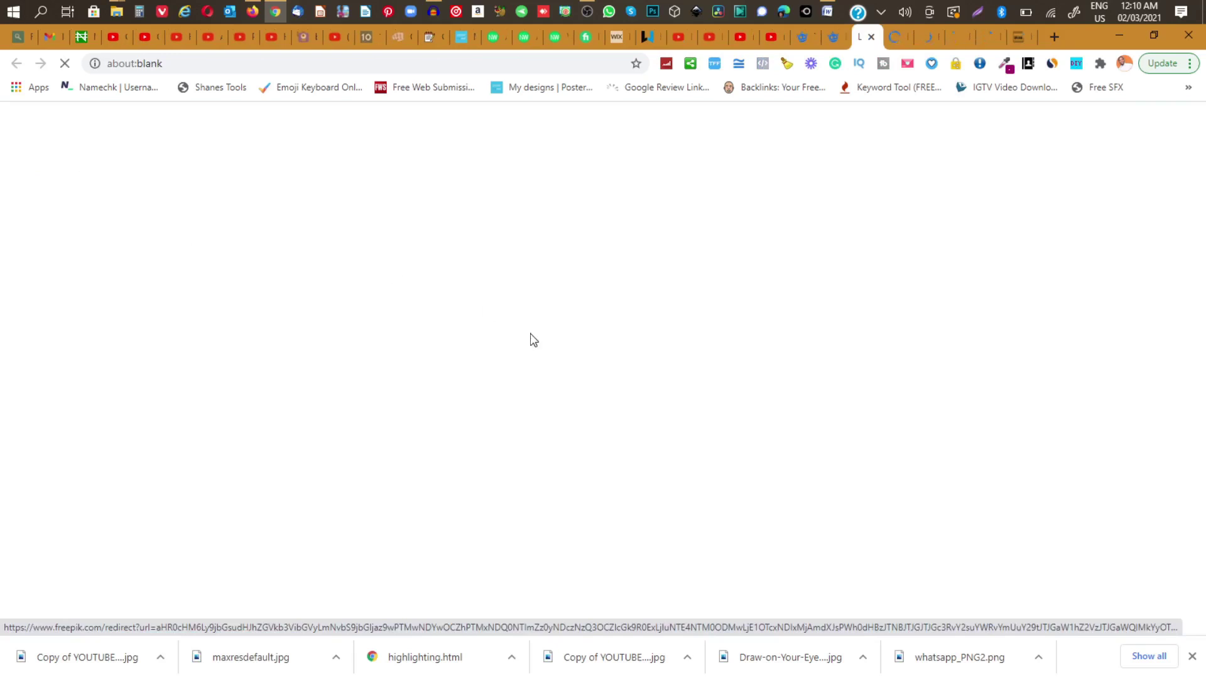
# - Review the opened Freepik pages for the yellow halftone, dark hexagonal, blue digital and blue textured wall backgrounds
pyautogui.click(892, 41)
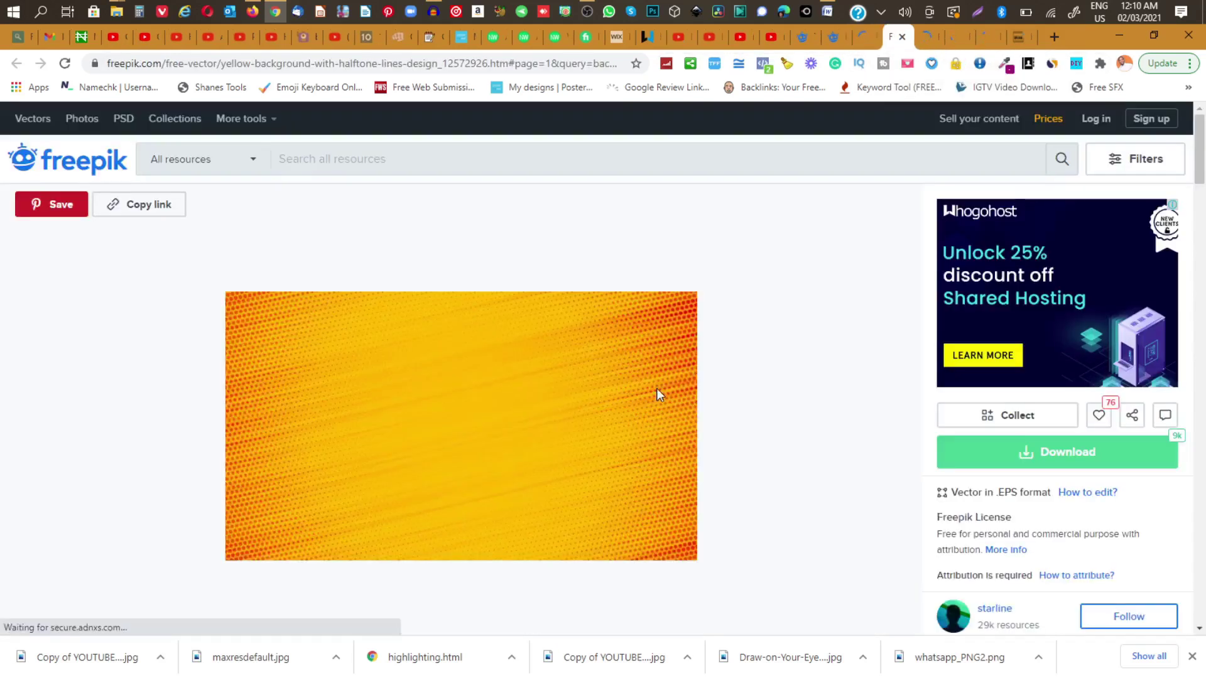
pyautogui.click(923, 39)
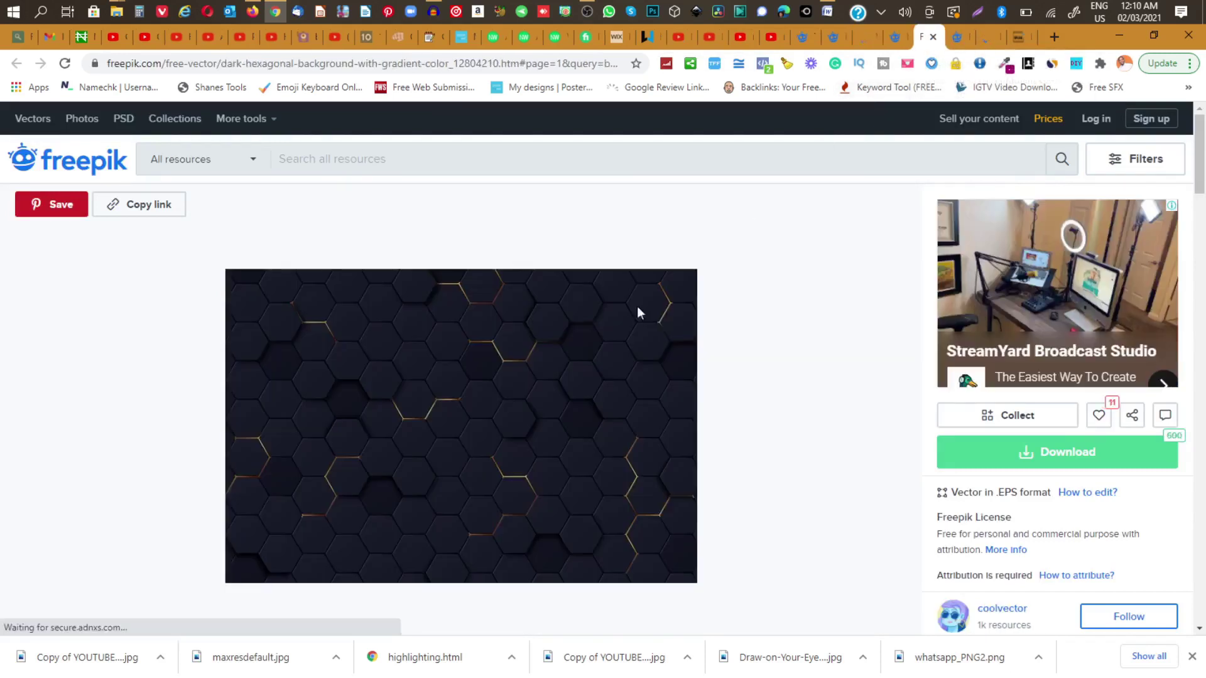
pyautogui.click(959, 40)
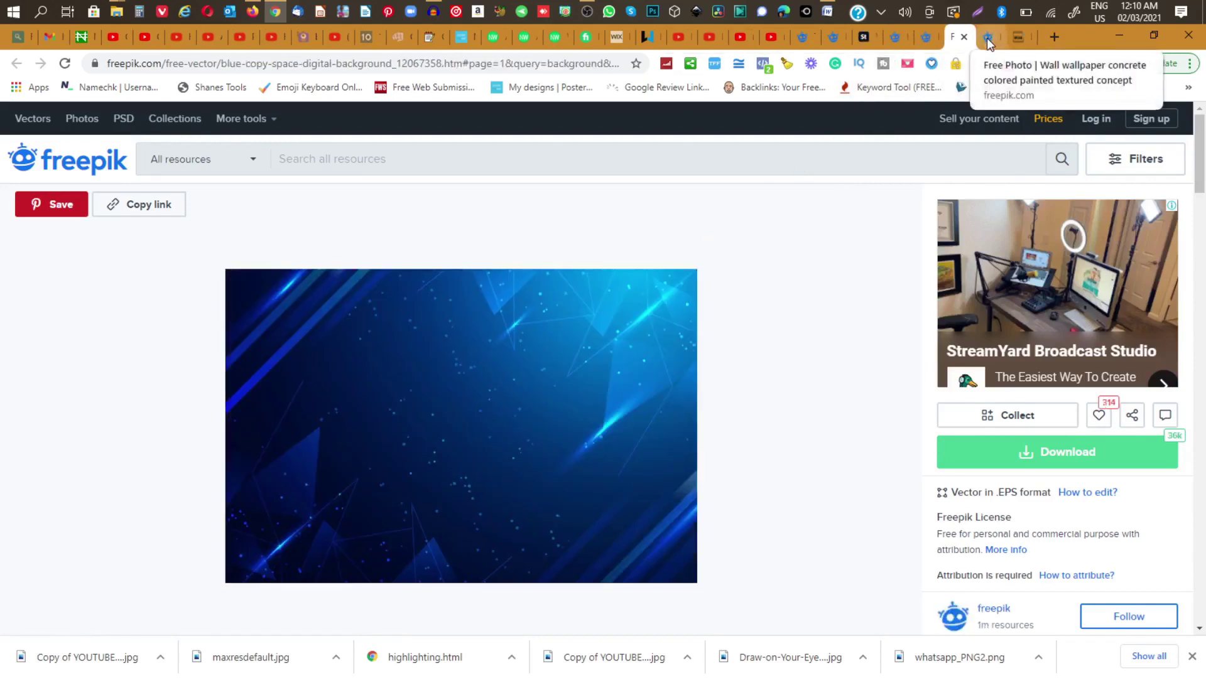
pyautogui.hotkey('ctrl', 'Tab')
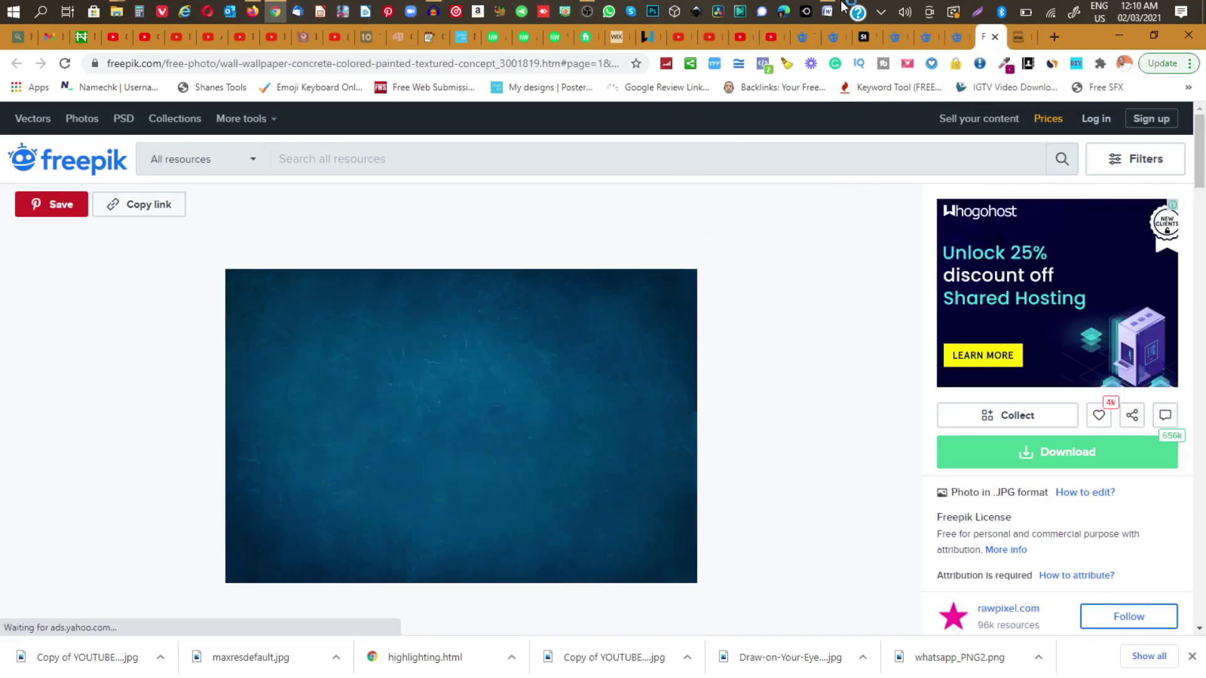
# - Close the Adobe Stock image page and return to the Freepik page of the yellow halftone background
pyautogui.click(859, 37)
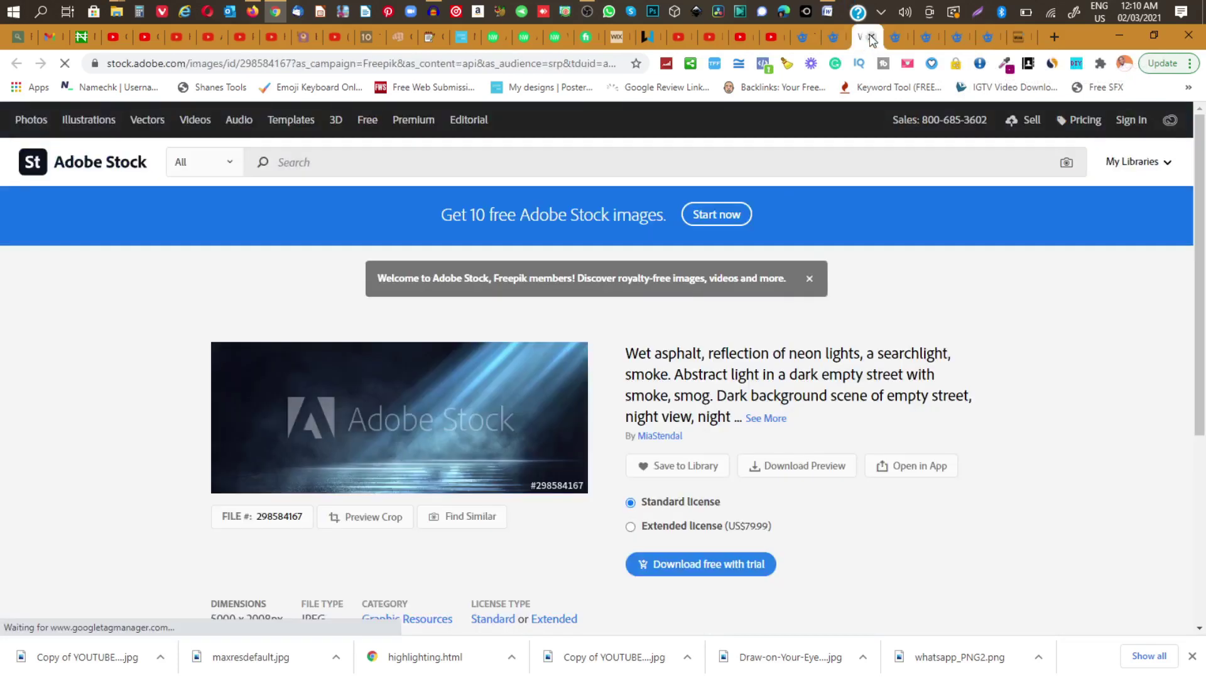
pyautogui.click(872, 36)
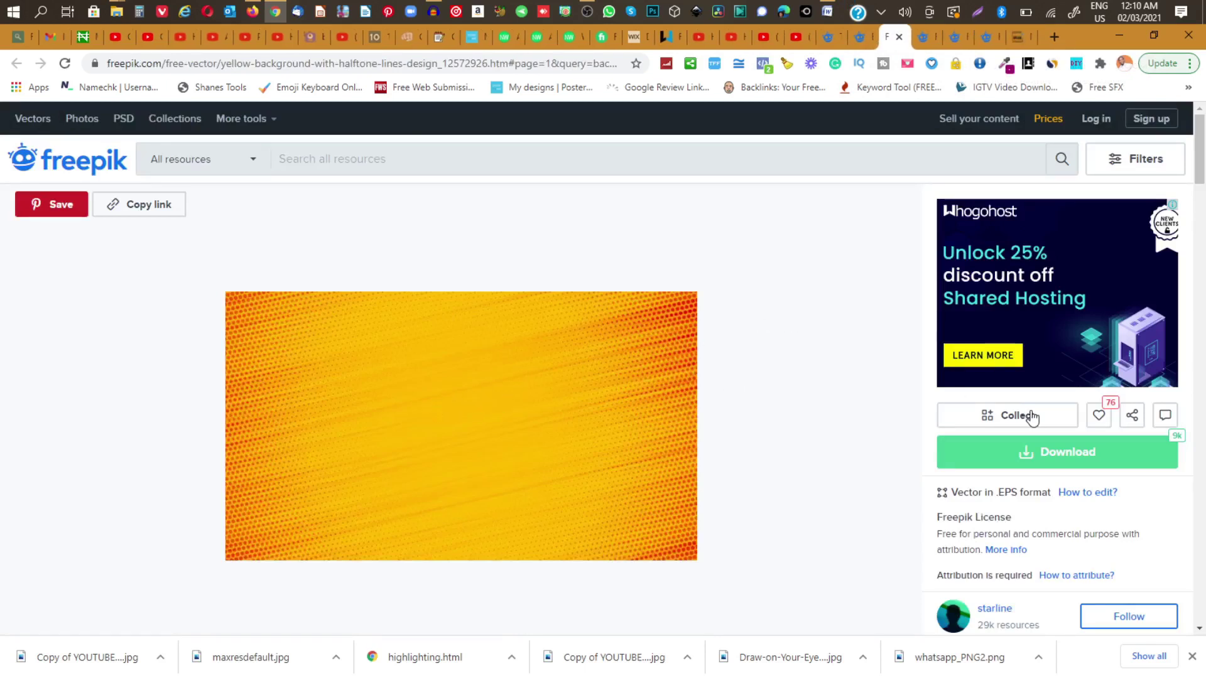
pyautogui.click(924, 36)
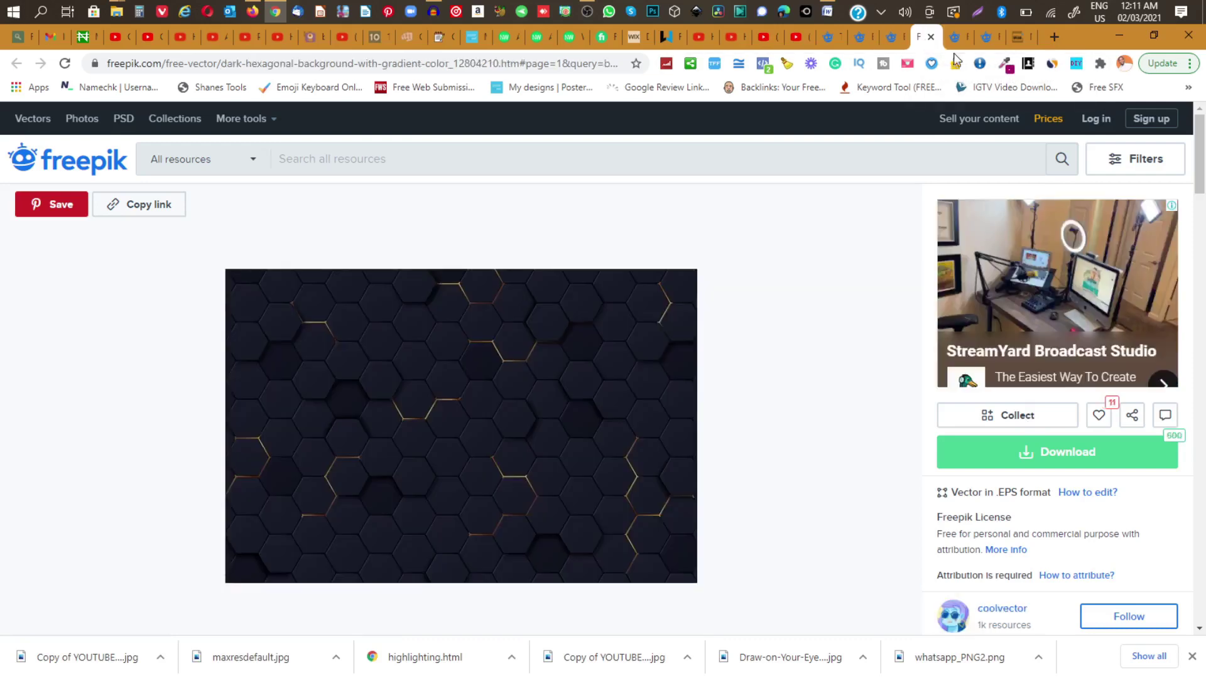
pyautogui.click(855, 38)
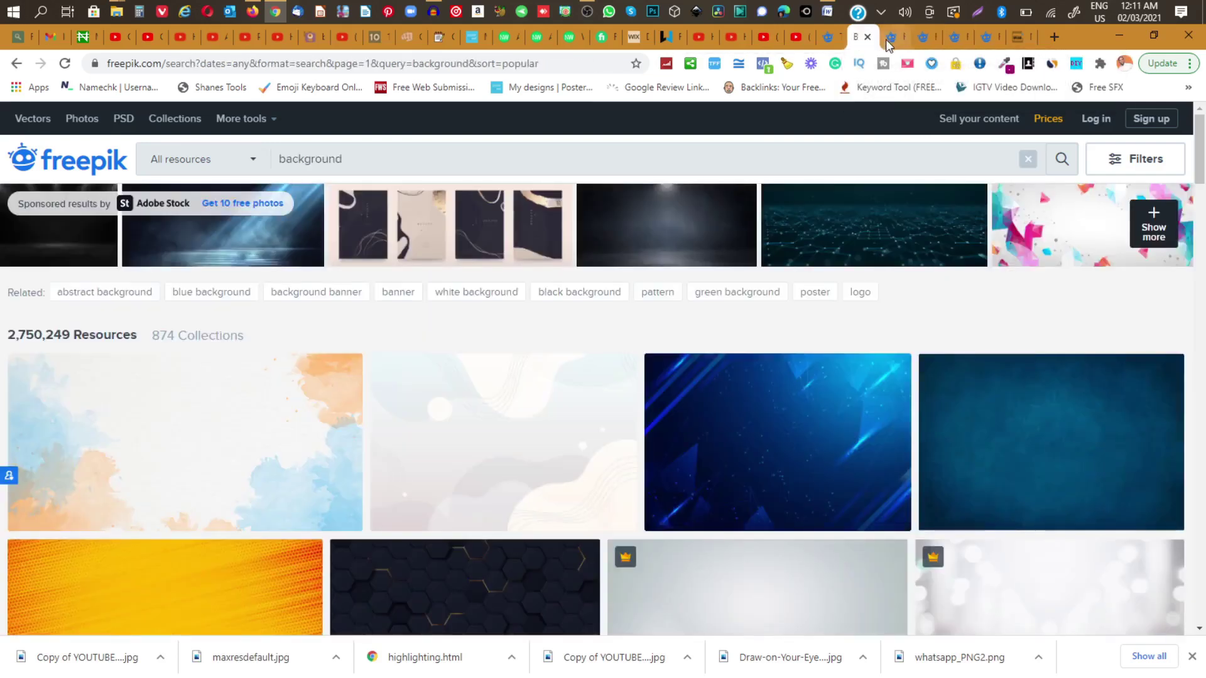
pyautogui.click(885, 39)
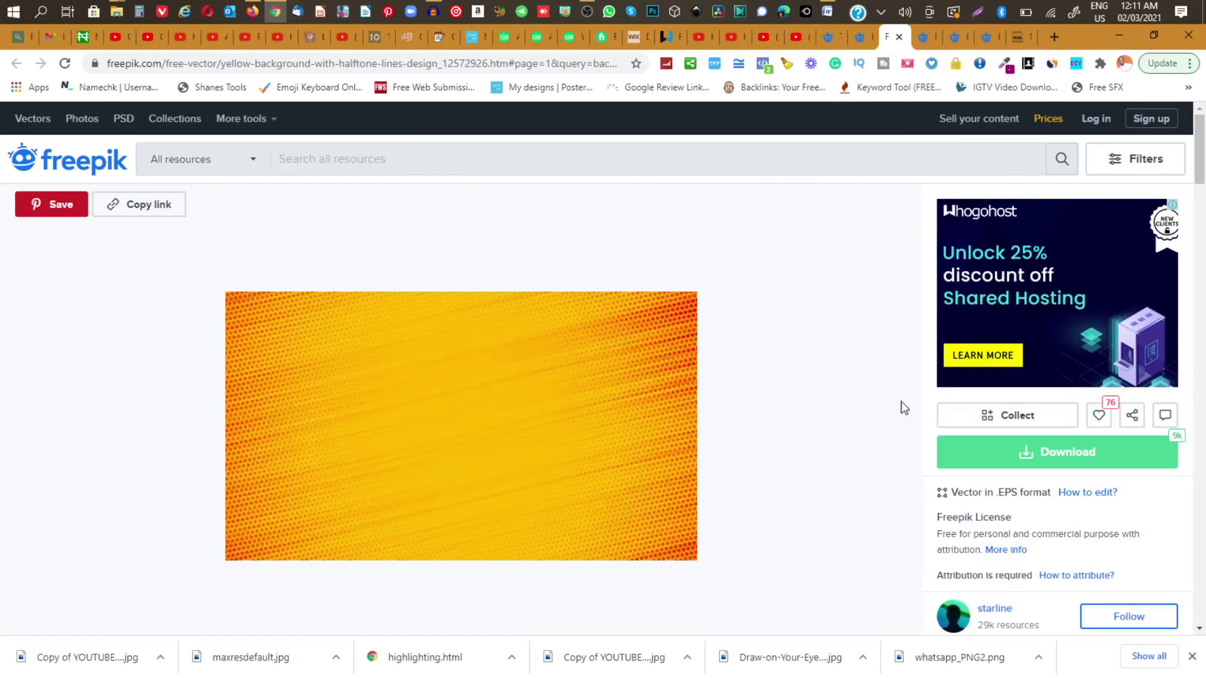
# - Download the yellow halftone background using the free option that requires attribution
pyautogui.click(1039, 466)
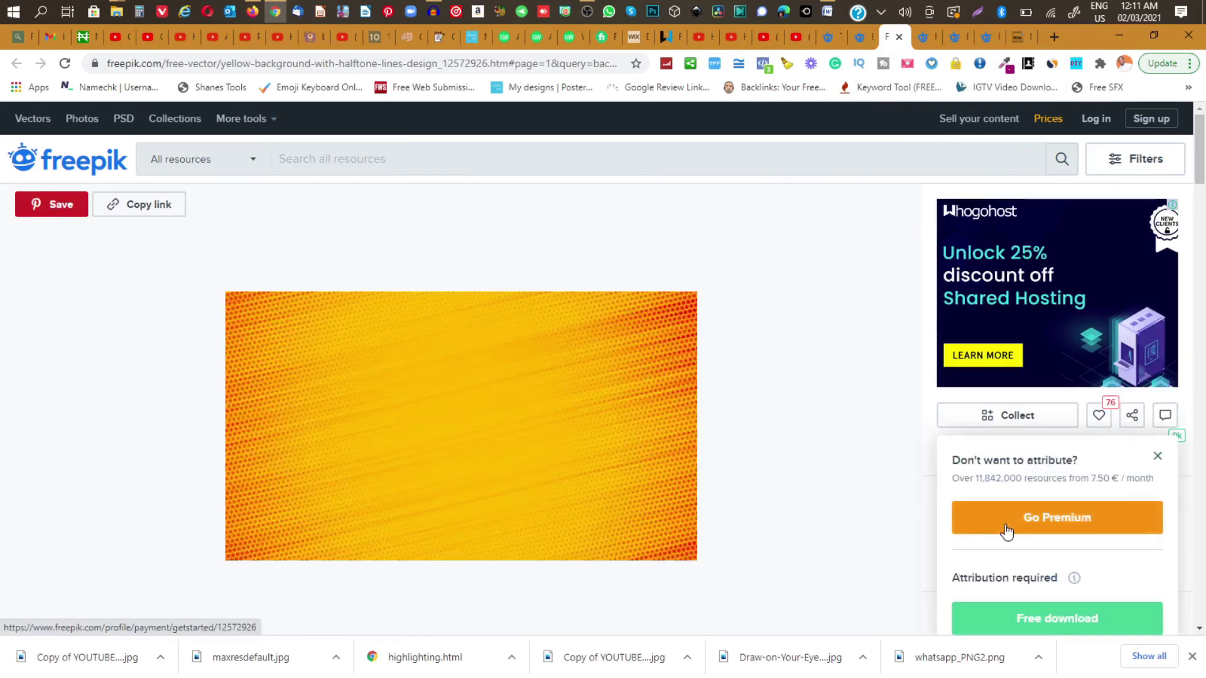
pyautogui.scroll(-1, 1011, 540)
pyautogui.click(1021, 552)
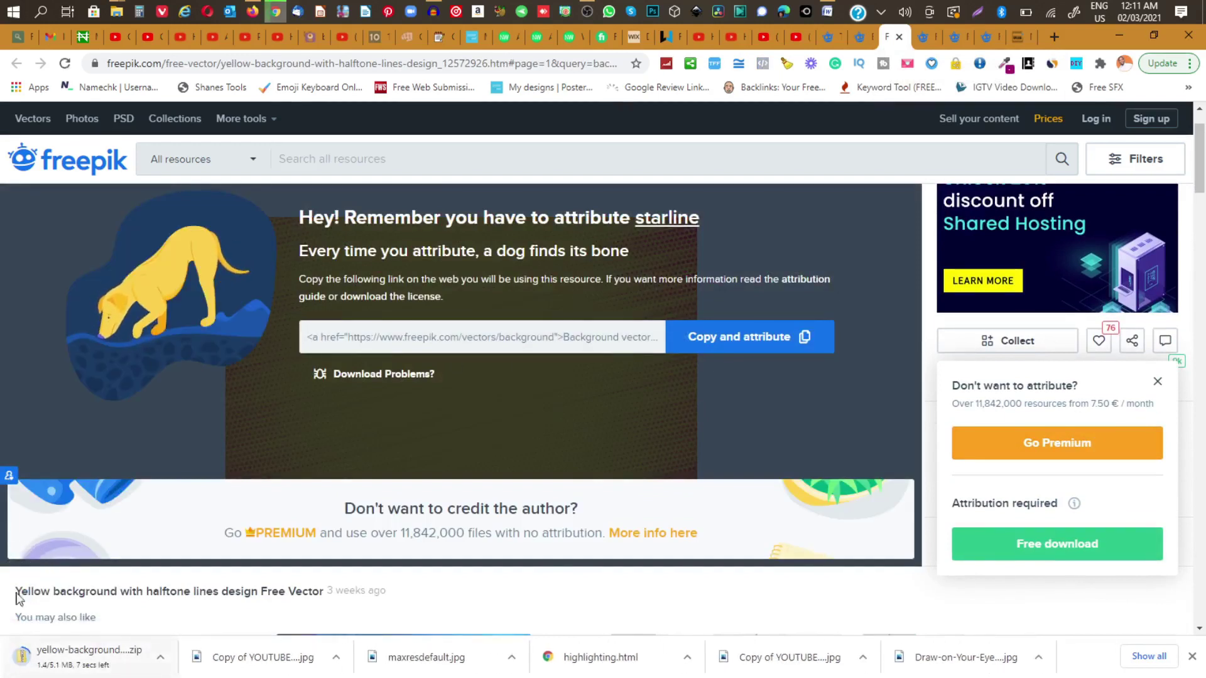
# - Download the dark hexagonal and blue digital backgrounds from their open Freepik pages using the free option
pyautogui.click(923, 39)
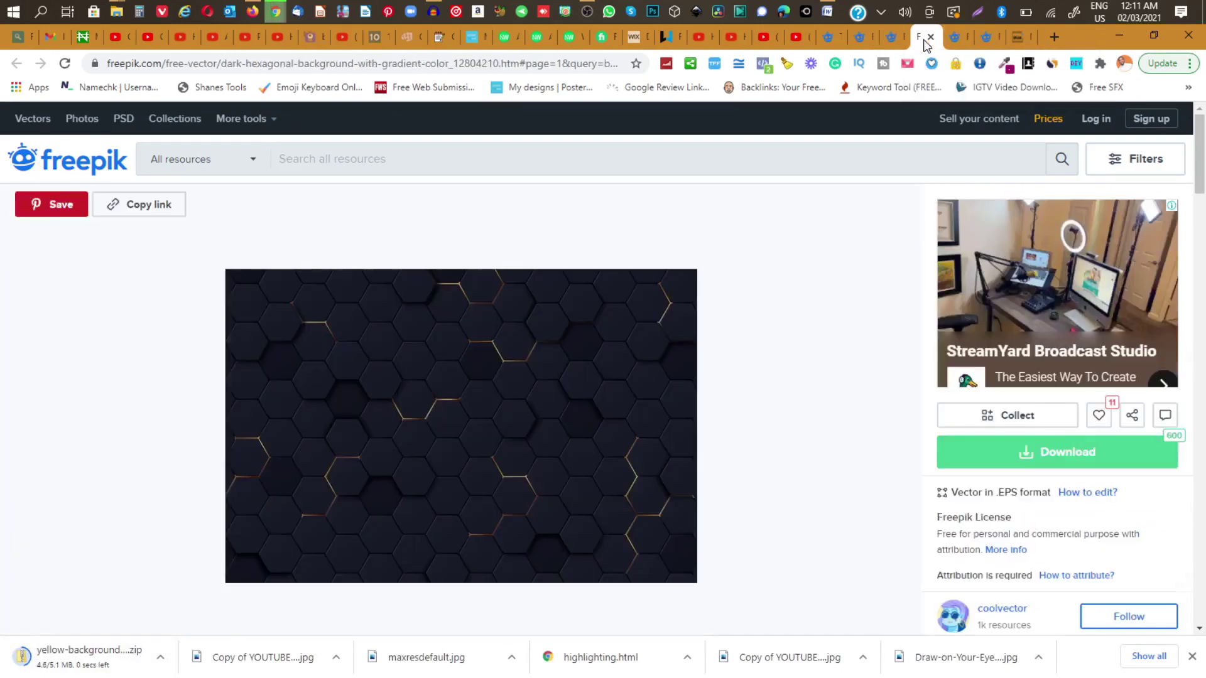
pyautogui.click(1065, 464)
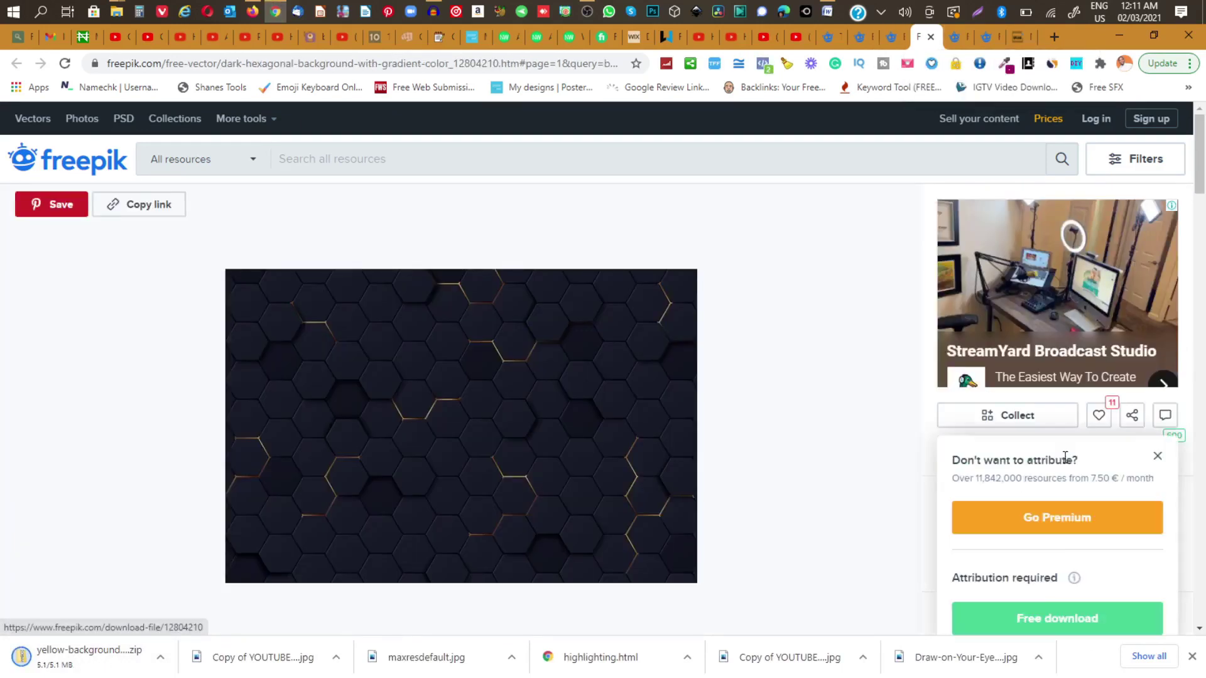
pyautogui.click(1048, 621)
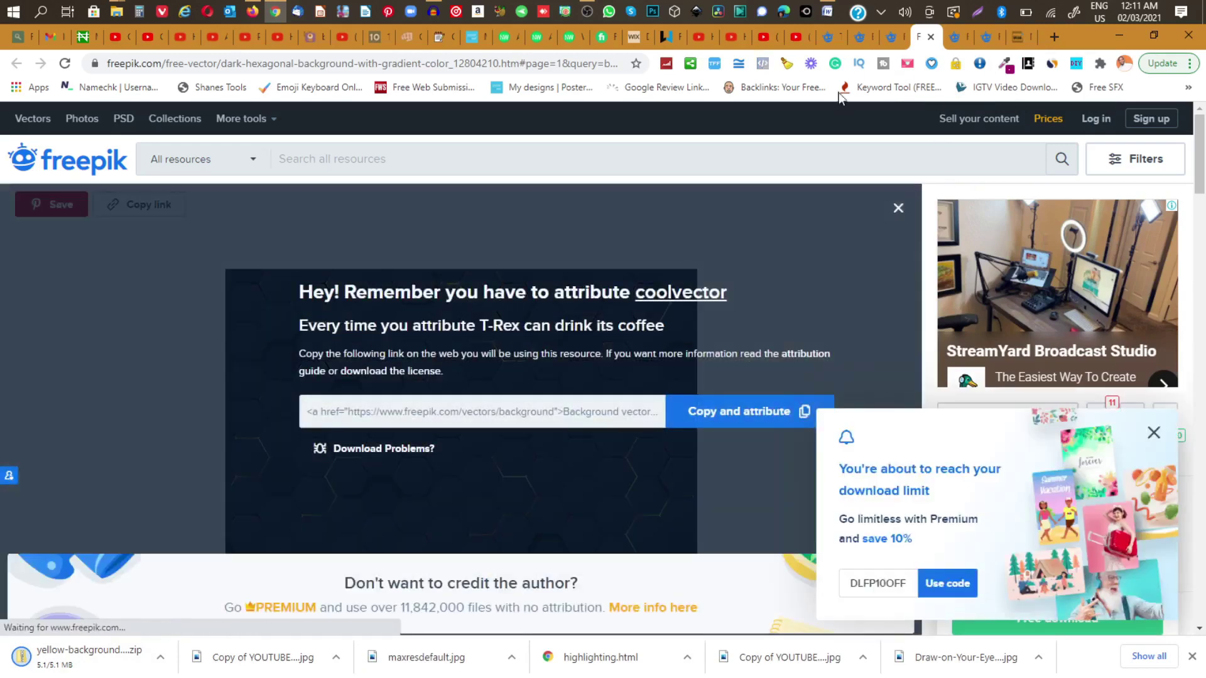
pyautogui.click(952, 39)
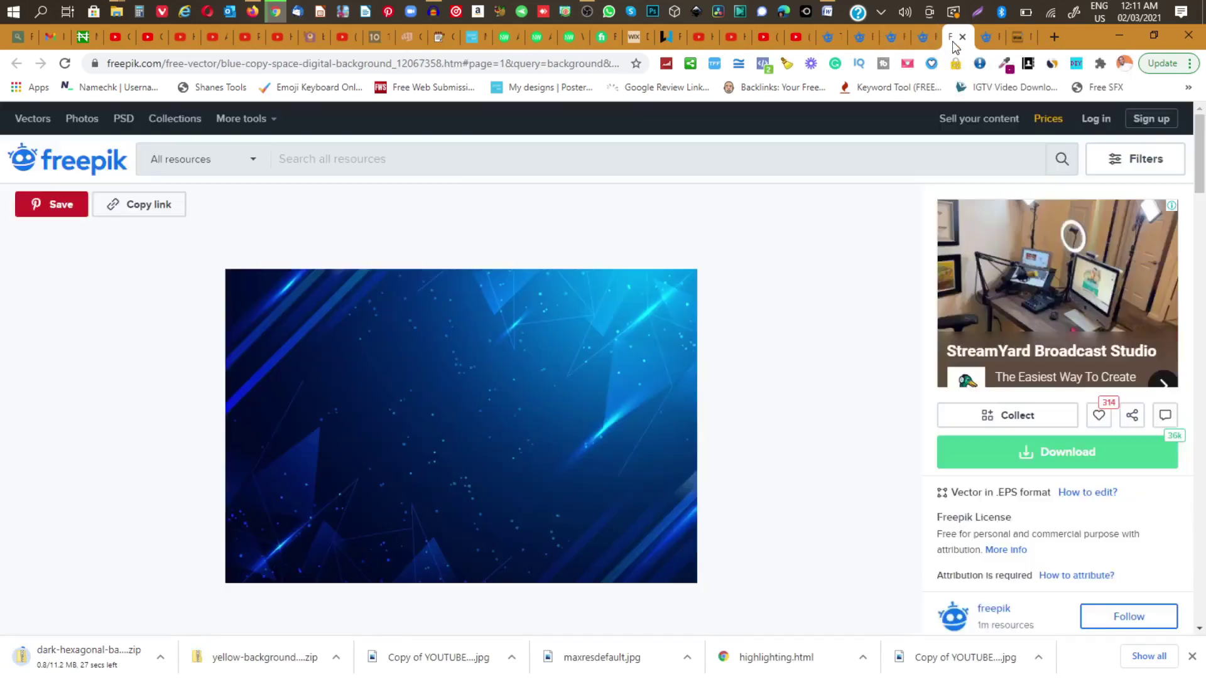
pyautogui.click(1068, 450)
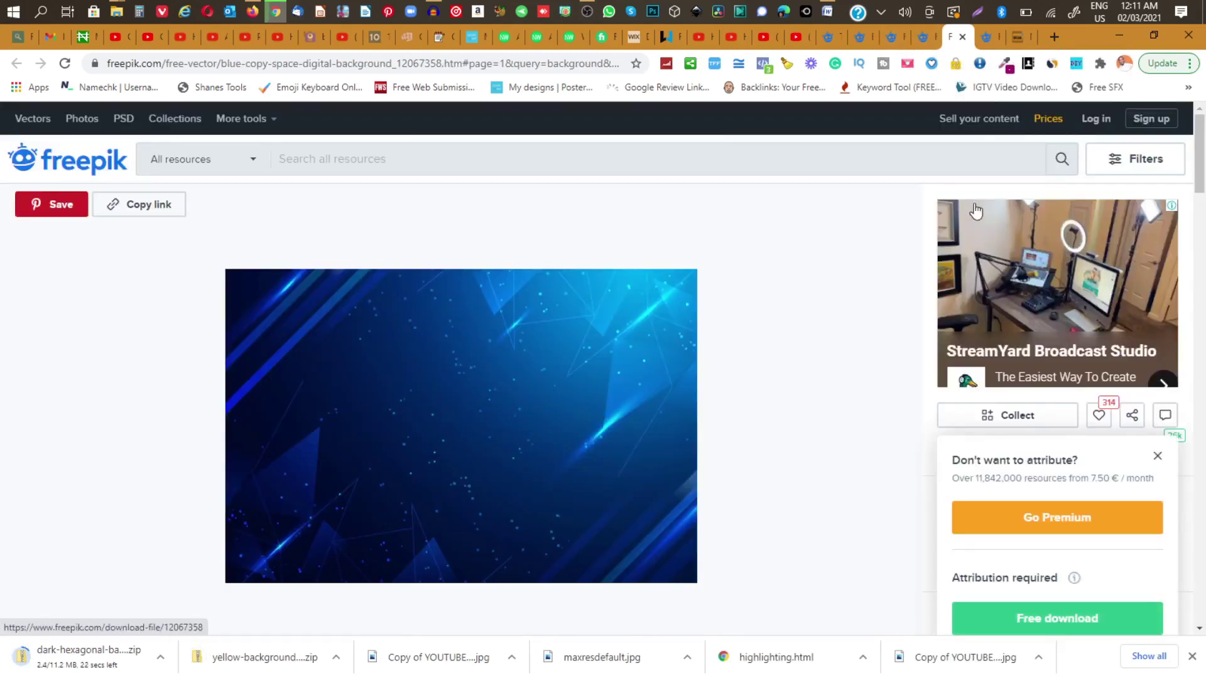
# - Try to download the blue textured wall background using the free option
pyautogui.click(986, 39)
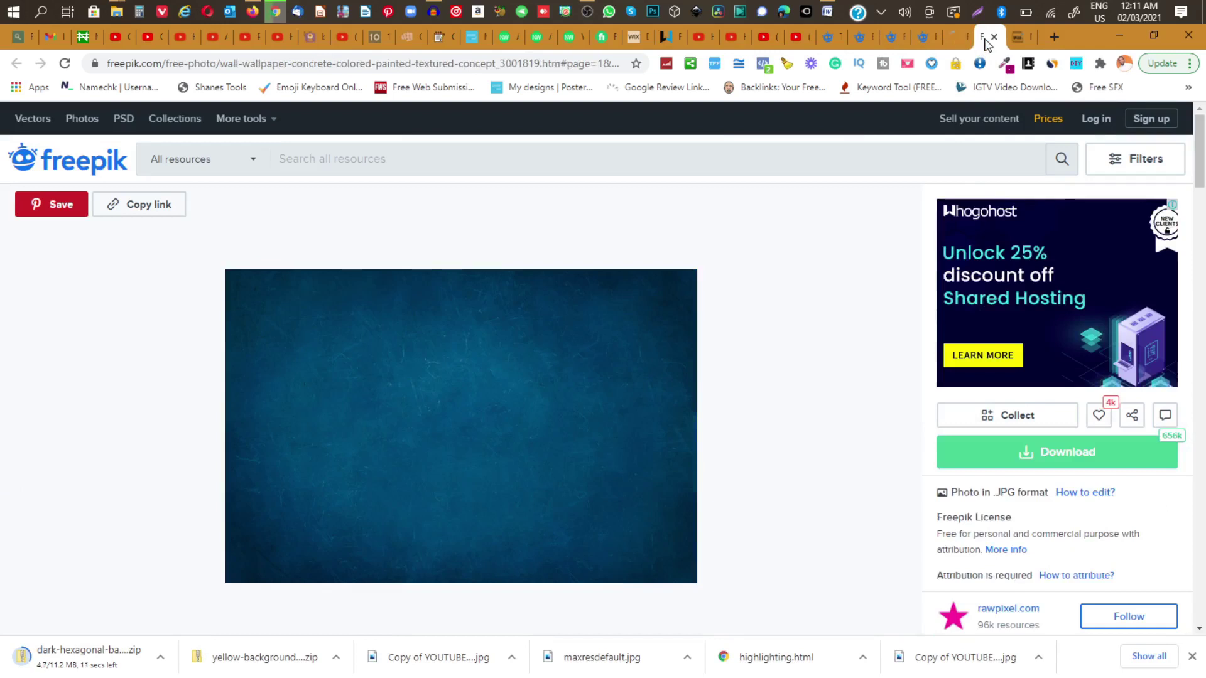
pyautogui.click(1025, 457)
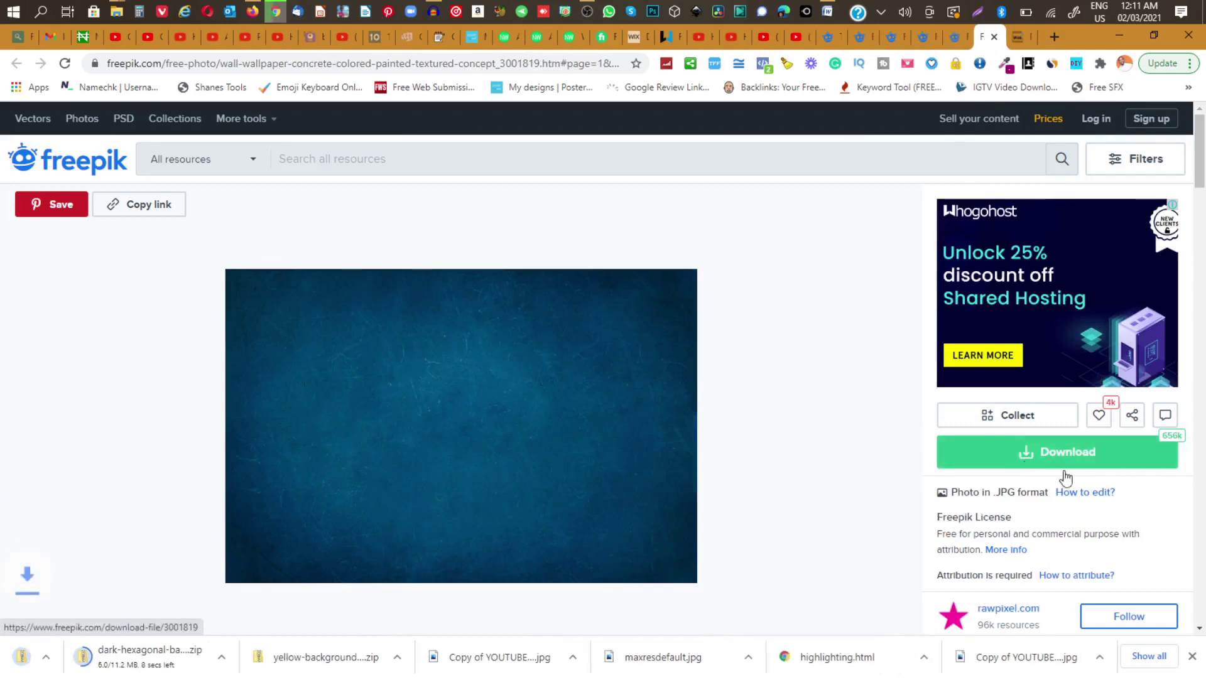
pyautogui.click(1065, 477)
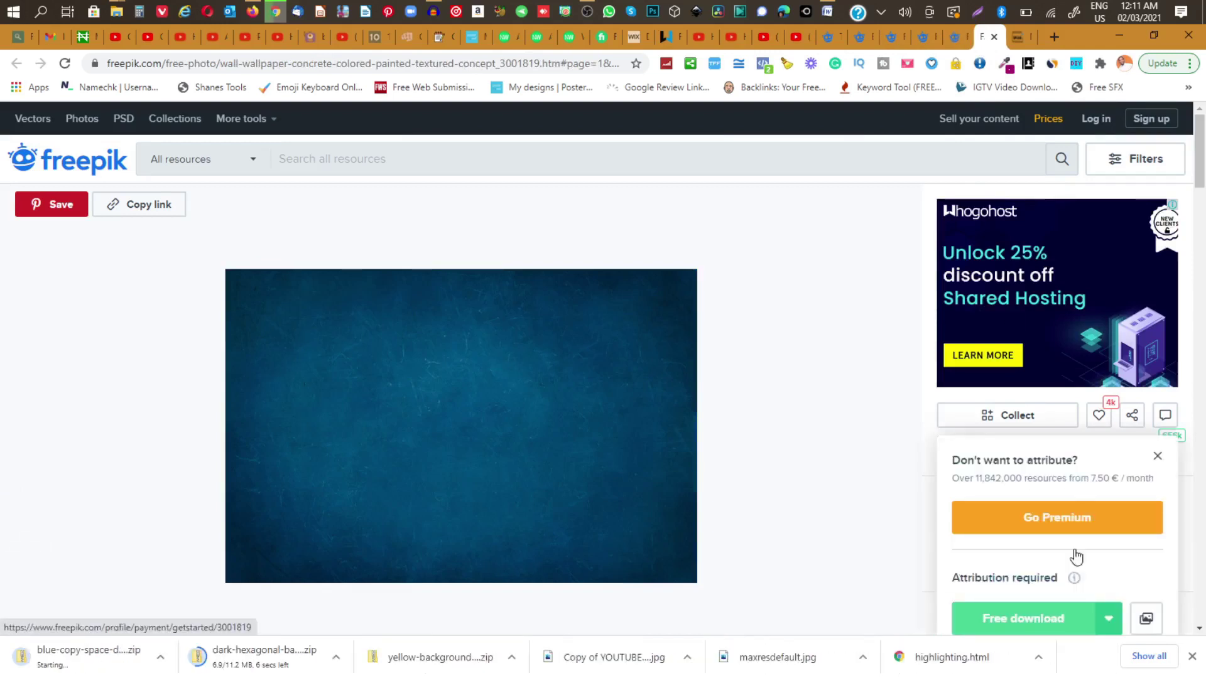
pyautogui.click(1061, 619)
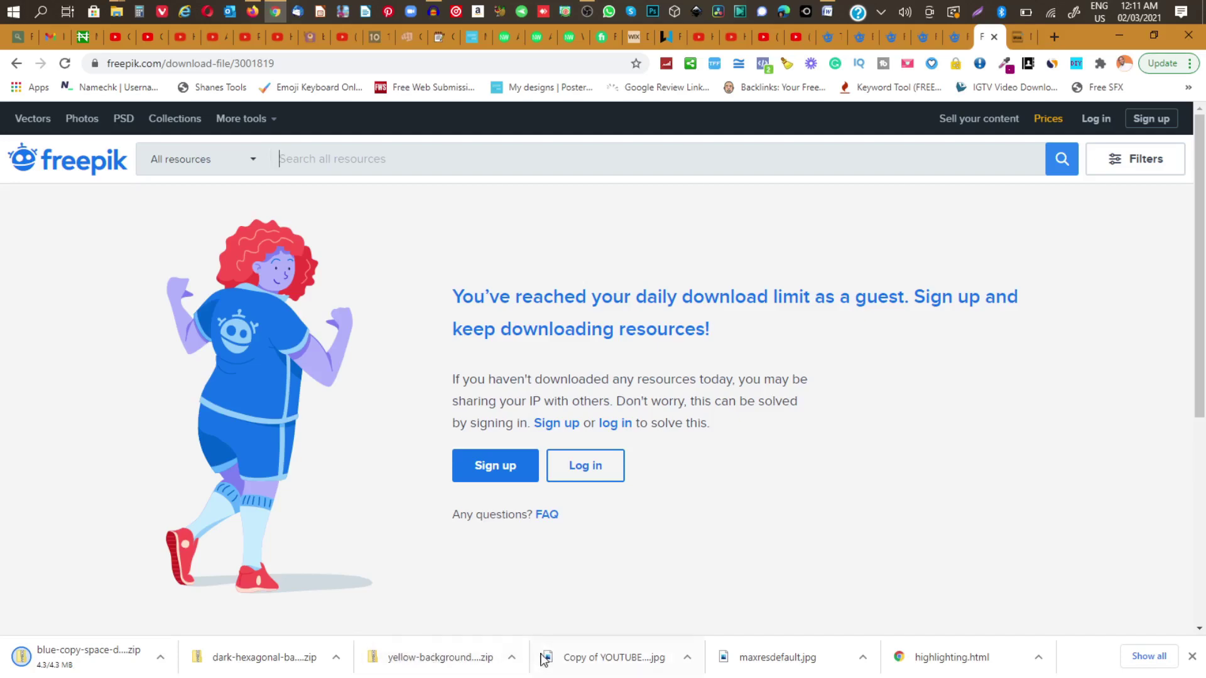
# - Show the downloaded yellow halftone zip in its folder and extract it to the default destination in Downloads
pyautogui.click(512, 663)
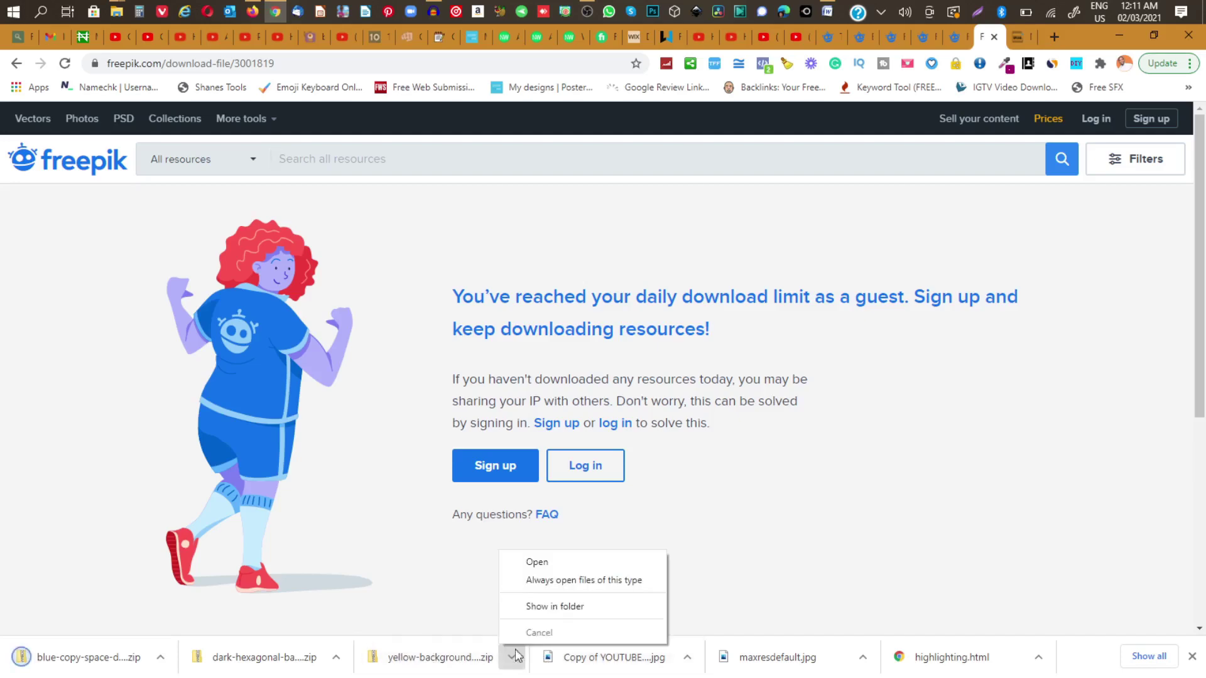
pyautogui.click(541, 609)
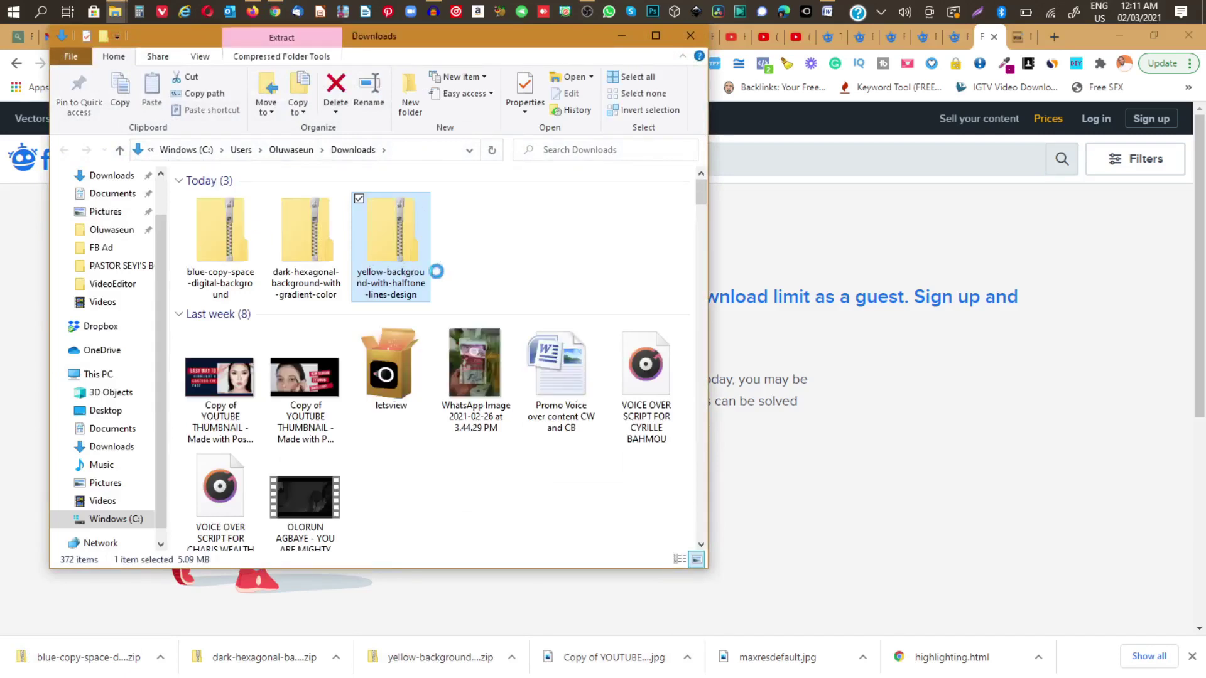
pyautogui.rightClick(396, 280)
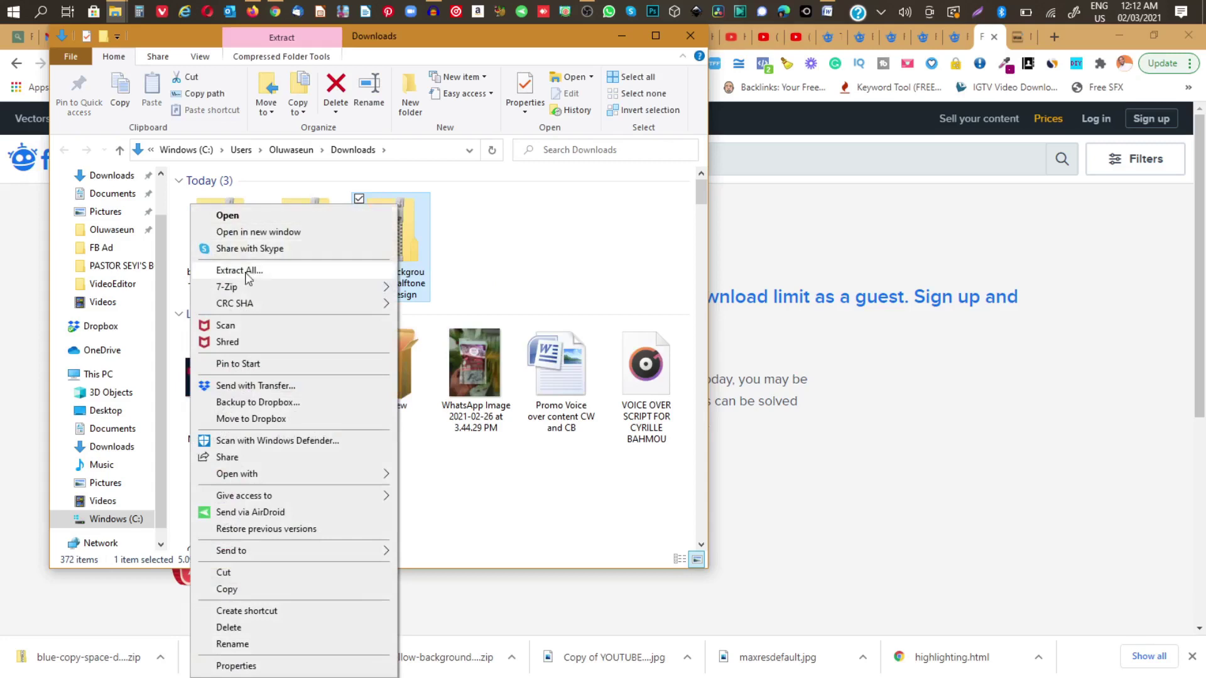
pyautogui.click(297, 283)
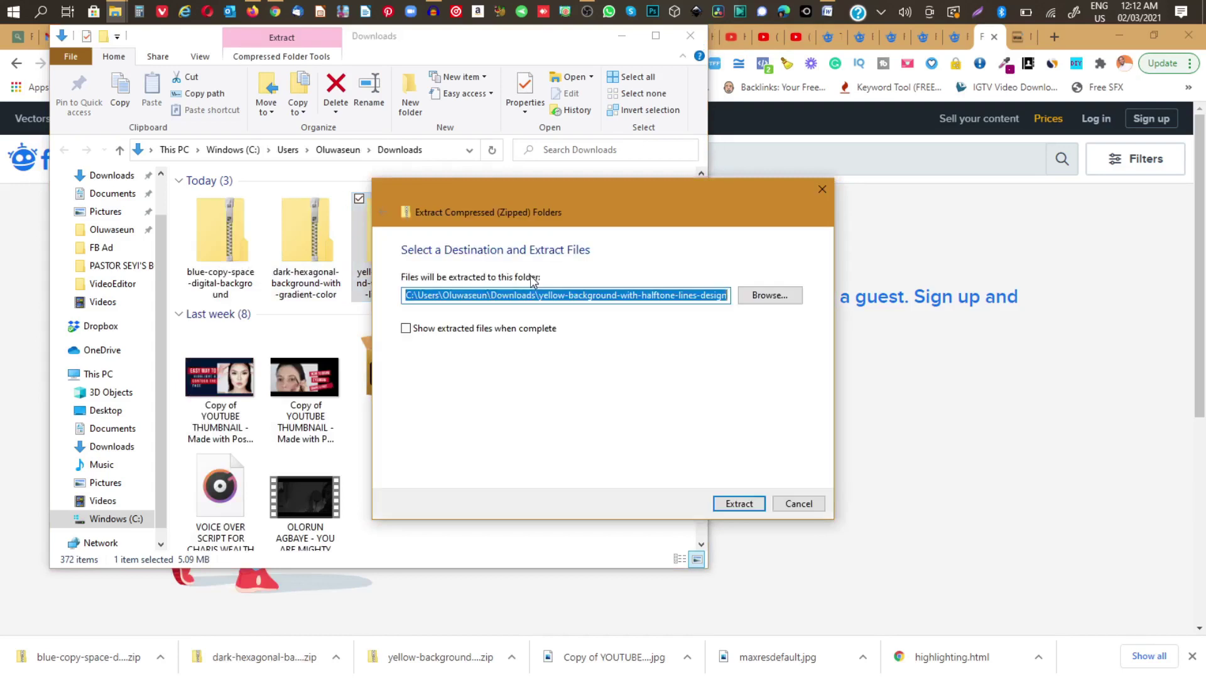
pyautogui.click(744, 505)
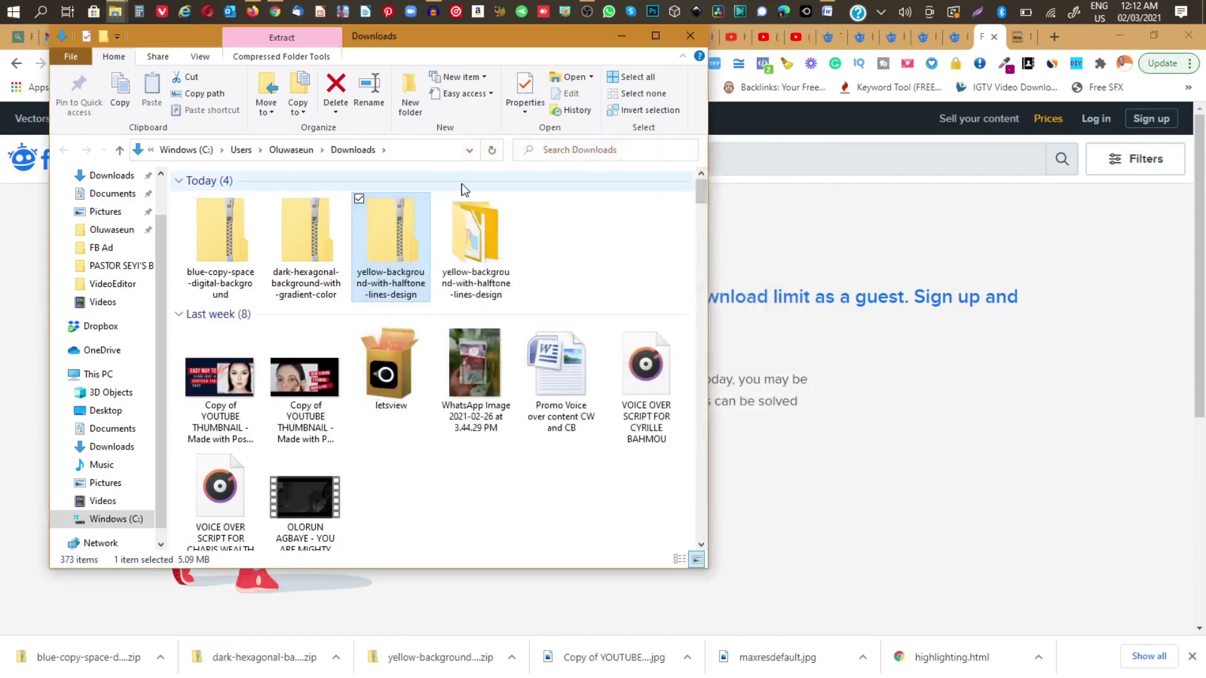
# - Open the extracted yellow halftone folder and delete its vector file, keeping only the image
pyautogui.doubleClick(476, 237)
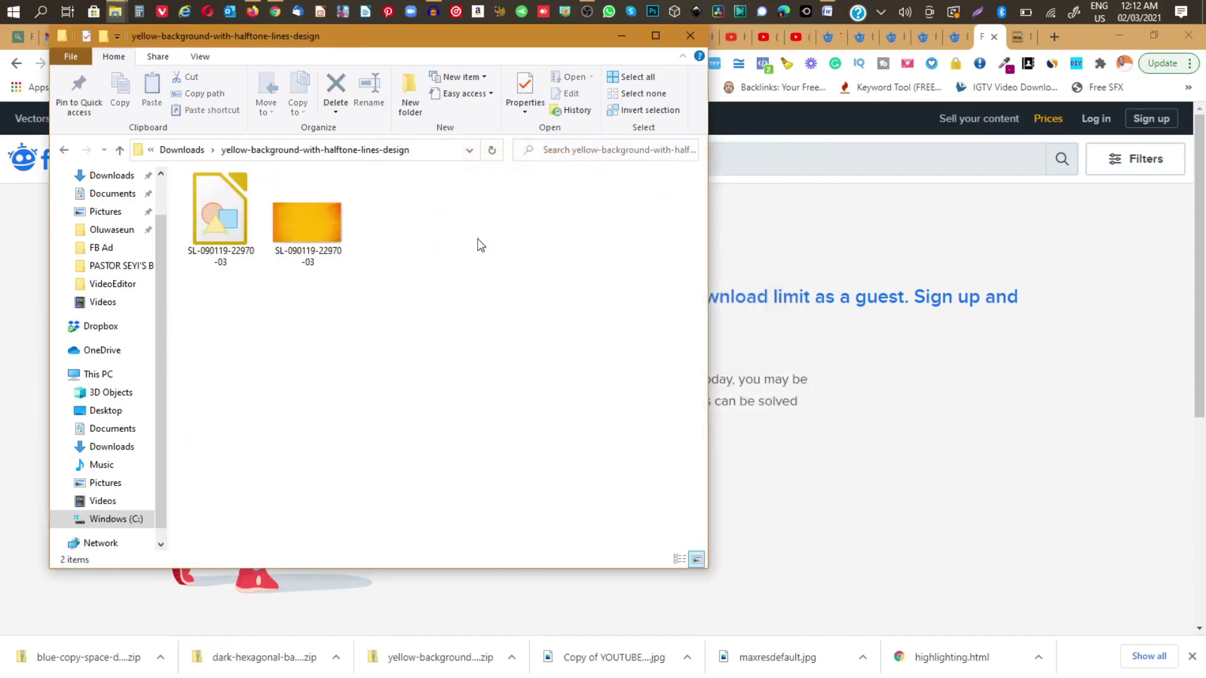
pyautogui.click(220, 215)
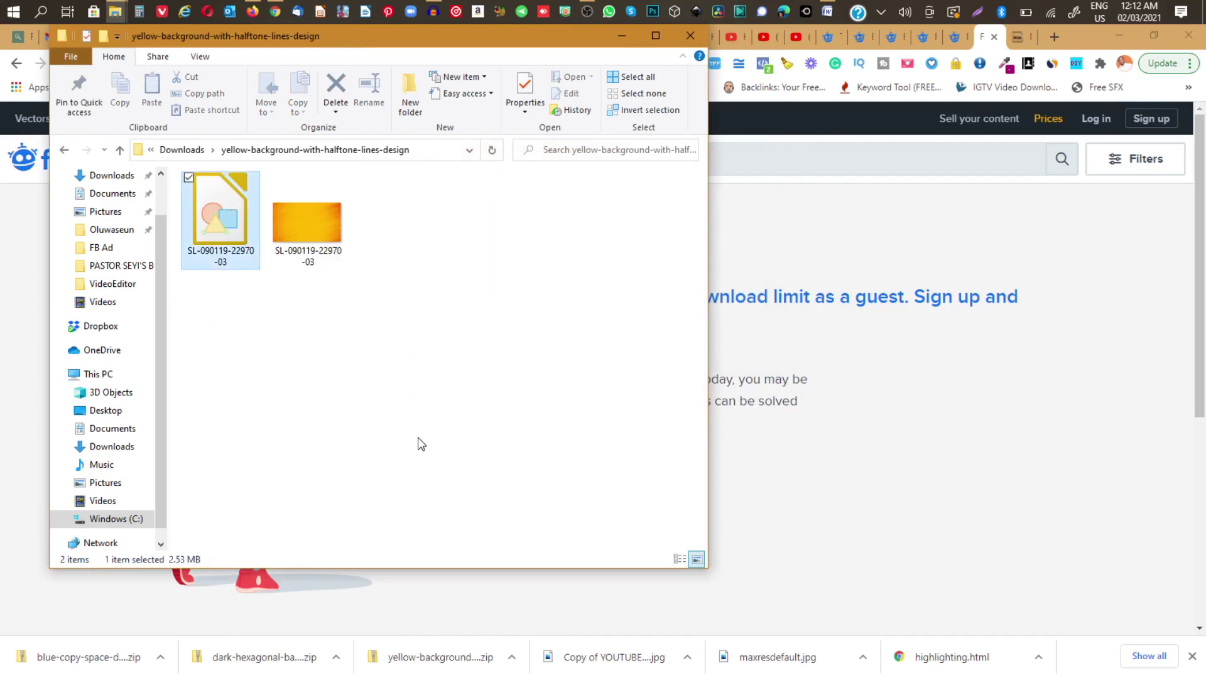
pyautogui.press('Delete')
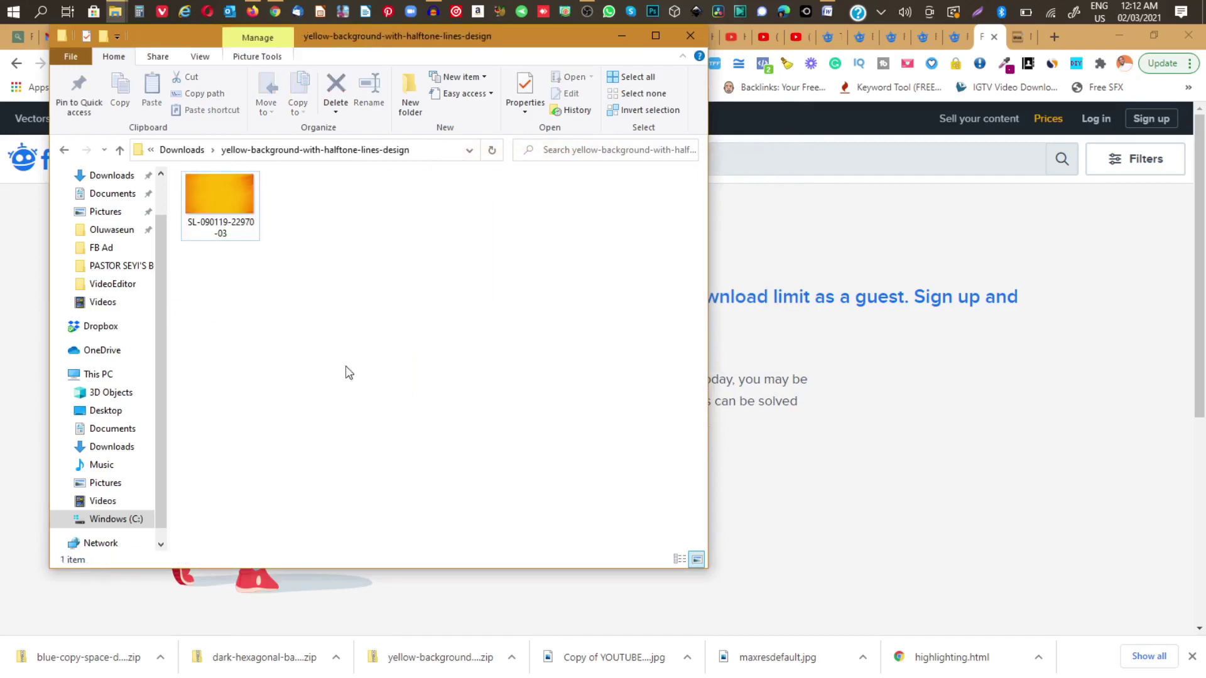
# - Rename the yellow background image as 1 and return to the Downloads folder
pyautogui.rightClick(217, 219)
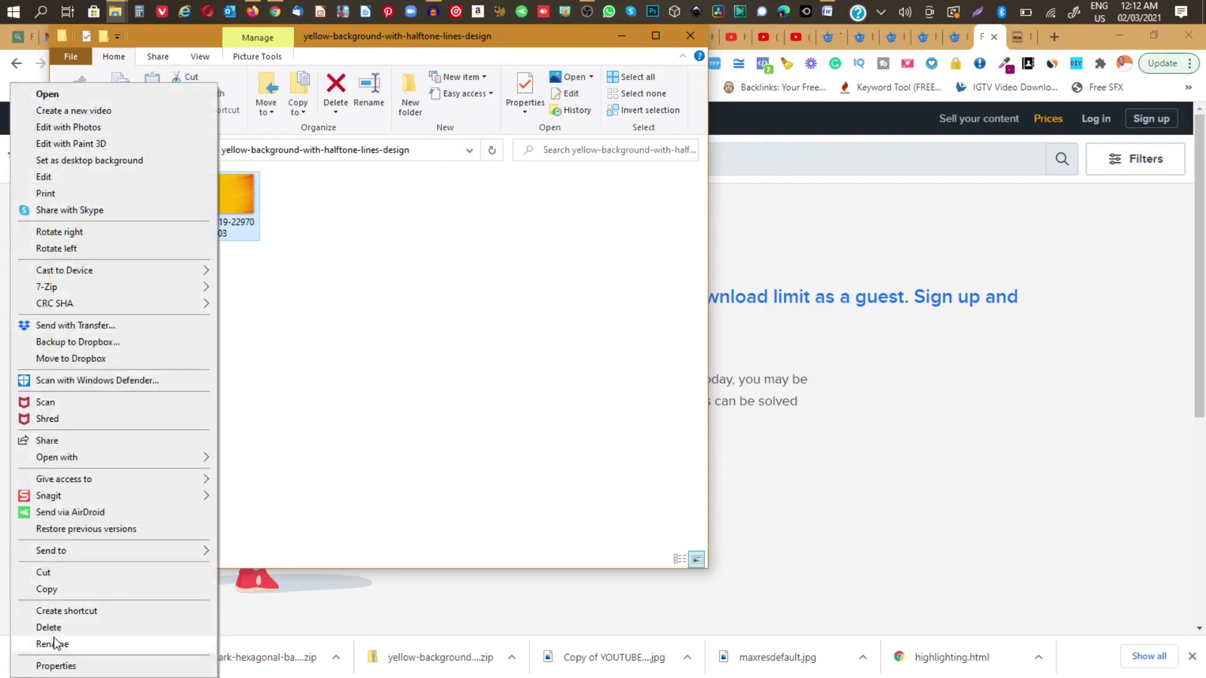
pyautogui.click(52, 643)
pyautogui.write('1')
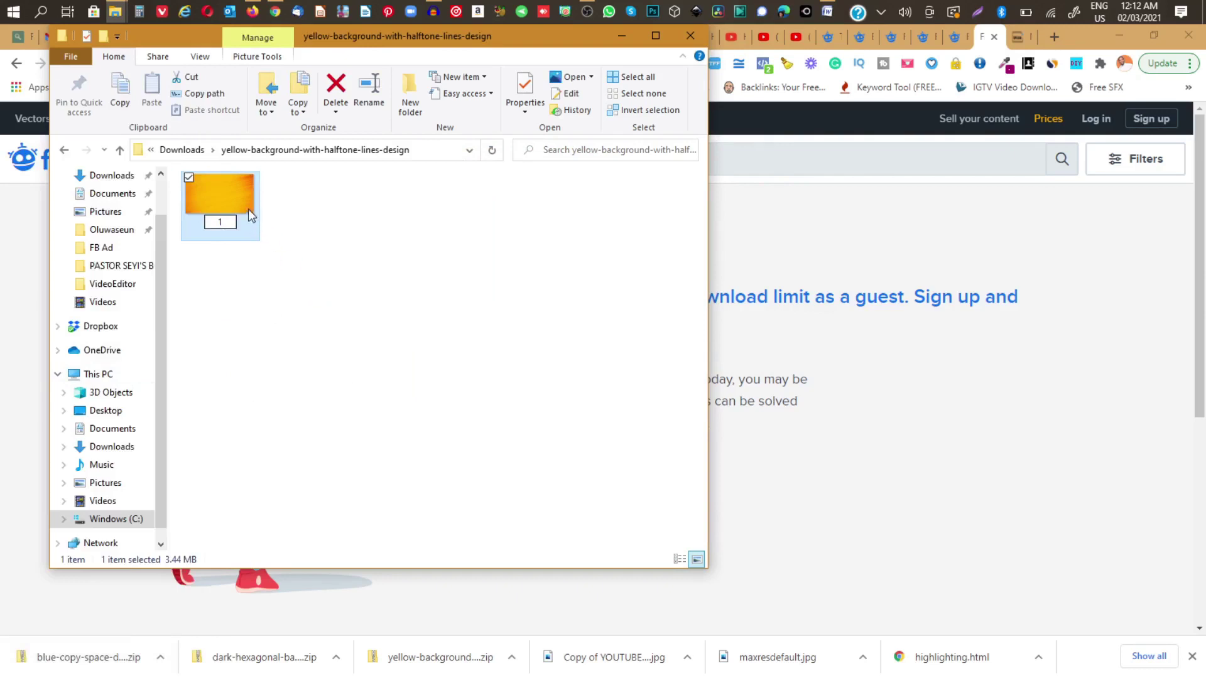
pyautogui.click(223, 209)
pyautogui.click(64, 152)
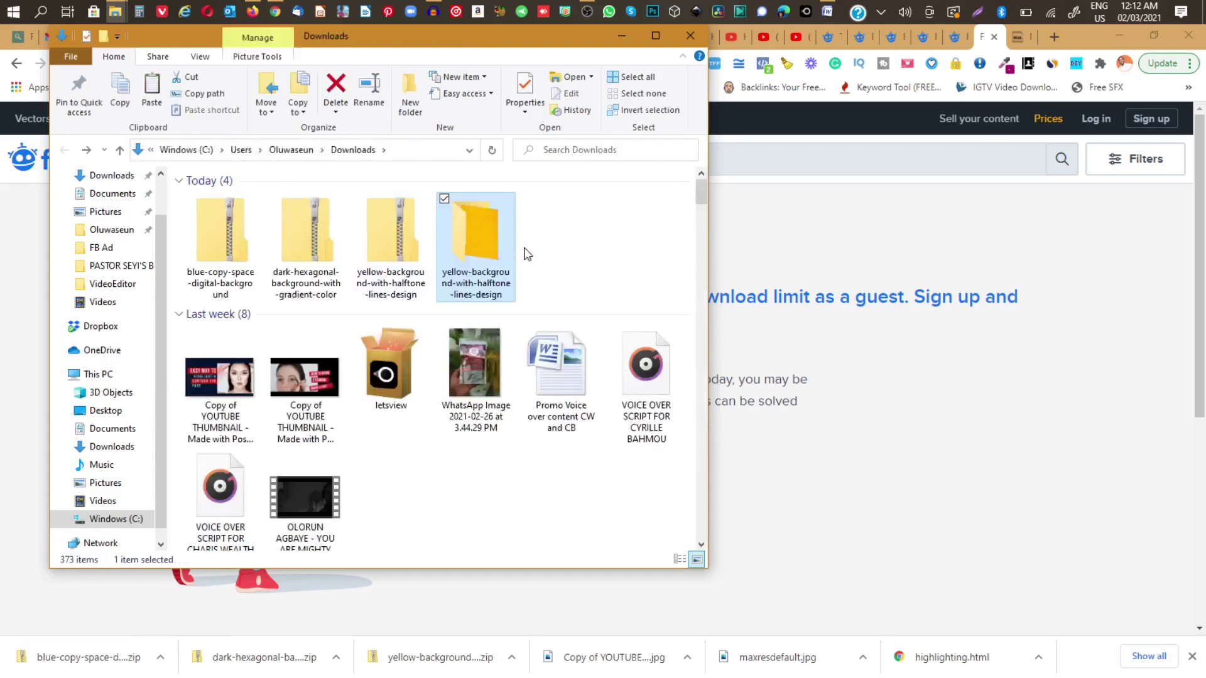
# - Extract the yellow halftone zip once more to the same destination and delete the zip file
pyautogui.click(400, 269)
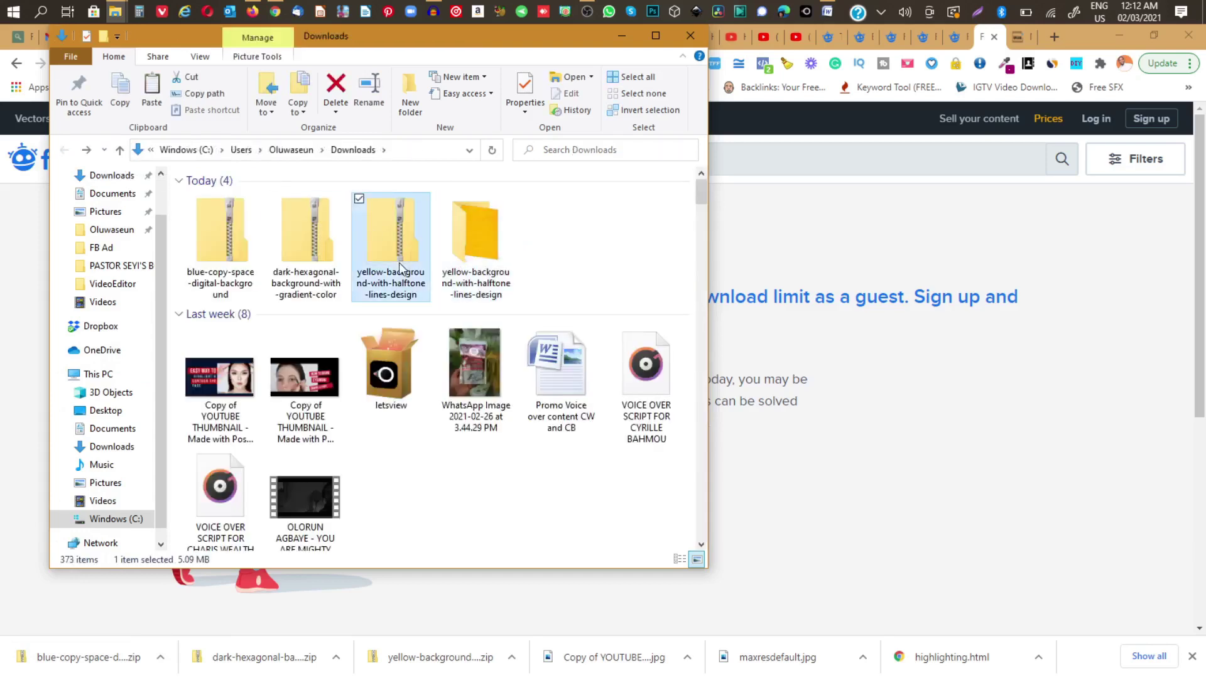
pyautogui.rightClick(398, 262)
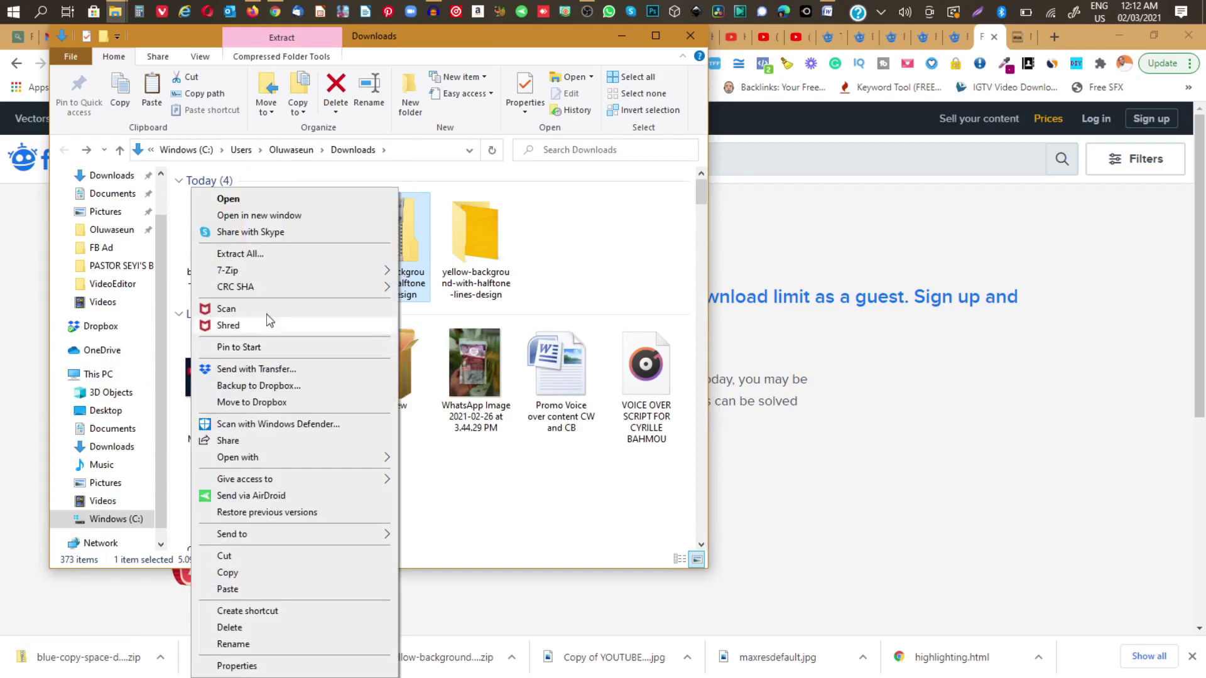
pyautogui.click(264, 253)
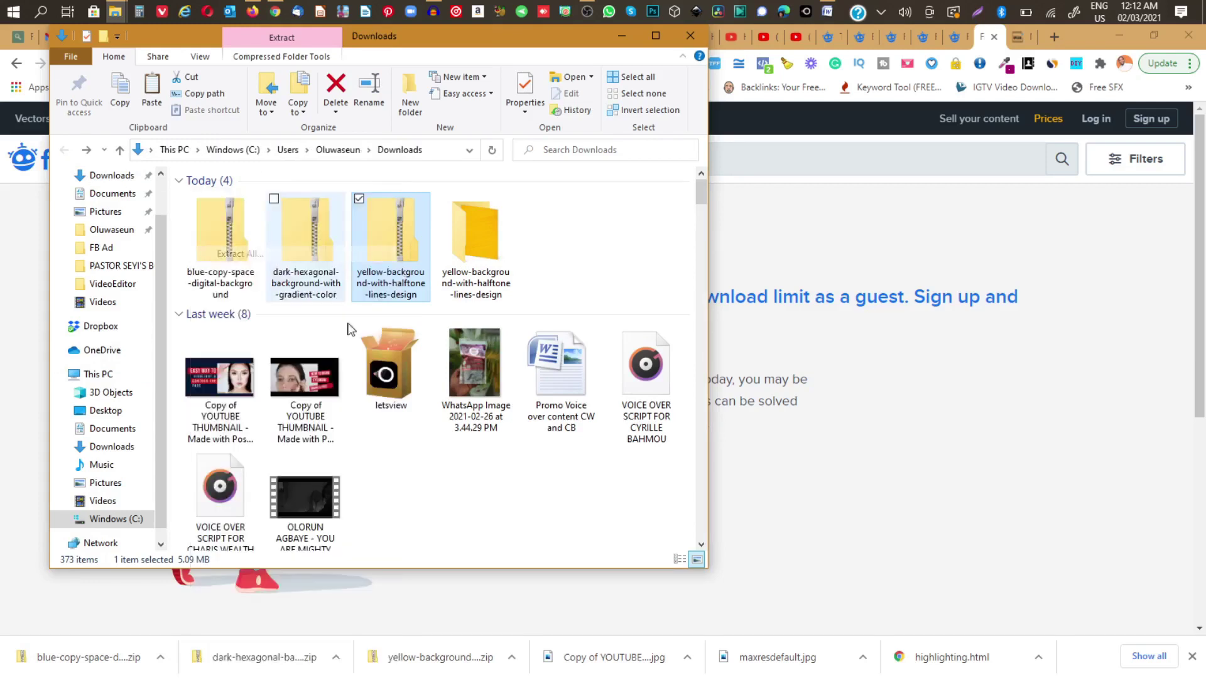
pyautogui.click(736, 503)
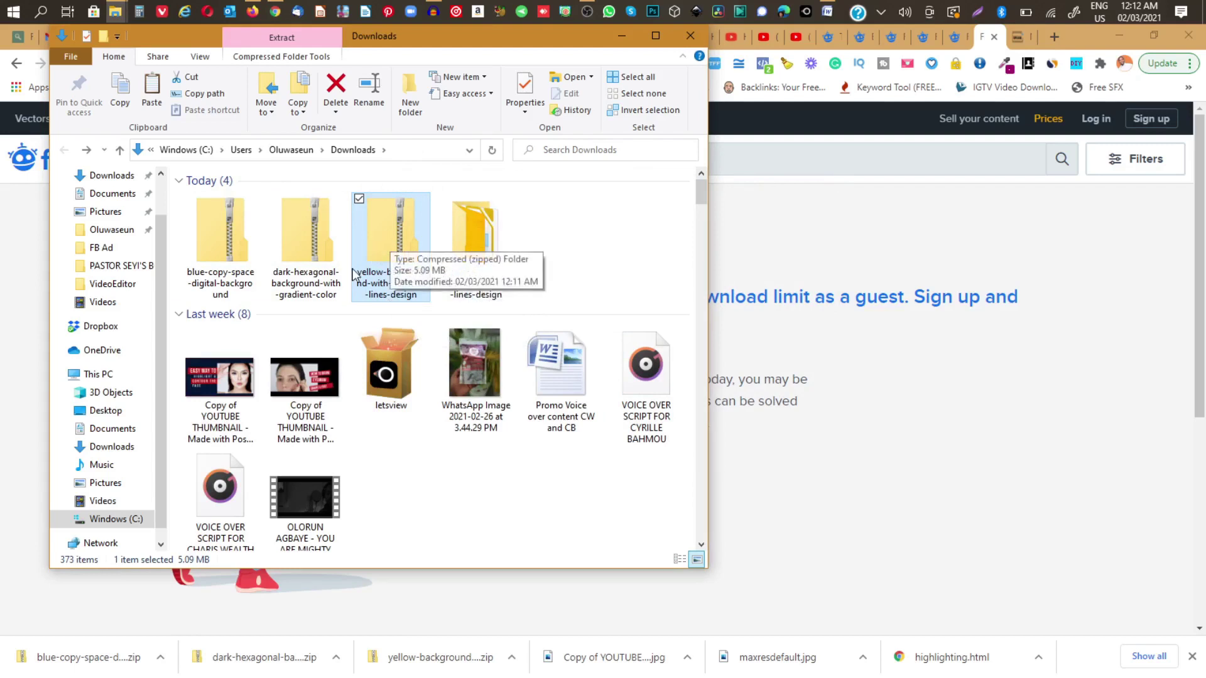
pyautogui.press('Delete')
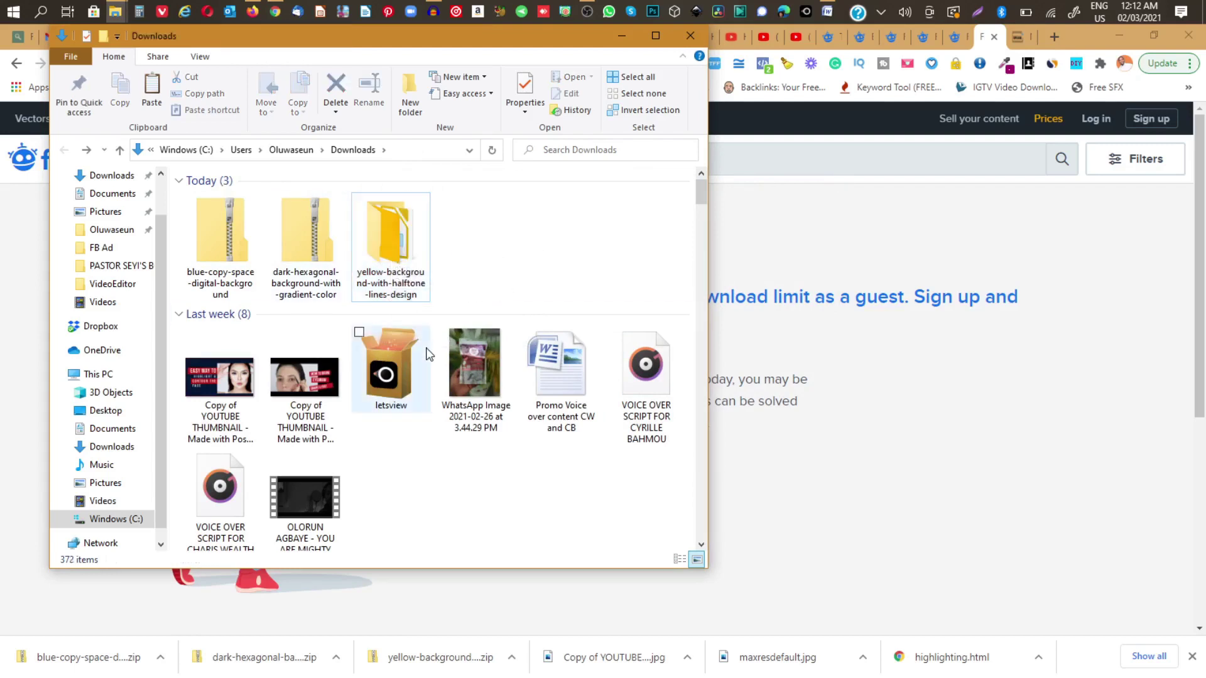
# - Extract the dark-hexagonal-background-with-gradient-color zip to its default destination in Downloads
pyautogui.click(308, 221)
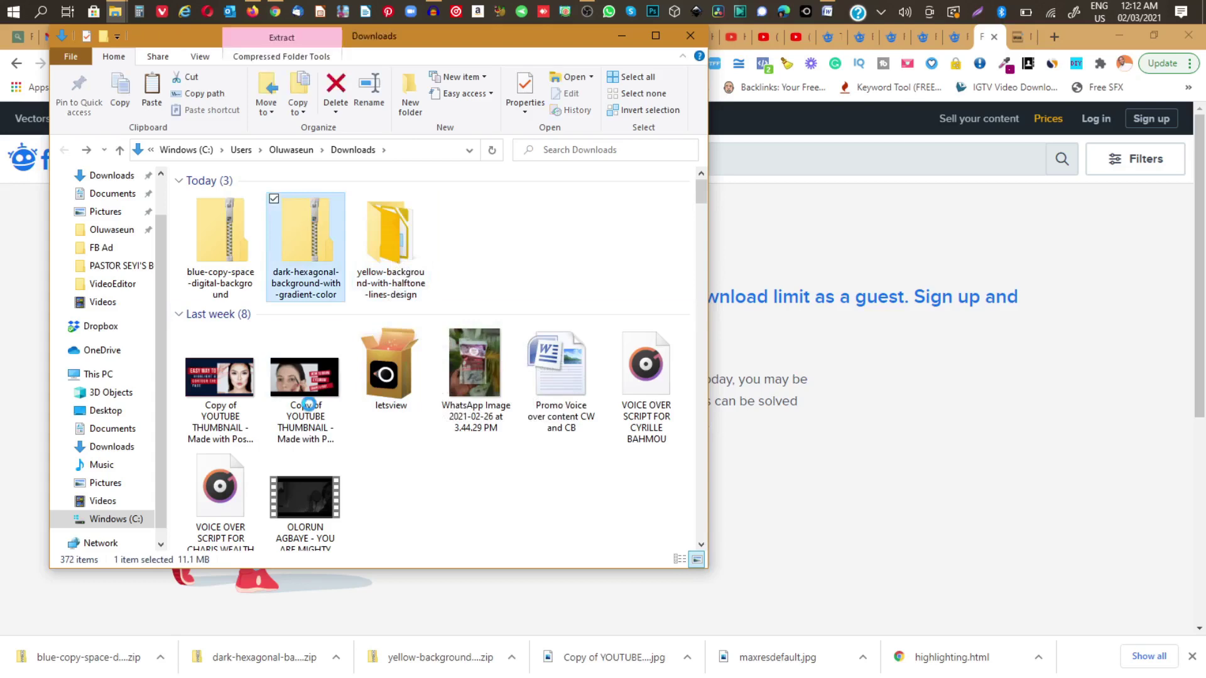
pyautogui.rightClick(307, 221)
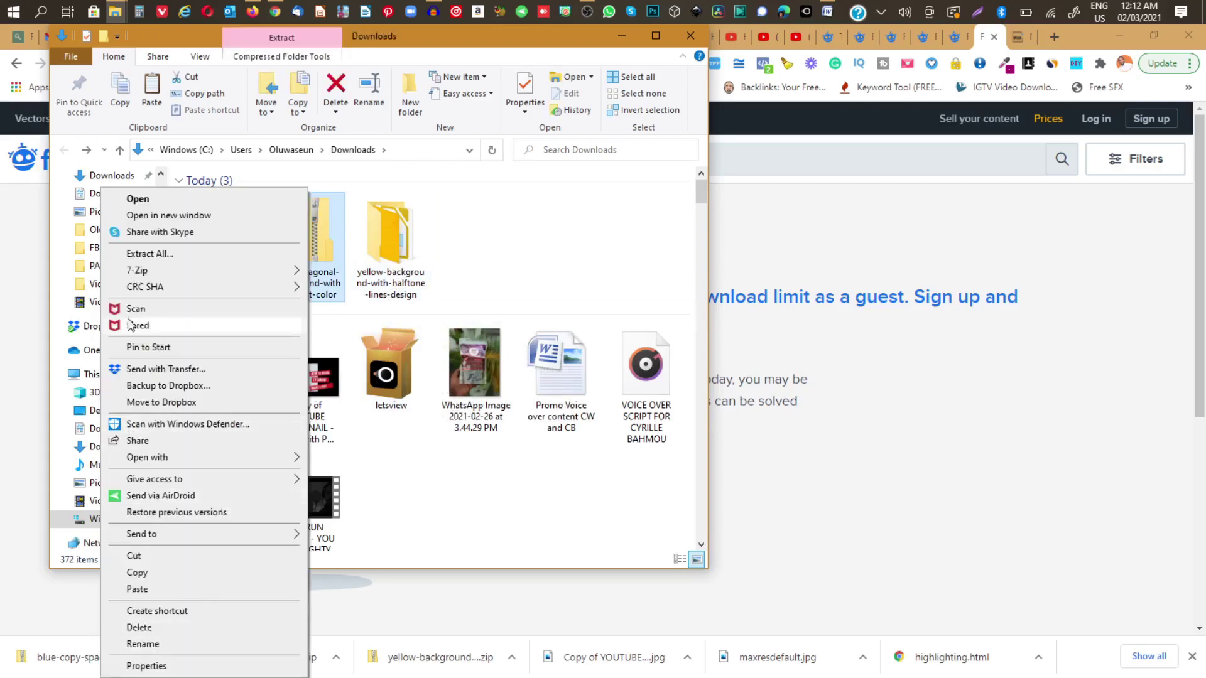
pyautogui.click(160, 260)
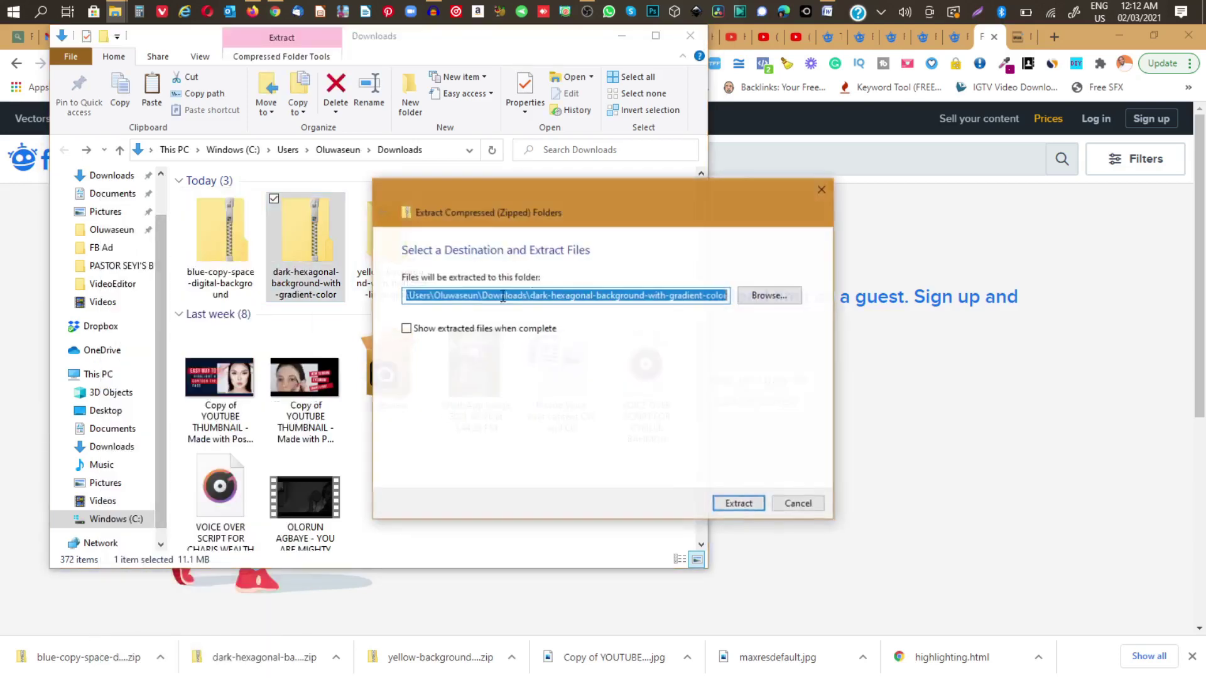
pyautogui.click(739, 504)
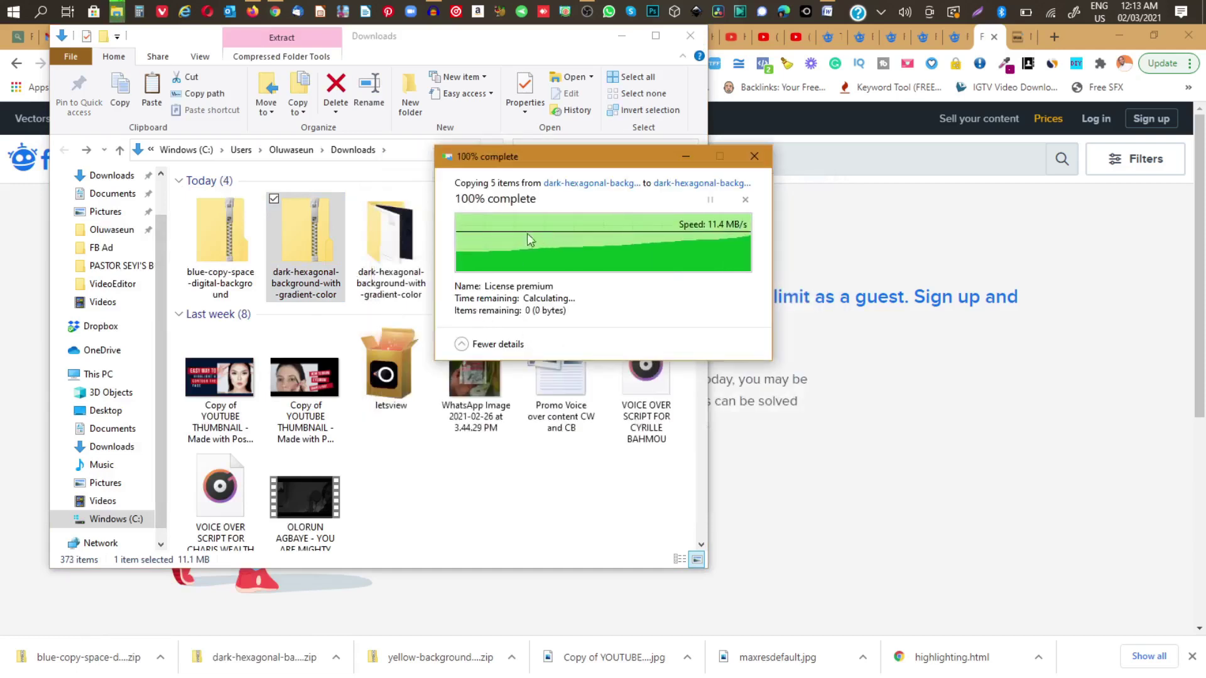
# - Open the extracted dark-hexagonal-background-with-gradient-color folder and rename its JPG image as 2
pyautogui.doubleClick(381, 250)
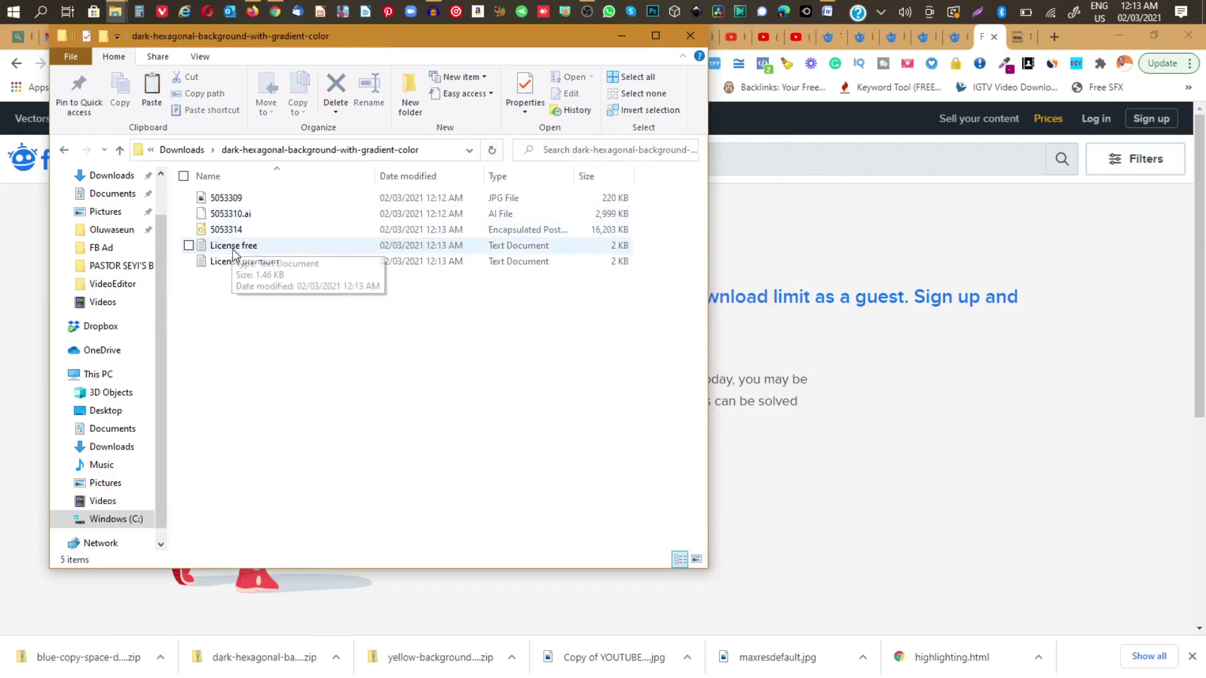
pyautogui.click(225, 205)
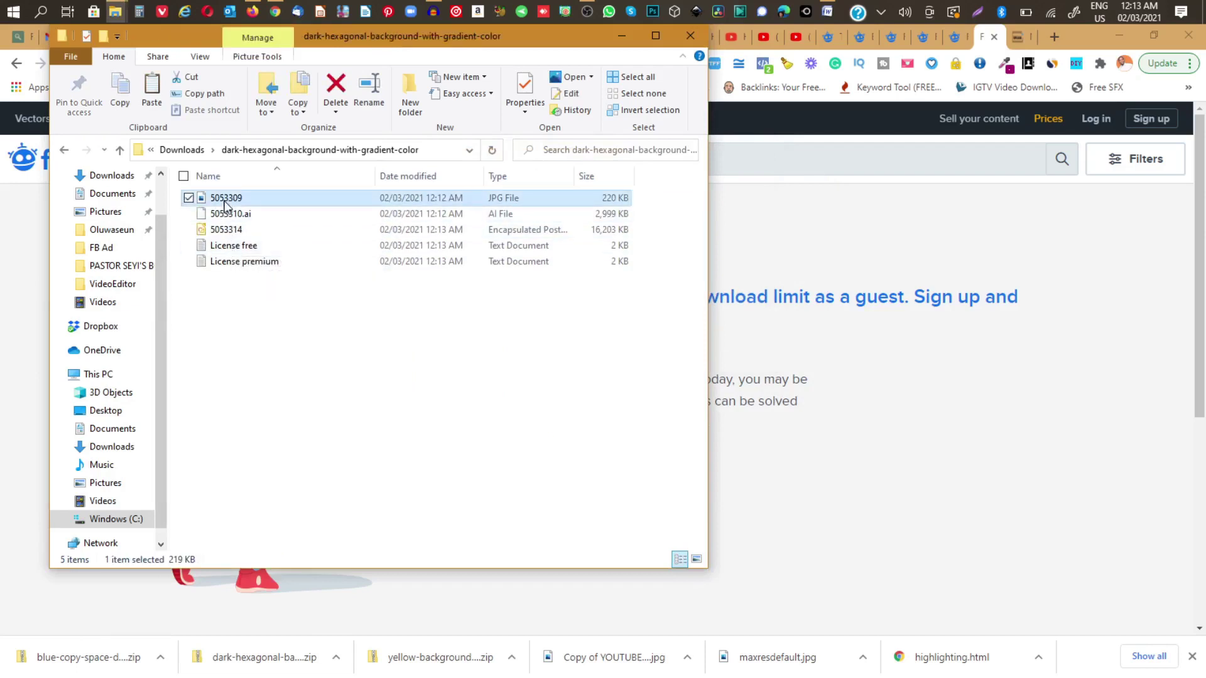
pyautogui.rightClick(224, 204)
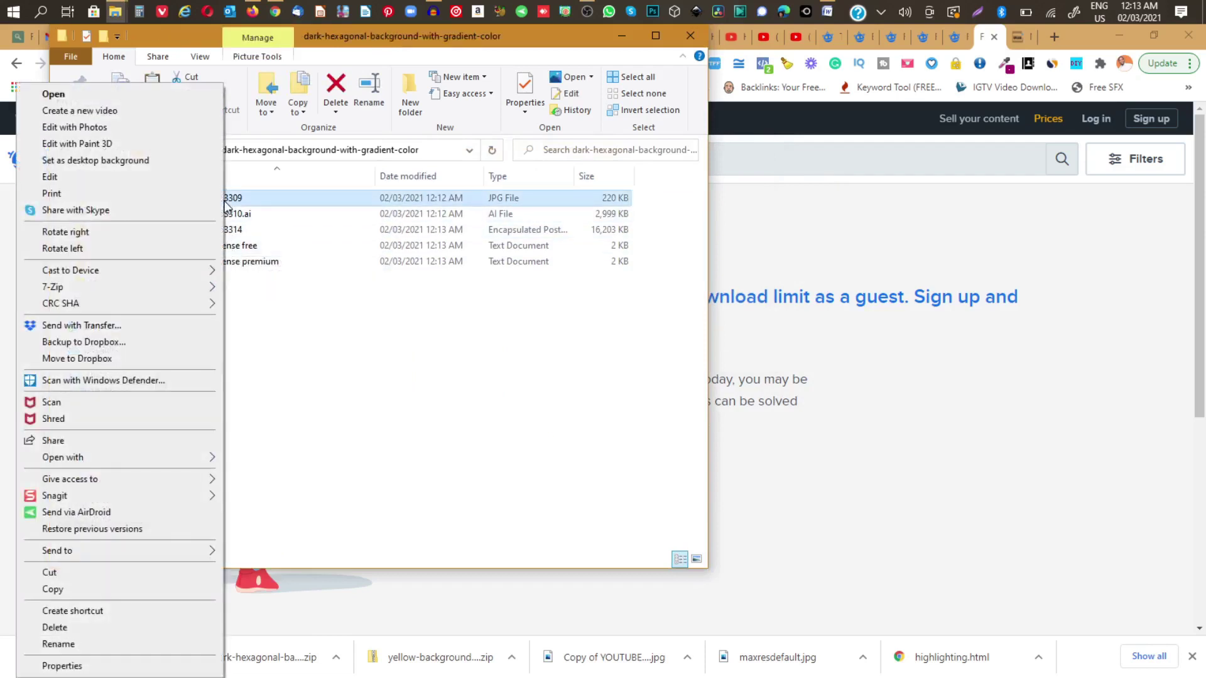
pyautogui.click(58, 643)
pyautogui.write('2')
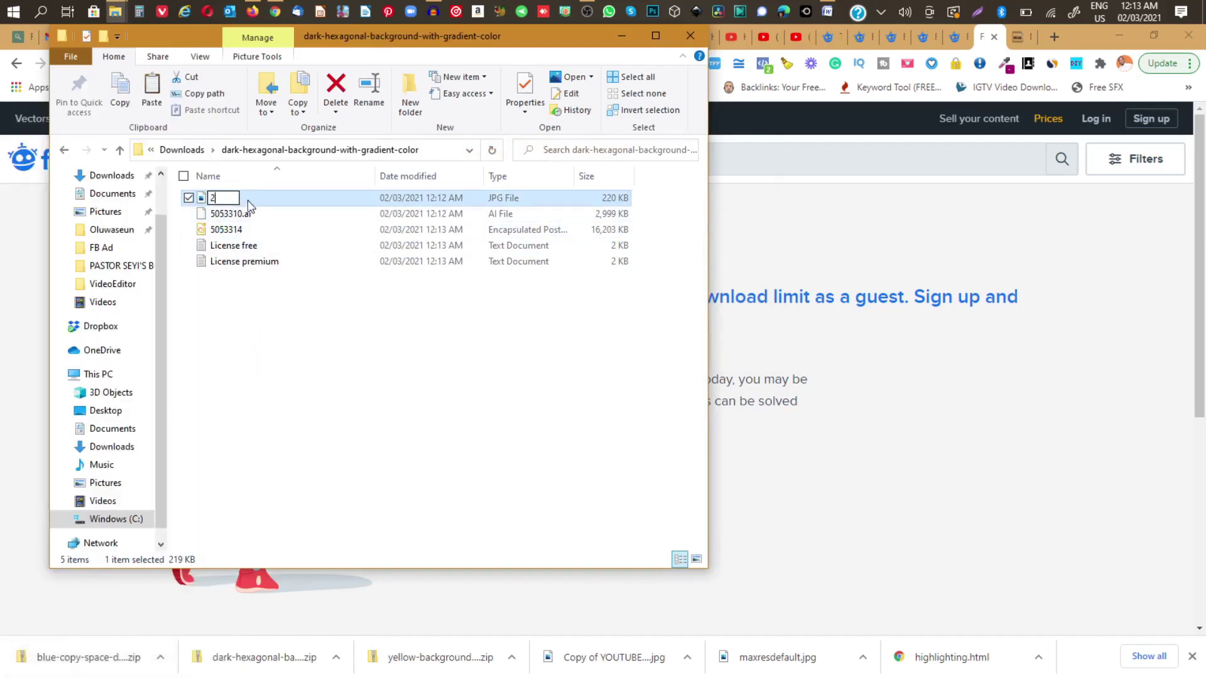
pyautogui.click(265, 327)
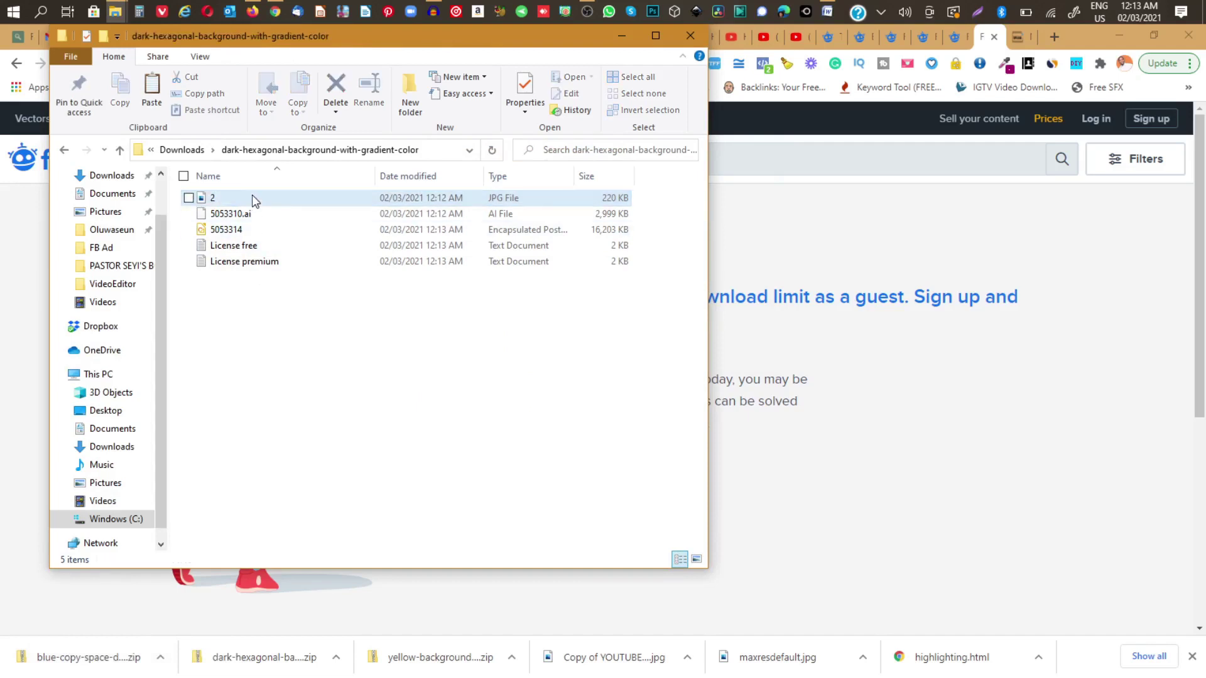
# - Move image 2 into the yellow-background-with-halftone-lines-design folder and delete the duplicate yellow image whose name starts with SL-090119
pyautogui.click(254, 200)
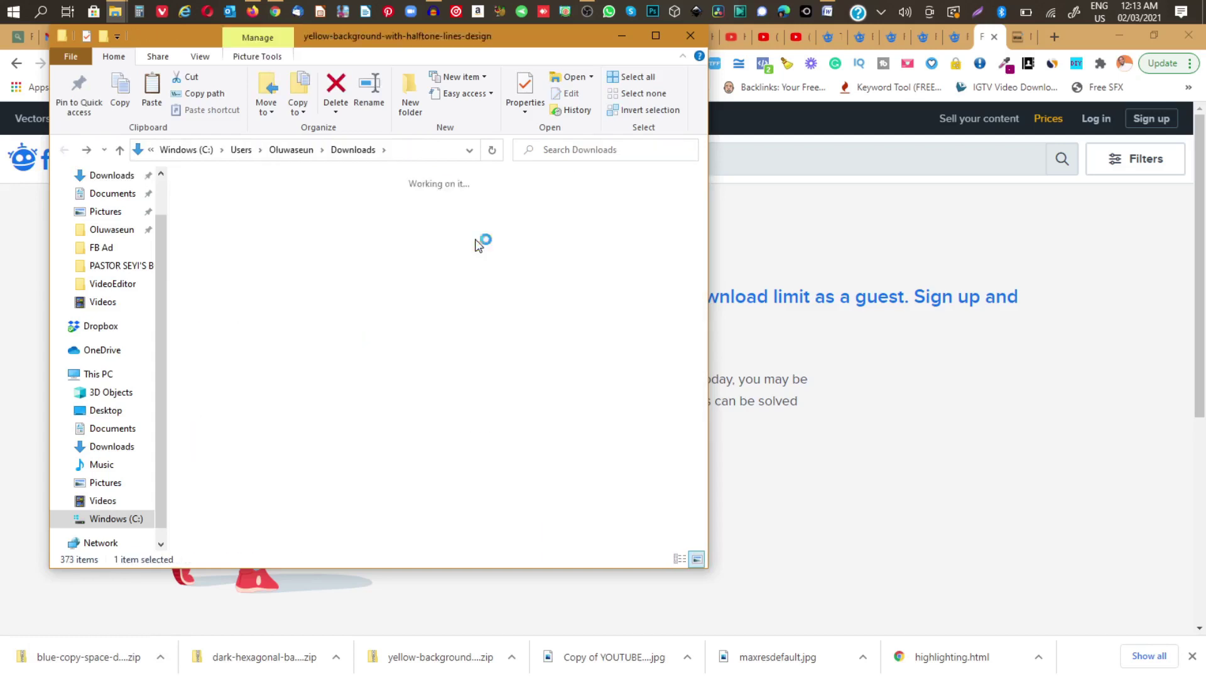
pyautogui.click(306, 231)
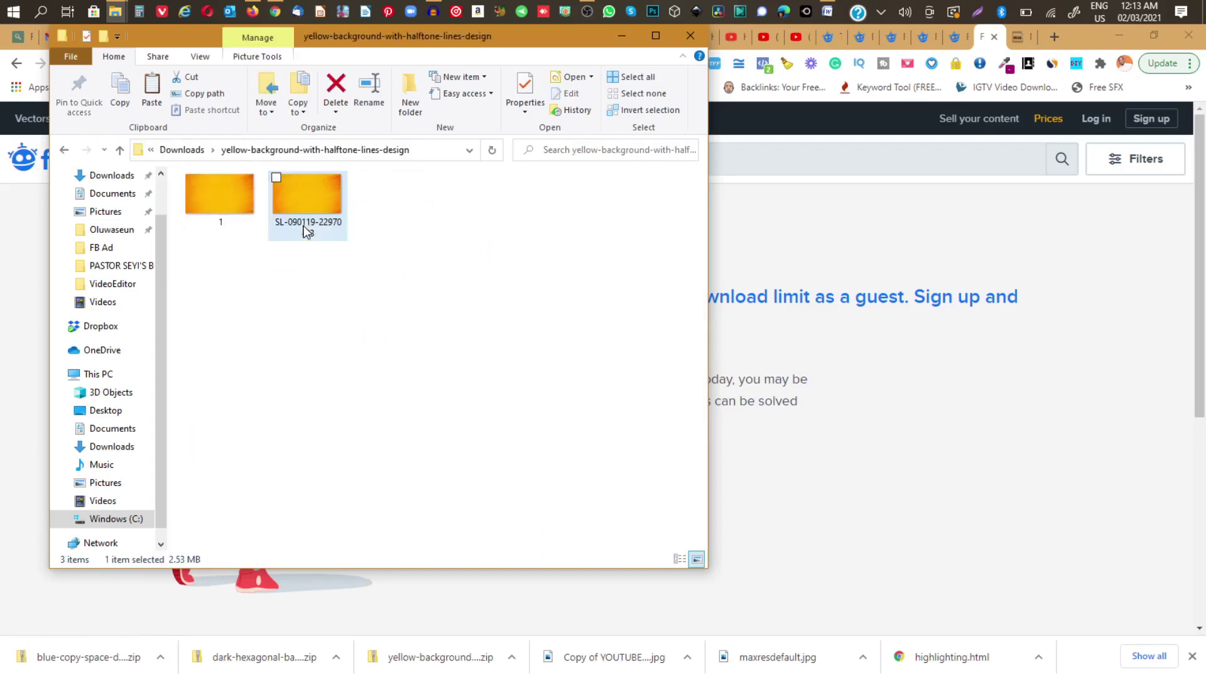
pyautogui.click(306, 230)
pyautogui.press('Delete')
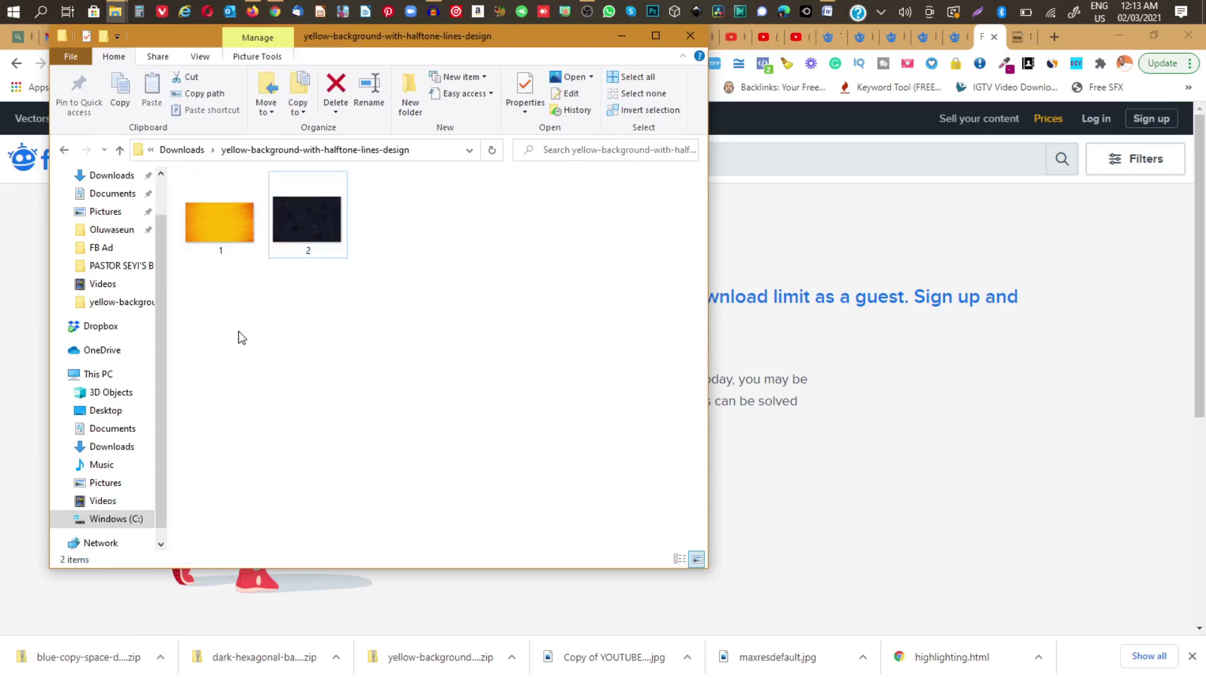
# - Return to Downloads and delete the dark-hexagonal-background-with-gradient-color folder and its zip file
pyautogui.click(64, 153)
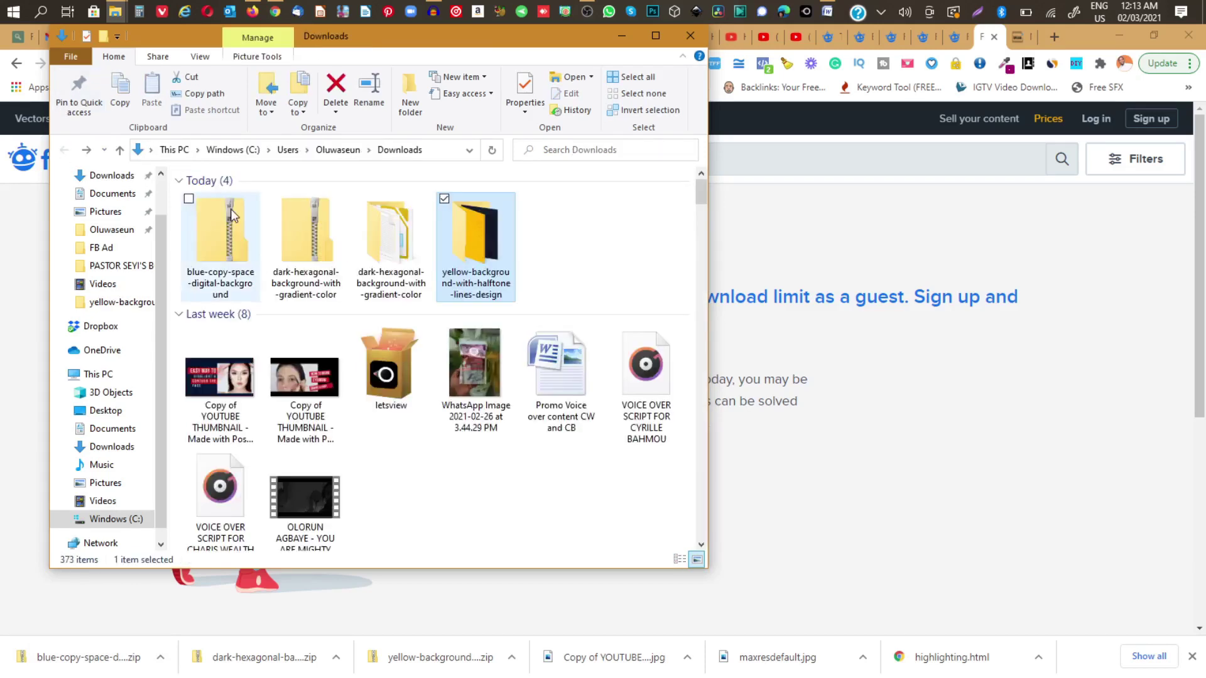
pyautogui.click(375, 249)
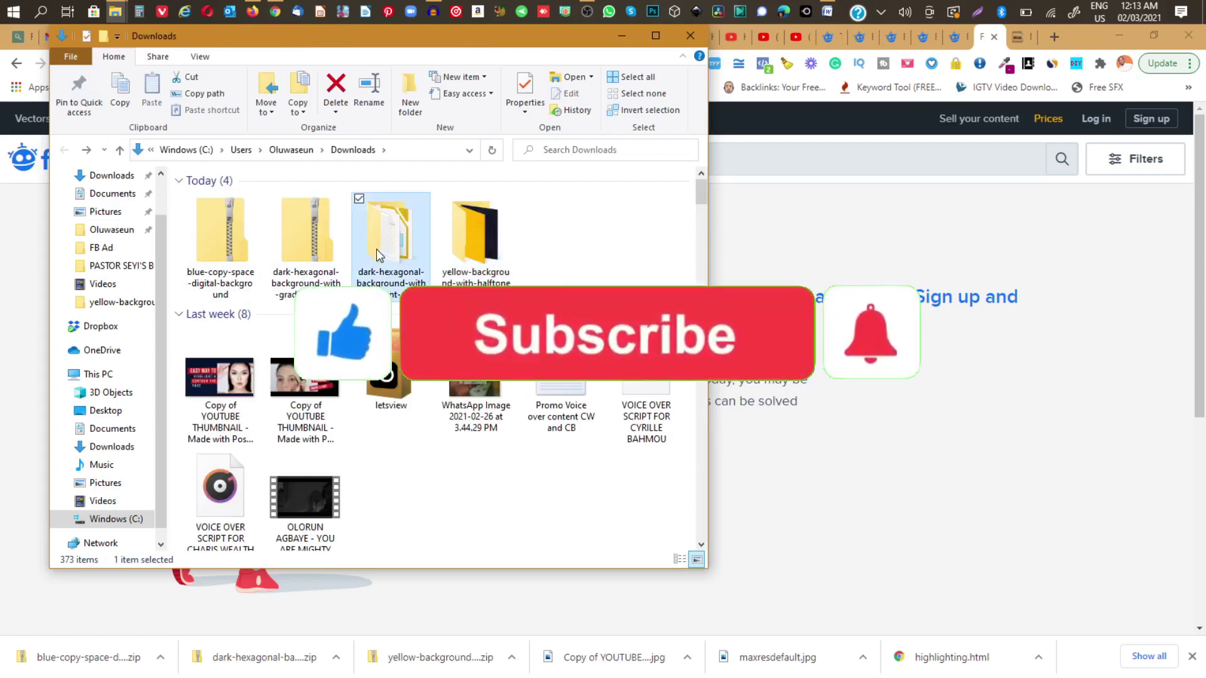
pyautogui.press('Delete')
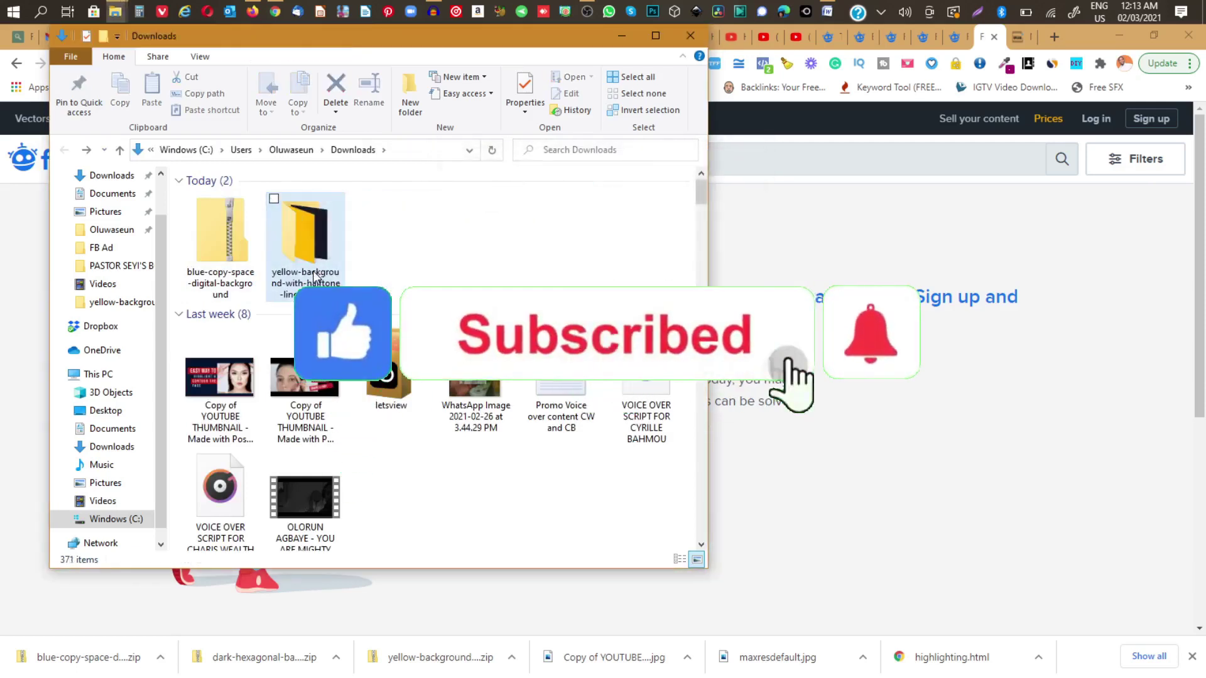
# - Extract the blue-copy-space-digital-background zip to its default destination in Downloads
pyautogui.click(221, 263)
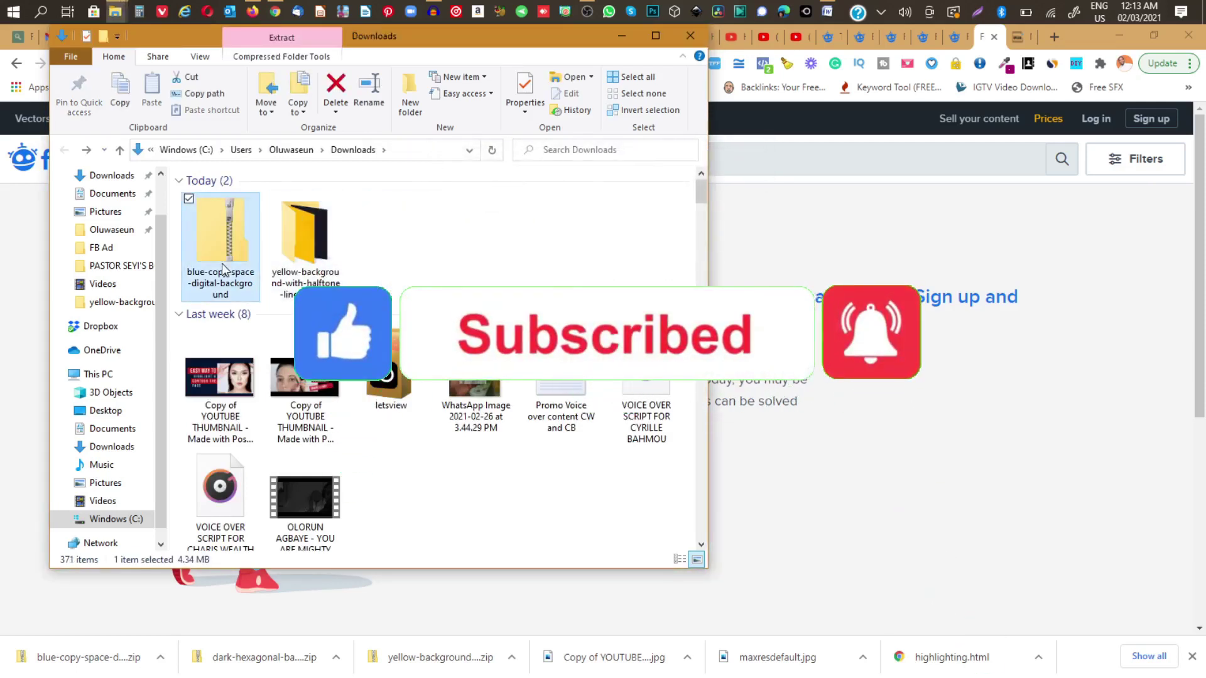
pyautogui.rightClick(221, 262)
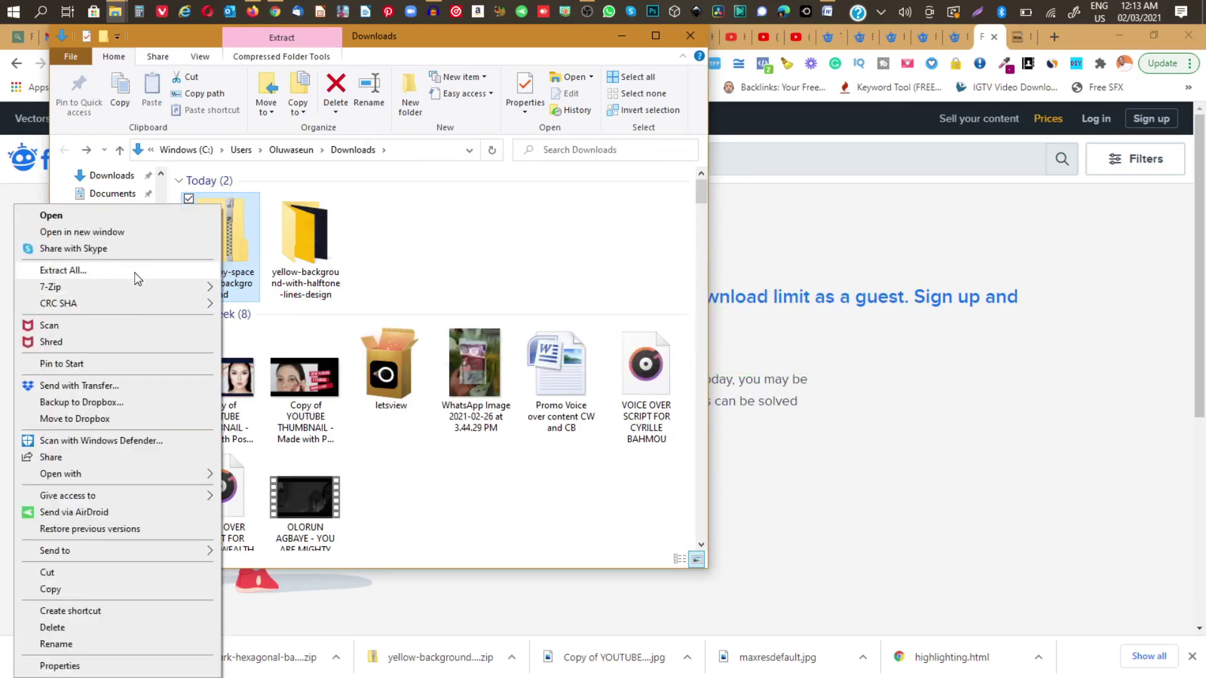
pyautogui.click(93, 269)
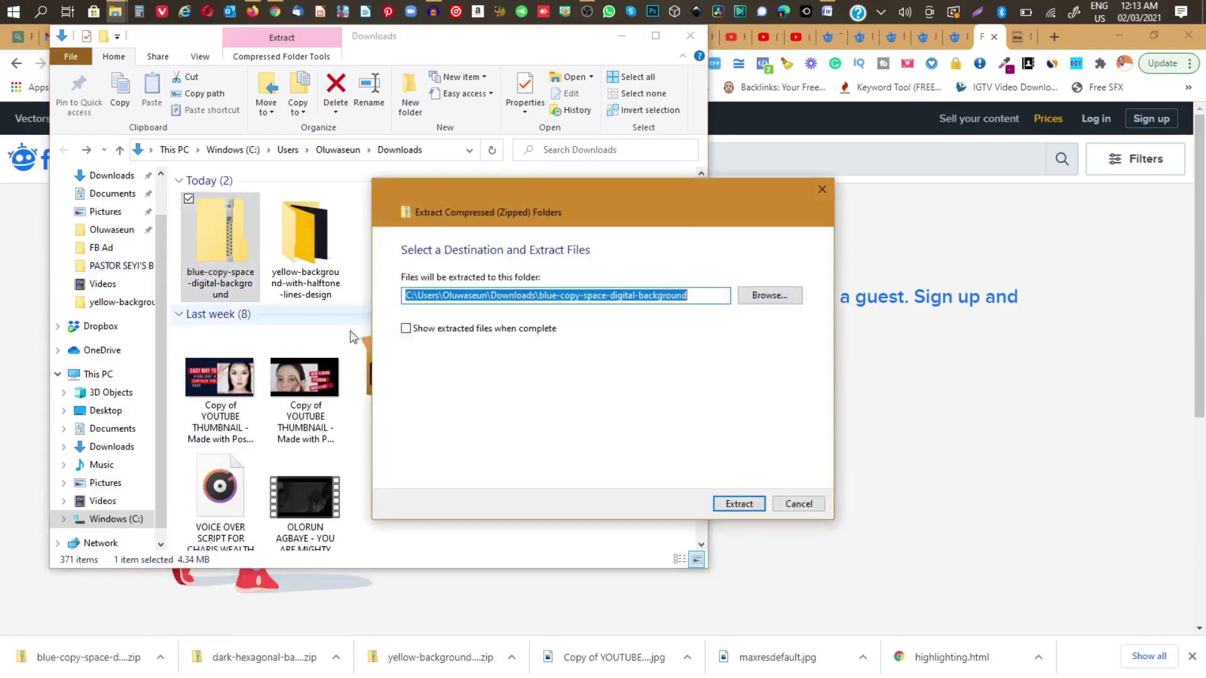
pyautogui.click(757, 506)
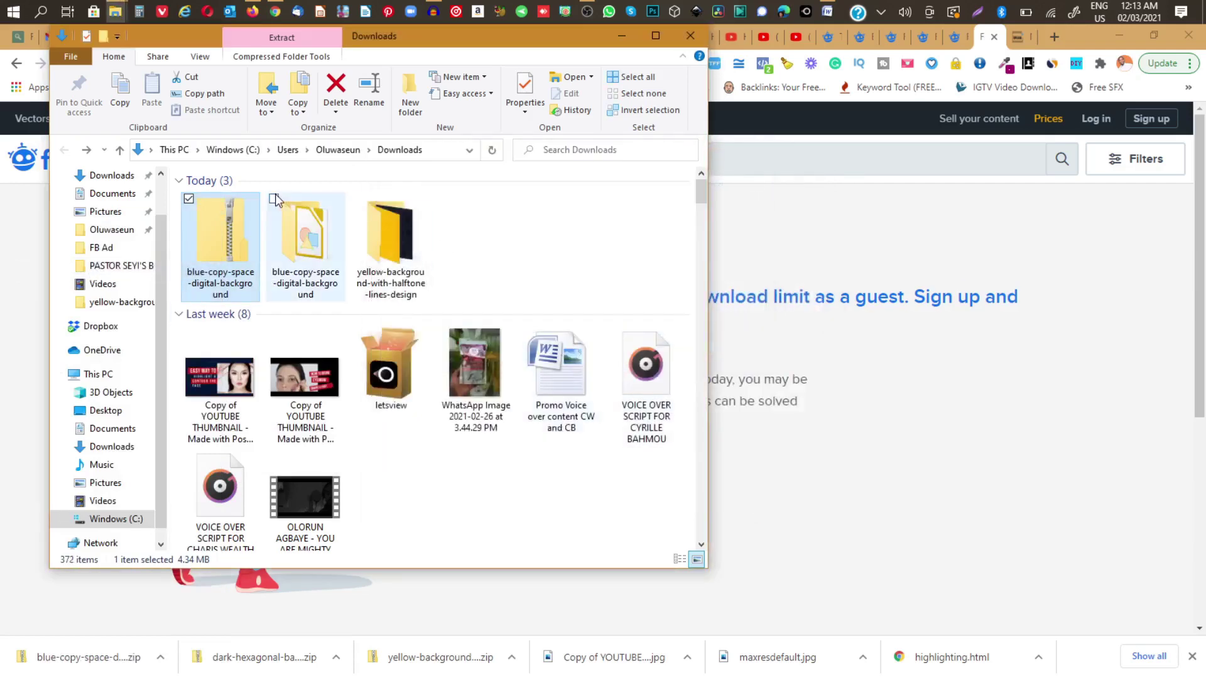
# - Open the extracted blue-copy-space-digital-background folder and rename its JPG image as 3
pyautogui.doubleClick(300, 241)
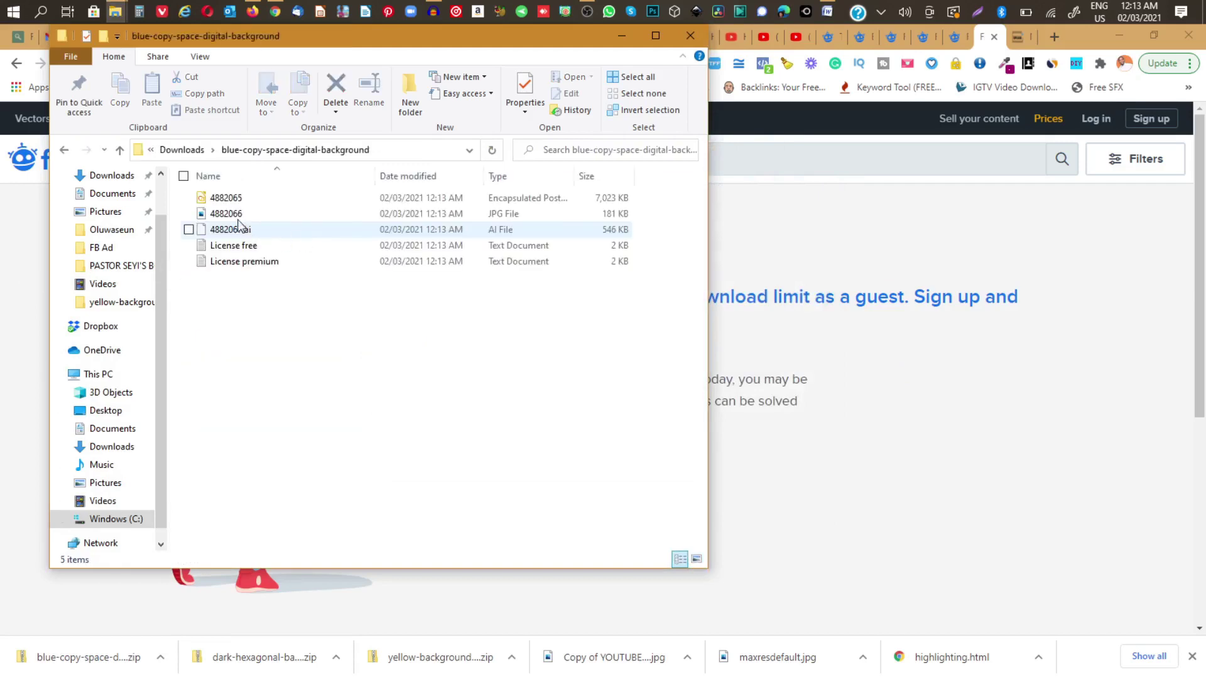
pyautogui.click(230, 214)
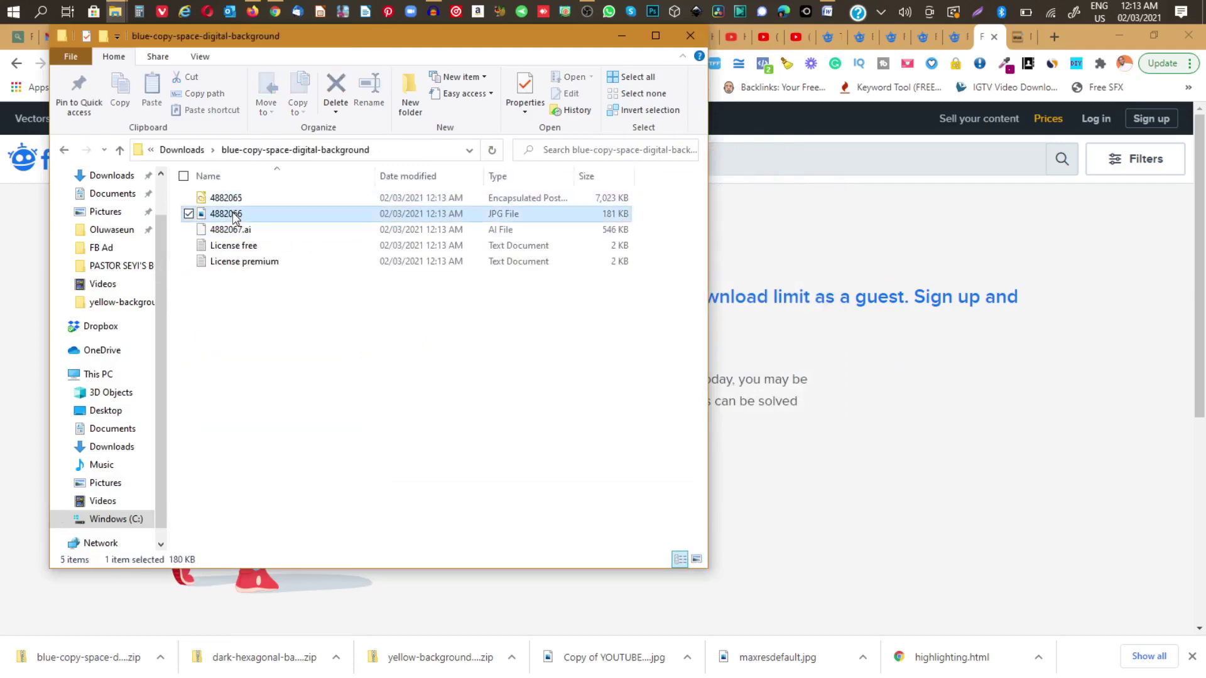
pyautogui.rightClick(232, 215)
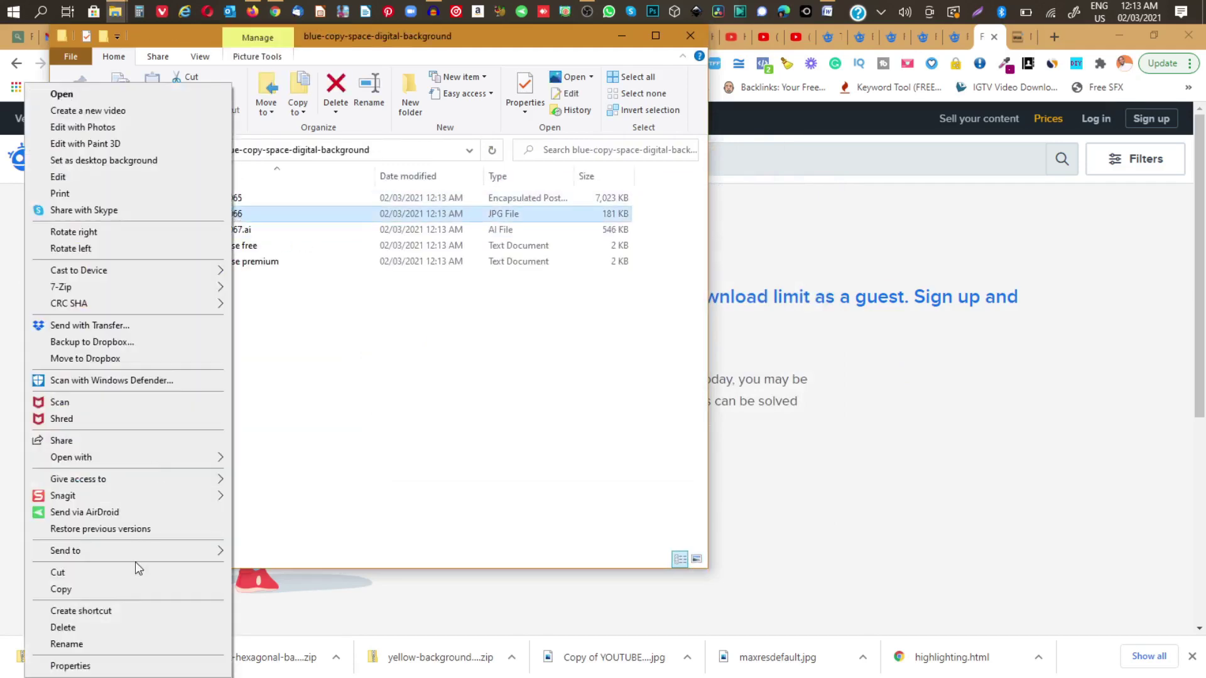
pyautogui.click(66, 644)
pyautogui.write('3')
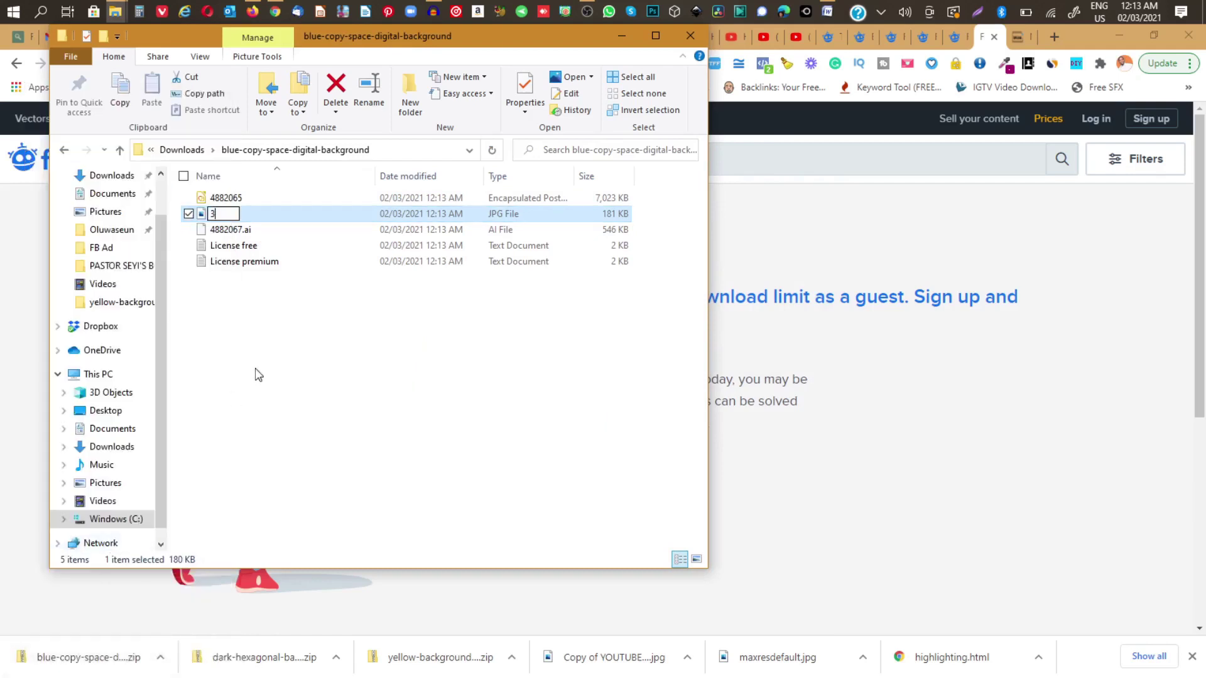
pyautogui.click(262, 369)
# - Move image 3 into the yellow-background-with-halftone-lines-design folder in Downloads
pyautogui.click(213, 200)
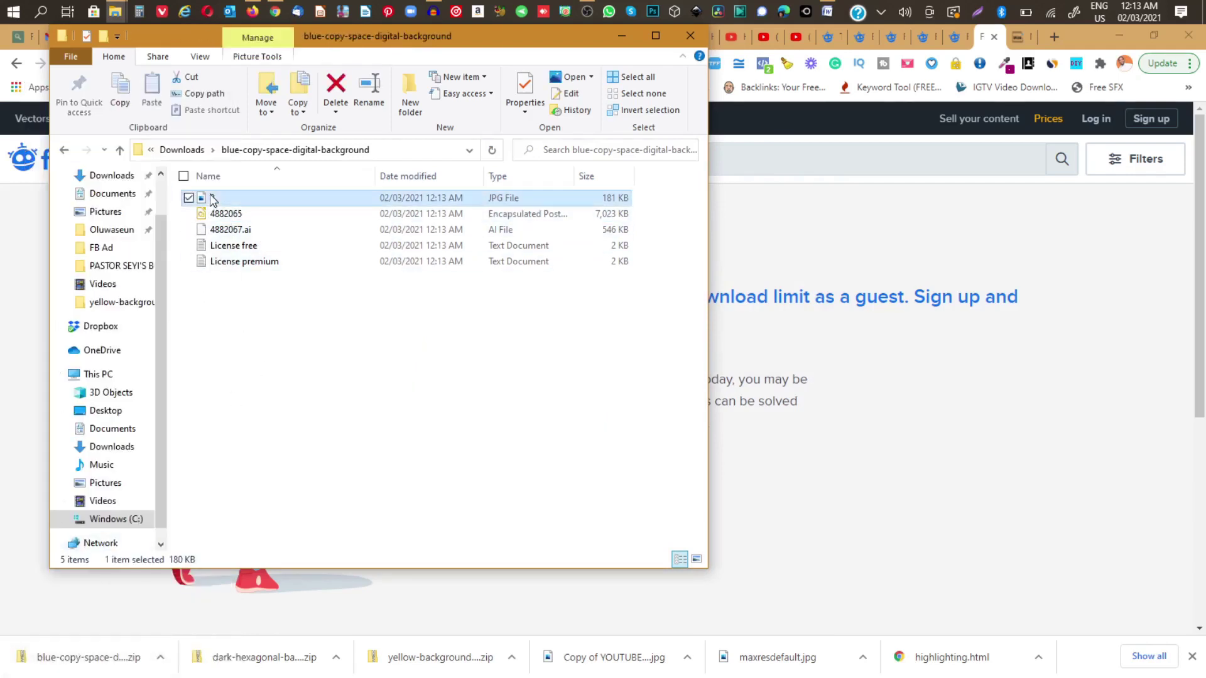
pyautogui.click(65, 151)
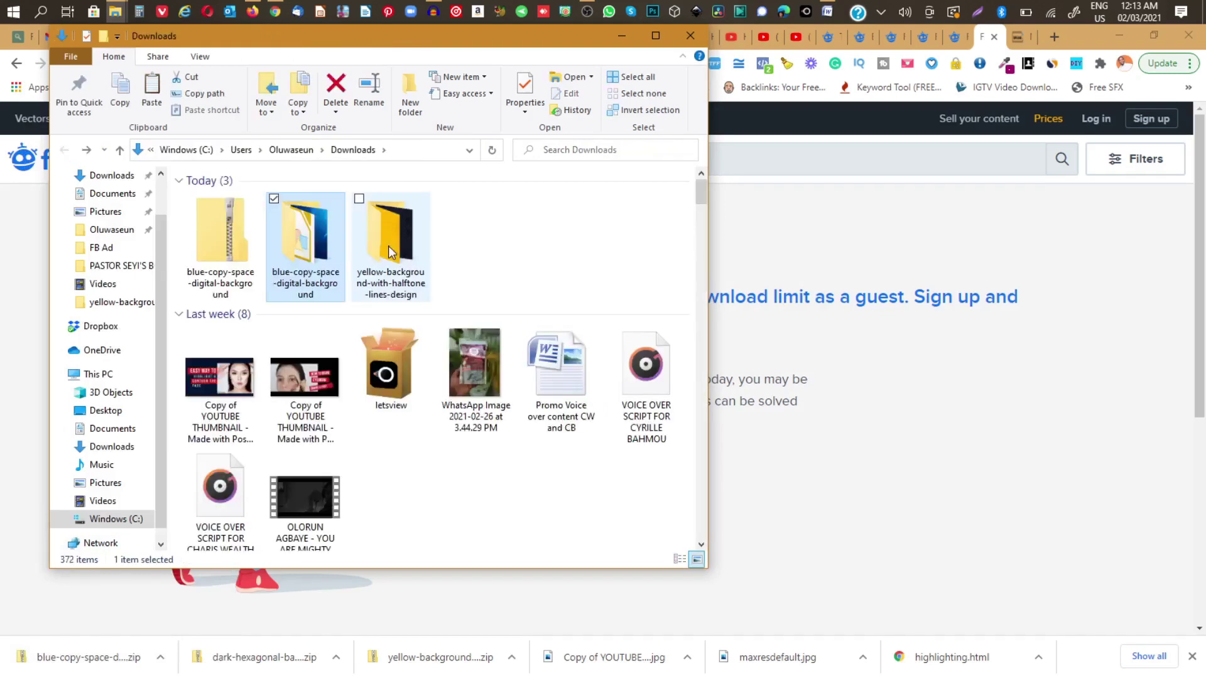
pyautogui.doubleClick(388, 250)
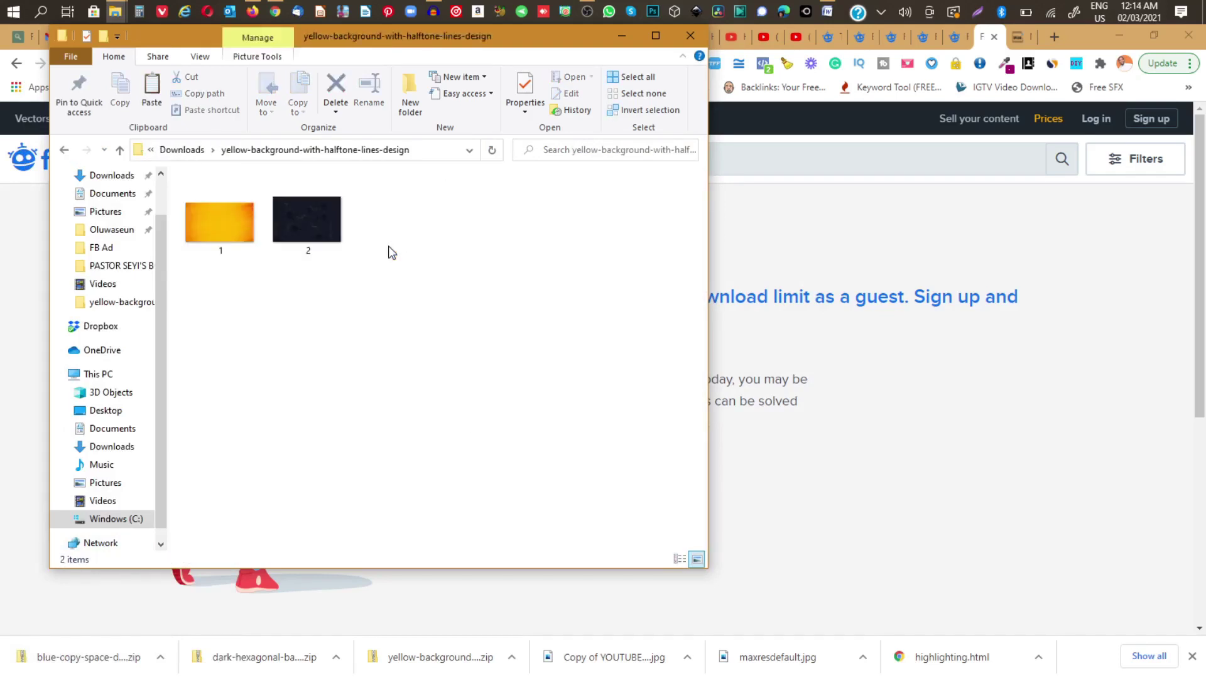
pyautogui.hotkey('ctrl', 'v')
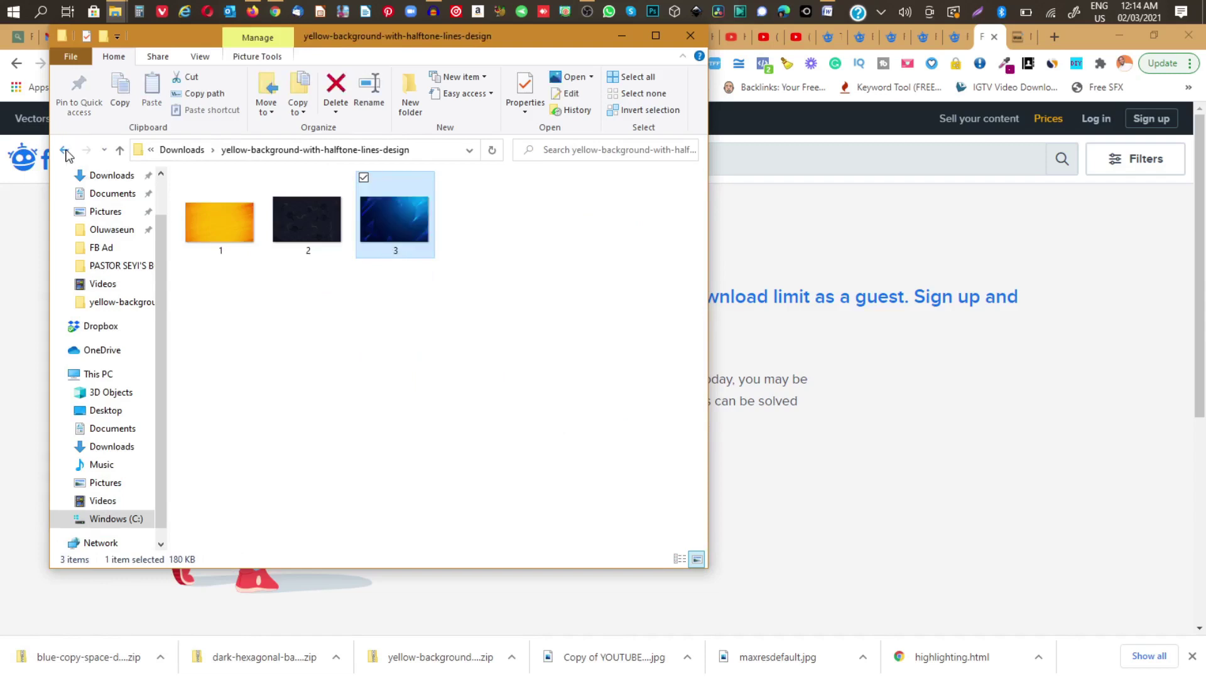
# - Return to Downloads and delete the blue-copy-space-digital-background folder and its zip file
pyautogui.hotkey('alt', 'Left')
pyautogui.click(289, 257)
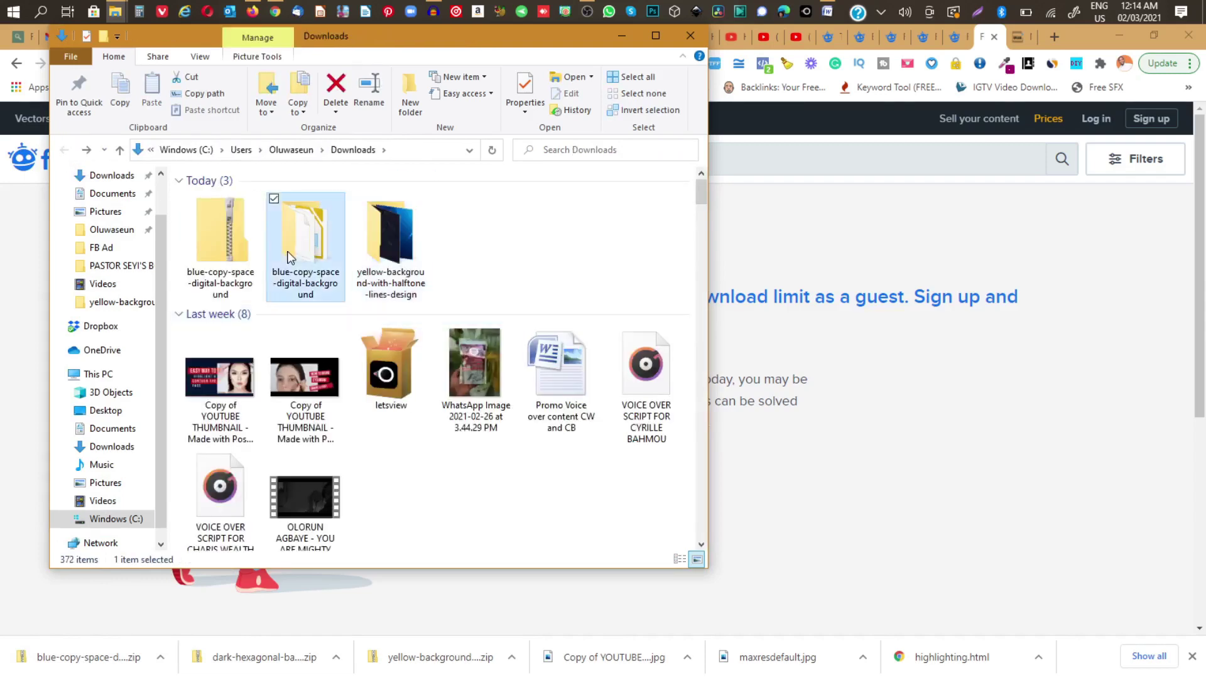
pyautogui.press('Delete')
pyautogui.click(239, 264)
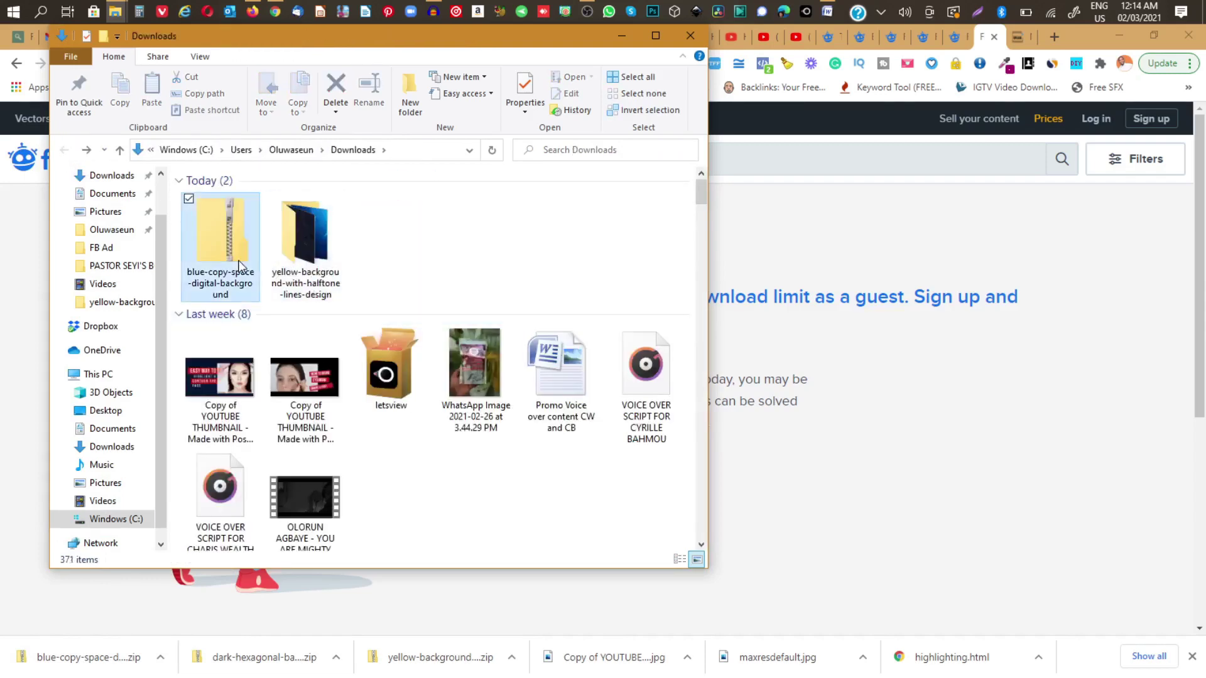
pyautogui.press('Delete')
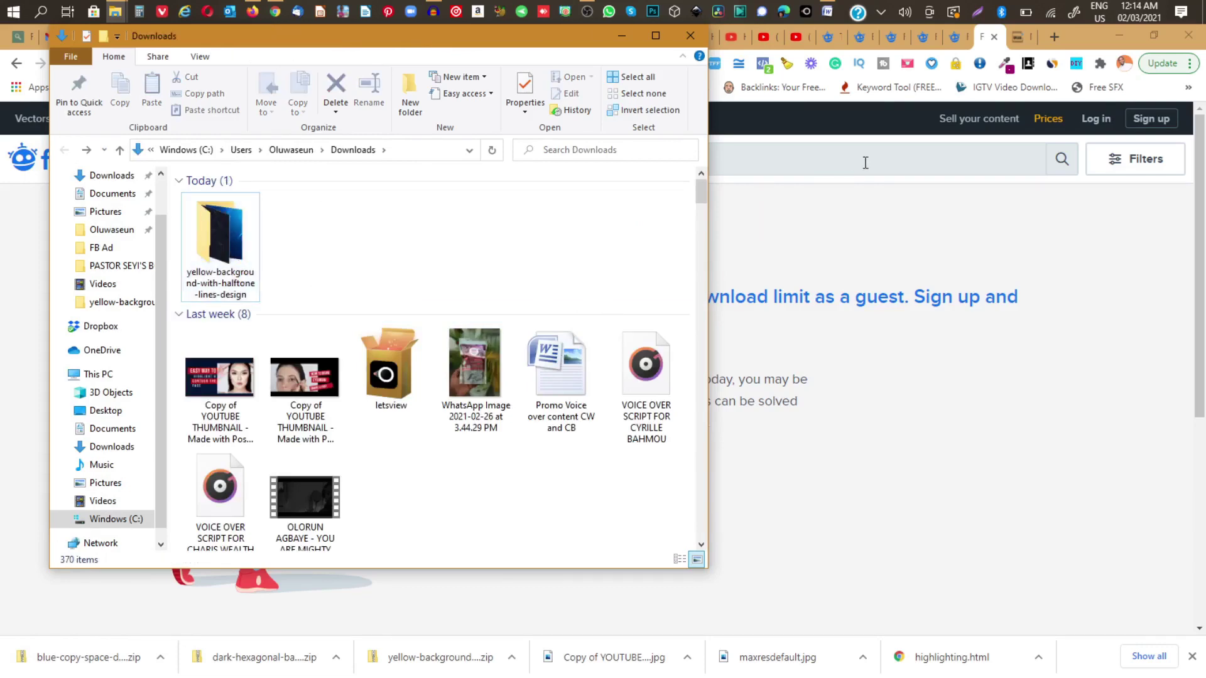
# - Switch to Chrome and bring up the PosterMyWall page with the saved designs
pyautogui.click(876, 201)
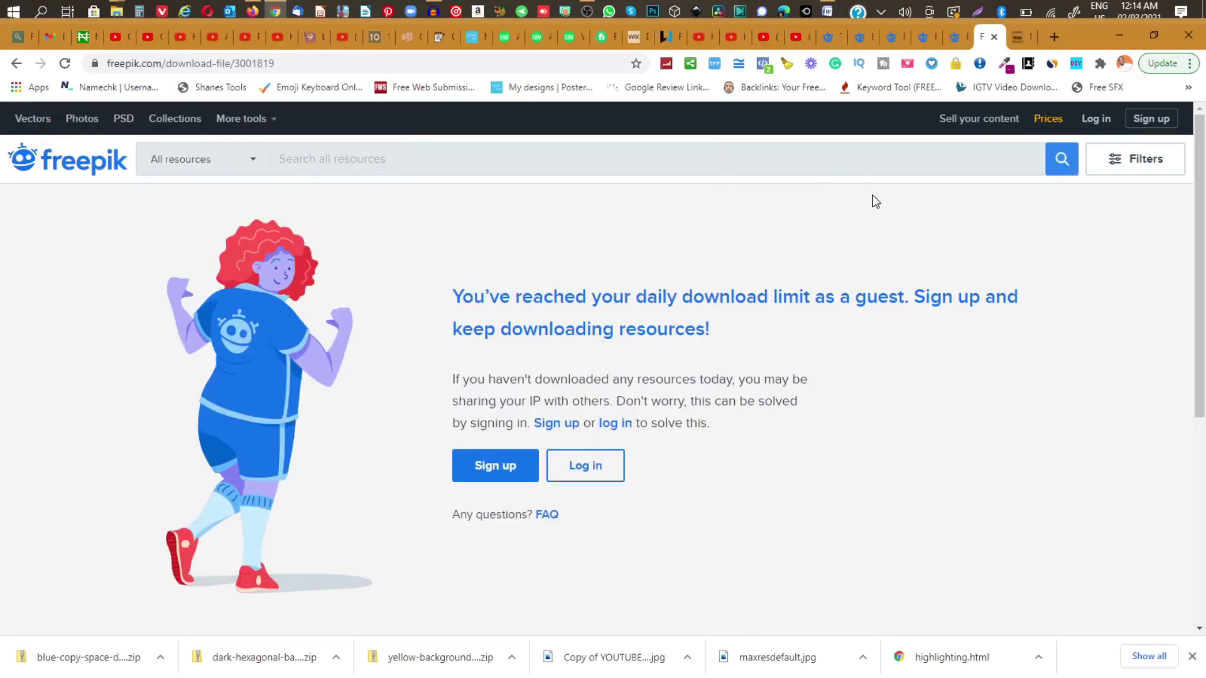
pyautogui.click(471, 39)
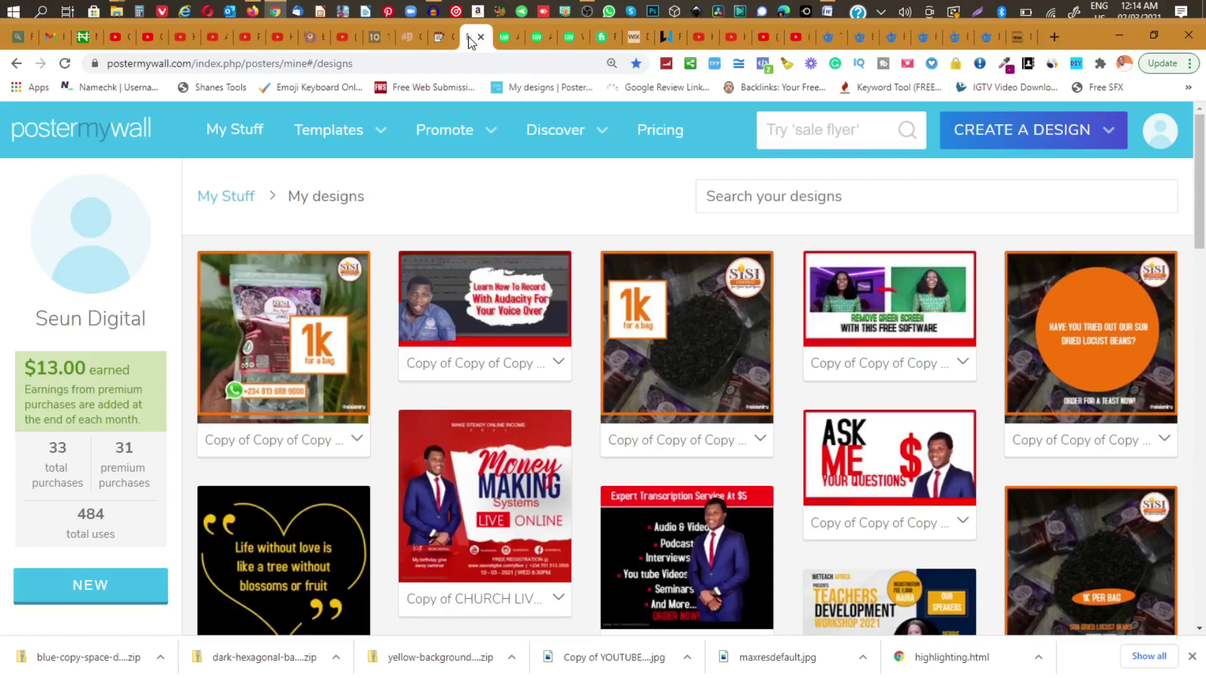
pyautogui.click(88, 130)
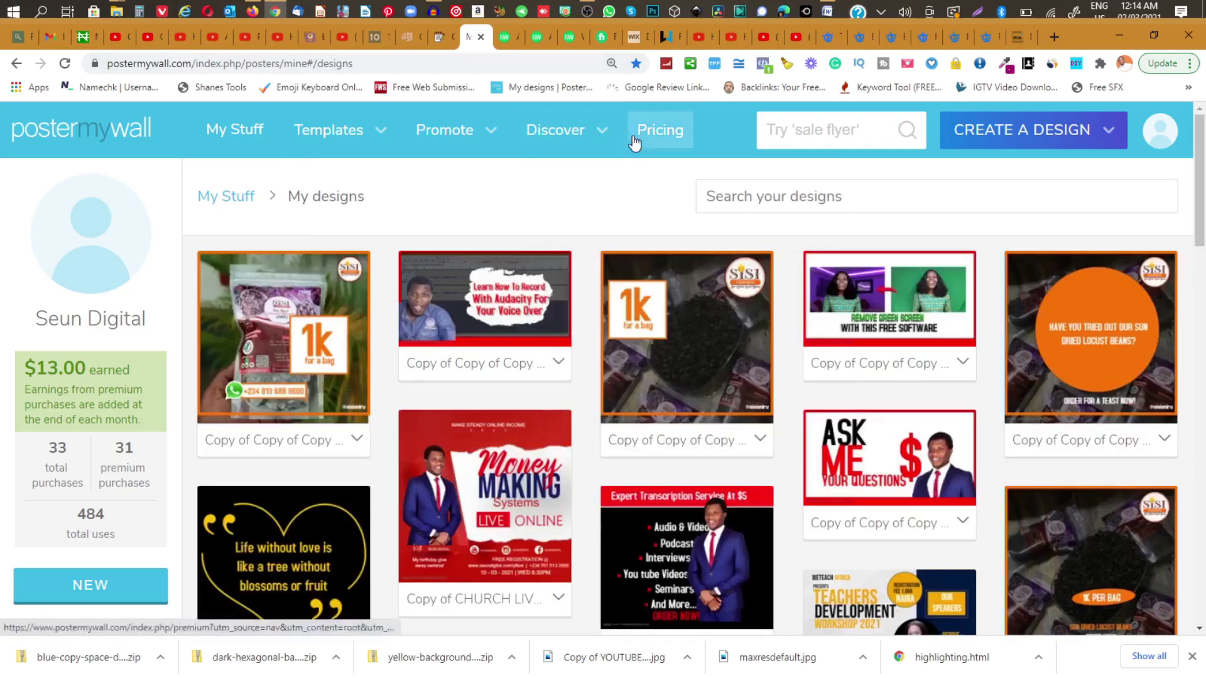
# - Log out of the PosterMyWall account and show the choices for creating a design
pyautogui.moveTo(1083, 121)
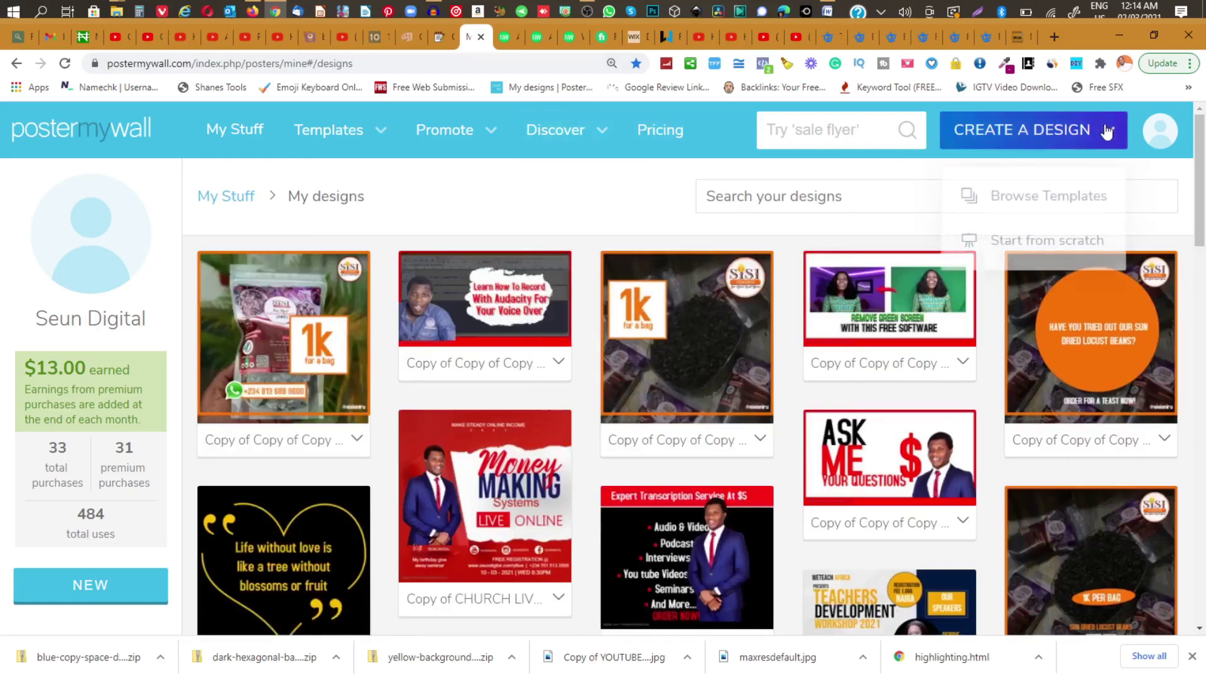
pyautogui.moveTo(1155, 133)
pyautogui.click(1018, 429)
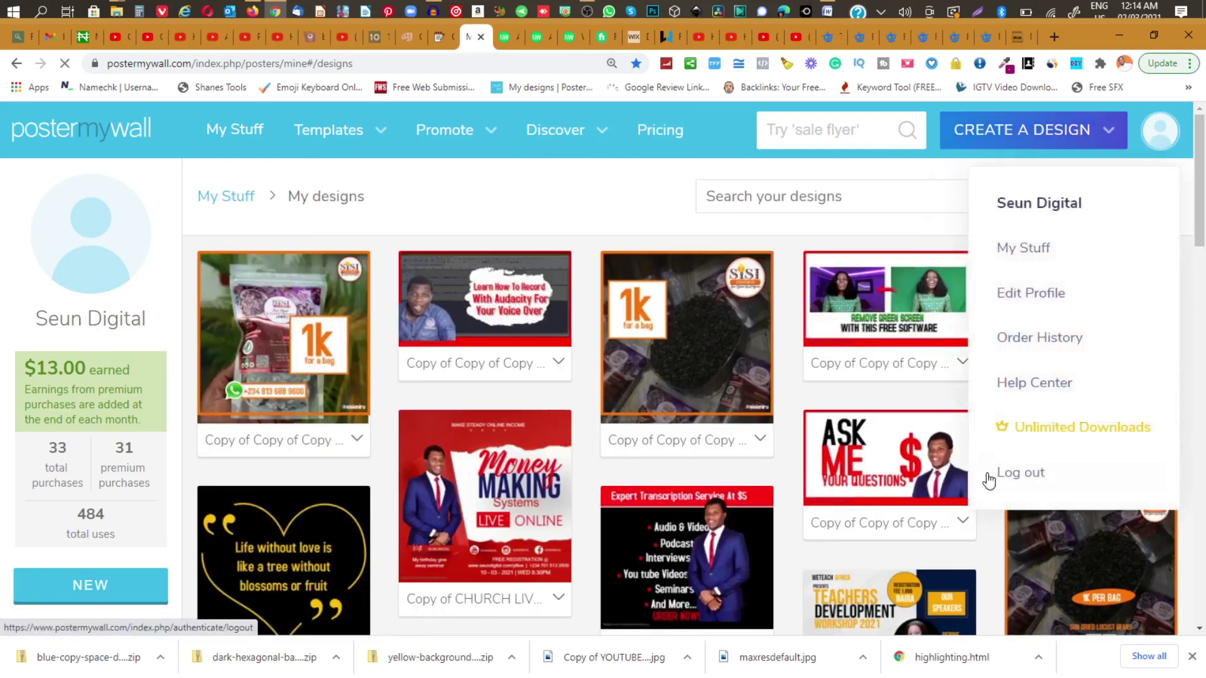
pyautogui.click(1018, 472)
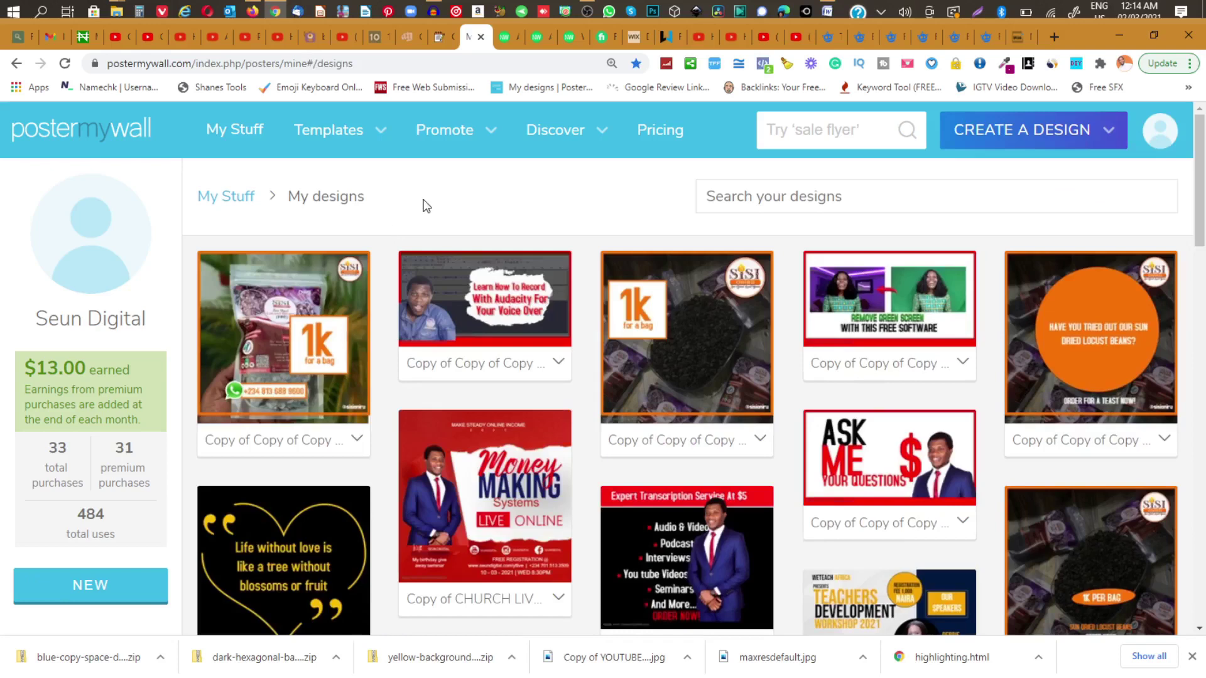
pyautogui.moveTo(1158, 132)
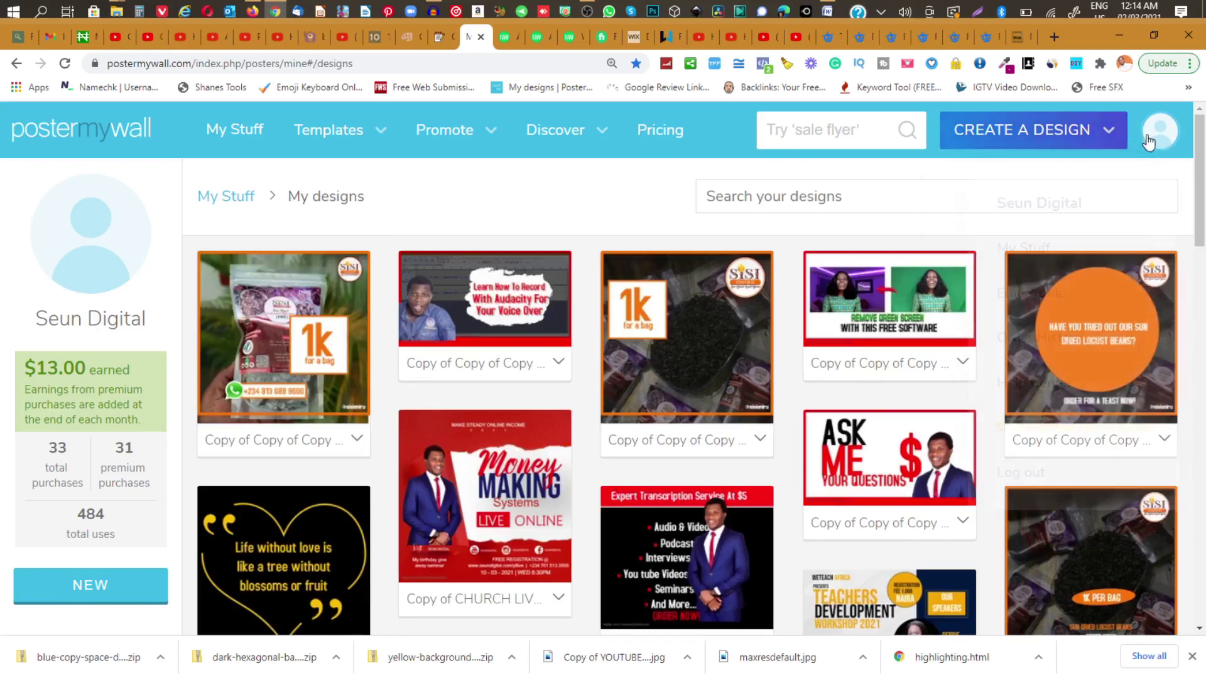
pyautogui.click(1040, 473)
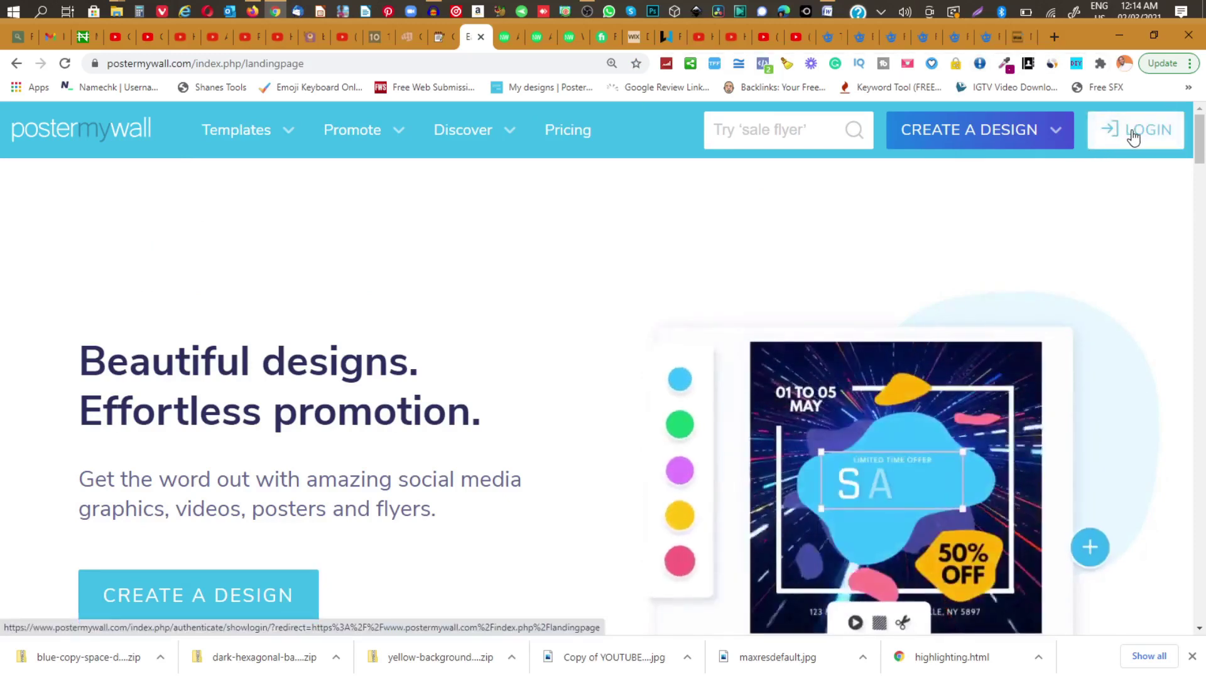
pyautogui.moveTo(1004, 129)
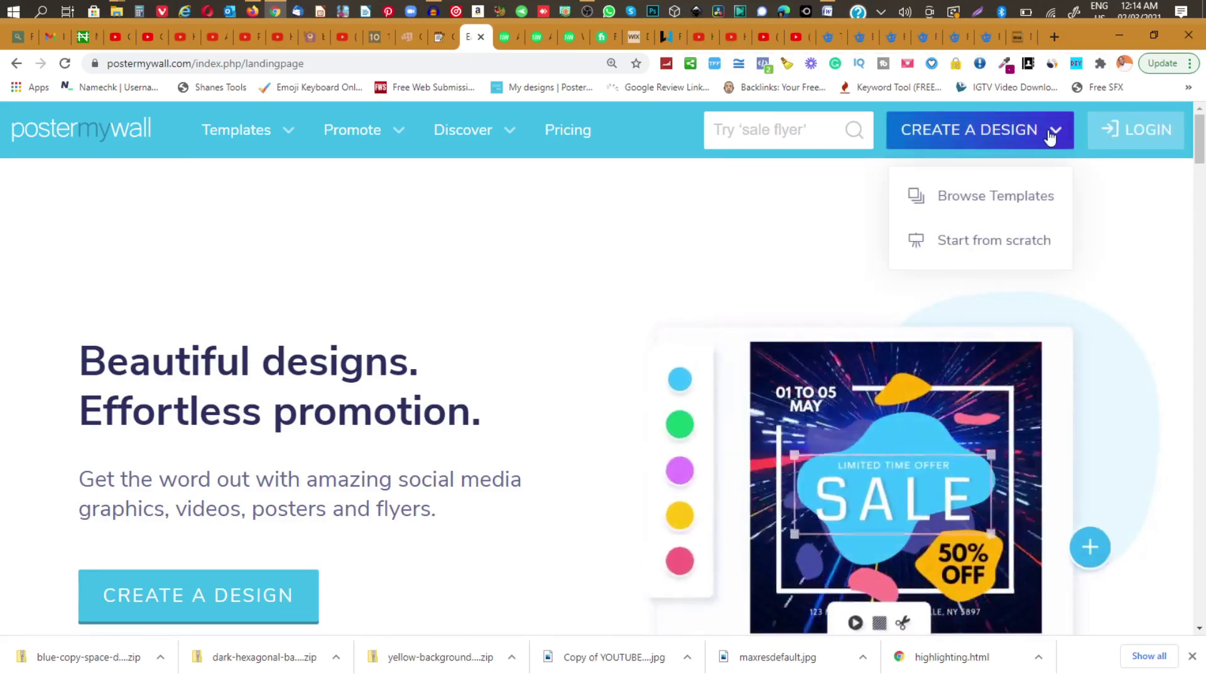
# - Log in to the PosterMyWall account with the saved e-mail and password
pyautogui.click(1131, 142)
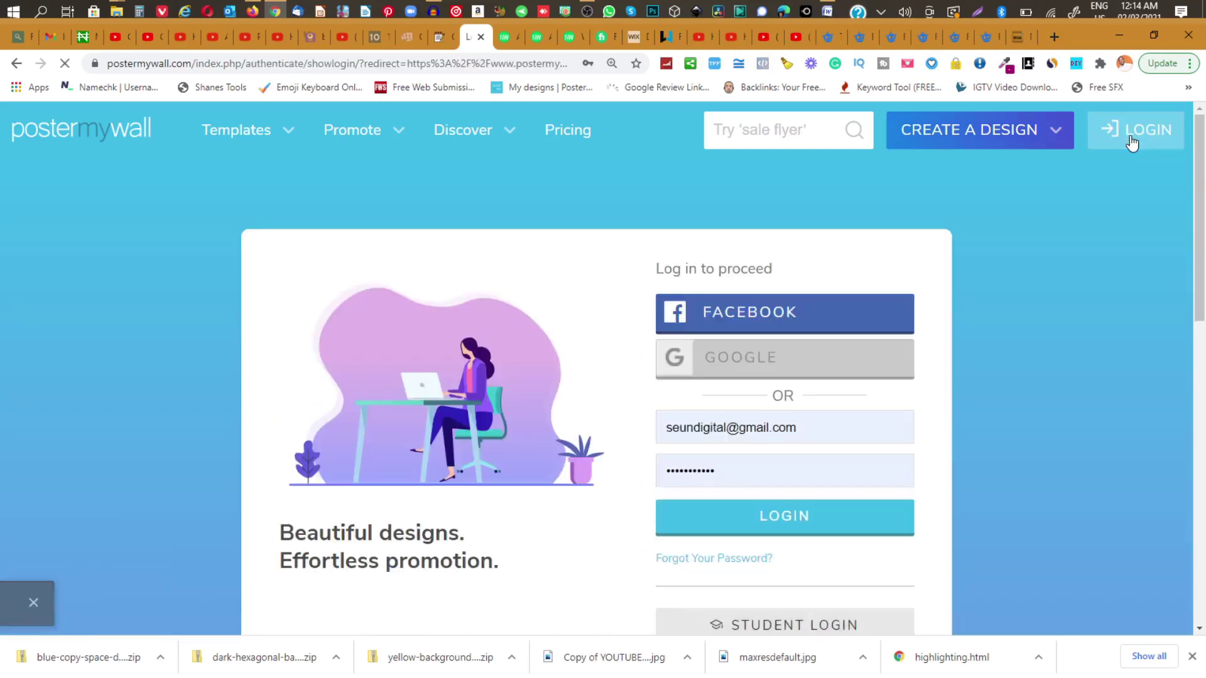
pyautogui.scroll(-2, 710, 408)
pyautogui.scroll(-1, 709, 408)
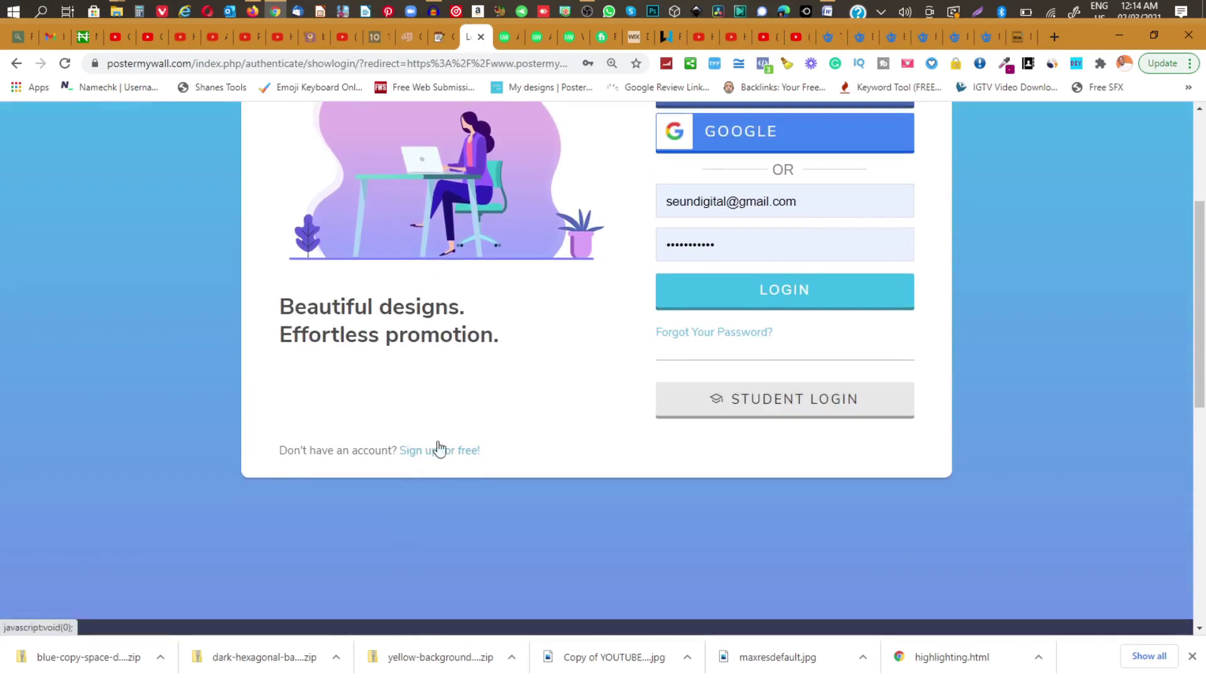
pyautogui.scroll(3, 576, 302)
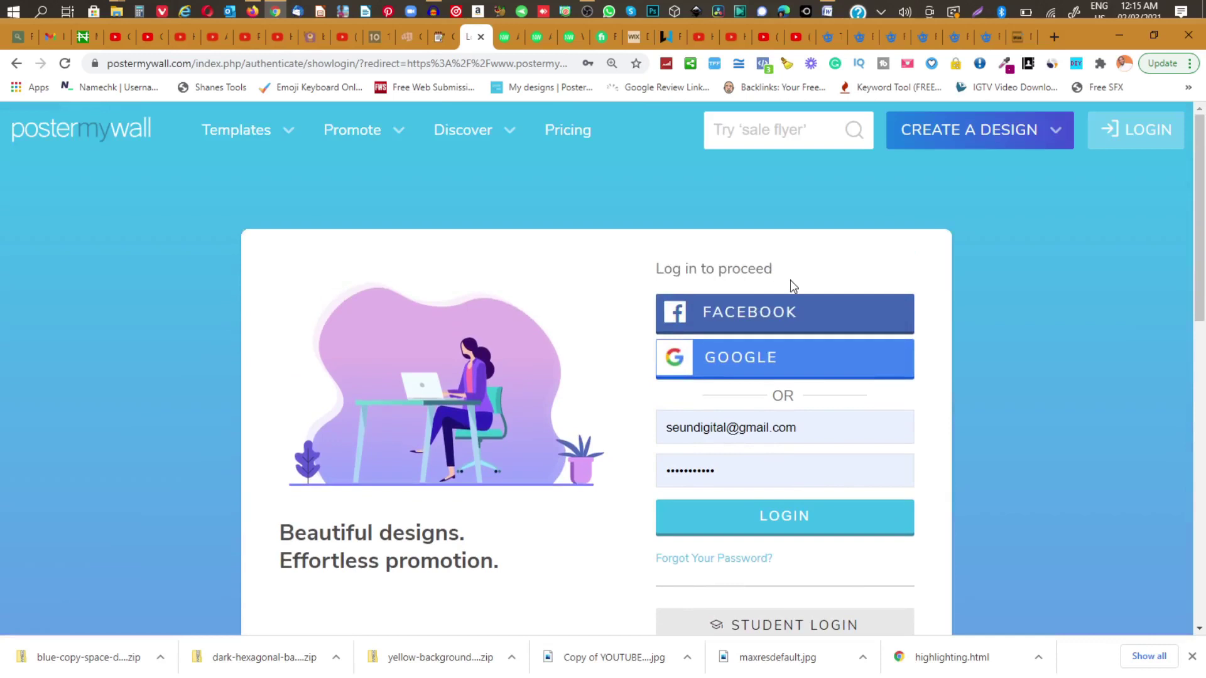
pyautogui.click(774, 519)
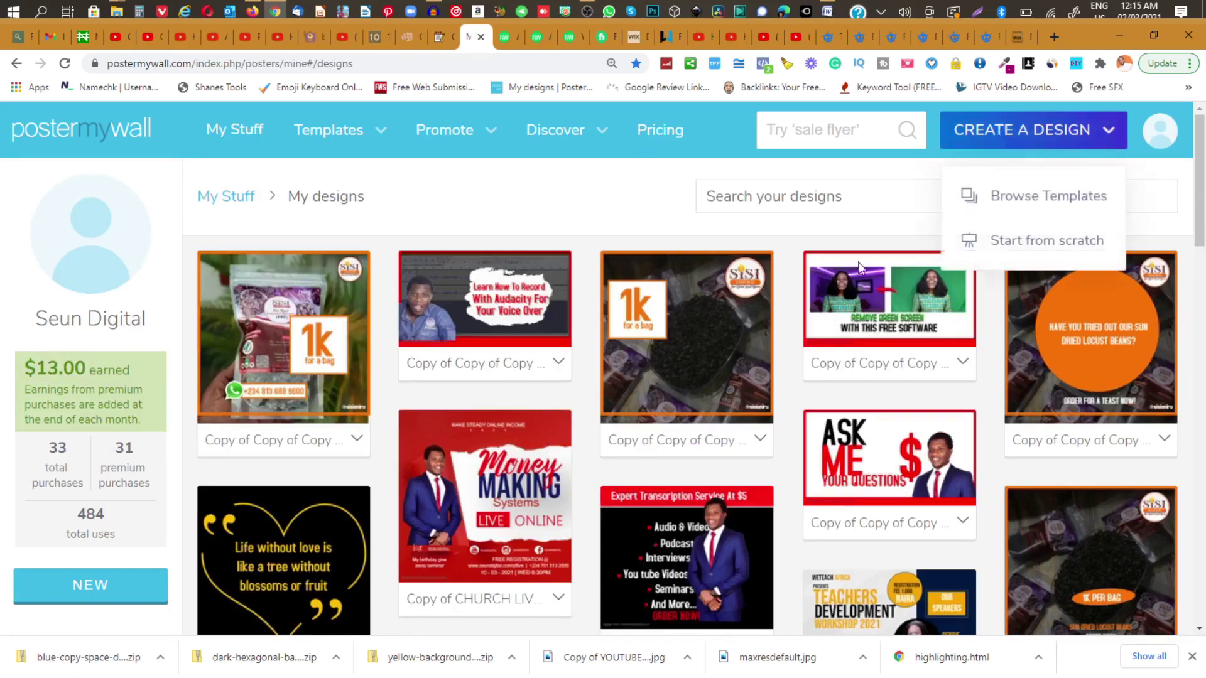
# - Start a new design from scratch and look over the available design types and sizes
pyautogui.moveTo(977, 143)
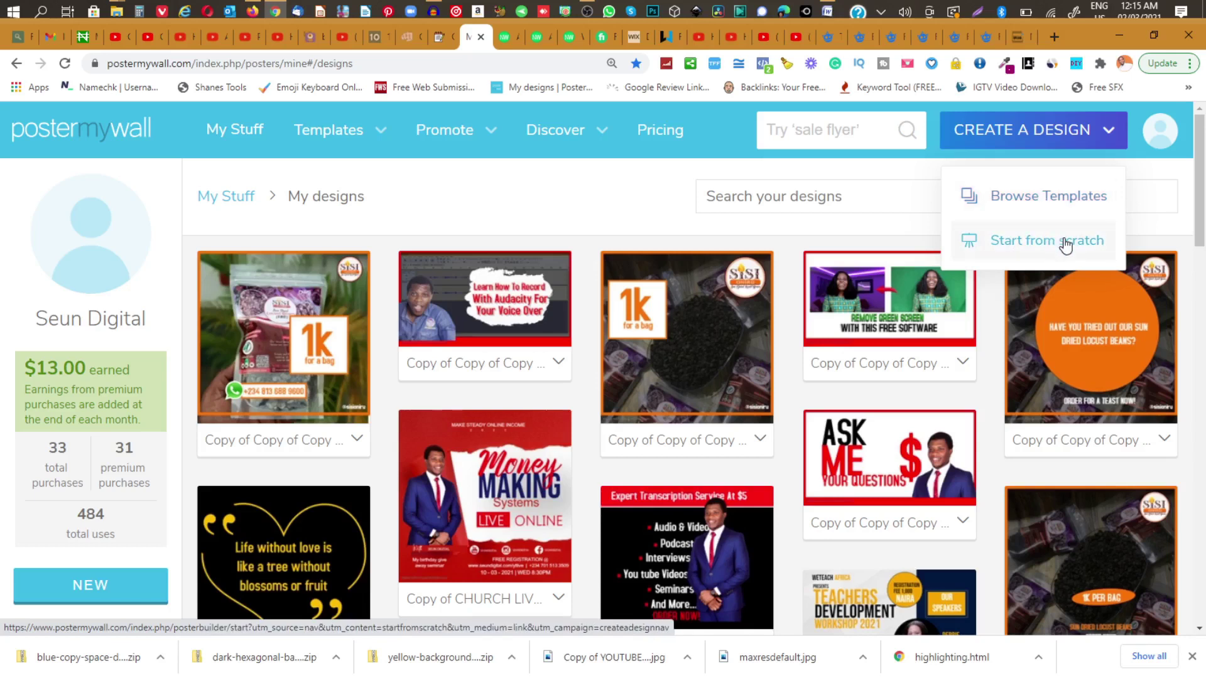
pyautogui.click(1045, 246)
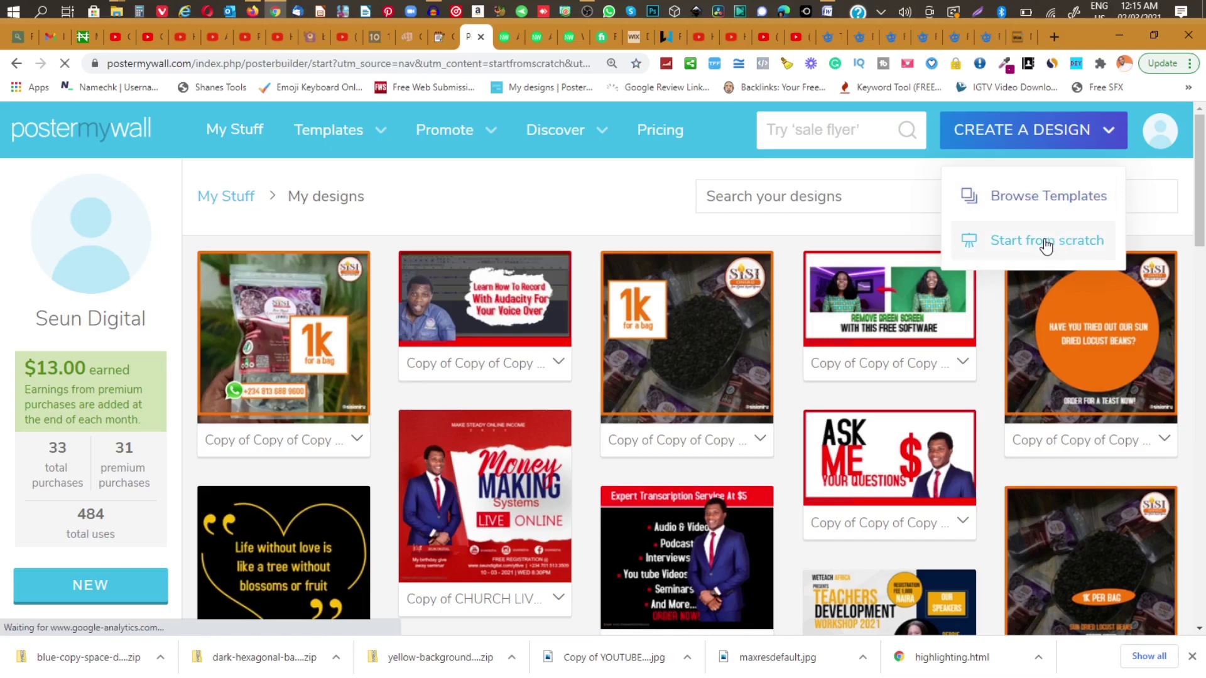
pyautogui.scroll(-3, 402, 375)
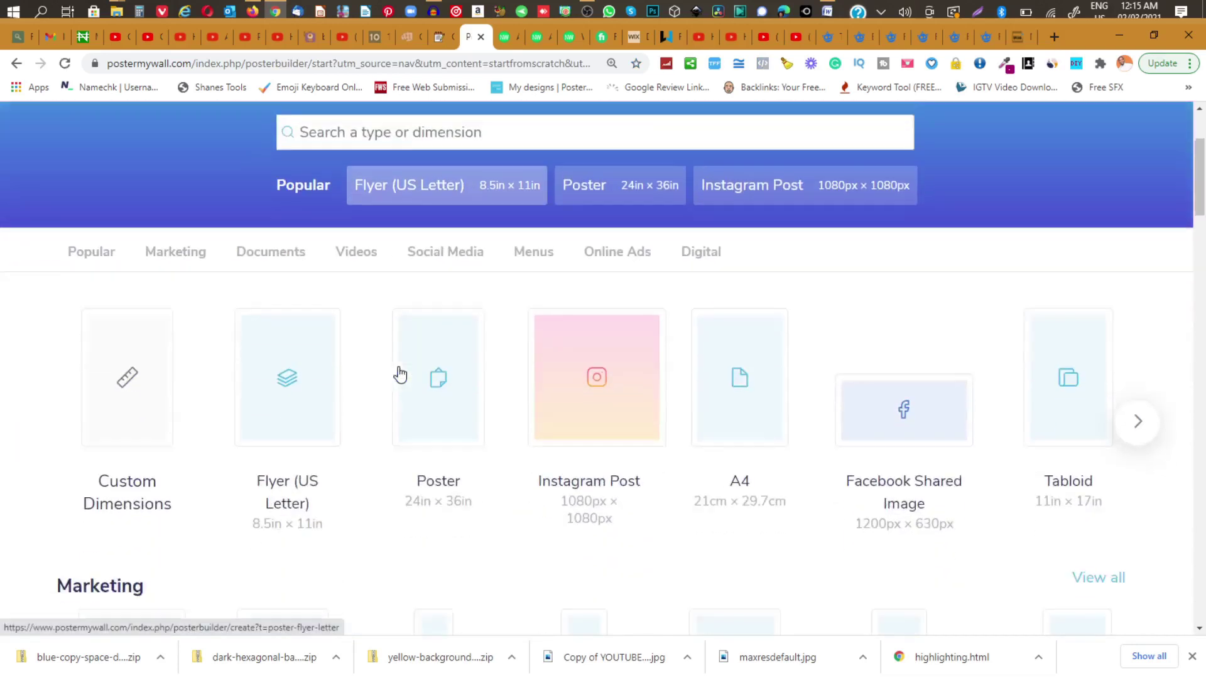
pyautogui.scroll(-3, 417, 275)
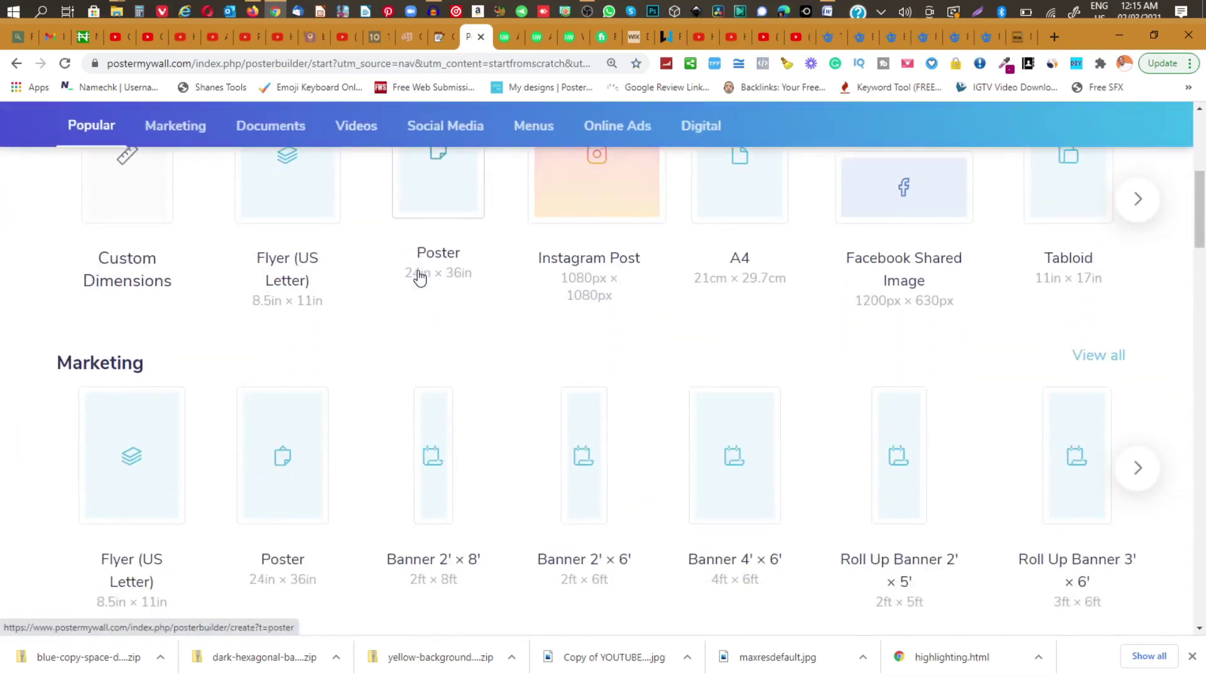
pyautogui.scroll(-12, 418, 276)
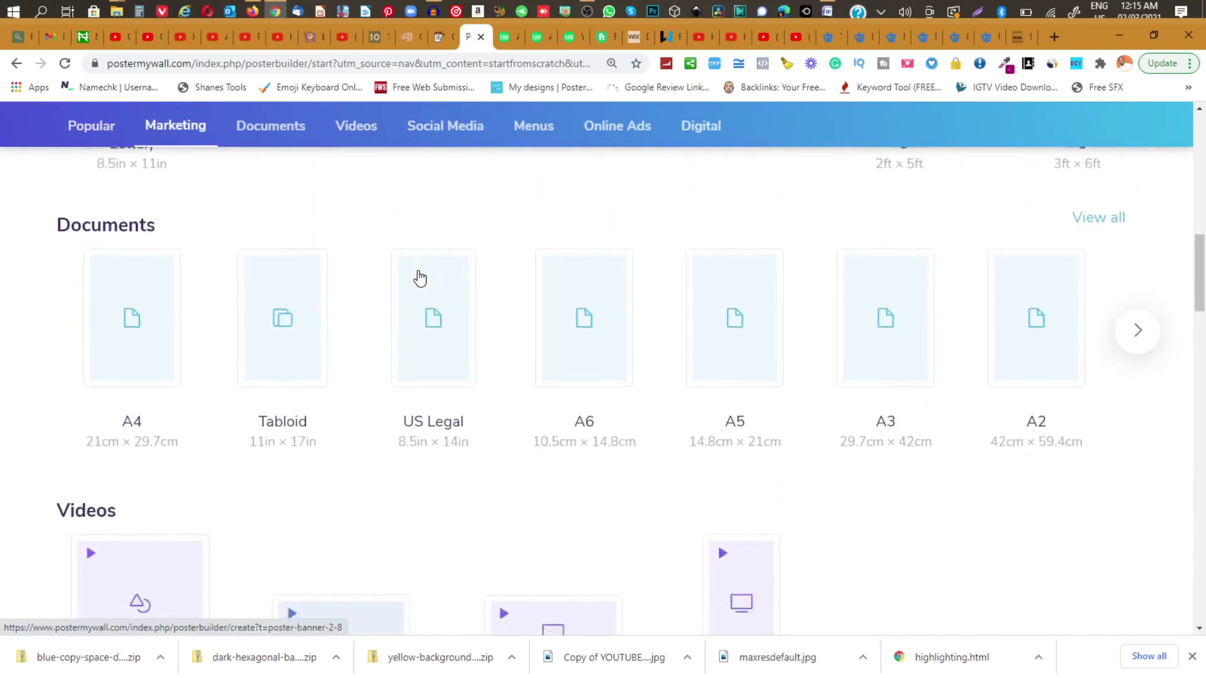
pyautogui.scroll(-5, 419, 278)
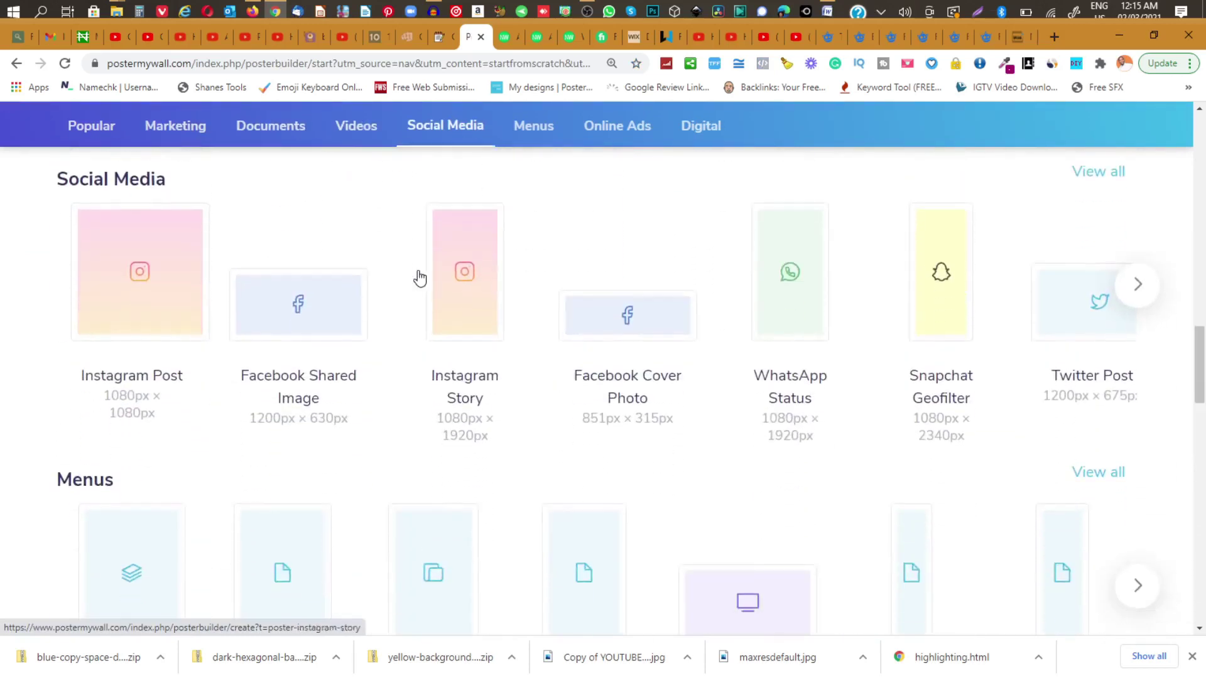
pyautogui.scroll(20, 420, 278)
pyautogui.scroll(5, 420, 279)
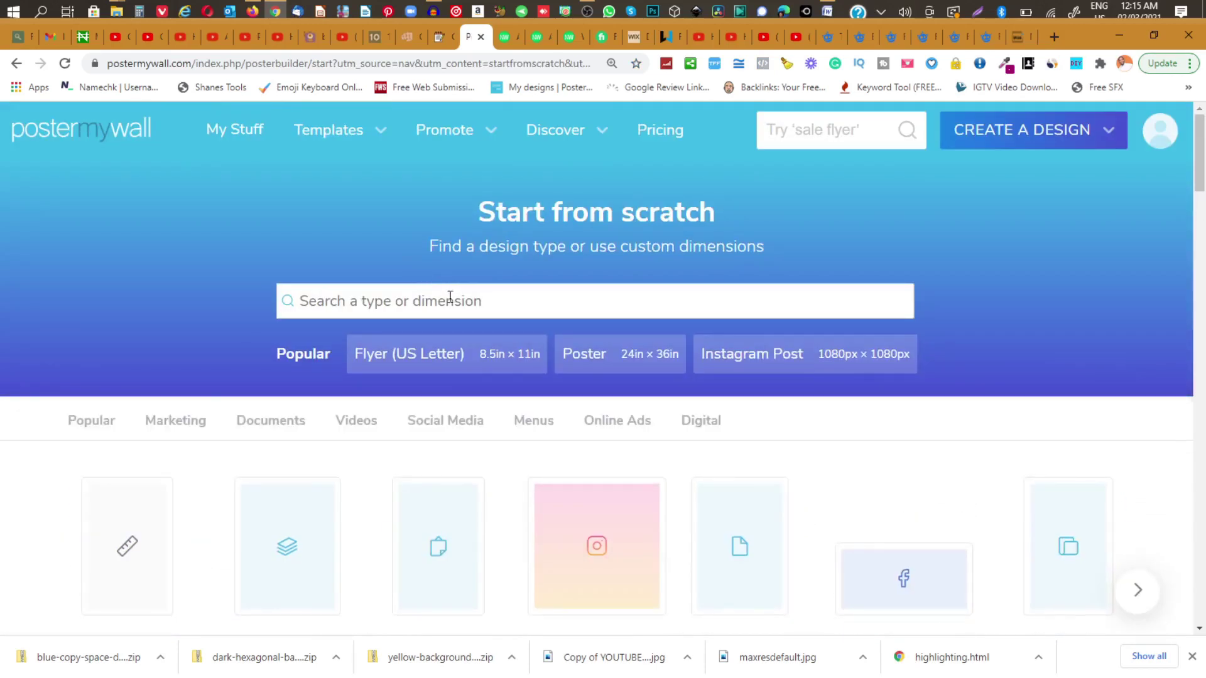
# - Examine the Videos, Social Media, Menus, Online Ads, Digital and Custom Dimensions sections for a size that suits a YouTube thumbnail
pyautogui.click(450, 297)
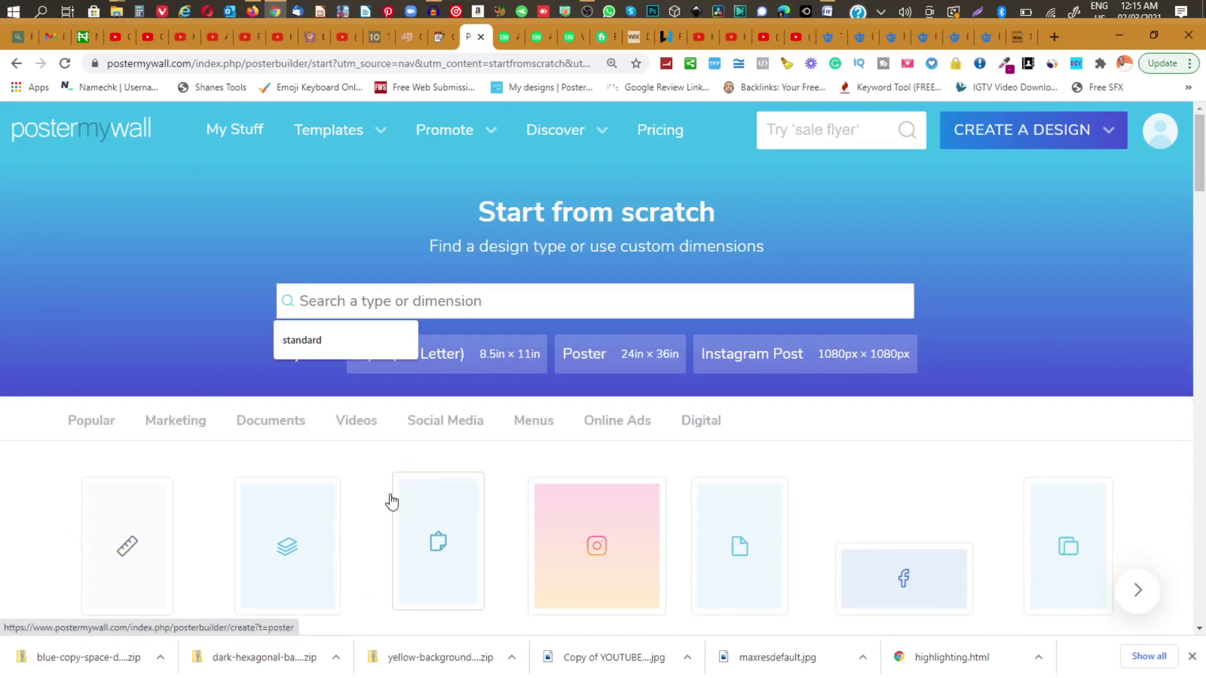
pyautogui.click(360, 427)
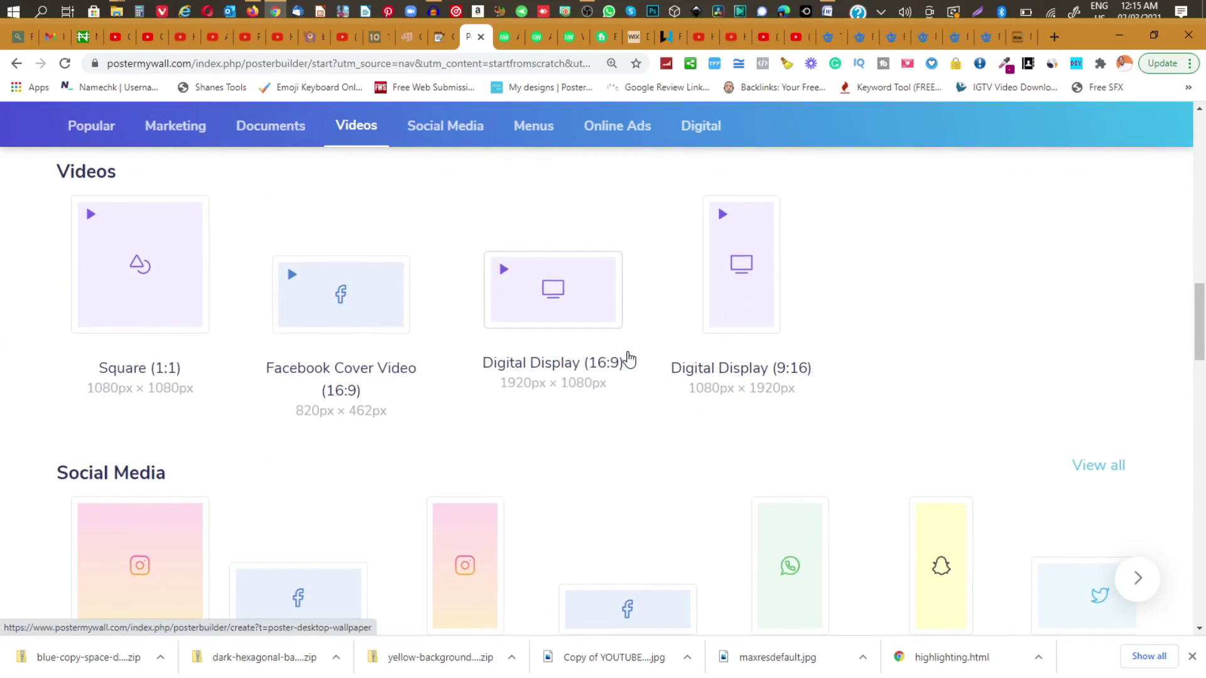
pyautogui.scroll(-1, 625, 356)
pyautogui.scroll(-3, 629, 360)
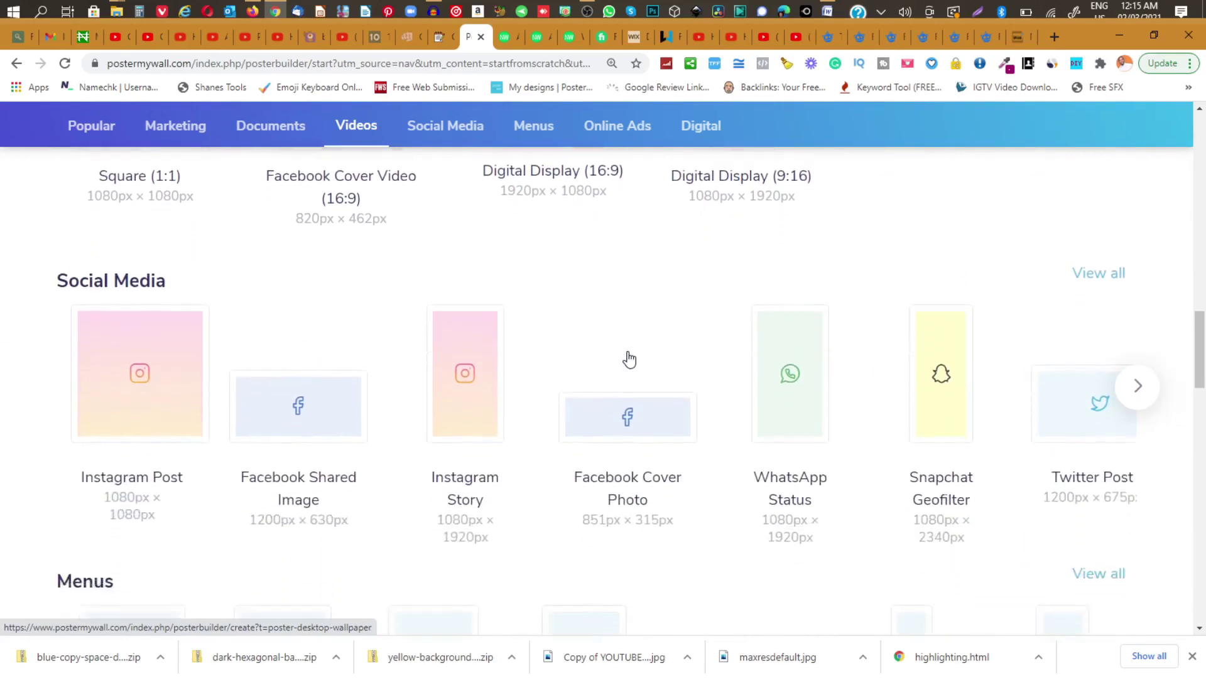
pyautogui.scroll(-7, 628, 359)
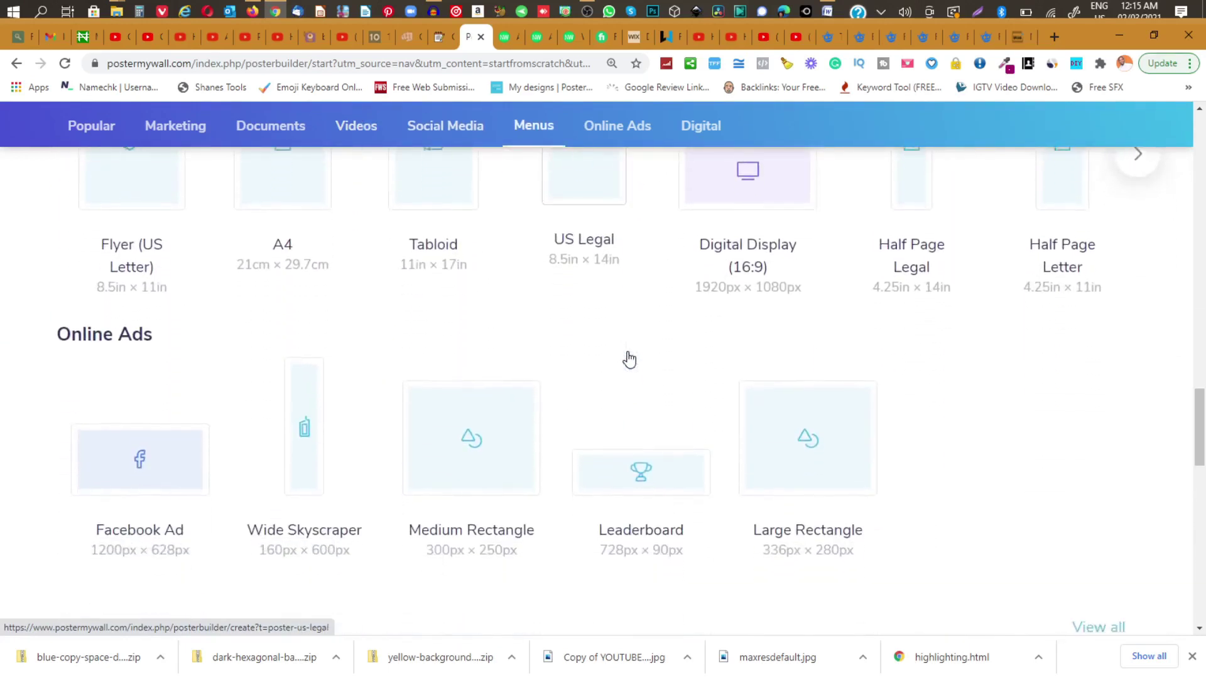
pyautogui.scroll(-9, 629, 360)
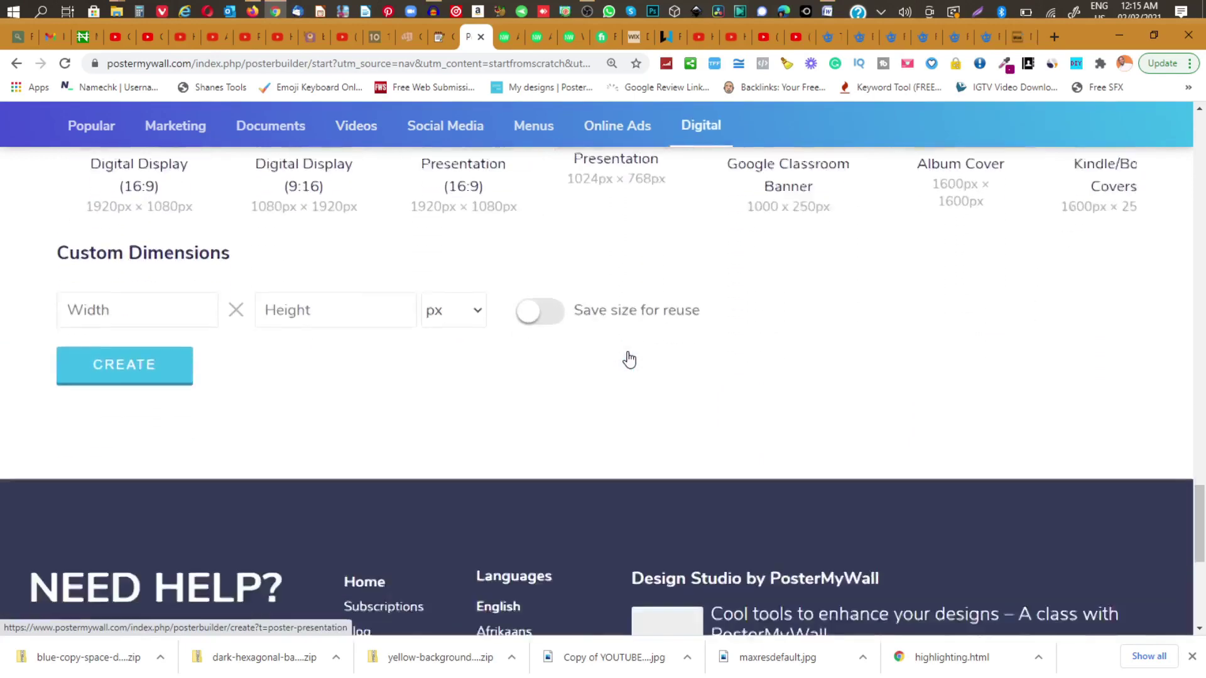
pyautogui.scroll(15, 628, 360)
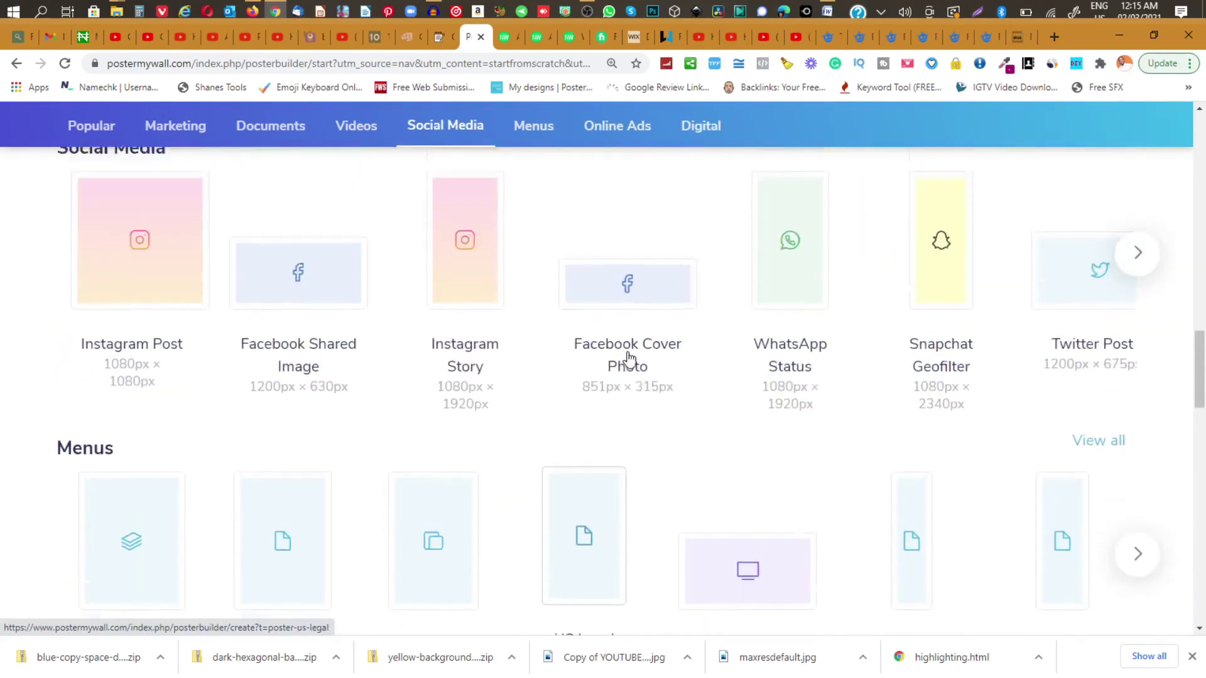
pyautogui.scroll(-1, 628, 359)
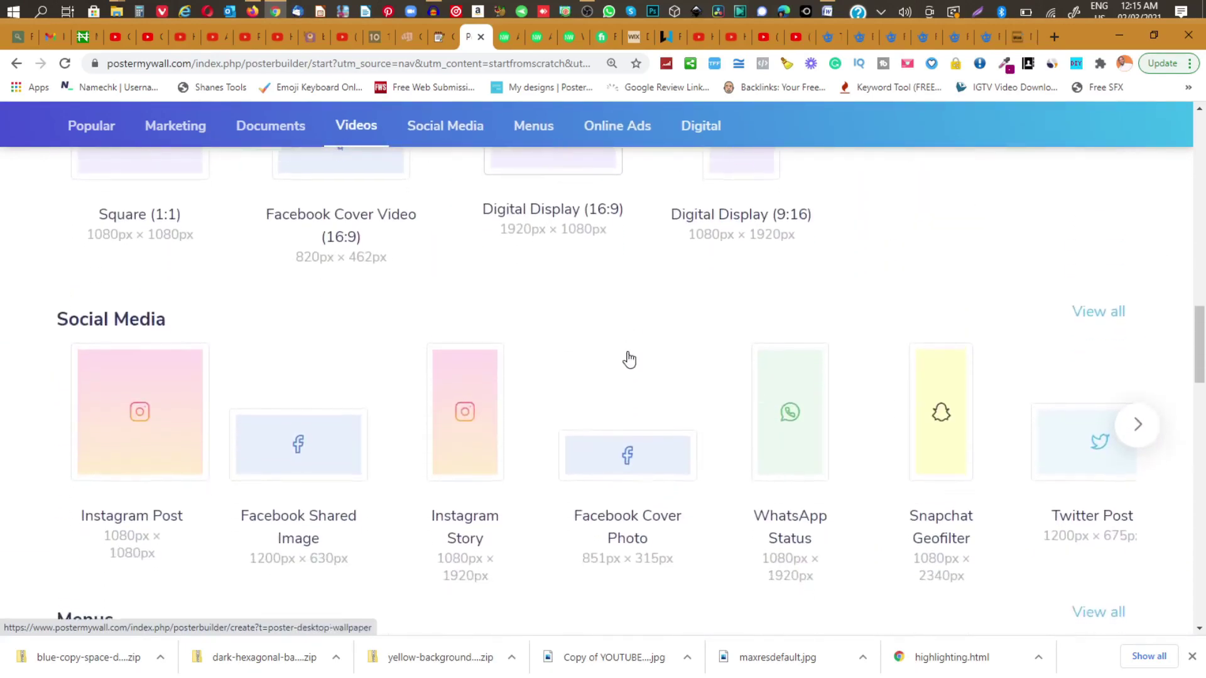
pyautogui.scroll(-2, 628, 359)
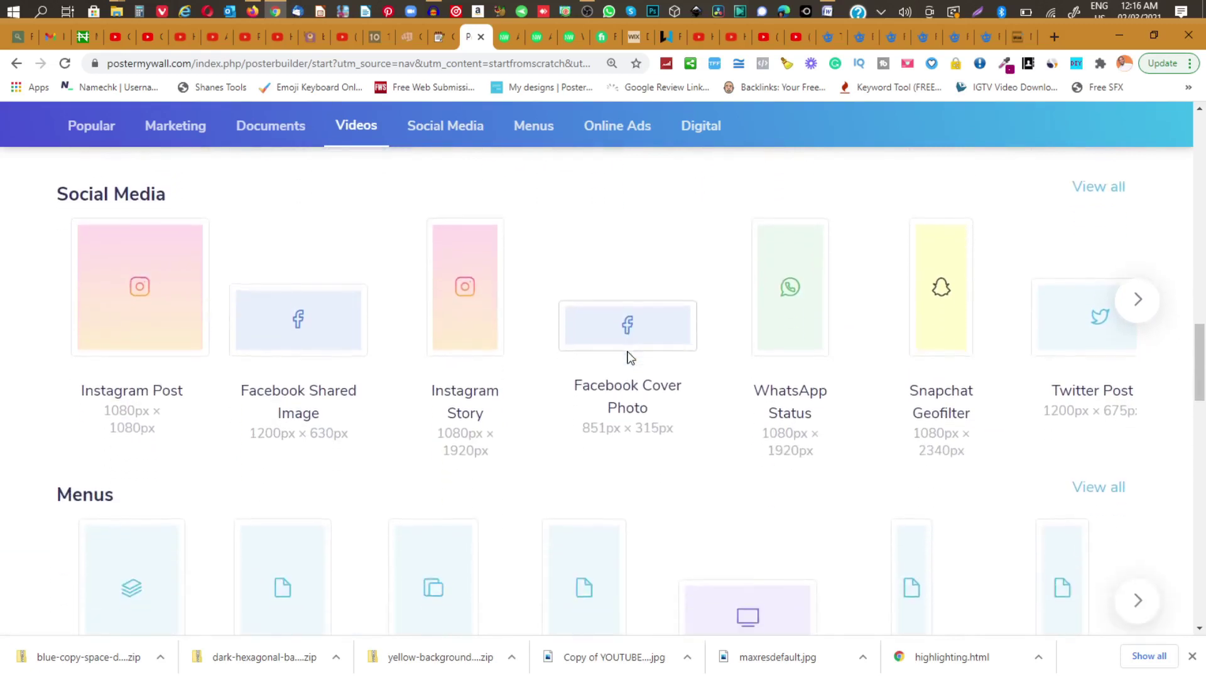
pyautogui.scroll(4, 630, 358)
pyautogui.scroll(4, 630, 358)
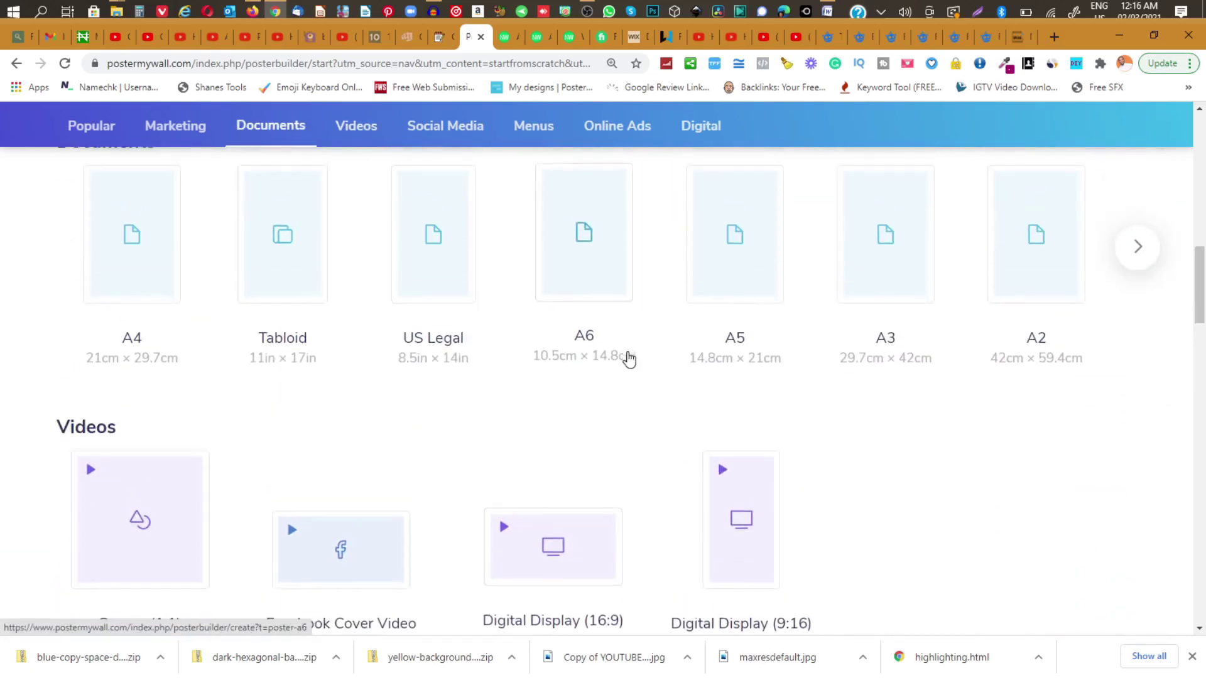
pyautogui.scroll(-2, 629, 360)
pyautogui.scroll(-1, 628, 359)
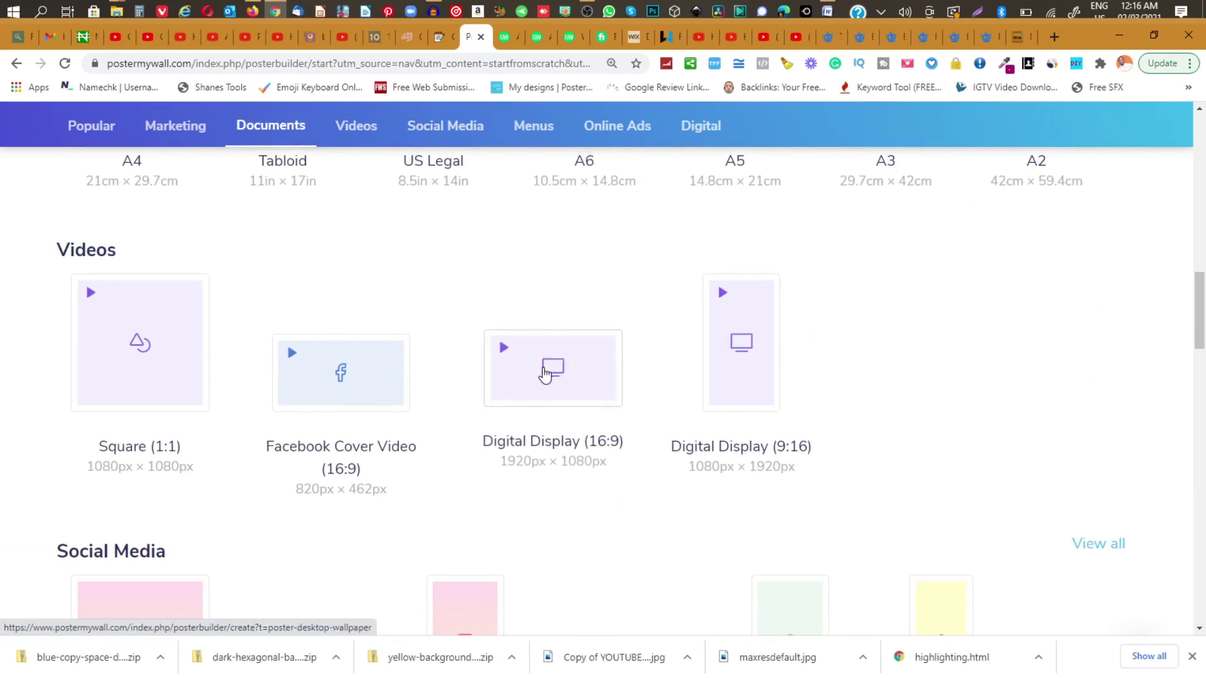
pyautogui.scroll(8, 545, 374)
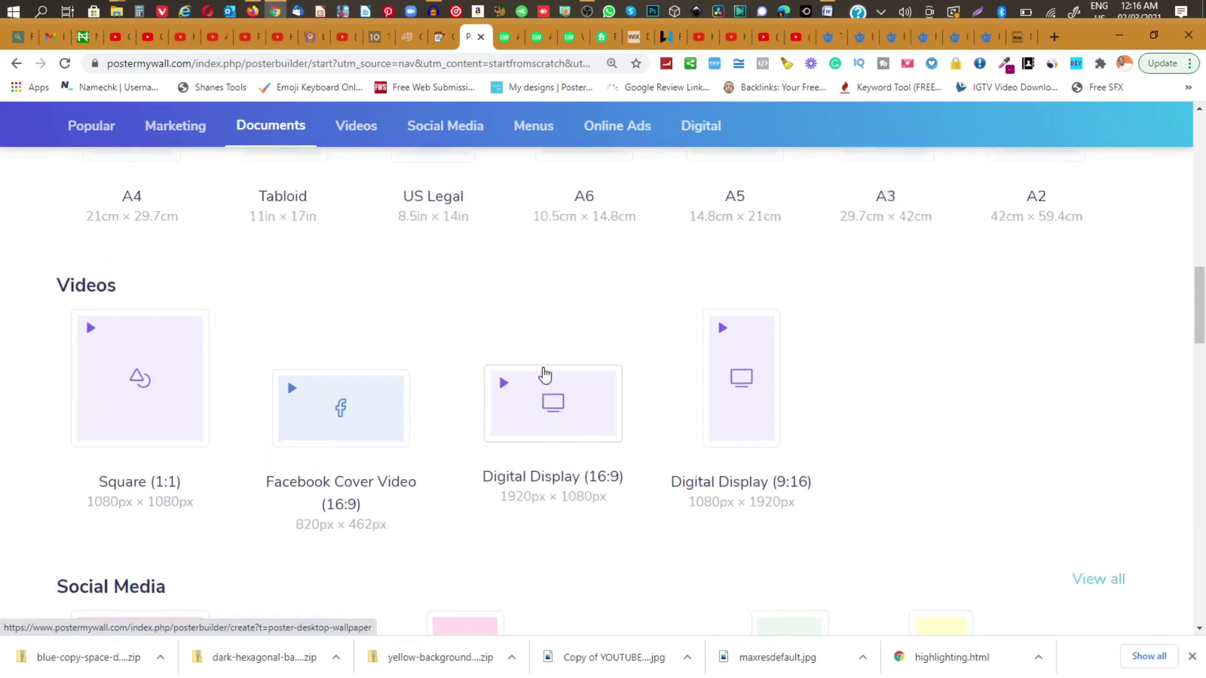
pyautogui.scroll(8, 544, 375)
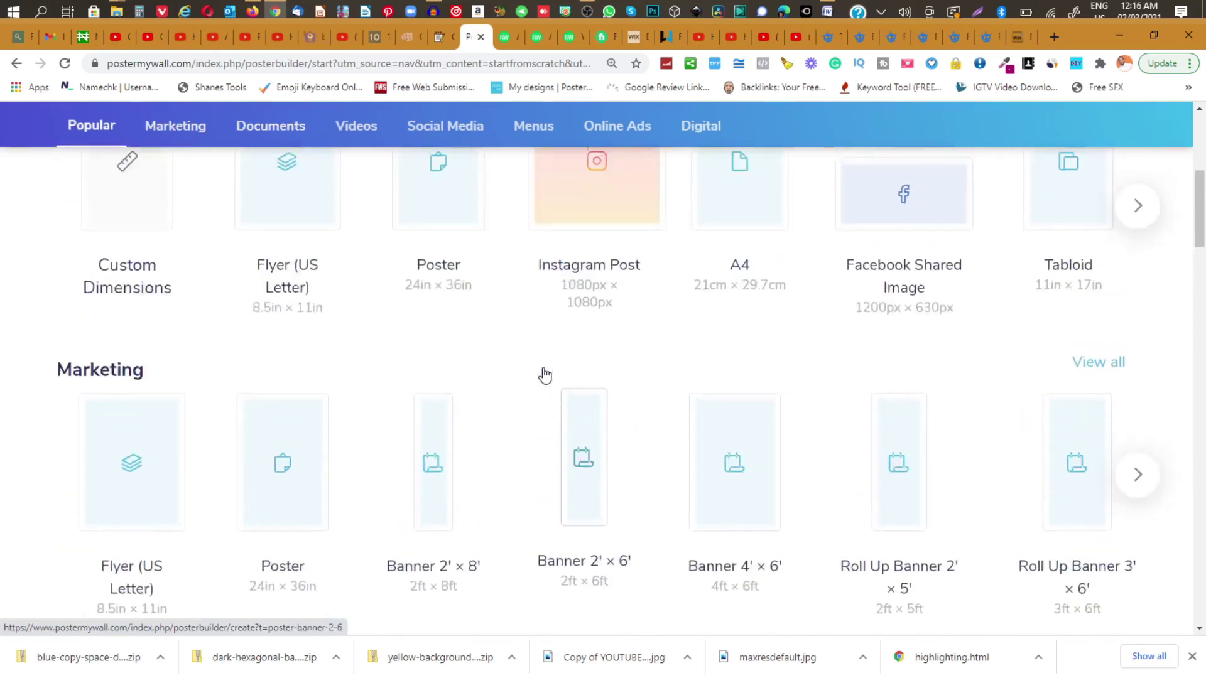
pyautogui.scroll(-3, 545, 375)
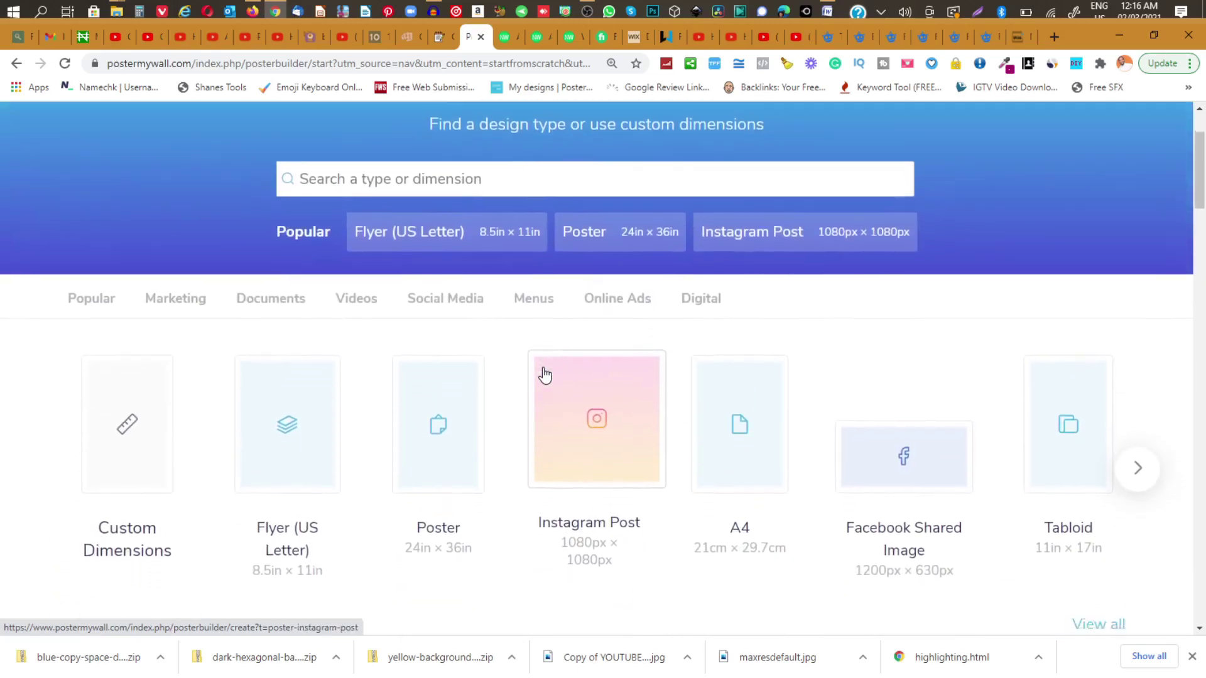
# - Create a Digital Display (16:9) design of 1920px × 1080px with a solid dark navy background
pyautogui.scroll(3, 544, 375)
pyautogui.scroll(-10, 545, 374)
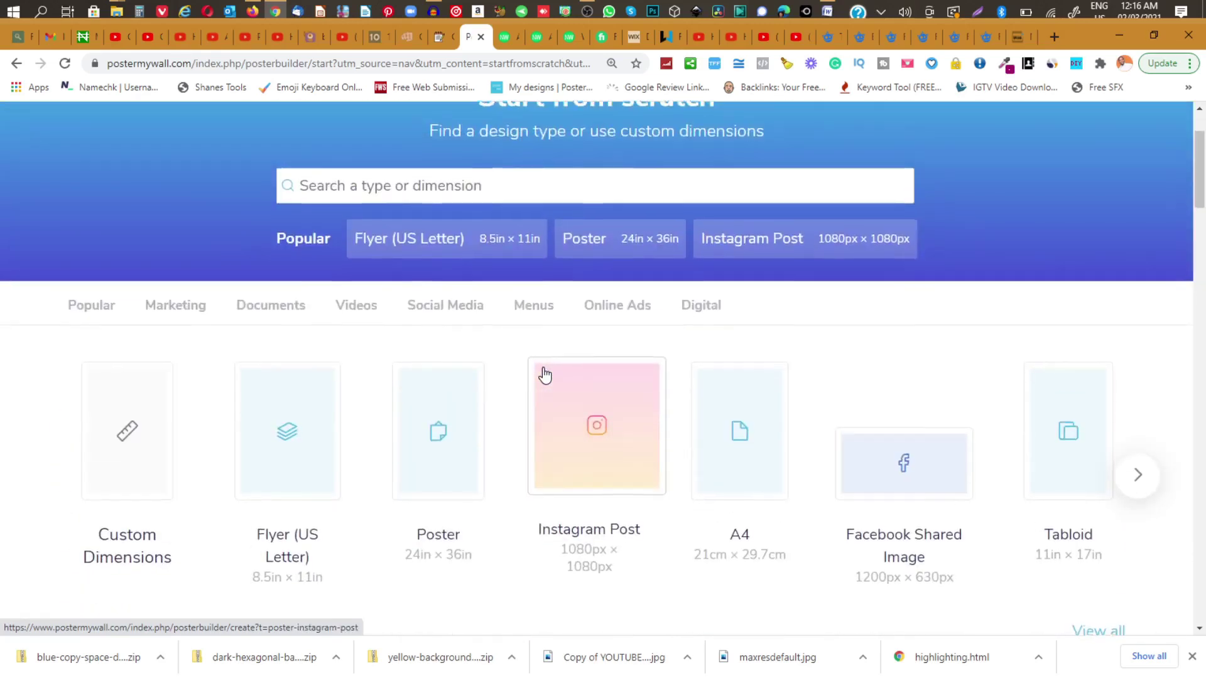
pyautogui.scroll(-5, 544, 374)
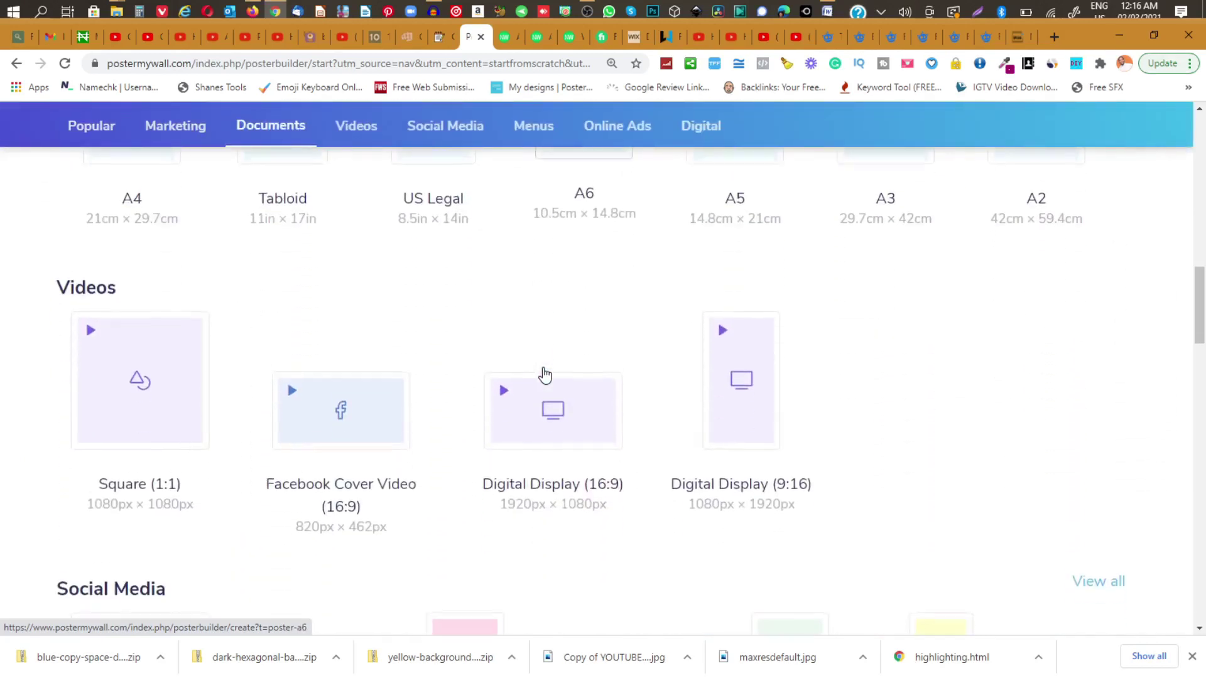
pyautogui.click(531, 362)
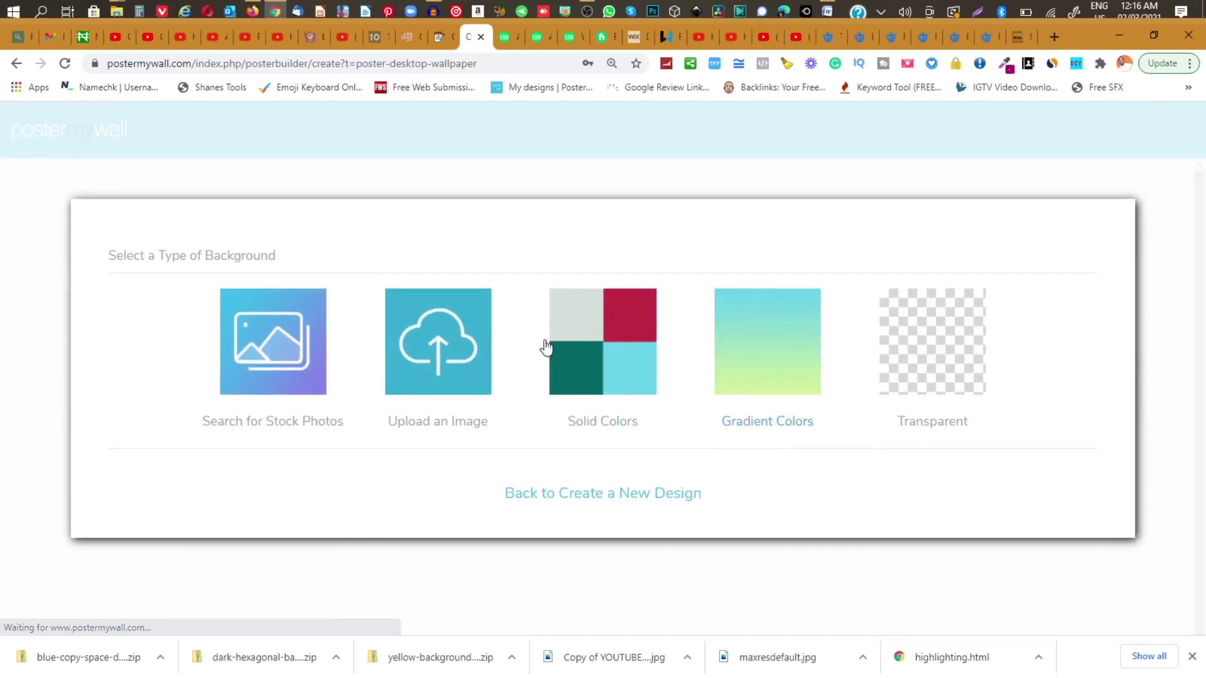
pyautogui.click(610, 350)
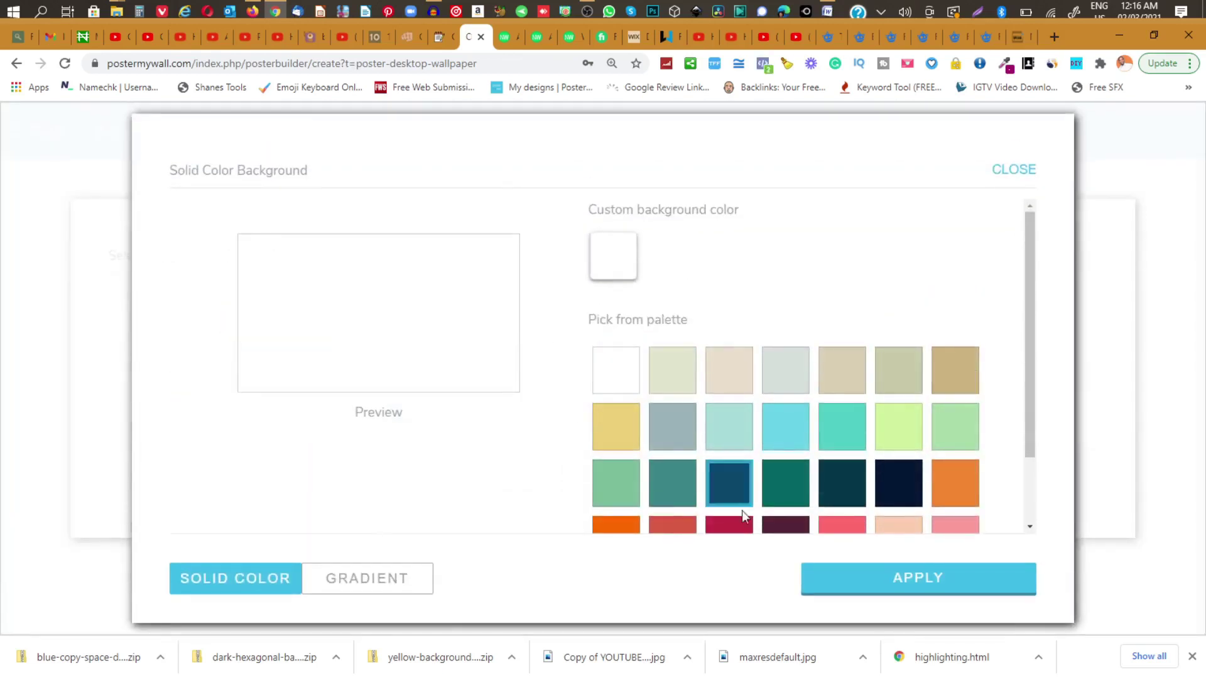
pyautogui.click(883, 498)
pyautogui.click(895, 583)
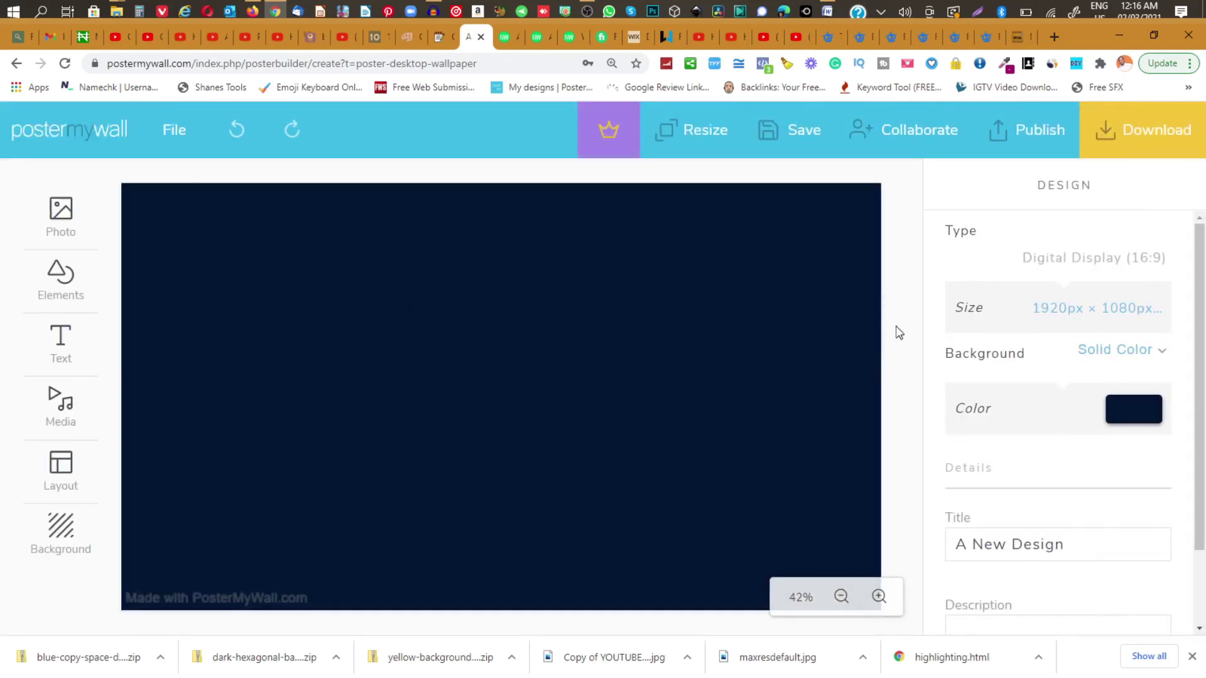
# - Upload image 1 from the yellow-background-with-halftone-lines-design folder in Downloads and add it to the design
pyautogui.click(58, 209)
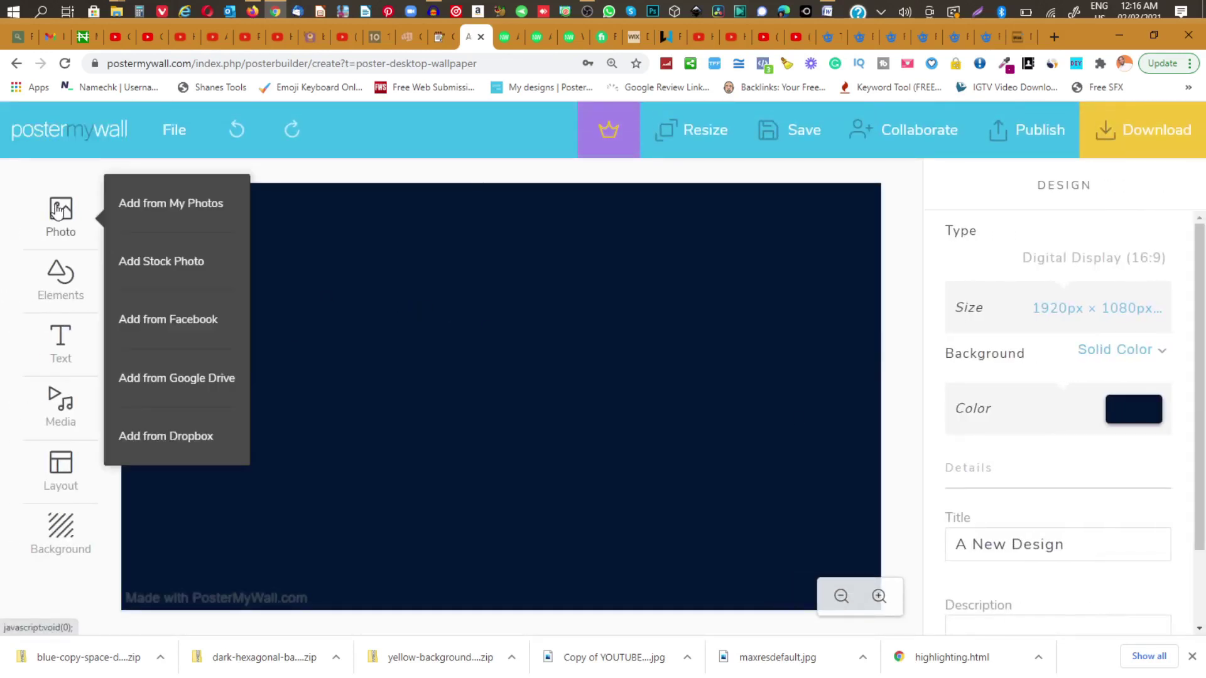
pyautogui.click(195, 203)
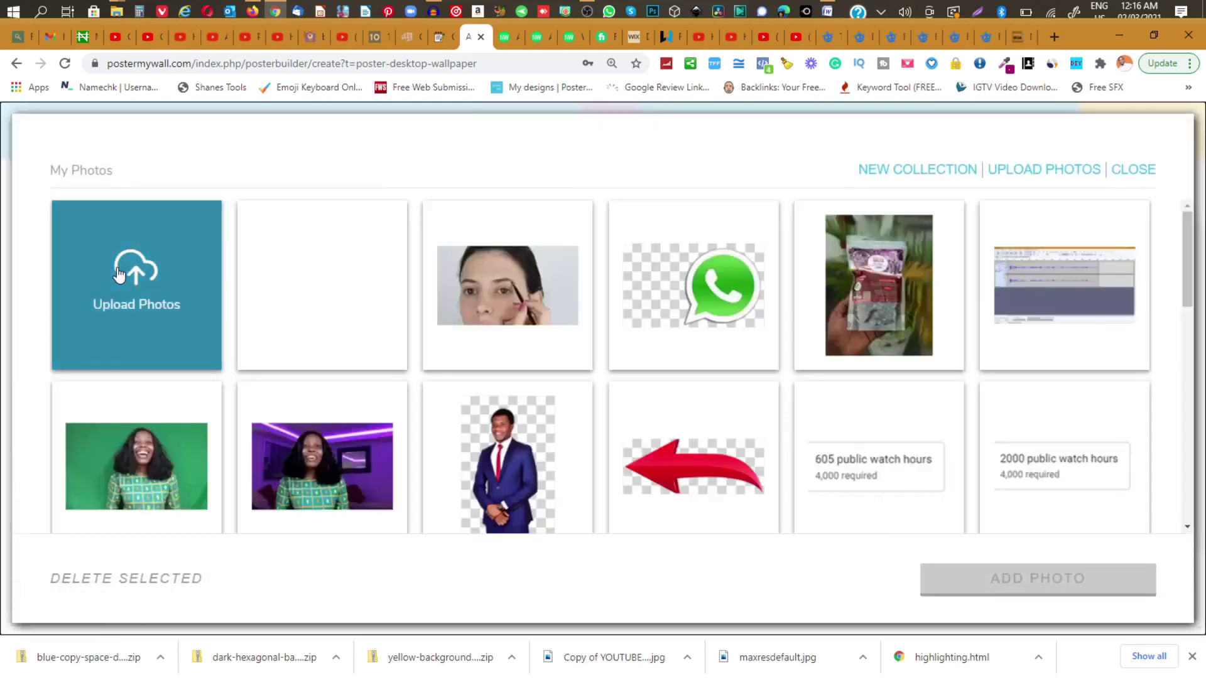
pyautogui.click(117, 271)
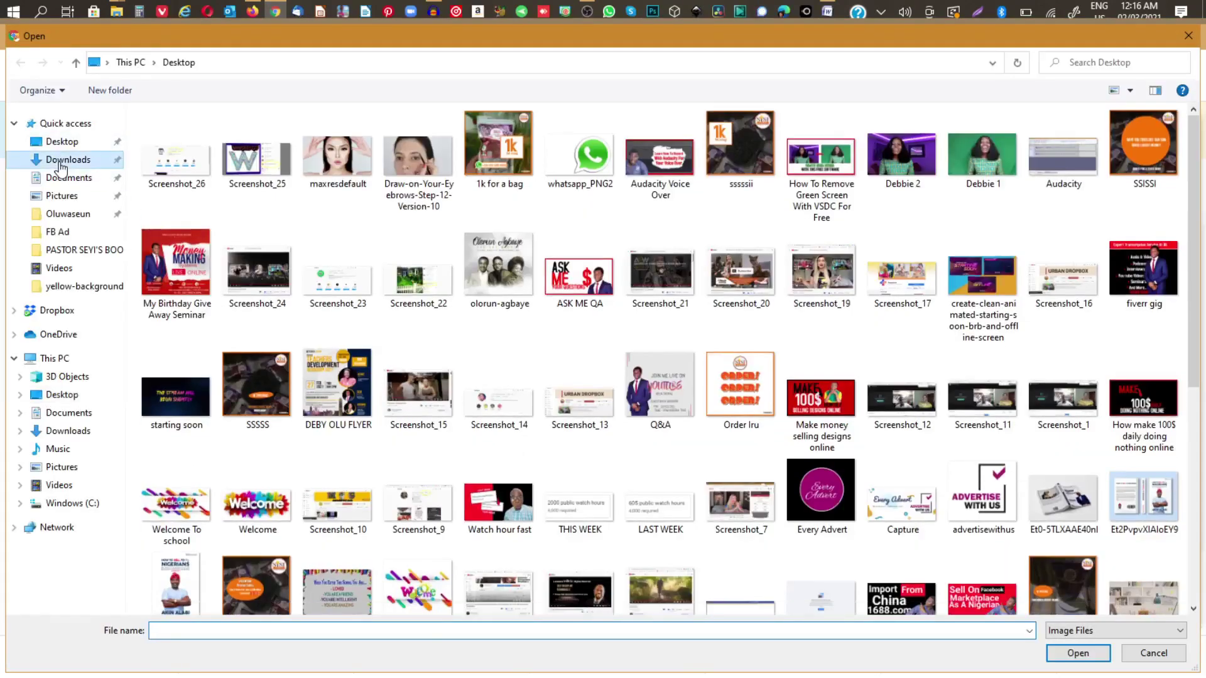
pyautogui.click(61, 164)
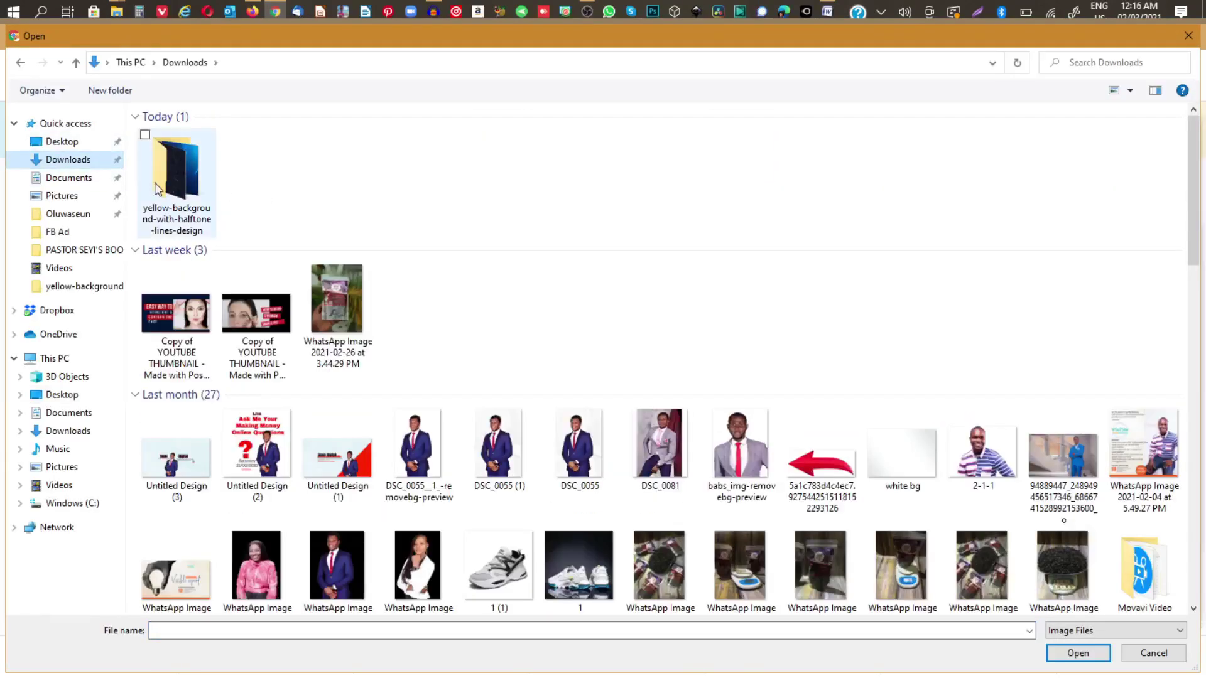
pyautogui.doubleClick(158, 188)
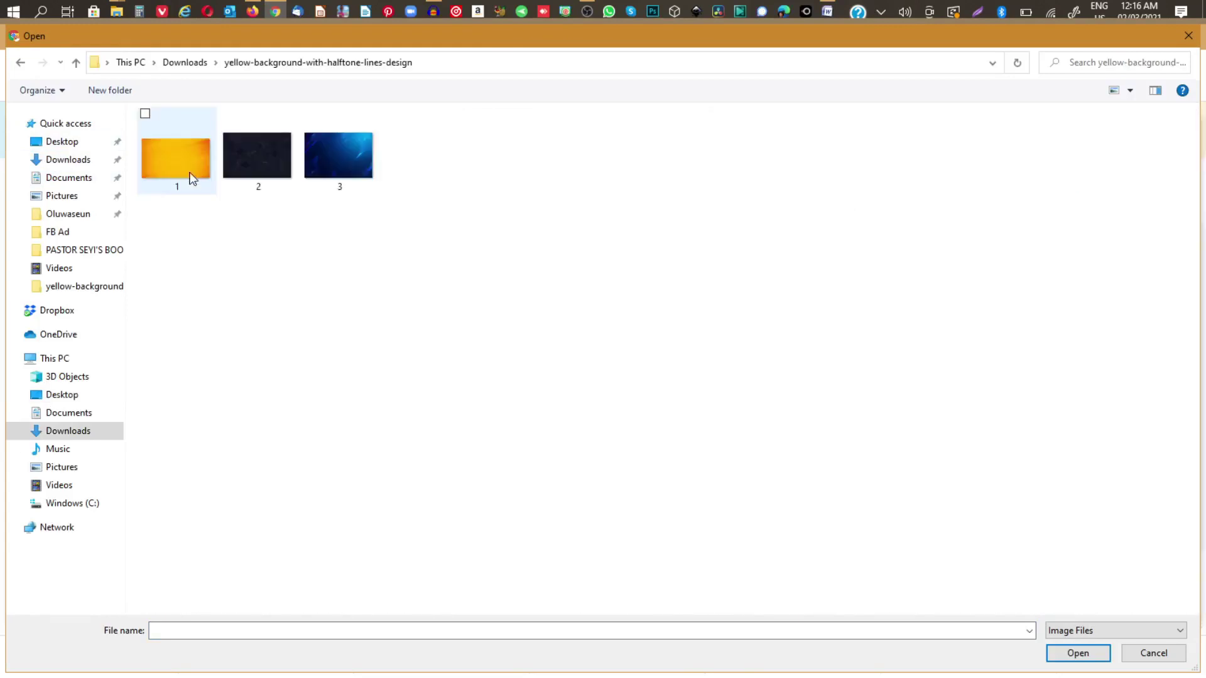
pyautogui.click(186, 166)
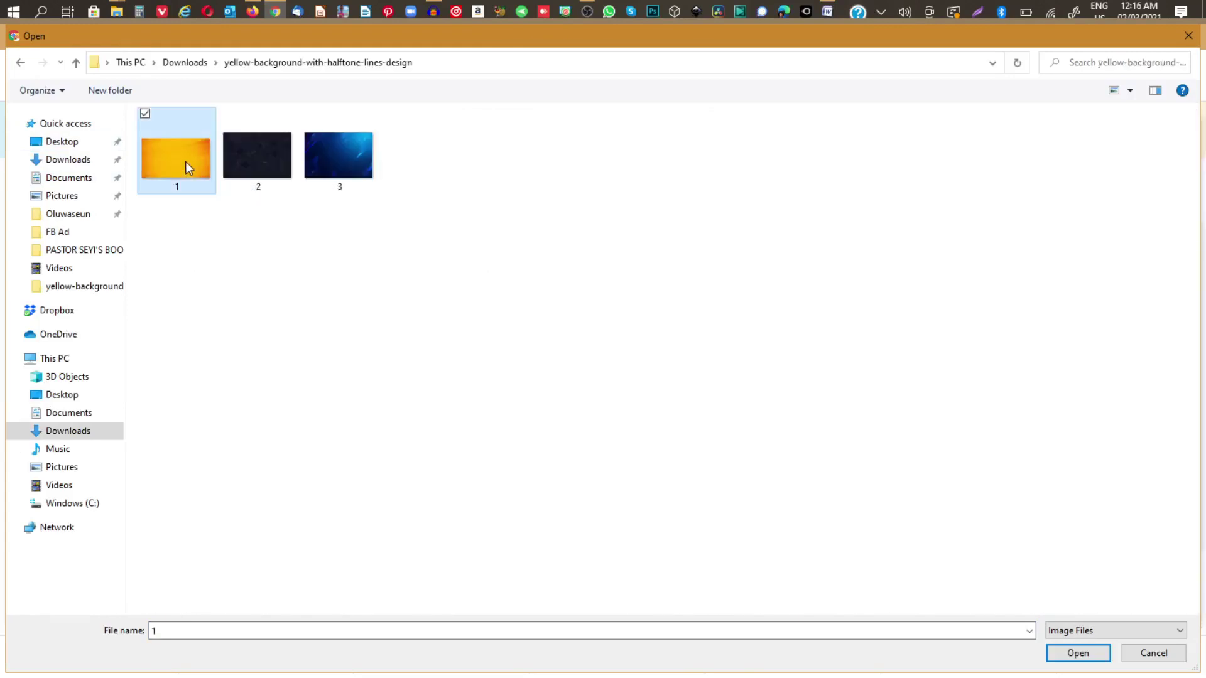
pyautogui.click(1088, 654)
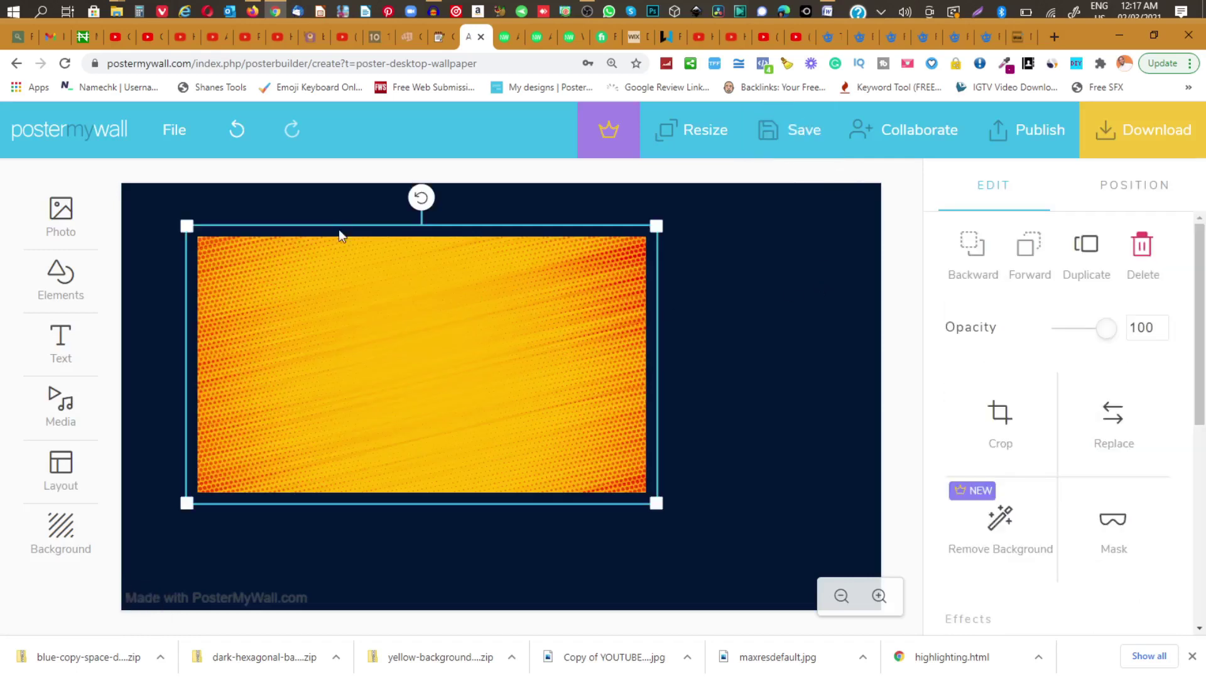
# - Enlarge the yellow halftone image from opposite corners until it covers the whole canvas, and deselect it
pyautogui.moveTo(187, 226); pyautogui.dragTo(93, 177)
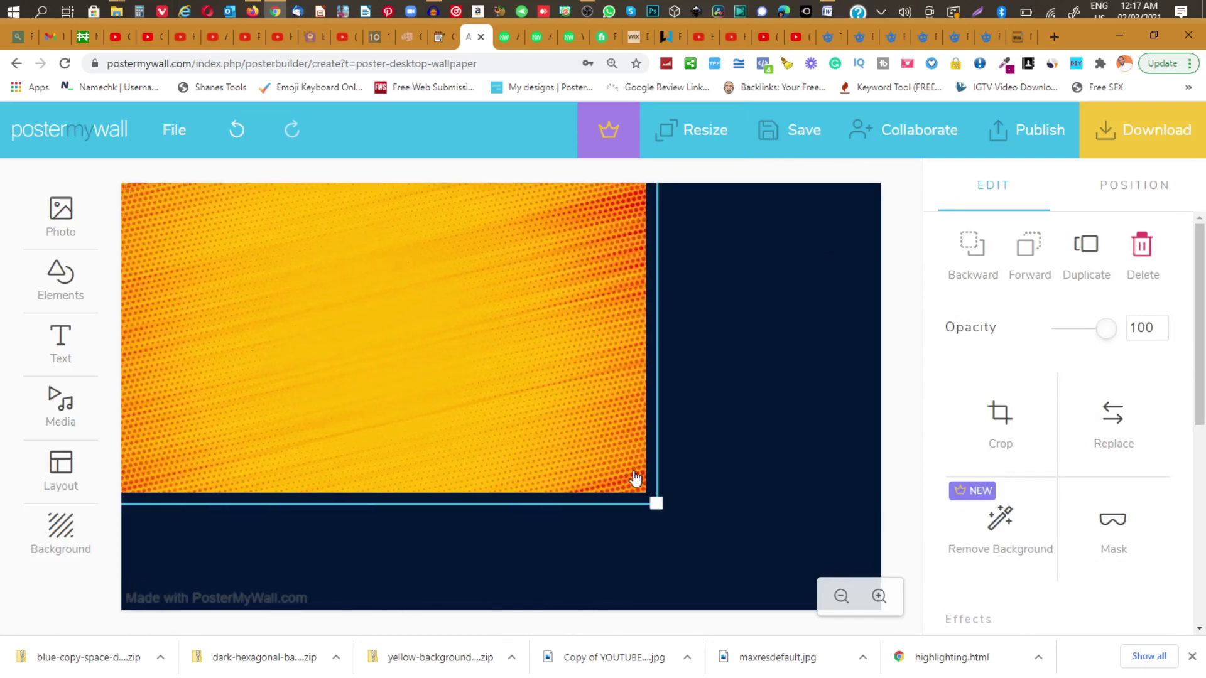
pyautogui.moveTo(653, 497); pyautogui.dragTo(936, 616)
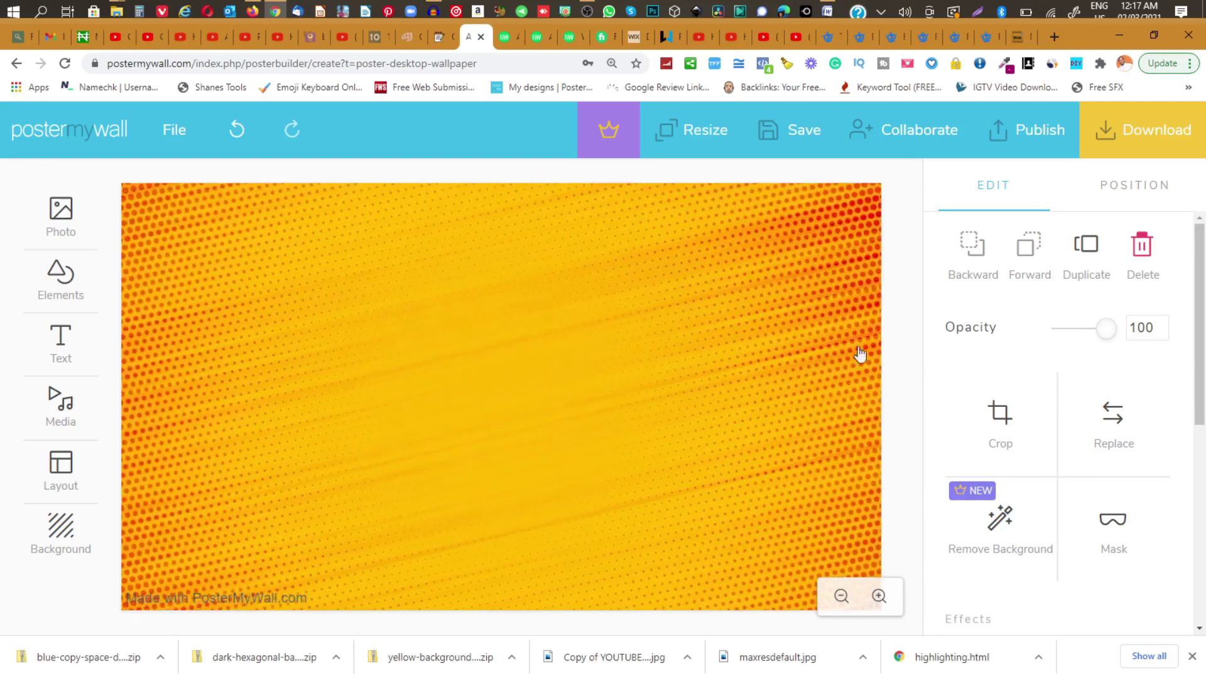
pyautogui.click(896, 318)
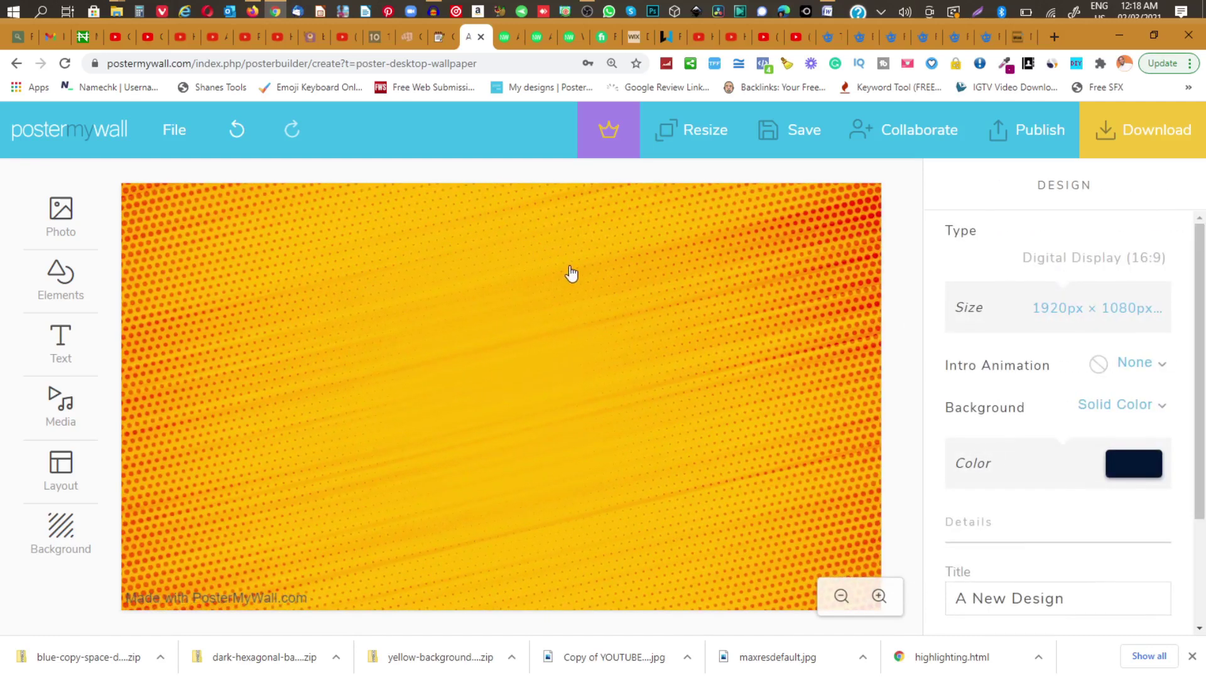
# - Examine the Freepik thumbnail search results as a style reference and return to the PosterMyWall design
pyautogui.click(951, 36)
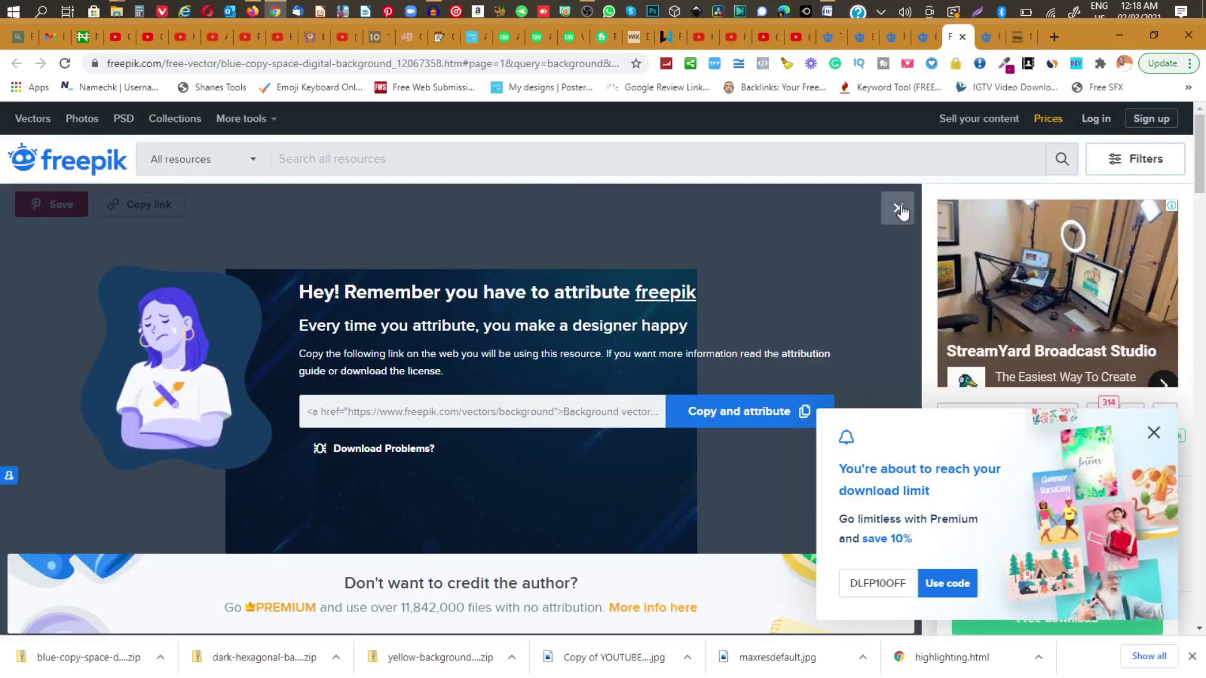
pyautogui.click(899, 208)
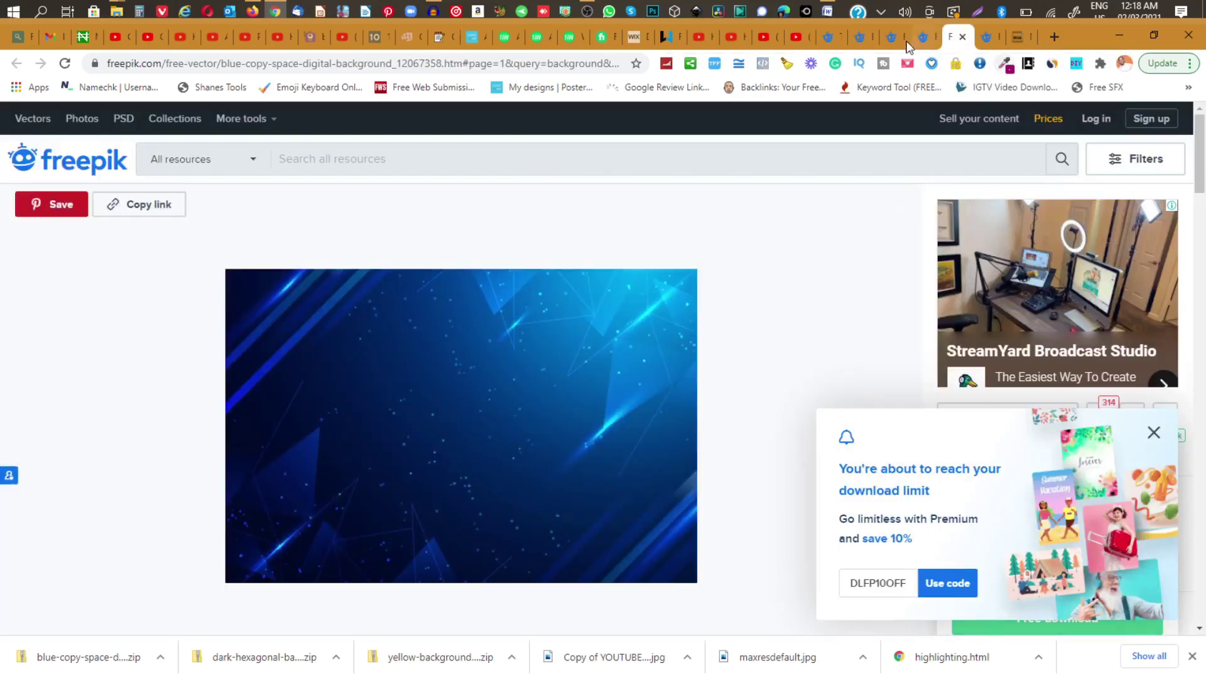
pyautogui.click(859, 38)
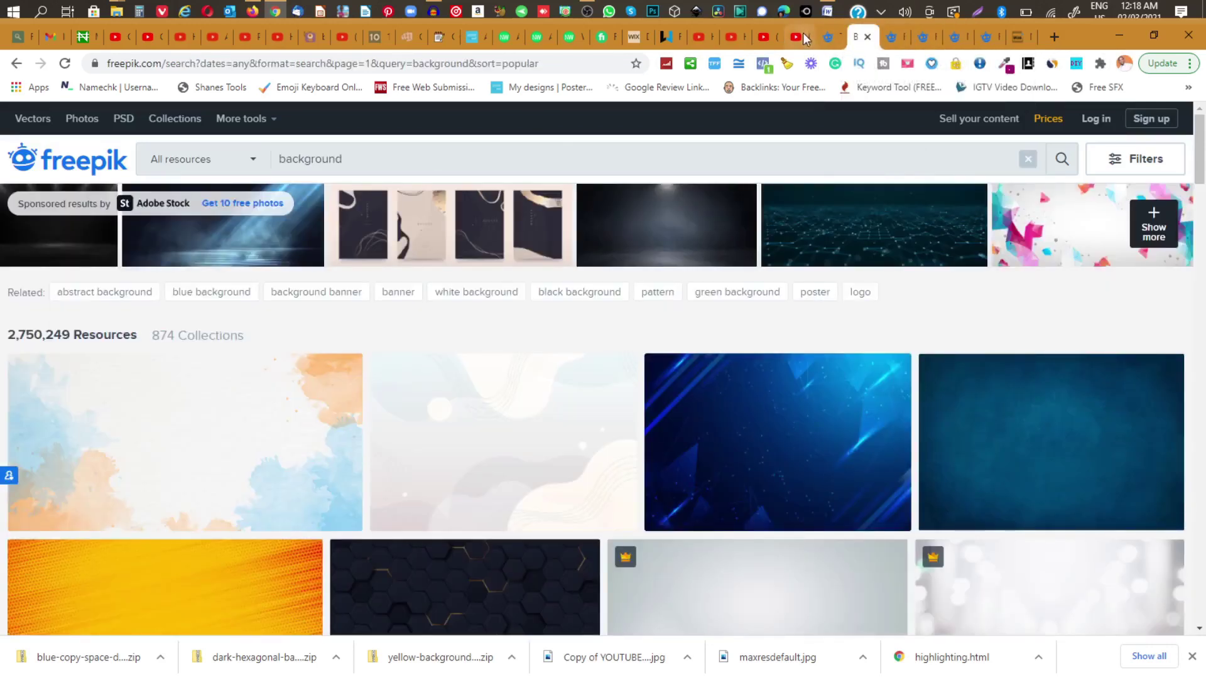
pyautogui.click(827, 39)
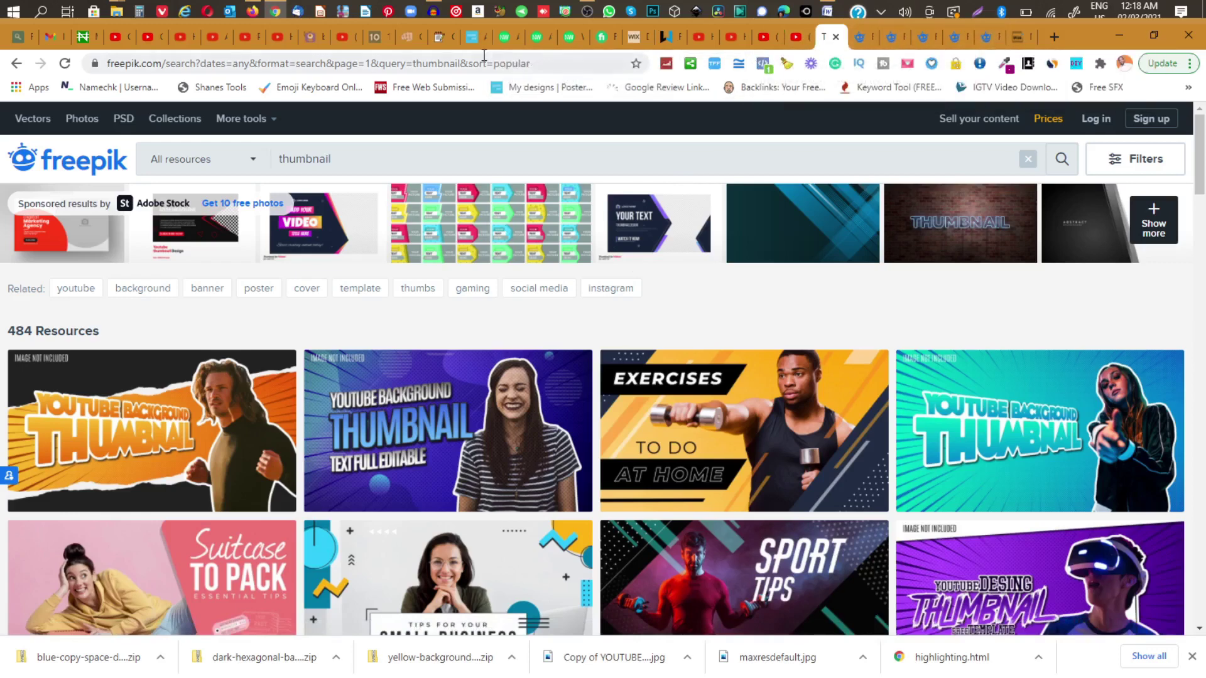
pyautogui.click(471, 36)
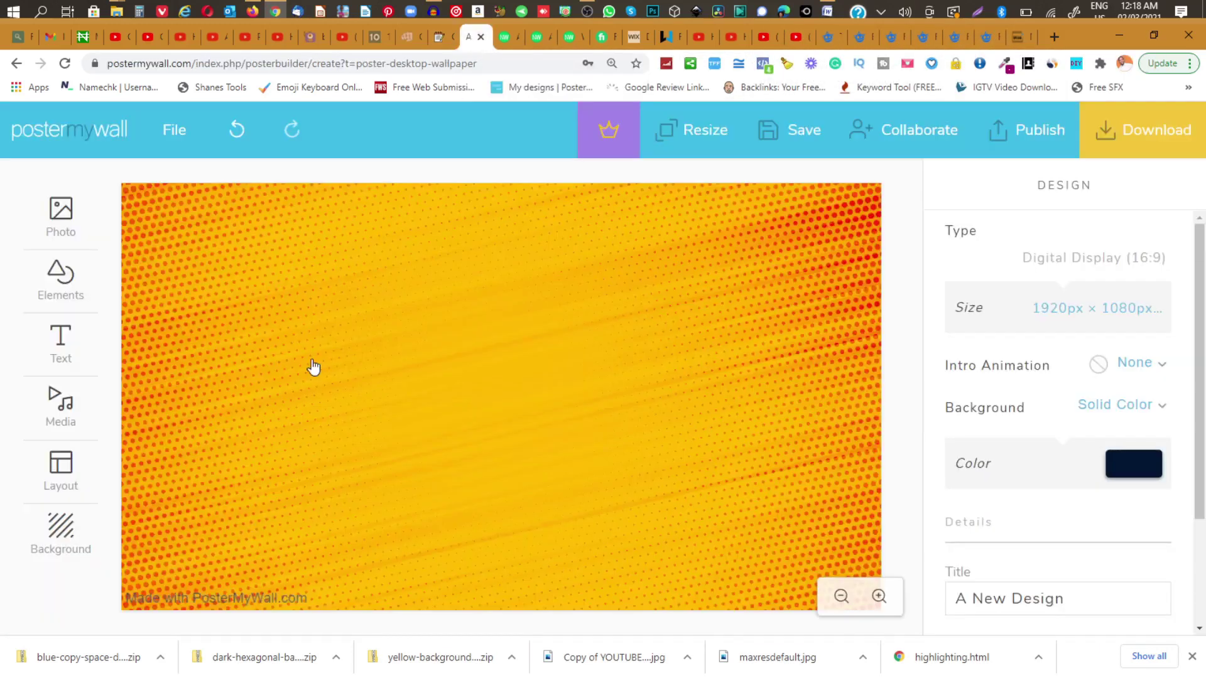
# - Add the fancy text "YOUTUBE BACKGROUND" with the Techno effect and the Guardian font as straight text
pyautogui.click(60, 343)
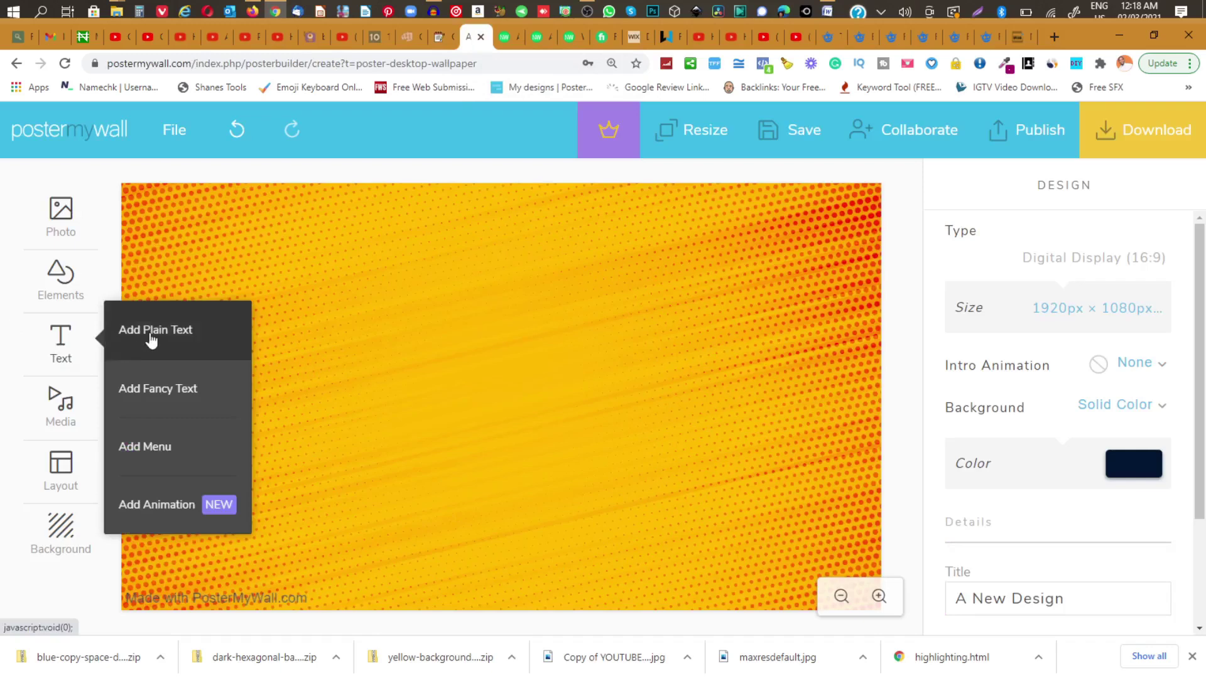
pyautogui.click(175, 389)
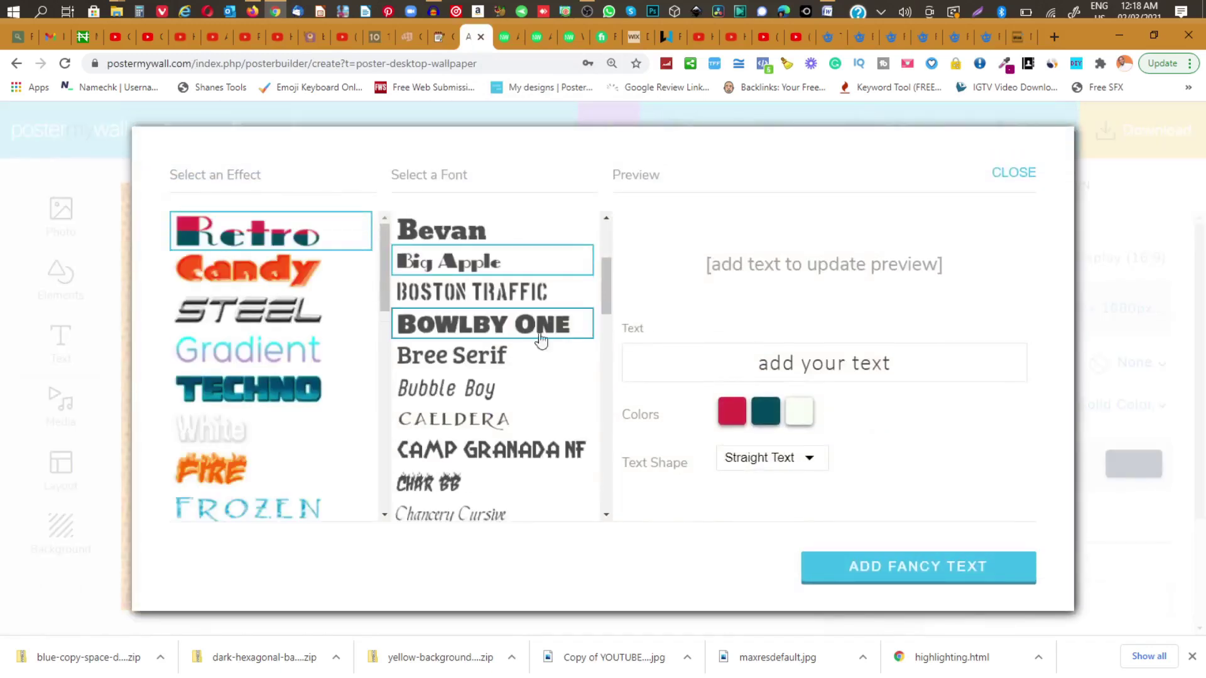
pyautogui.click(251, 388)
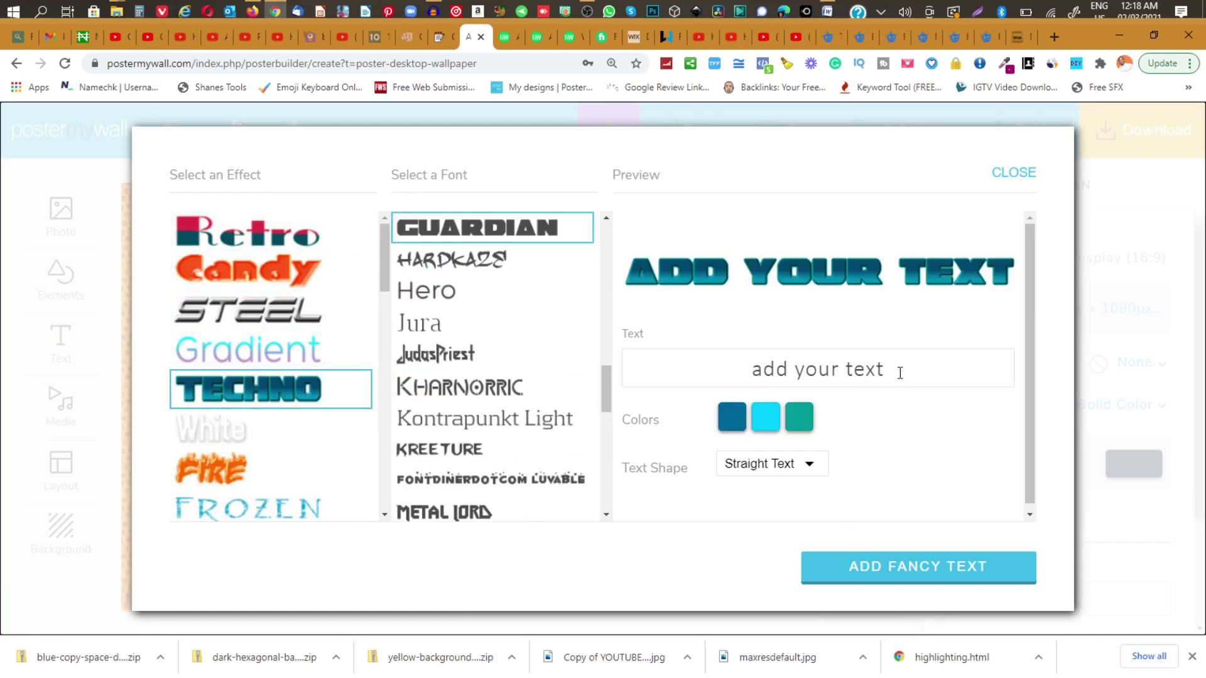
pyautogui.moveTo(900, 373); pyautogui.dragTo(649, 355)
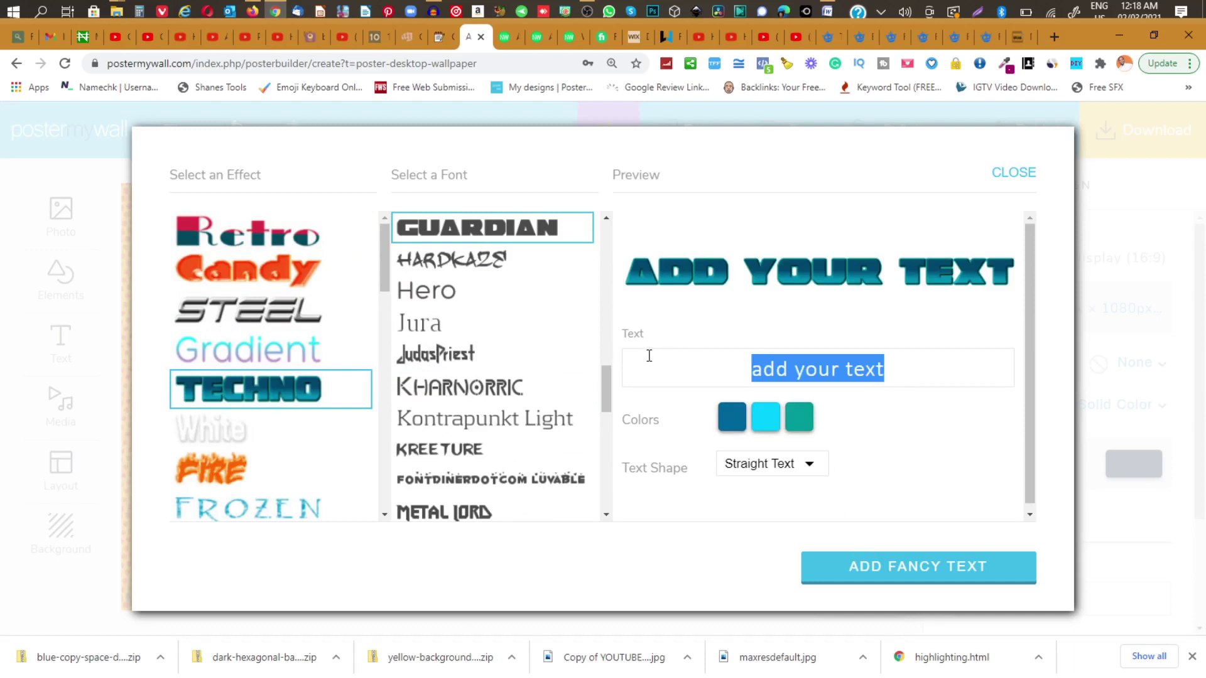
pyautogui.write('YO')
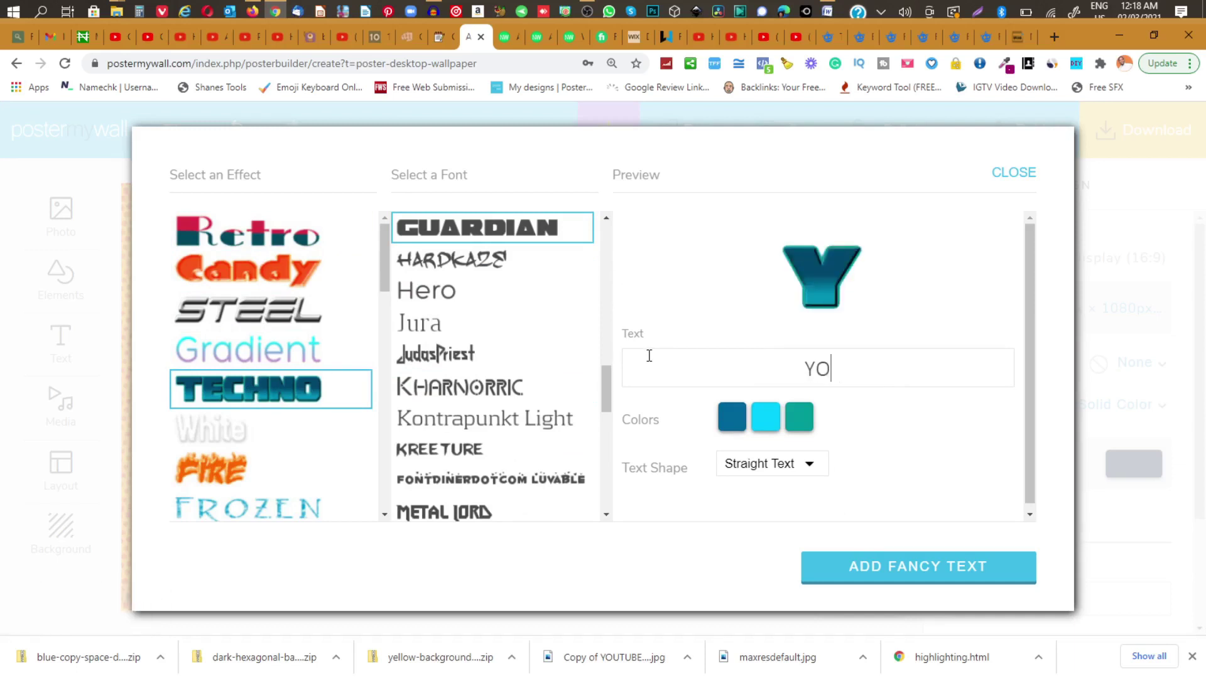
pyautogui.write('UY')
pyautogui.press('BackSpace')
pyautogui.write('TUBE ')
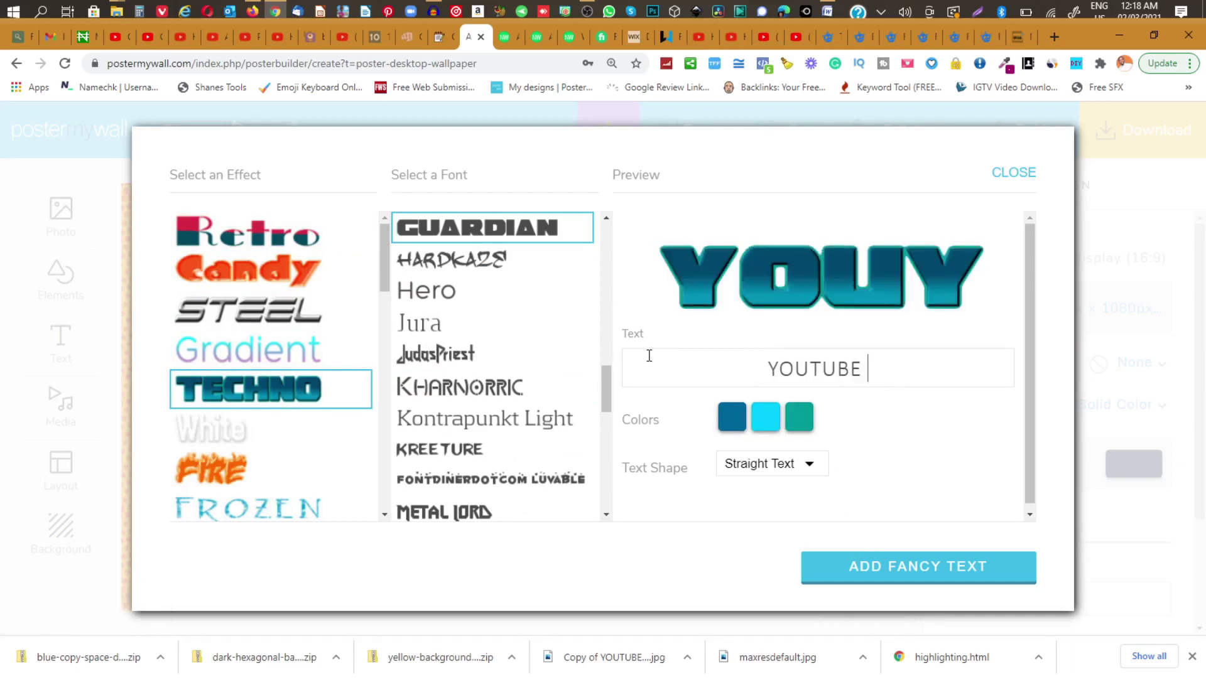
pyautogui.write('BACK')
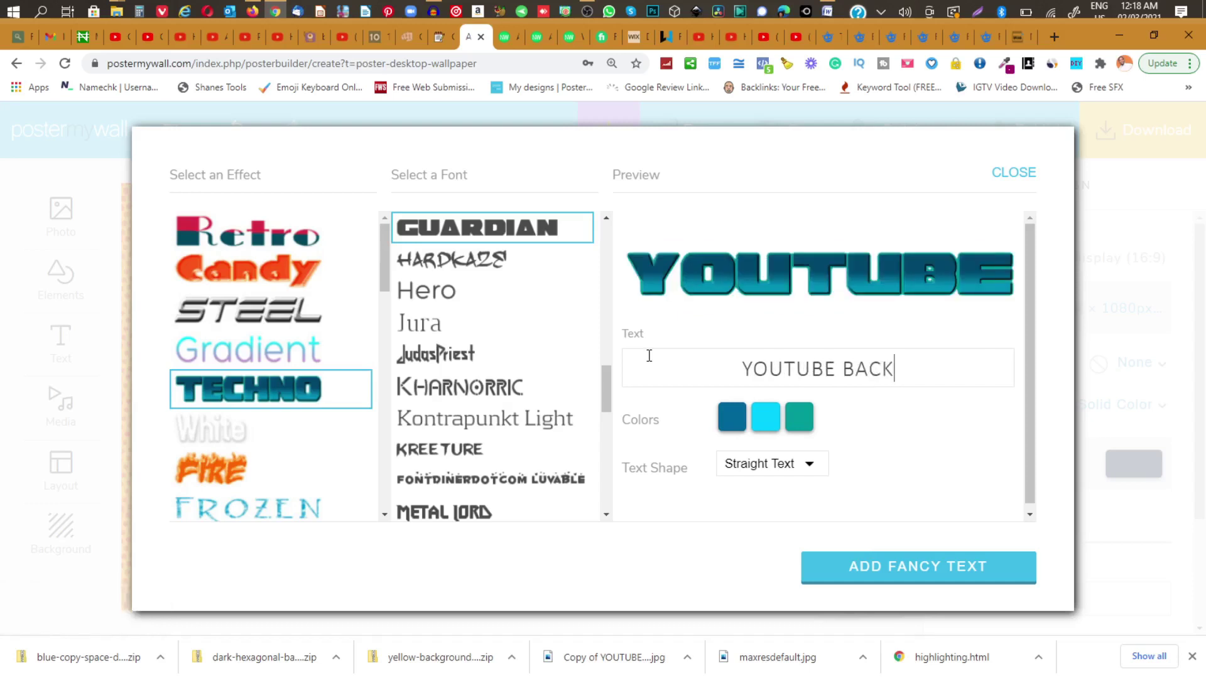
pyautogui.write('GROUN')
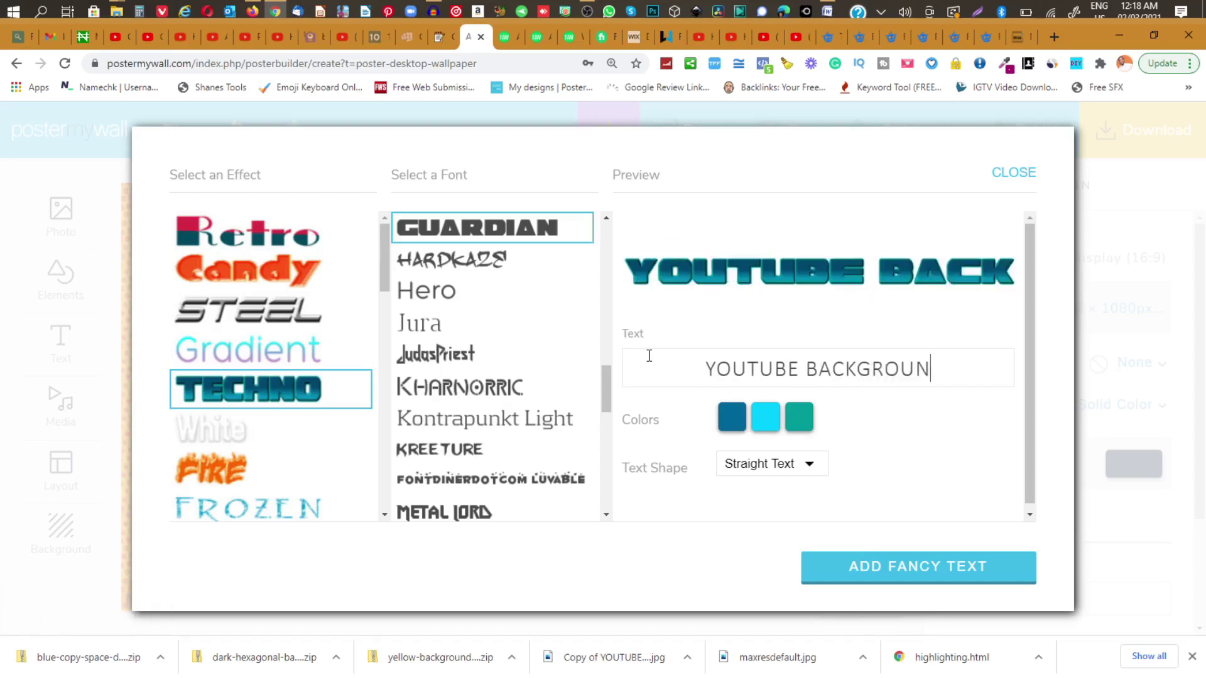
pyautogui.write('D')
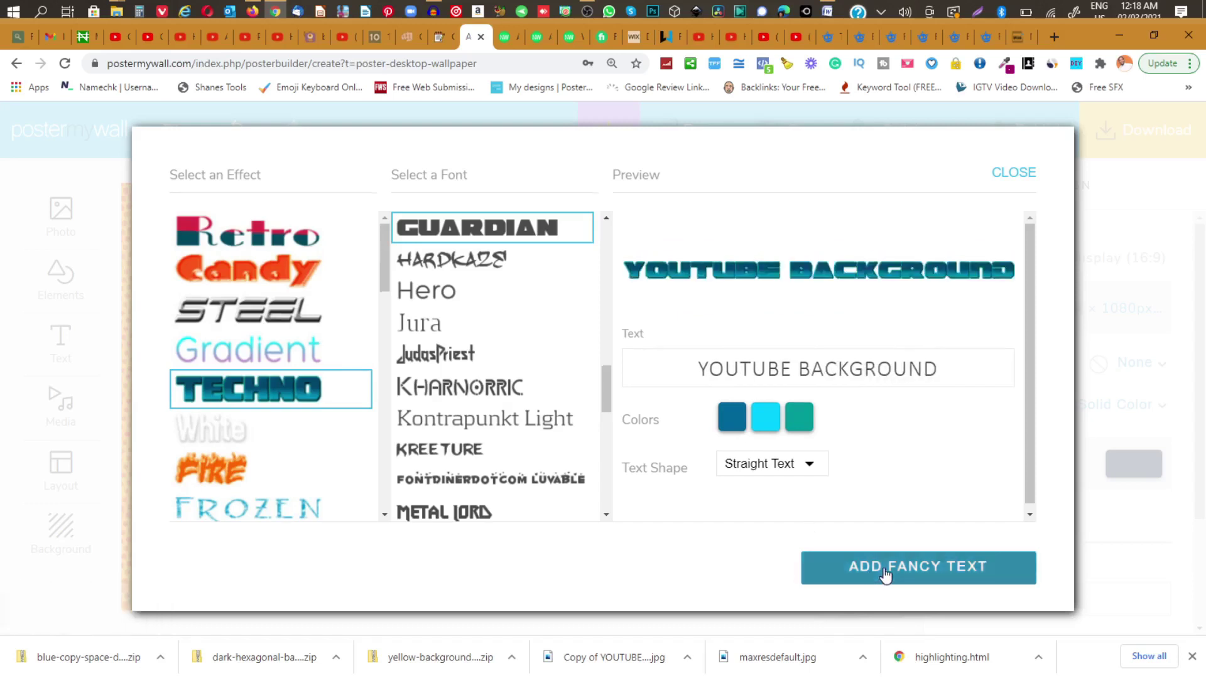
pyautogui.click(885, 568)
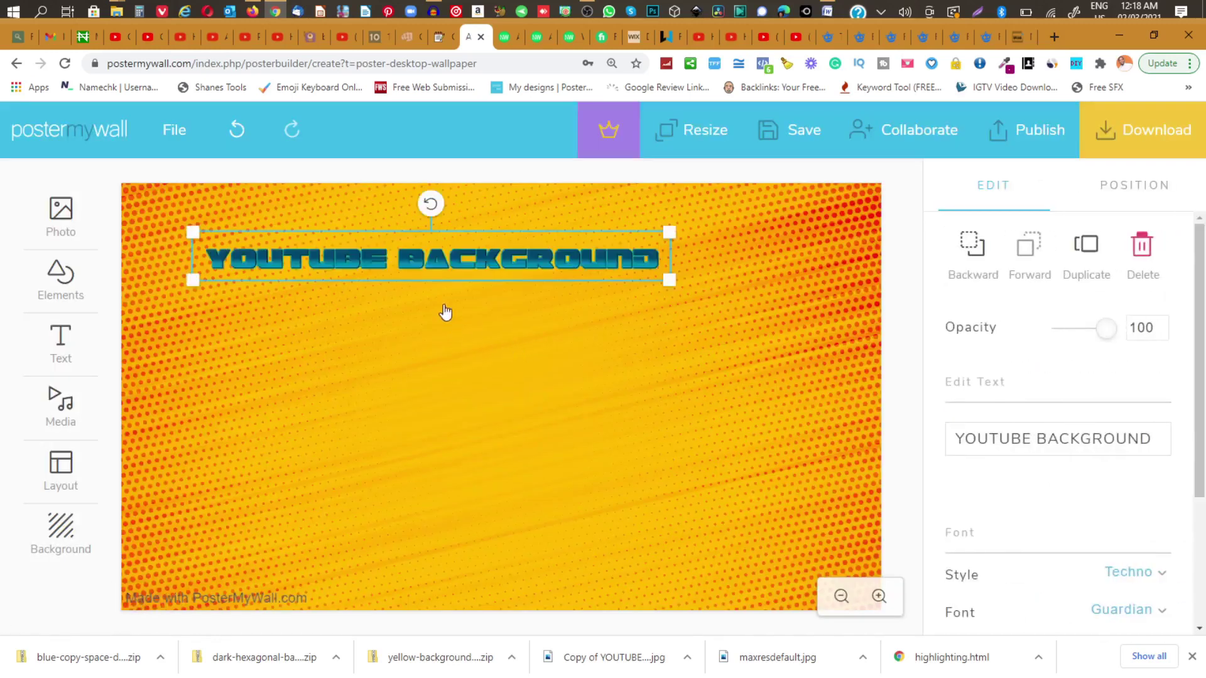
# - Try the fancy text in the upper part of the canvas with a slight upward tilt, and delete it
pyautogui.moveTo(430, 265); pyautogui.dragTo(446, 393)
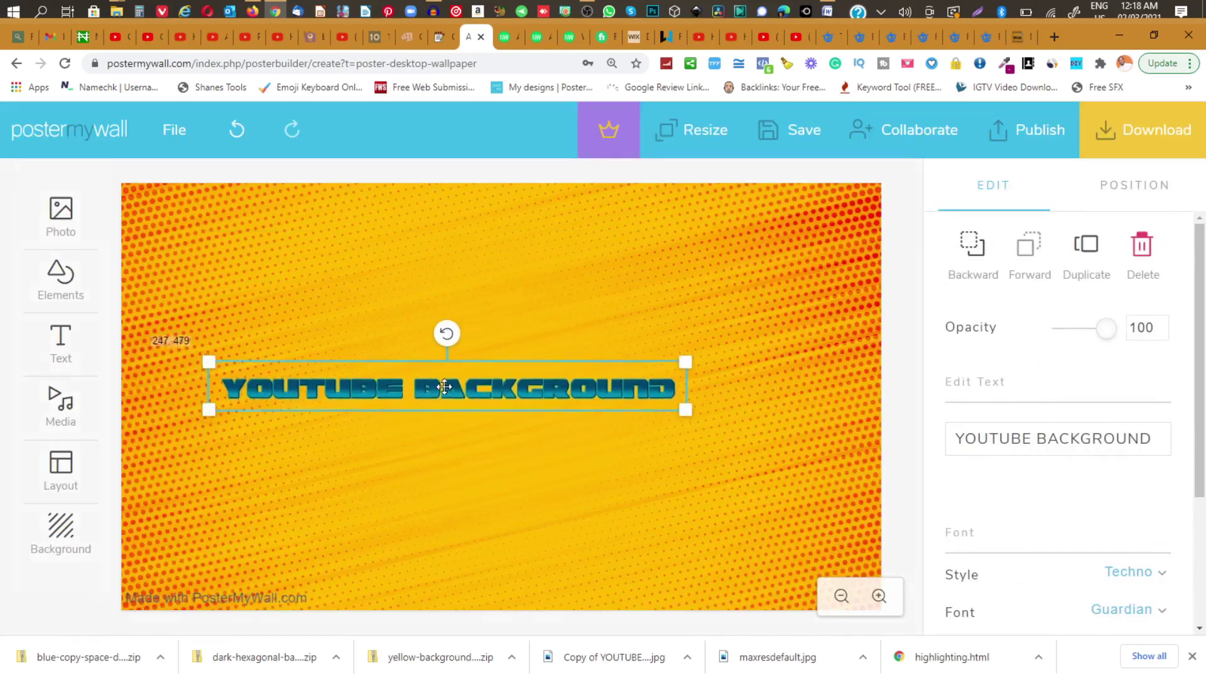
pyautogui.moveTo(685, 359); pyautogui.dragTo(651, 328)
pyautogui.moveTo(501, 388); pyautogui.dragTo(490, 301)
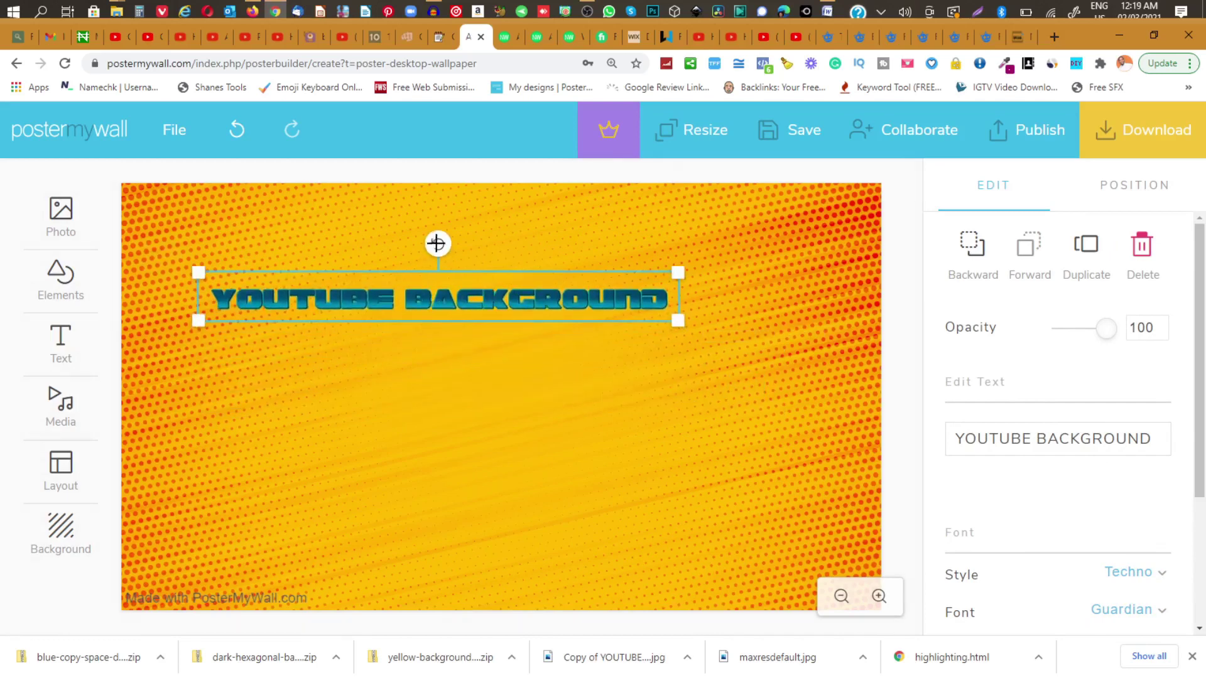
pyautogui.moveTo(437, 243); pyautogui.dragTo(429, 243)
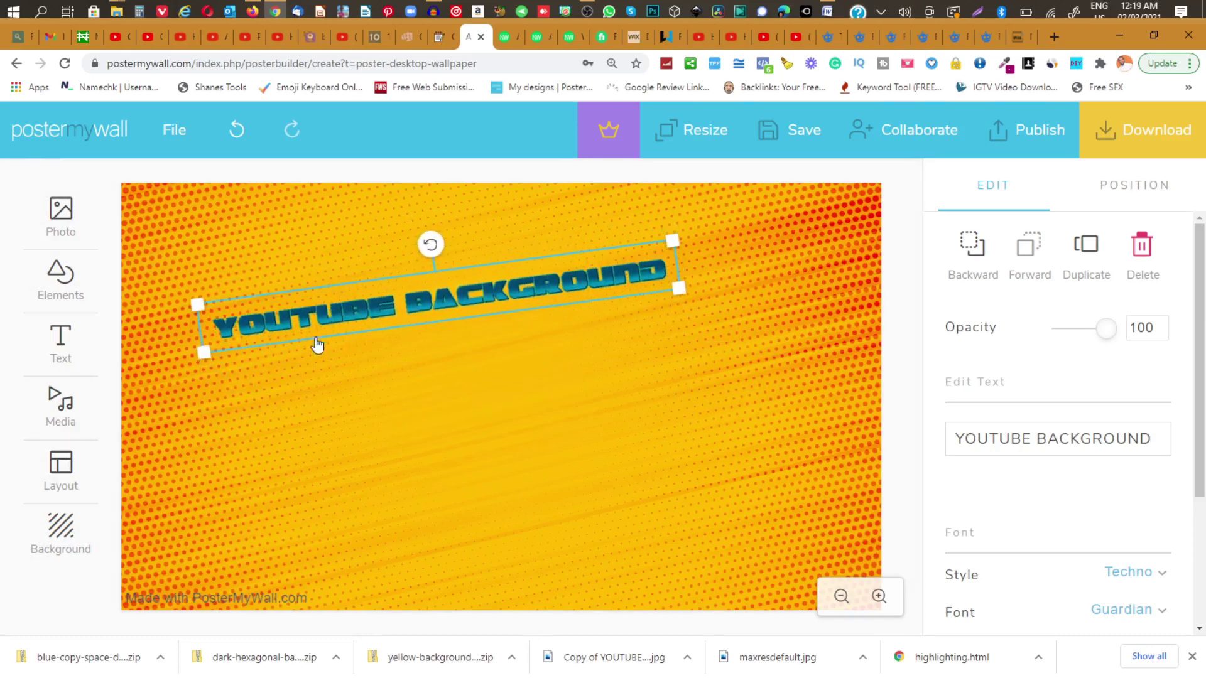
pyautogui.moveTo(202, 351); pyautogui.dragTo(308, 336)
pyautogui.press('Delete')
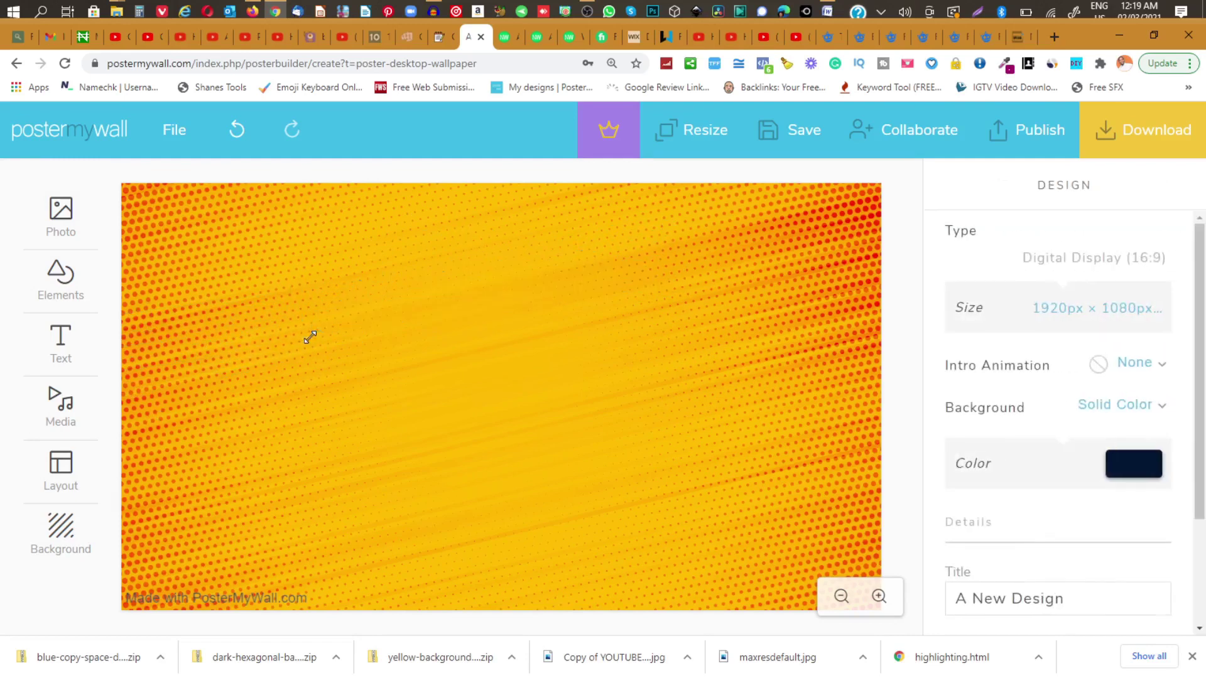
# - Add the plain text "YOUTUBE BACKGROUND" in the upper part of the canvas and enlarge it to size 147 on one line
pyautogui.click(68, 341)
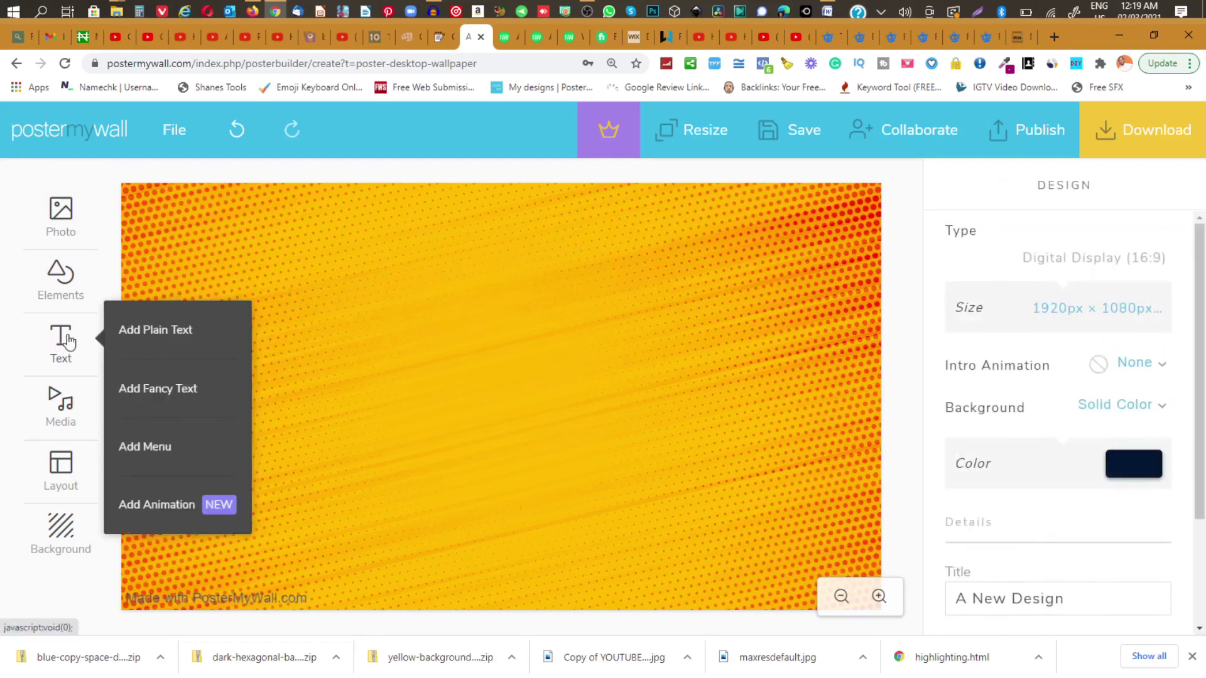
pyautogui.click(166, 329)
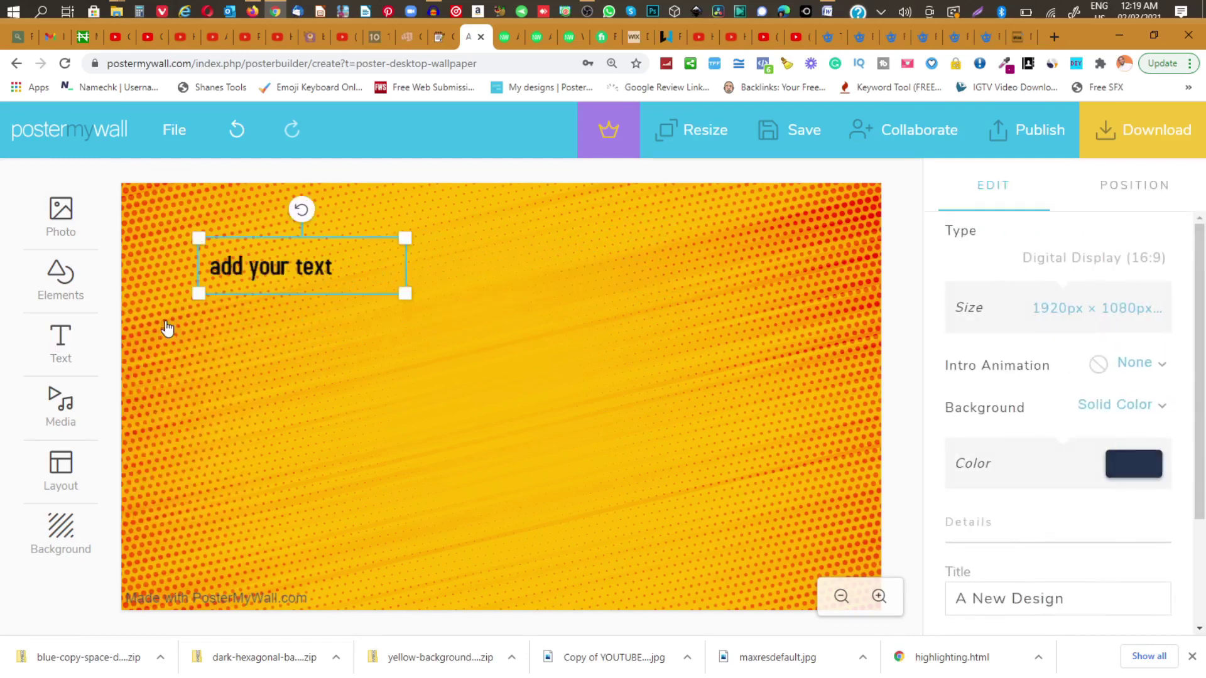
pyautogui.doubleClick(338, 270)
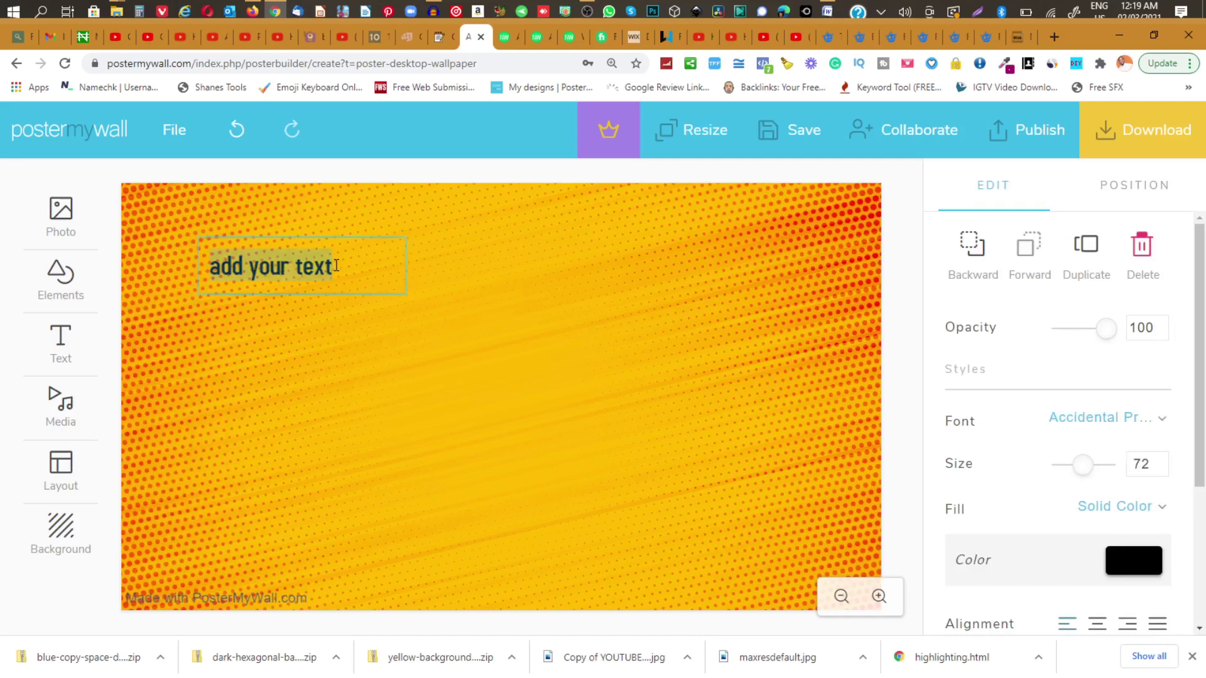
pyautogui.write('YOUTUBE BA')
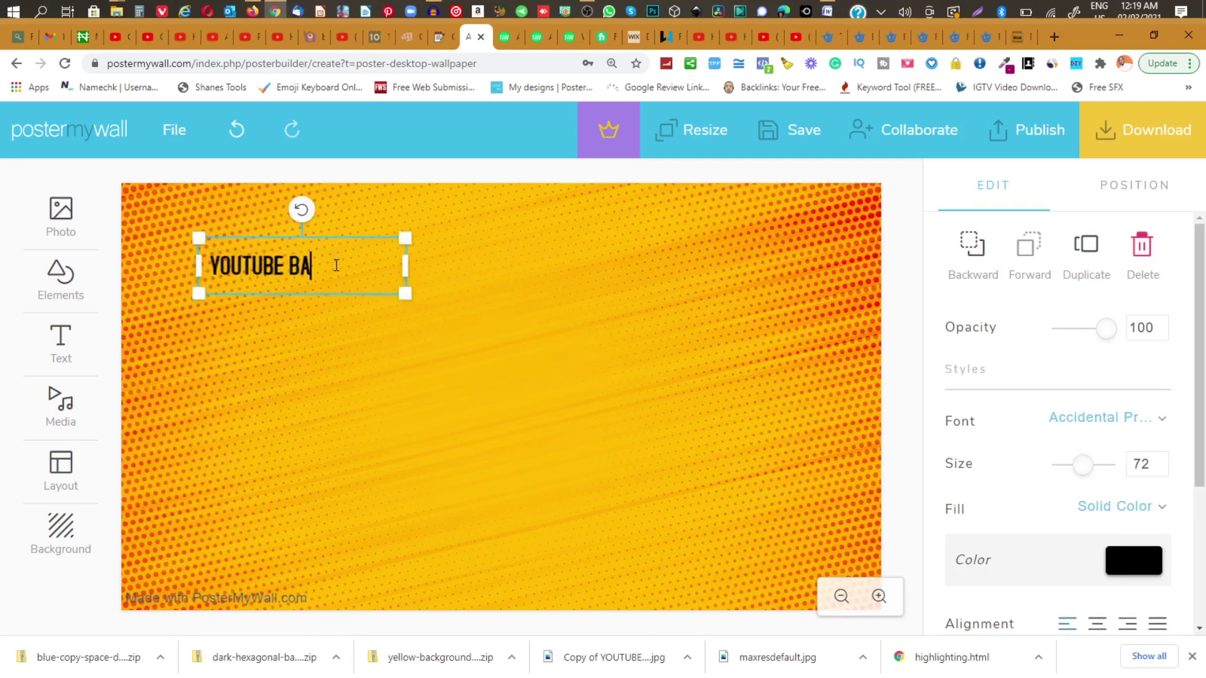
pyautogui.write('CKGROUND')
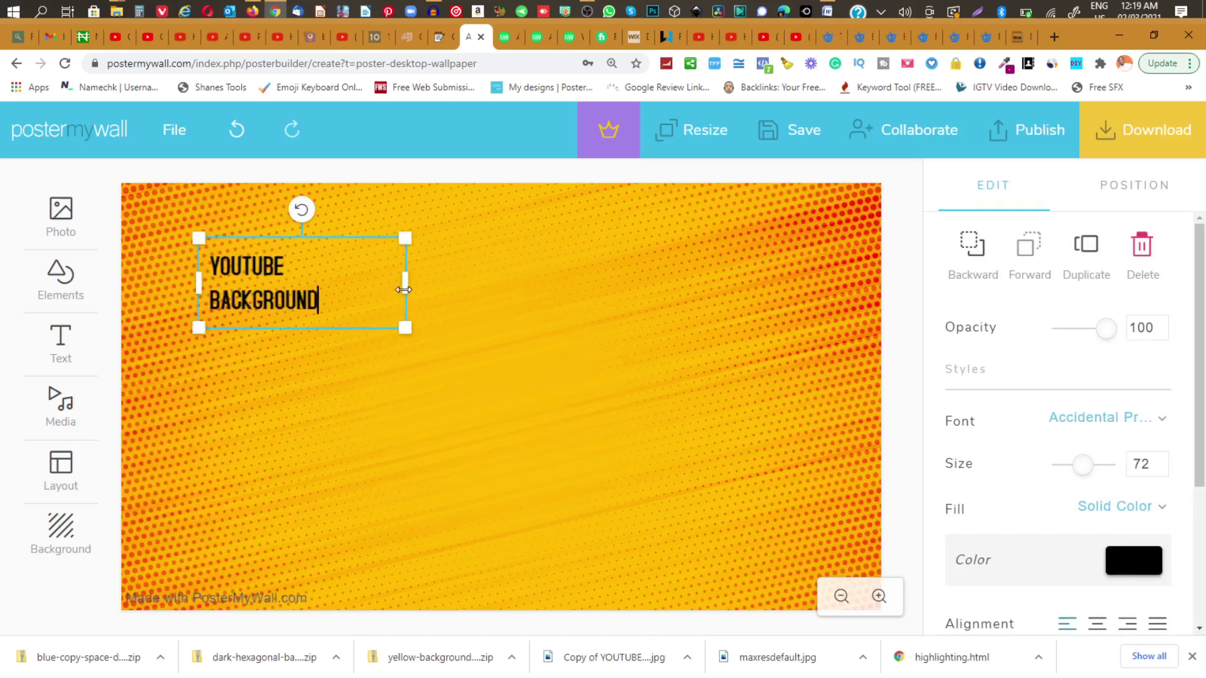
pyautogui.moveTo(404, 289); pyautogui.dragTo(603, 476)
pyautogui.moveTo(754, 283); pyautogui.dragTo(609, 286)
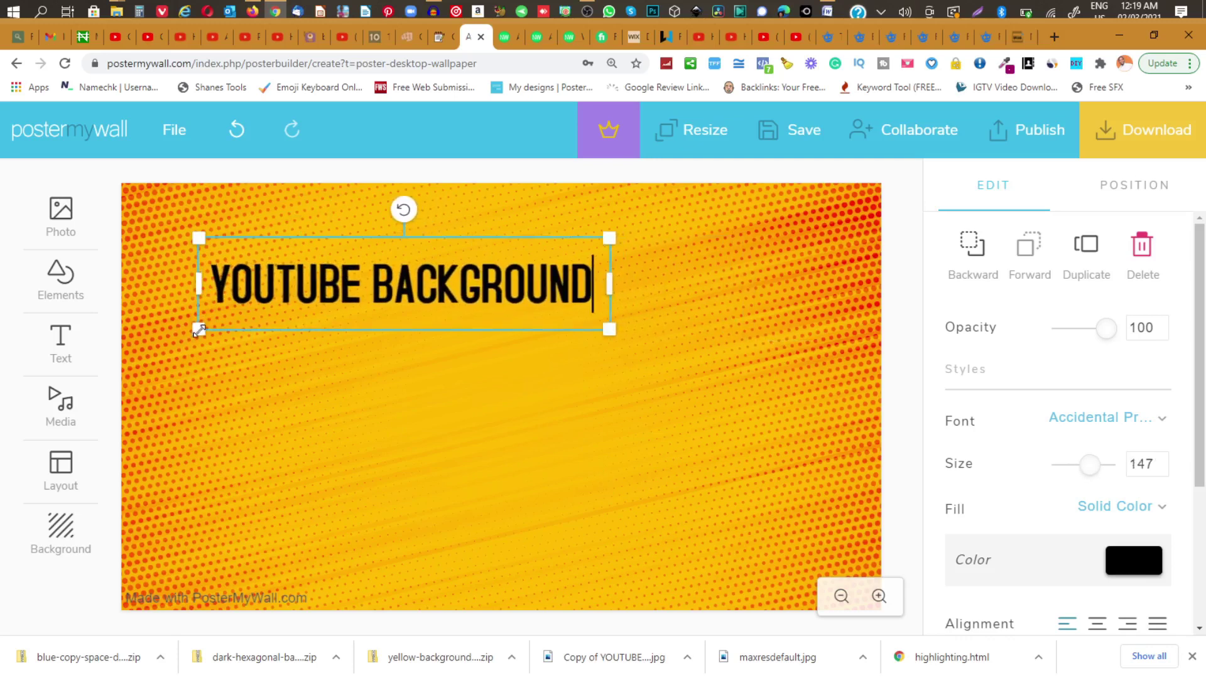
# - Enlarge the "YOUTUBE BACKGROUND" title to size 156 and check it against the Freepik thumbnail examples
pyautogui.moveTo(198, 329); pyautogui.dragTo(174, 333)
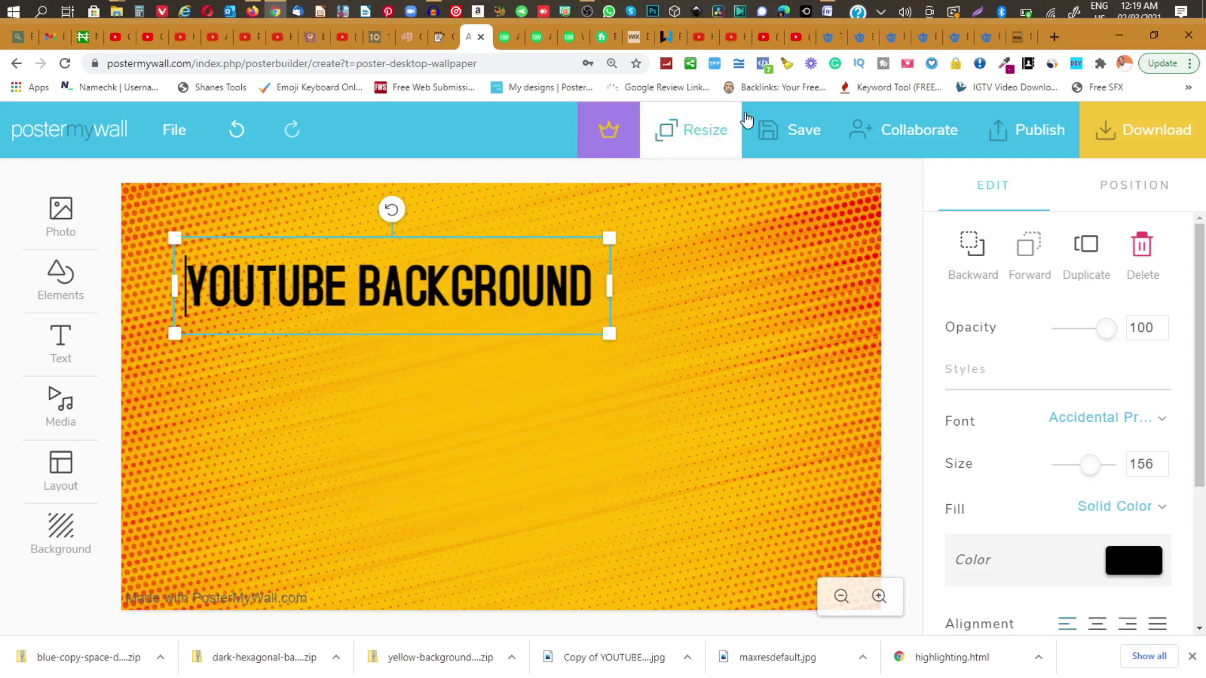
pyautogui.click(829, 38)
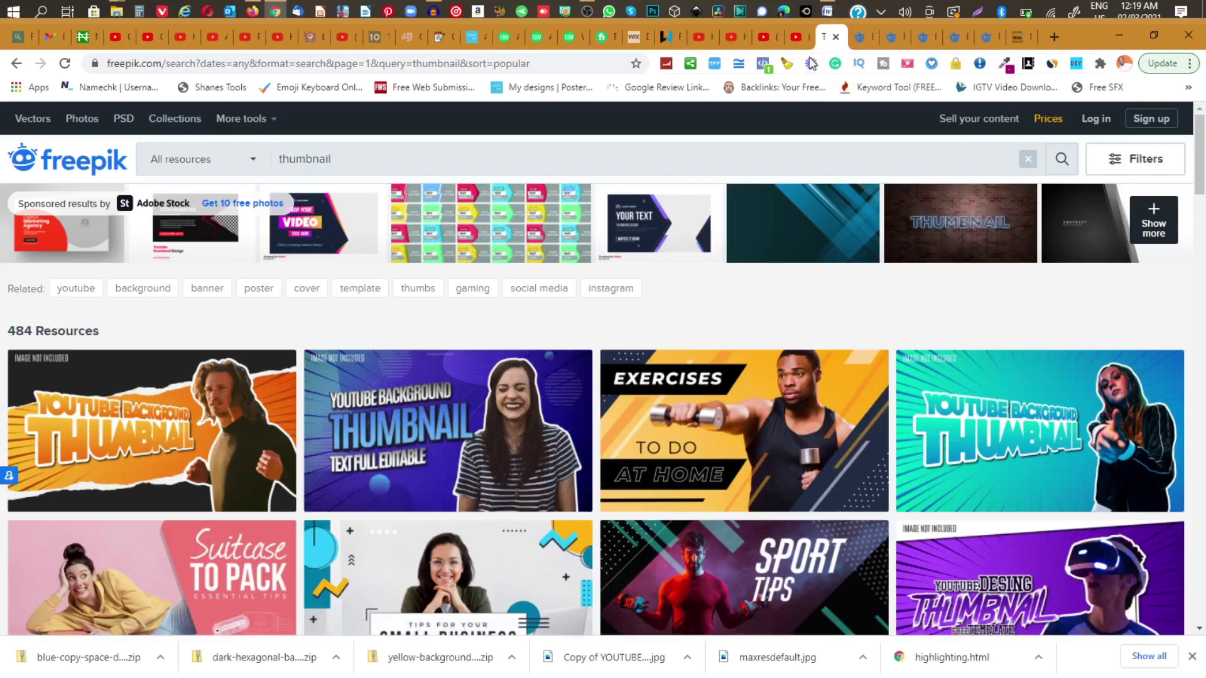
pyautogui.click(488, 35)
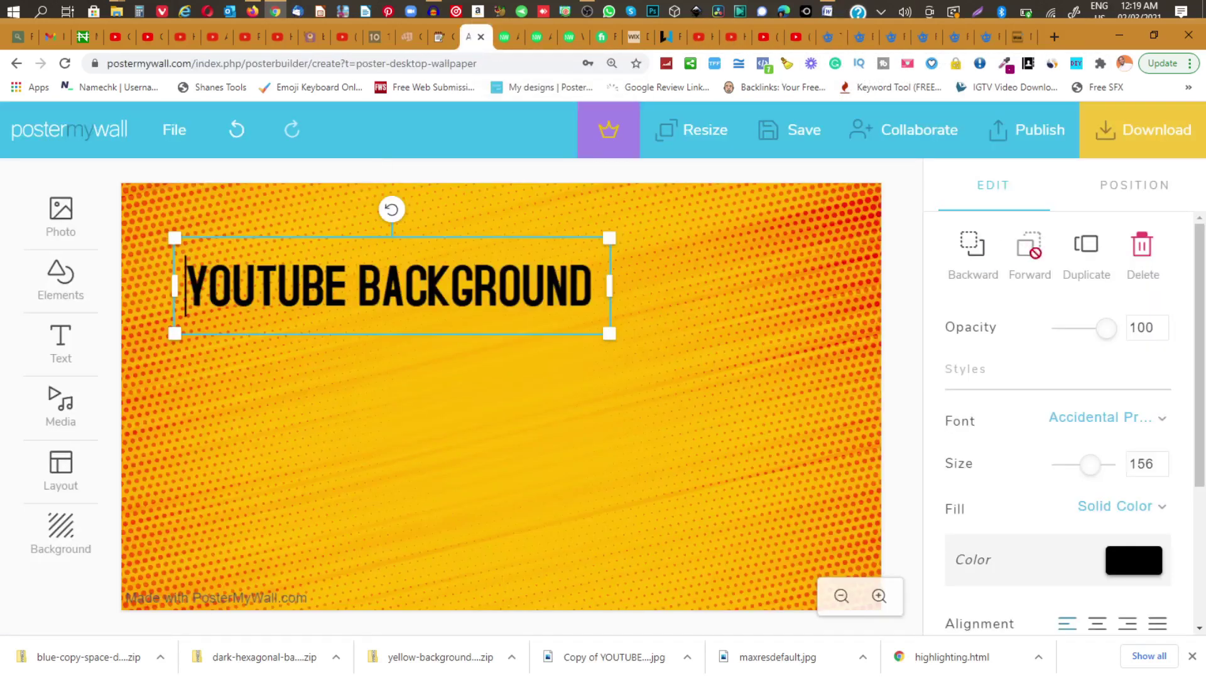
# - Duplicate the "YOUTUBE BACKGROUND" title, place the copy just below it, and replace the copy's text with "THUMBNAIL"
pyautogui.hotkey('ctrl', 'd')
pyautogui.moveTo(417, 298); pyautogui.dragTo(399, 367)
pyautogui.doubleClick(382, 369)
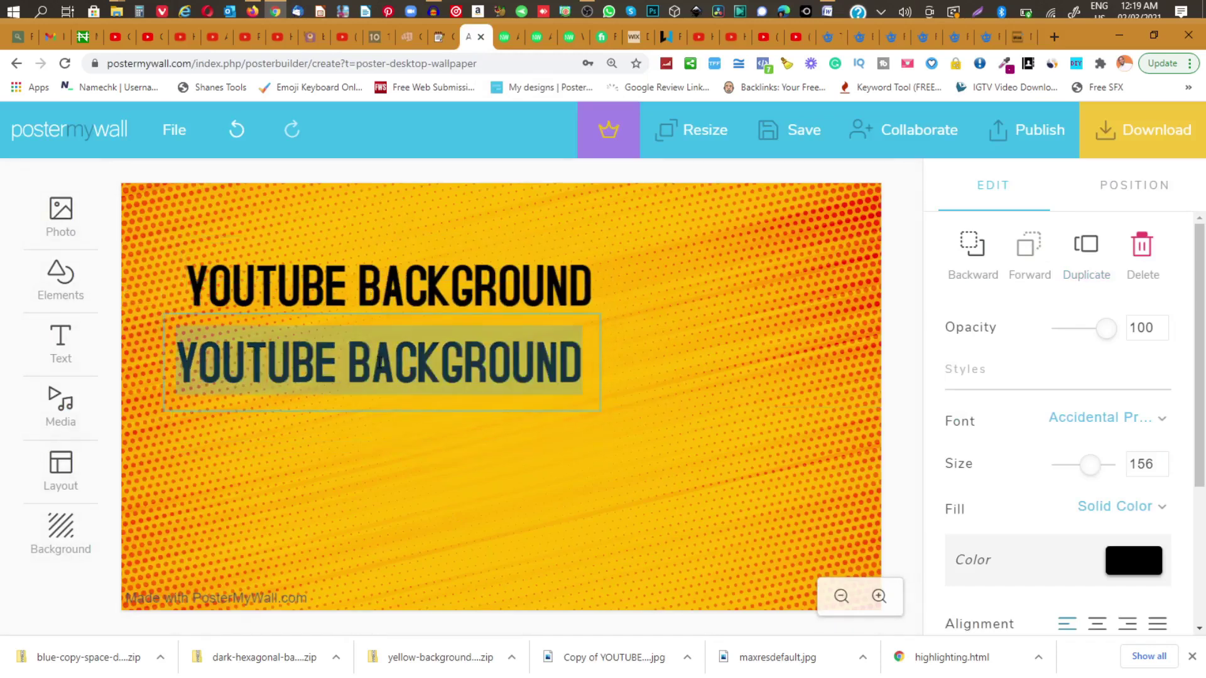
pyautogui.write('THUMB')
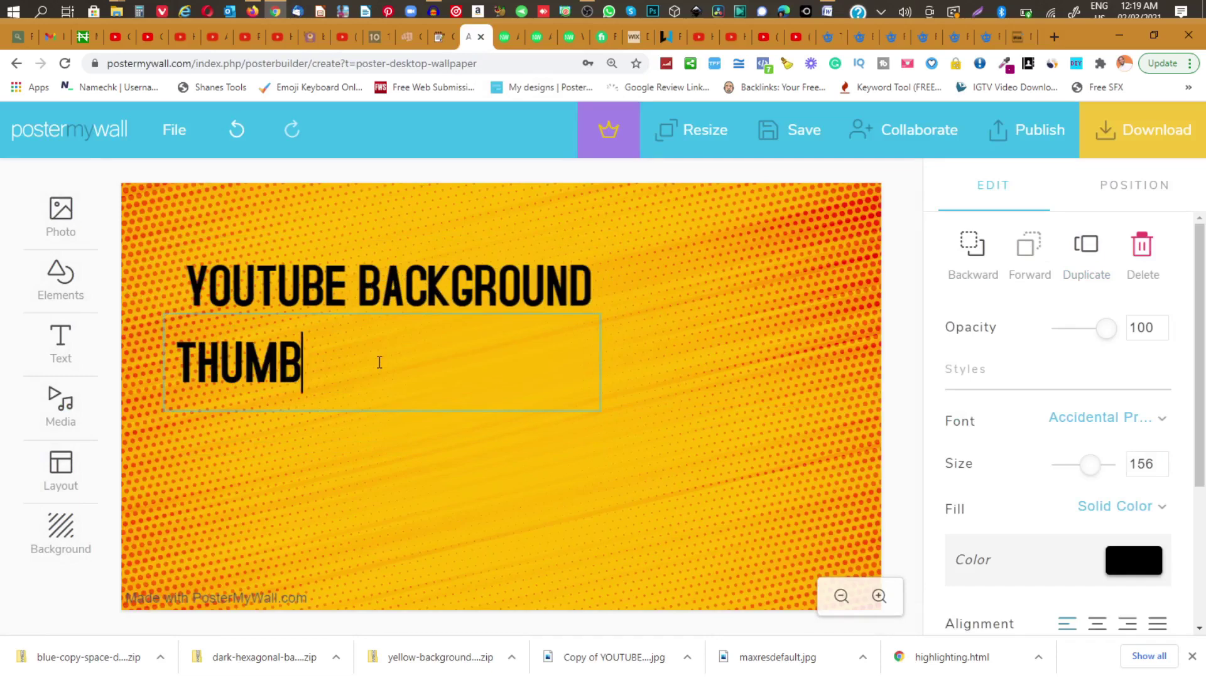
pyautogui.write('NAIL')
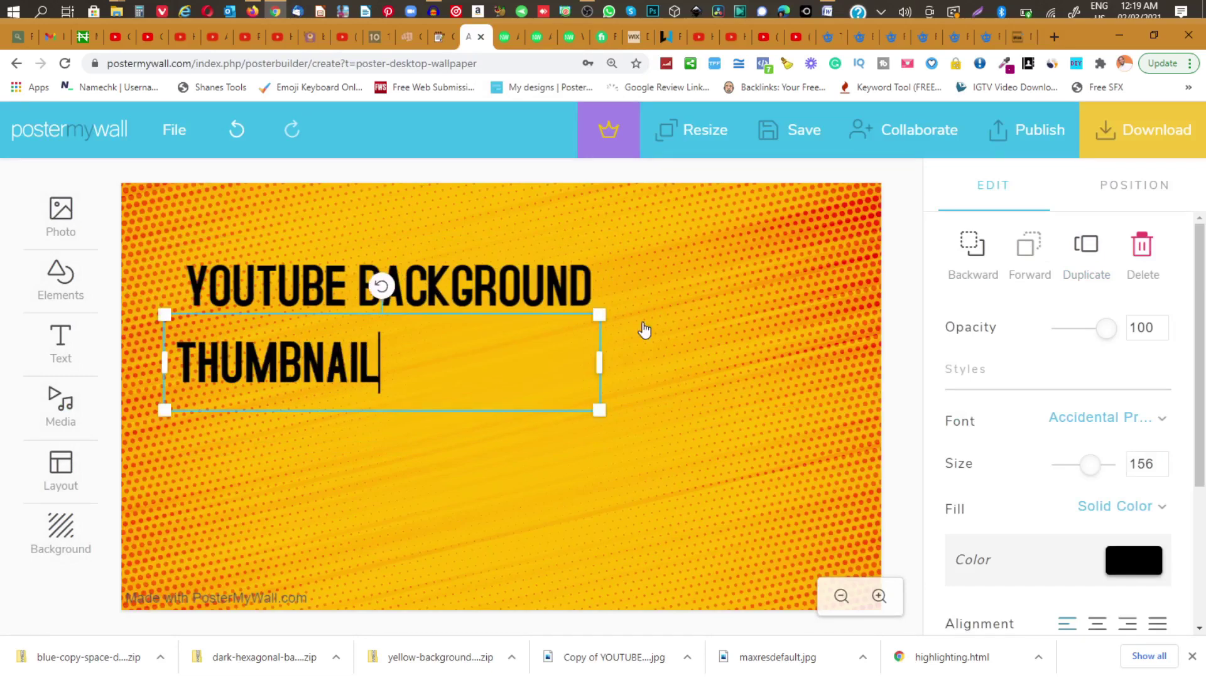
# - Enlarge the "THUMBNAIL" text to size 338 directly beneath the title line, and switch to the Freepik thumbnail examples
pyautogui.moveTo(557, 356); pyautogui.dragTo(410, 361)
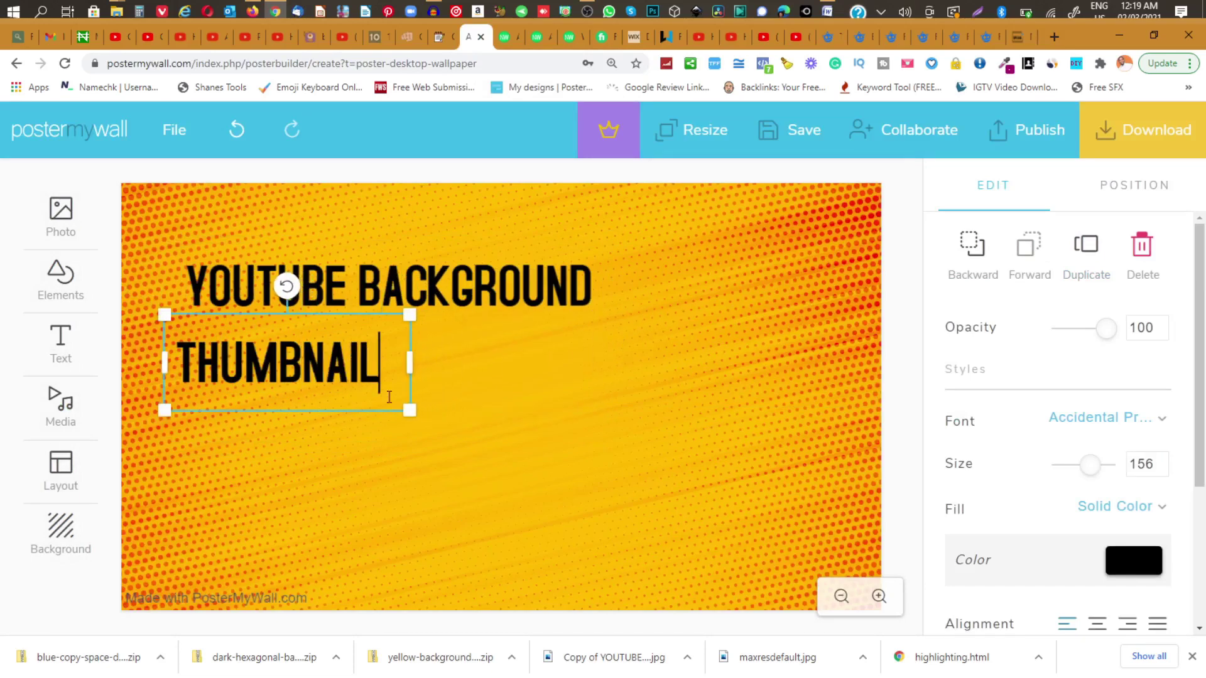
pyautogui.moveTo(408, 411); pyautogui.dragTo(673, 499)
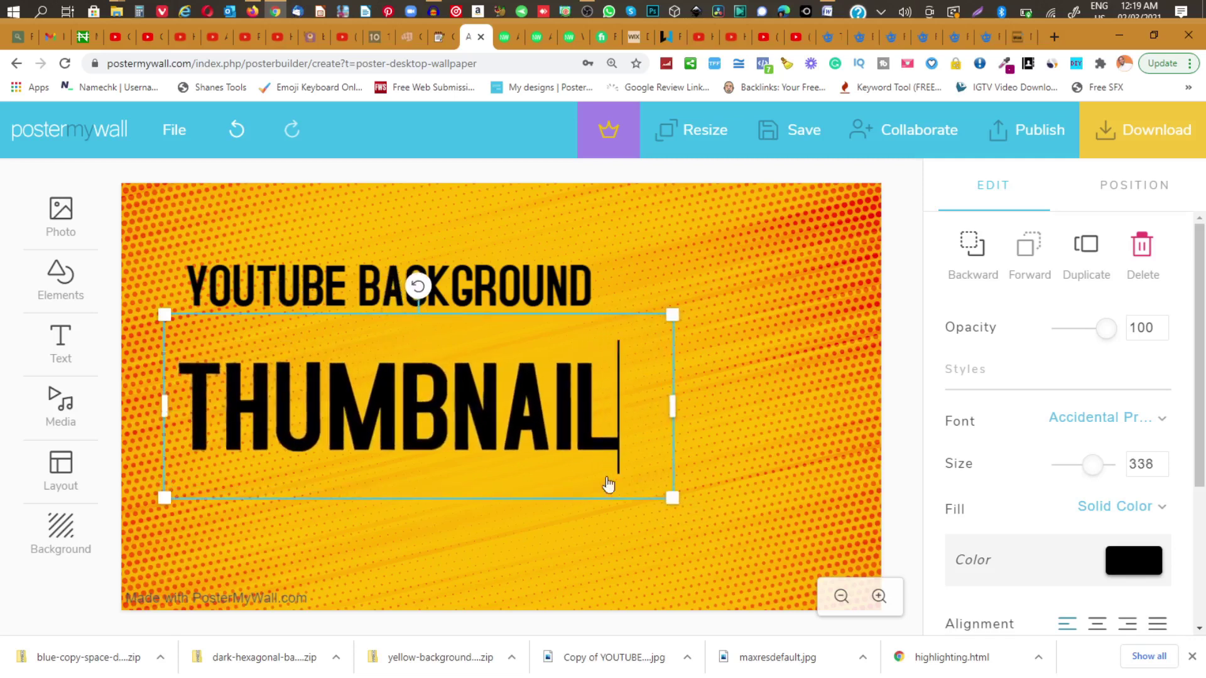
pyautogui.click(900, 340)
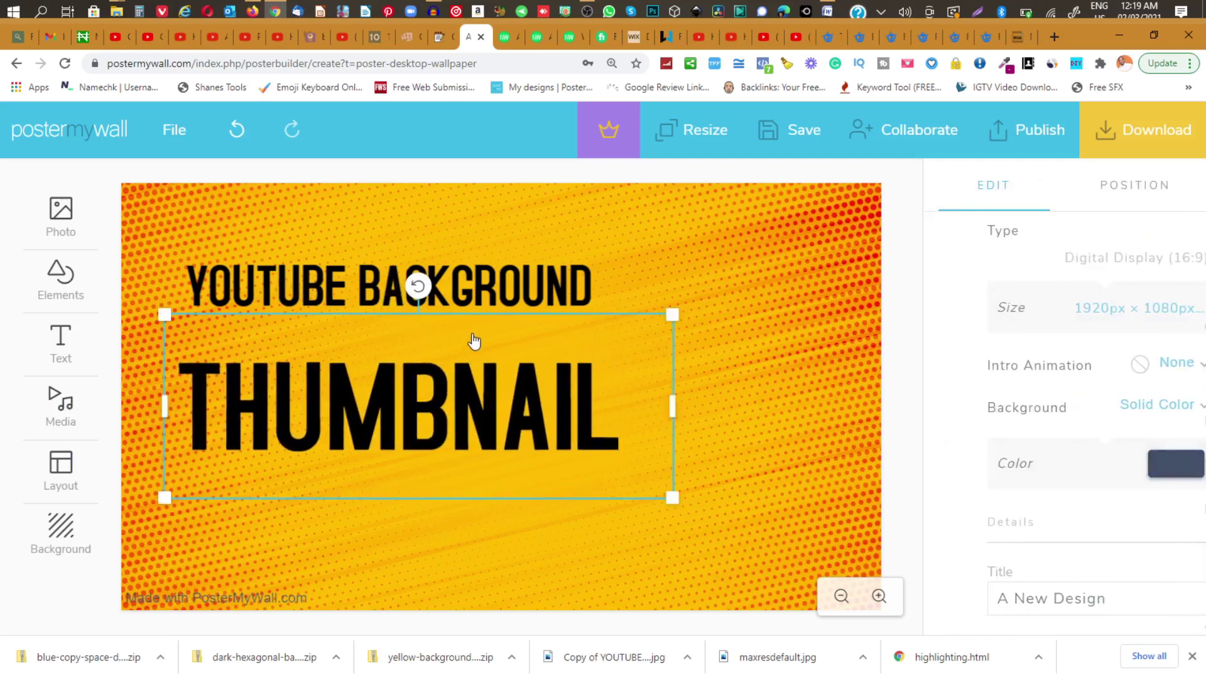
pyautogui.moveTo(418, 411)
pyautogui.mouseDown()
pyautogui.moveTo(412, 376)
pyautogui.moveTo(418, 416)
pyautogui.mouseUp()
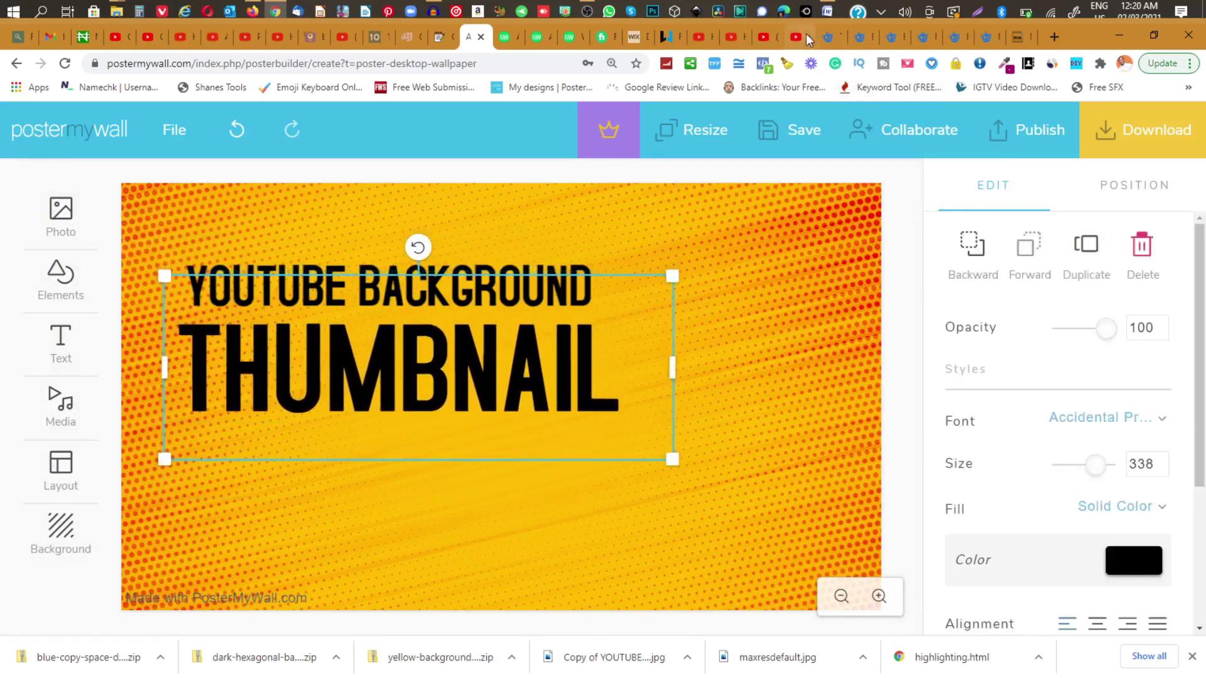
pyautogui.click(826, 37)
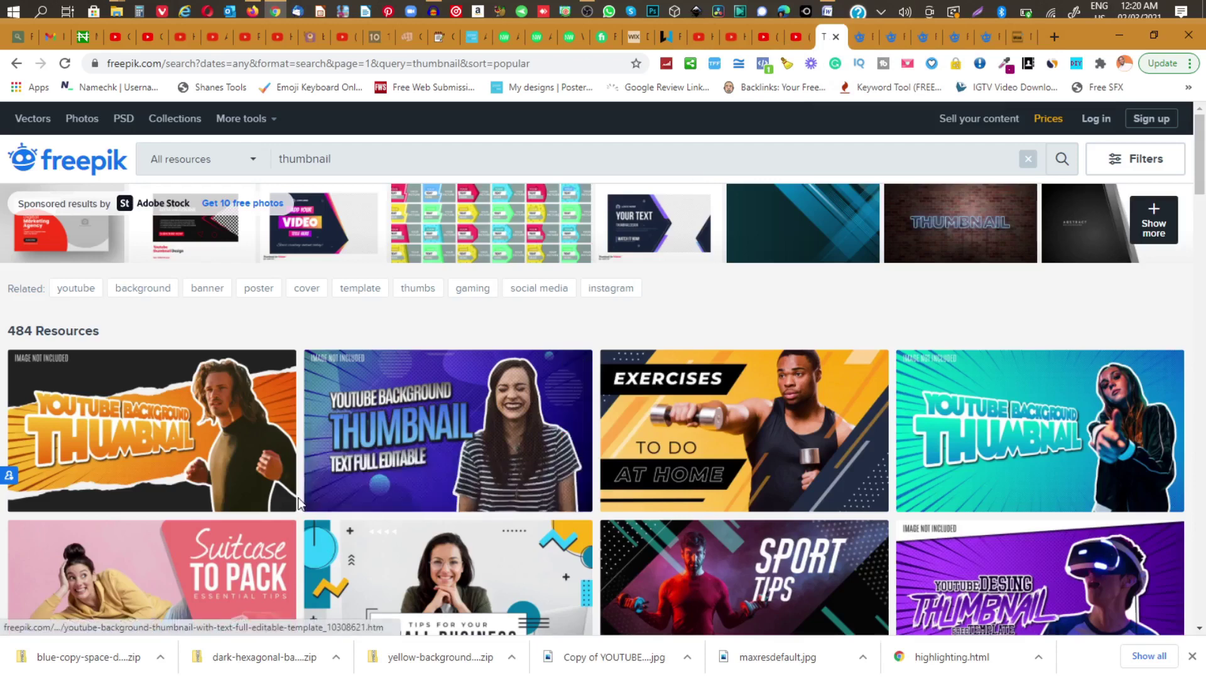
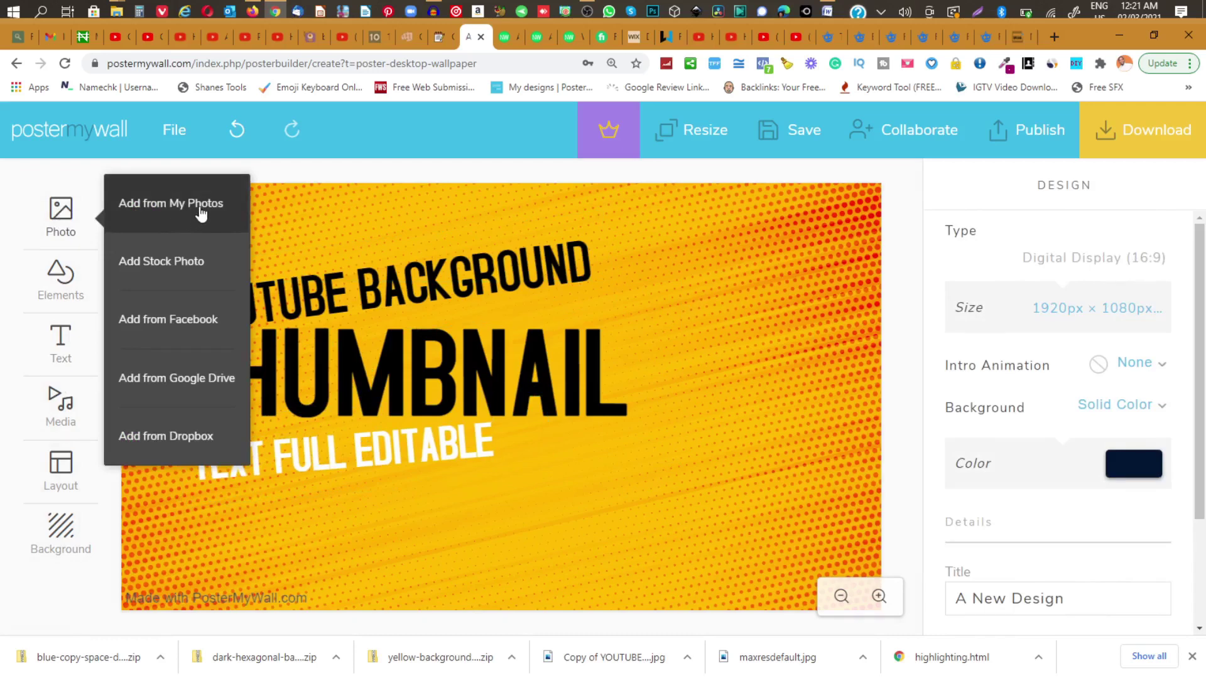
# - Add the cut-out photo of the pointing man in a blue shirt from My Photos to the design
pyautogui.click(201, 212)
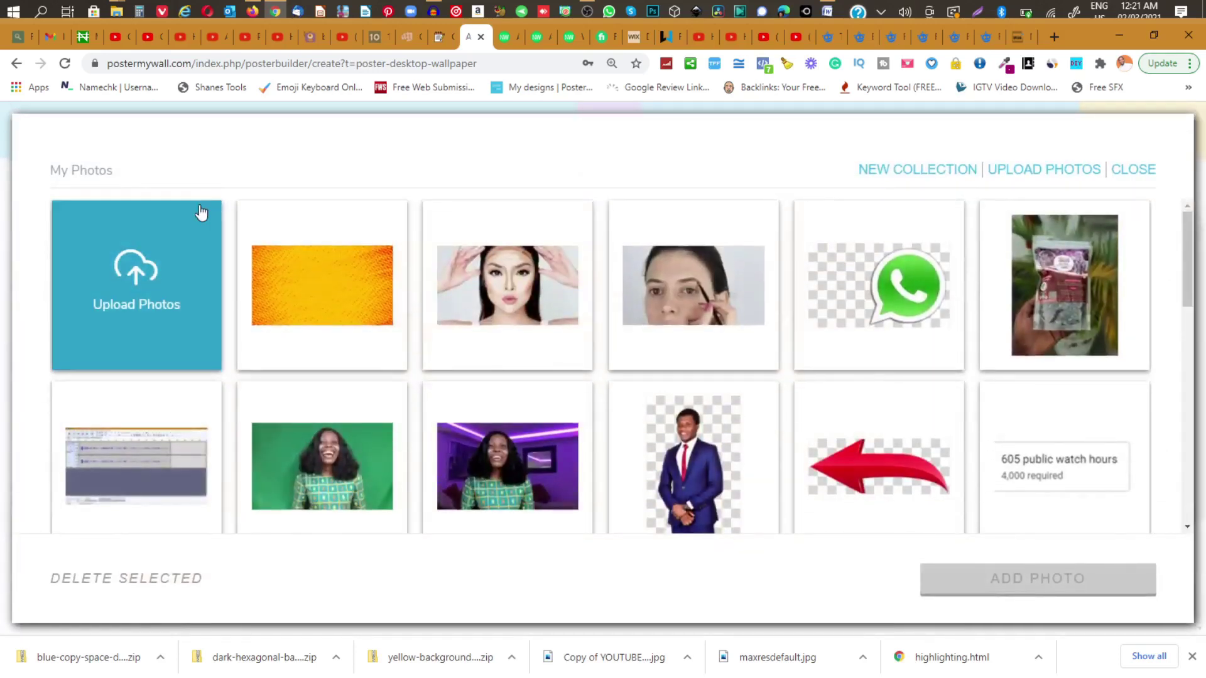
pyautogui.scroll(-5, 726, 276)
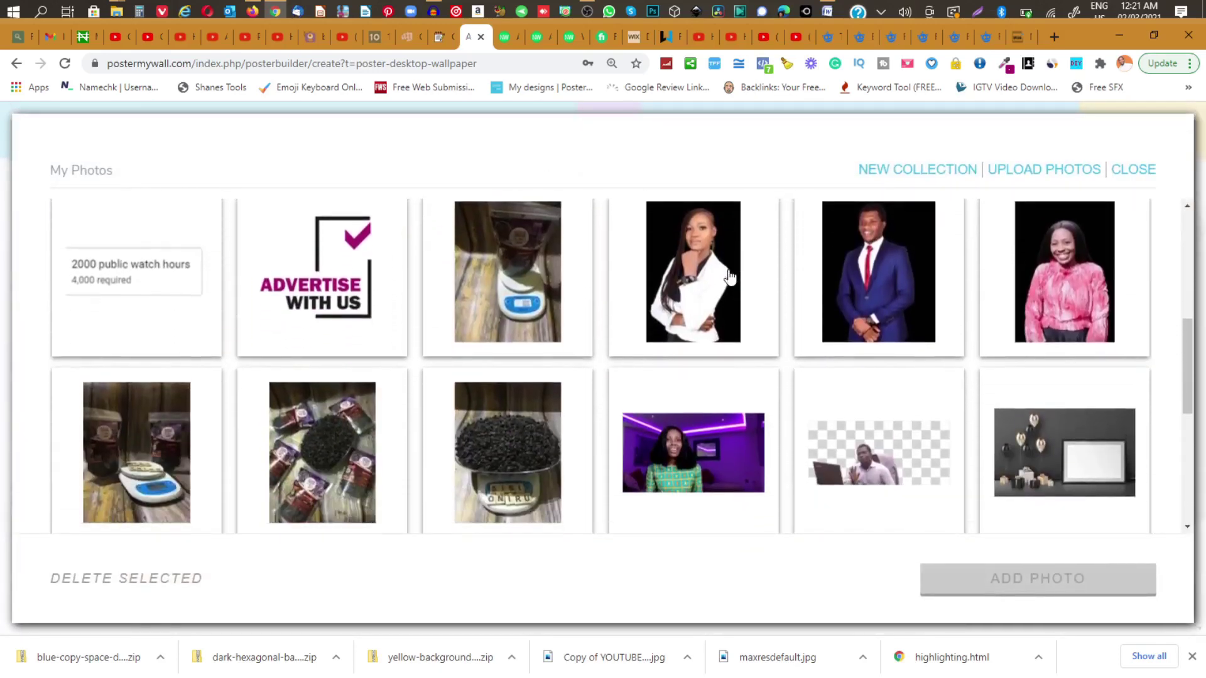
pyautogui.scroll(-4, 728, 277)
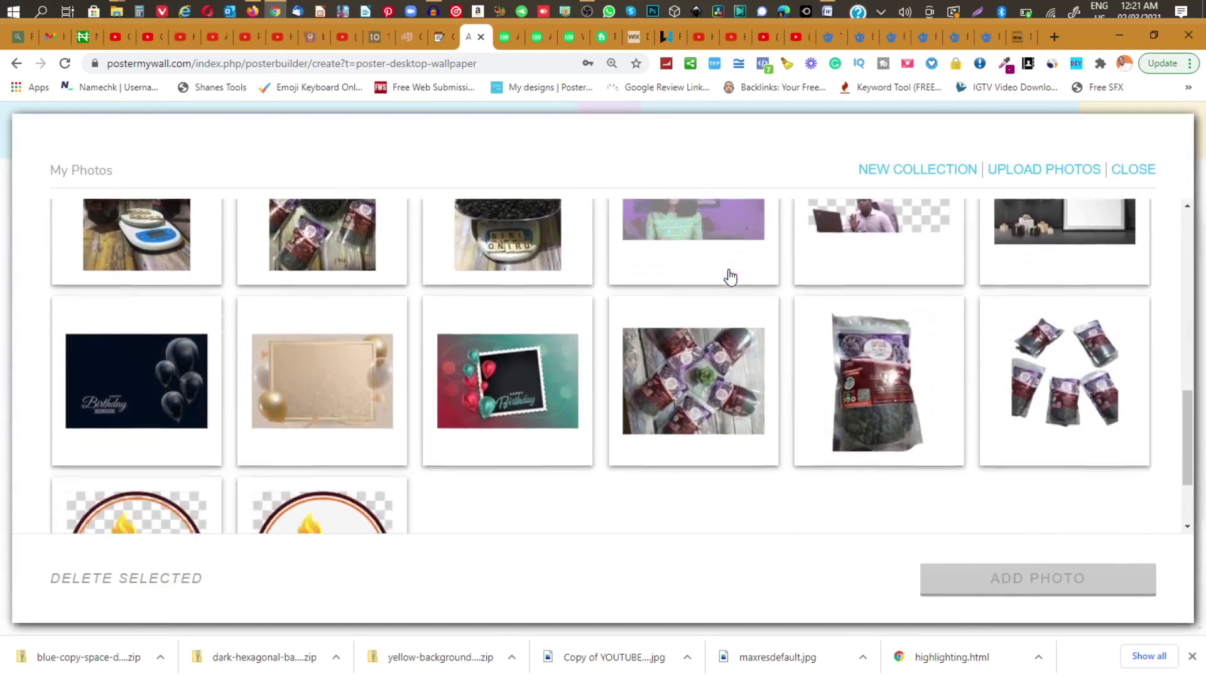
pyautogui.scroll(-2, 730, 277)
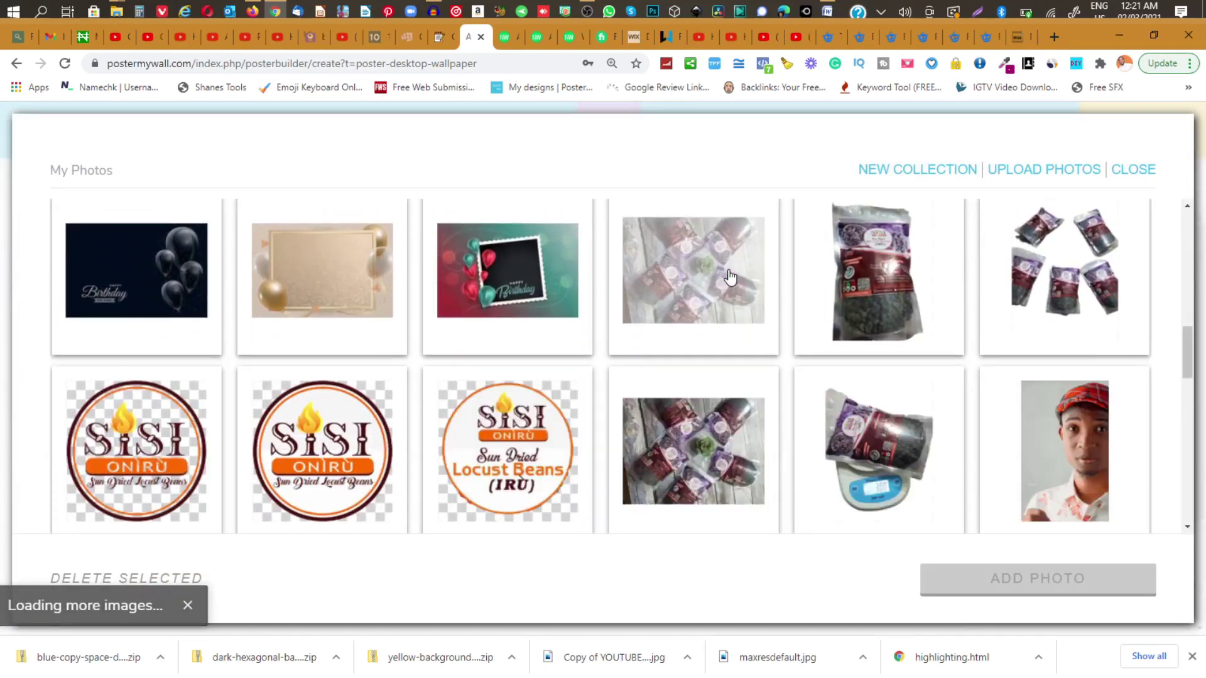
pyautogui.scroll(-3, 728, 277)
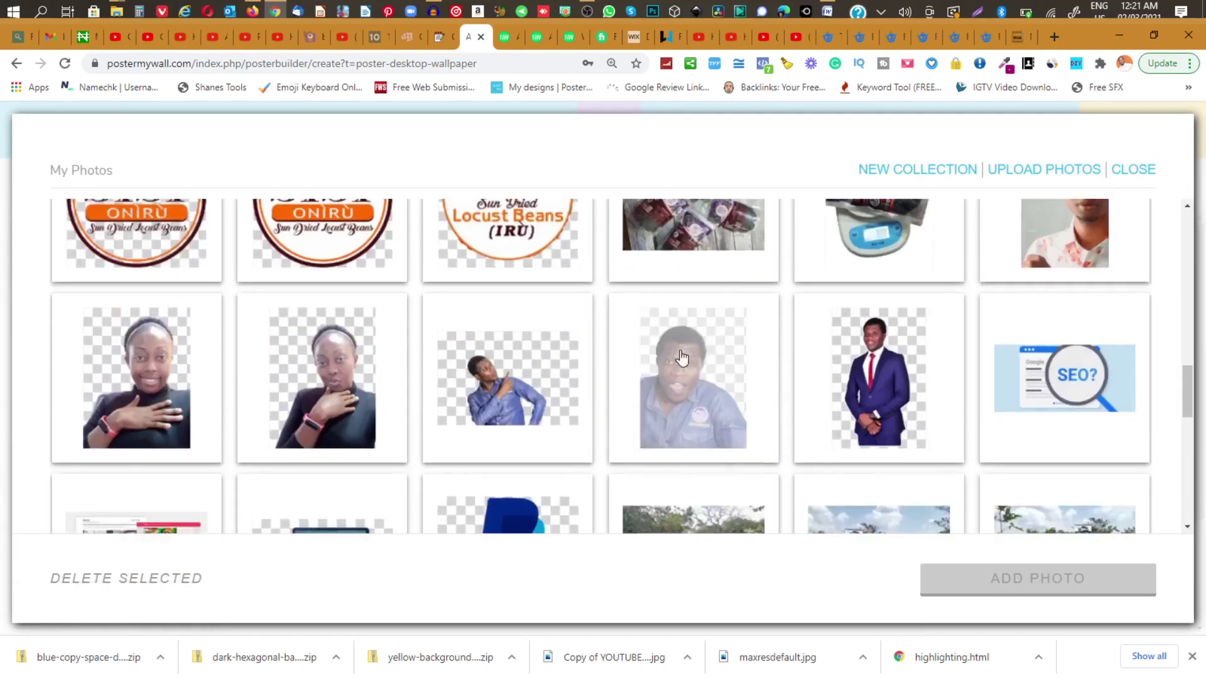
pyautogui.click(494, 395)
pyautogui.click(1009, 582)
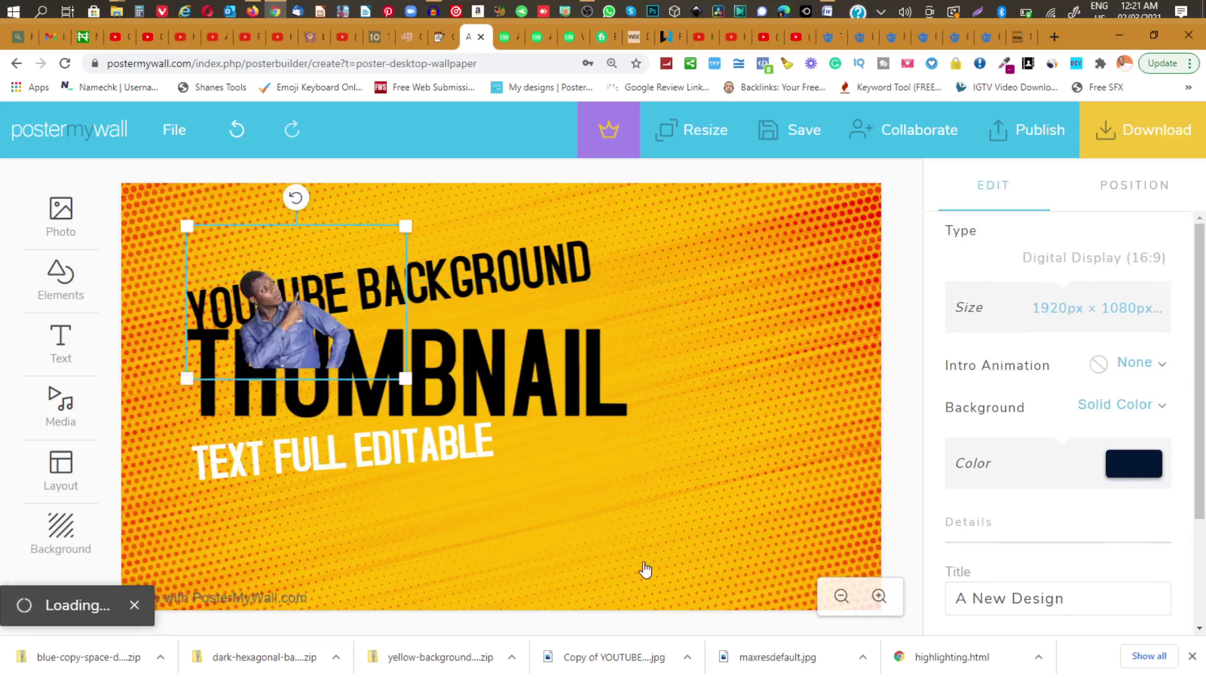
# - Enlarge the man's photo to about 1615 × 1078 px and place it on the right side of the canvas
pyautogui.moveTo(324, 321); pyautogui.dragTo(736, 363)
pyautogui.moveTo(597, 417); pyautogui.dragTo(432, 671)
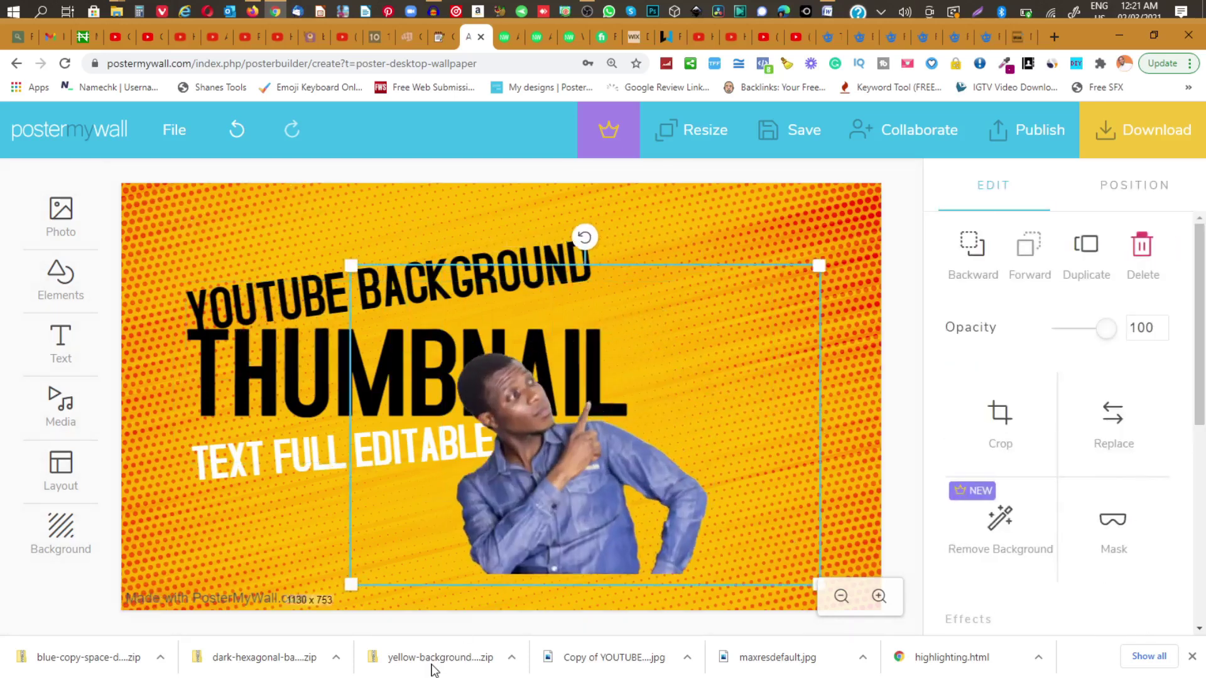
pyautogui.moveTo(819, 266); pyautogui.dragTo(1020, 148)
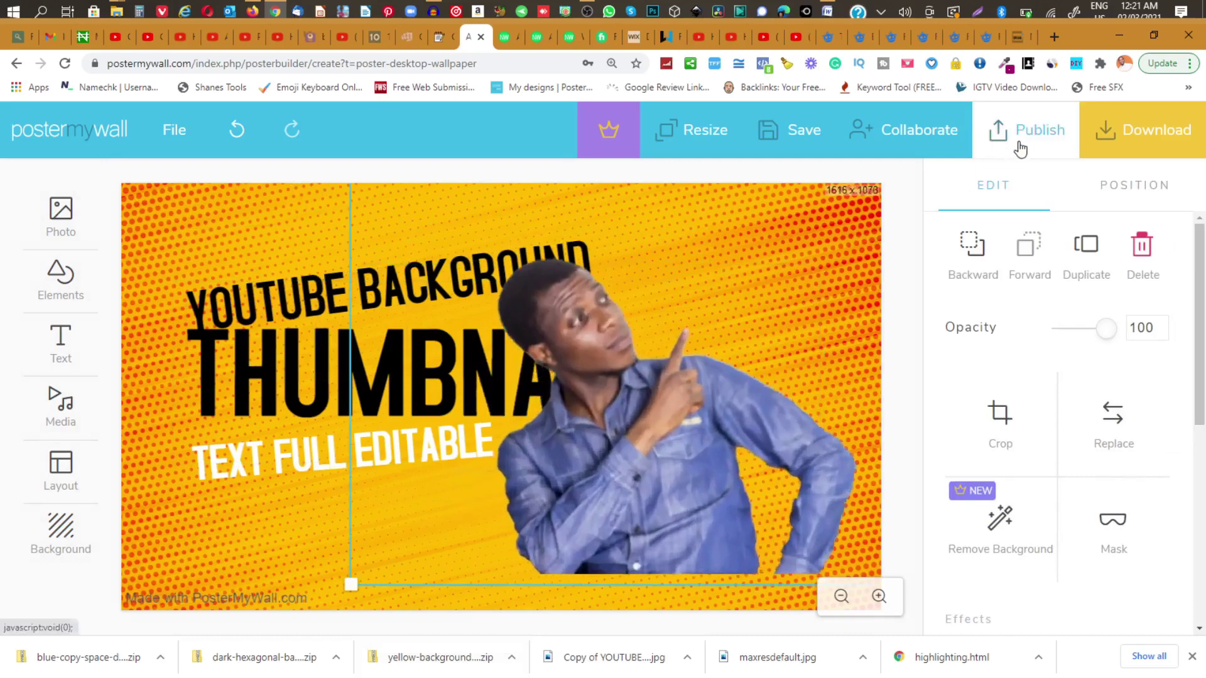
pyautogui.moveTo(648, 402); pyautogui.dragTo(735, 416)
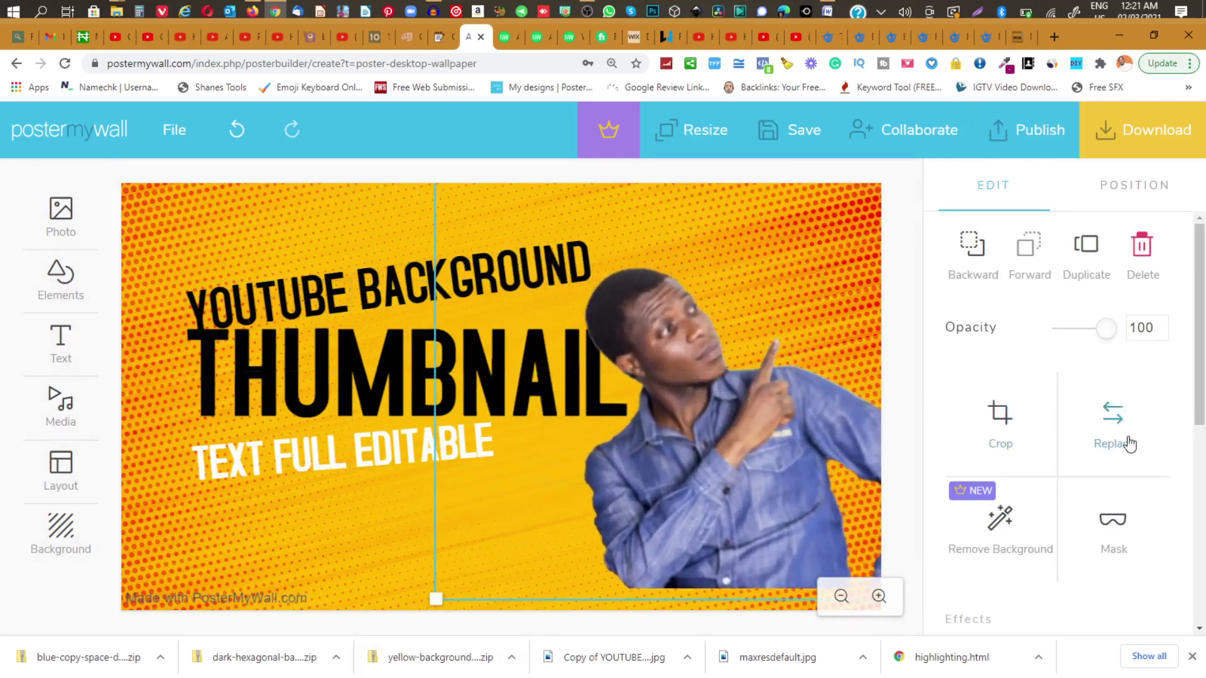
# - Flip the man's photo horizontally so that he points towards the text
pyautogui.scroll(-3, 1039, 436)
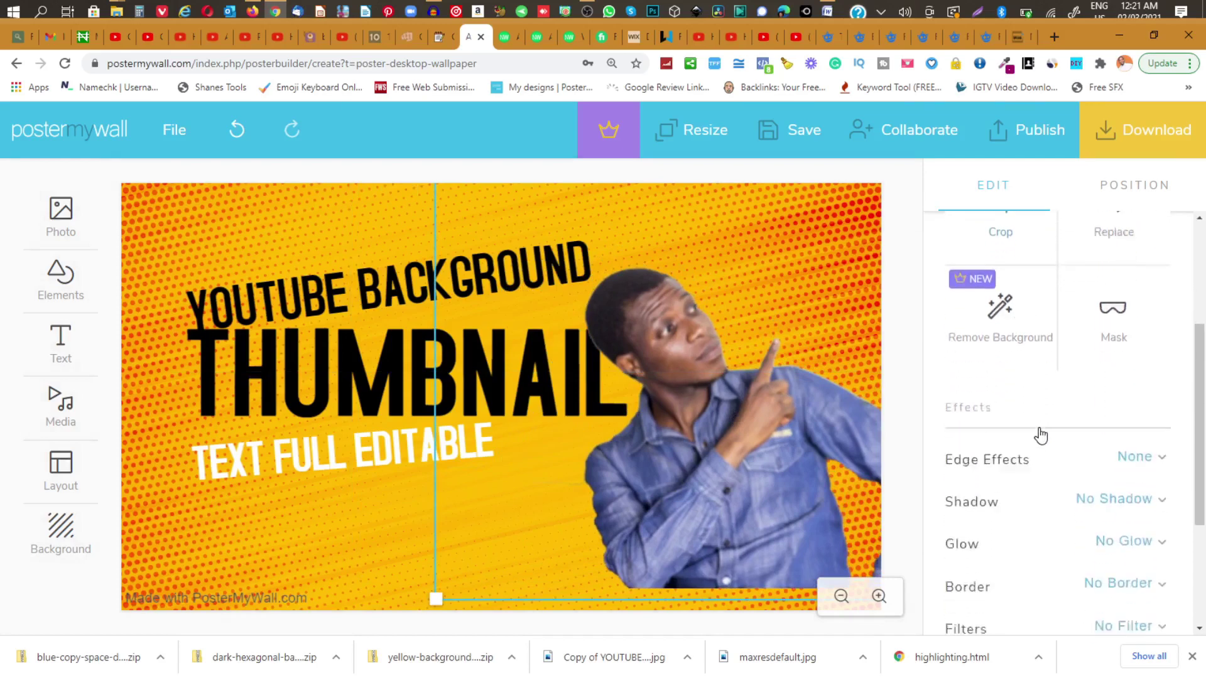
pyautogui.scroll(-3, 1039, 435)
pyautogui.click(1118, 188)
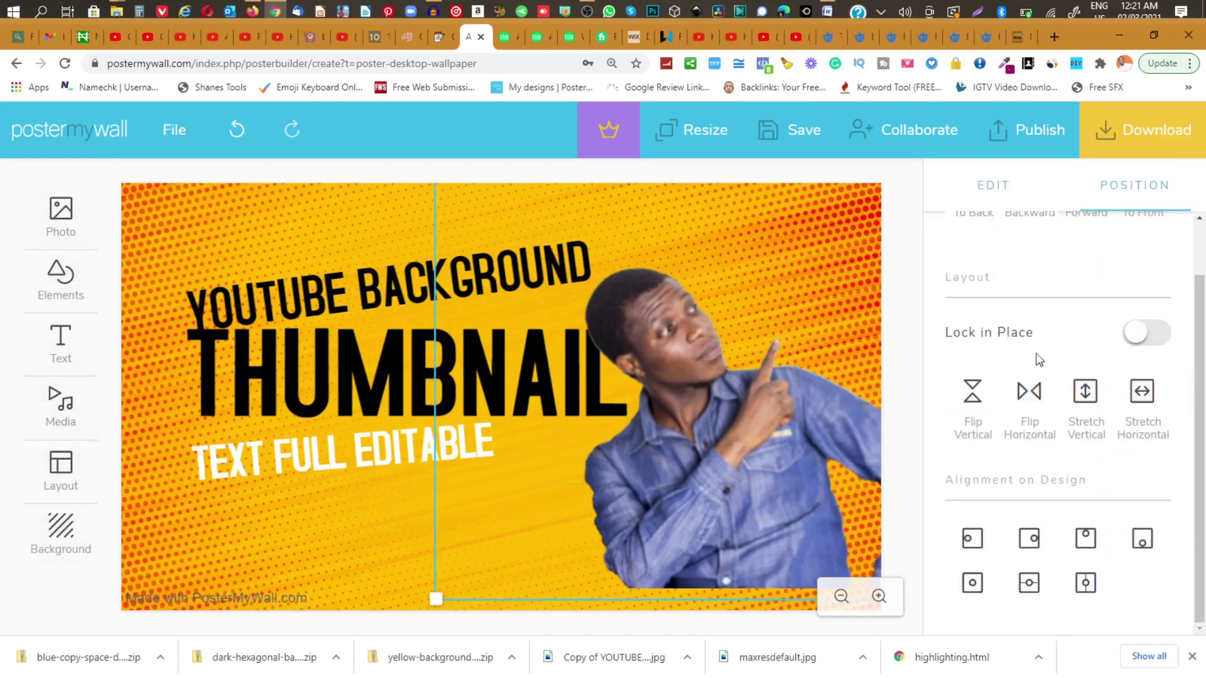
pyautogui.click(1027, 394)
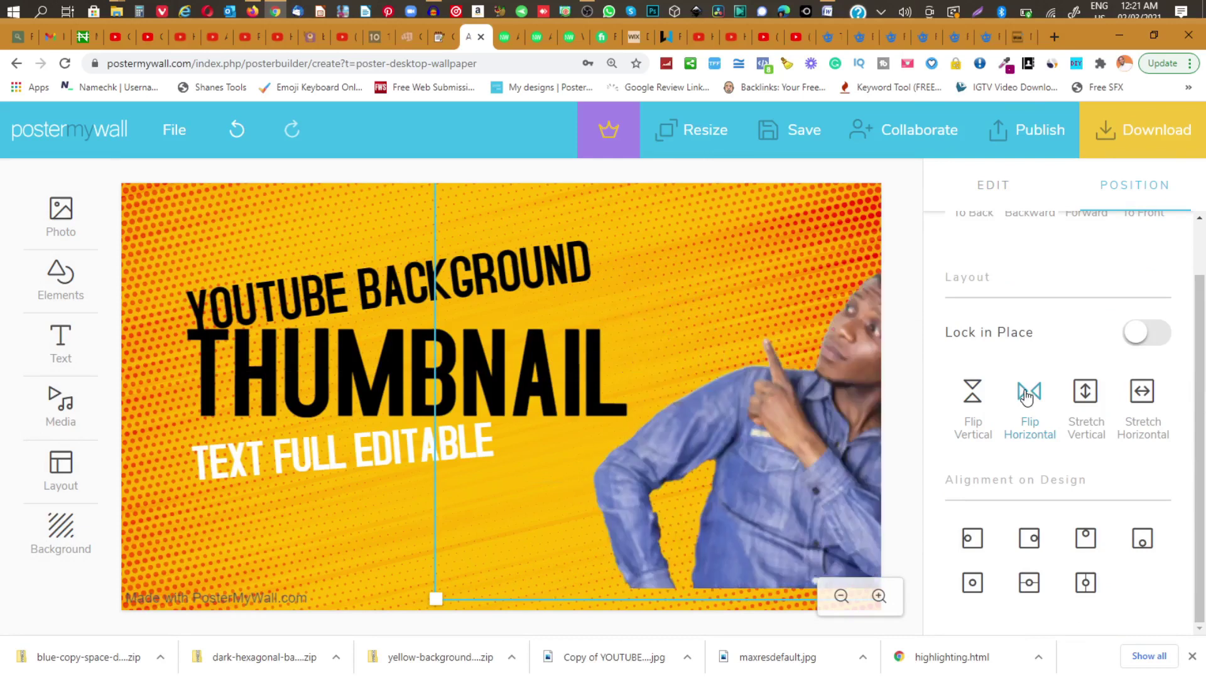
# - Resize and reposition the flipped photo so the man fills the canvas's lower-right corner with his body meeting the bottom edge
pyautogui.moveTo(855, 496); pyautogui.dragTo(832, 559)
pyautogui.moveTo(413, 212); pyautogui.dragTo(302, 152)
pyautogui.moveTo(720, 492); pyautogui.dragTo(751, 564)
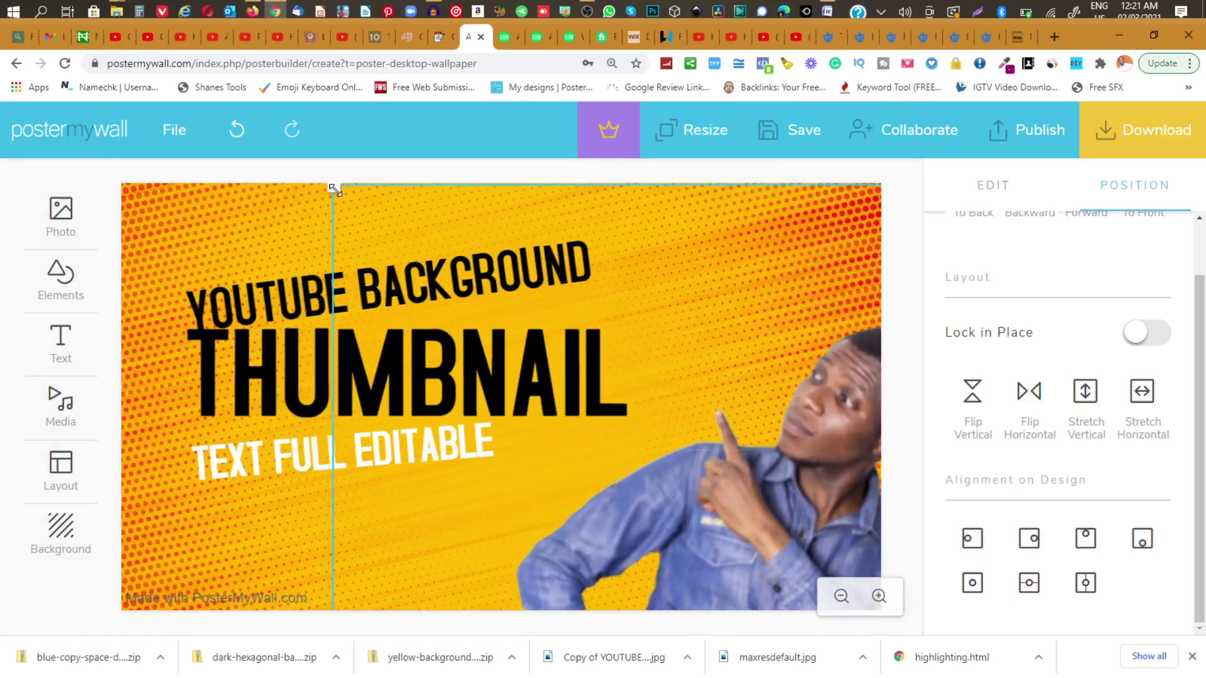
pyautogui.moveTo(333, 187); pyautogui.dragTo(463, 268)
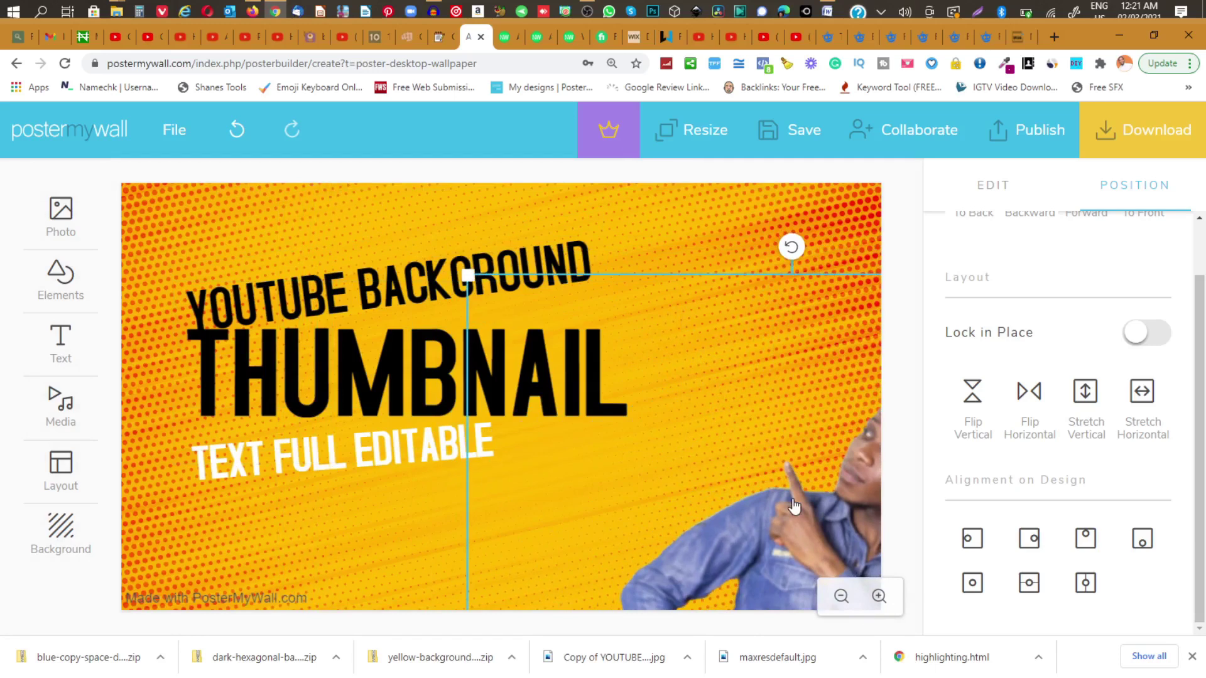
pyautogui.moveTo(799, 506); pyautogui.dragTo(715, 415)
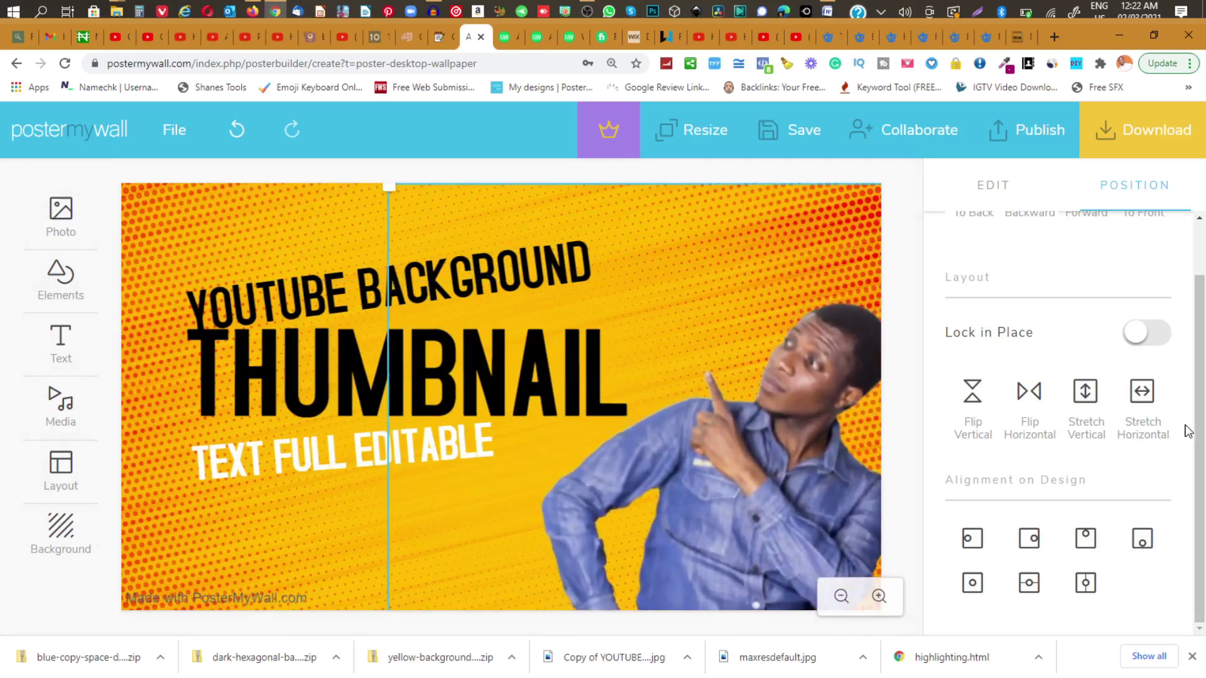
pyautogui.click(919, 259)
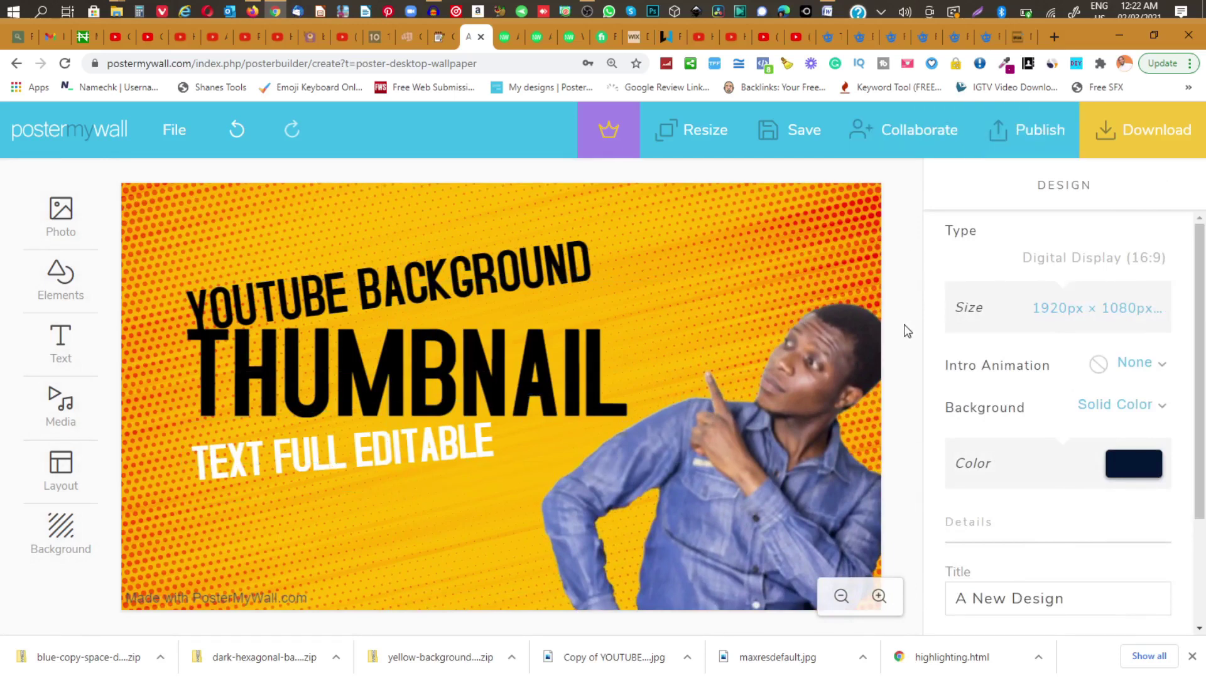
# - Start submitting the thumbnail design as a template
pyautogui.click(162, 137)
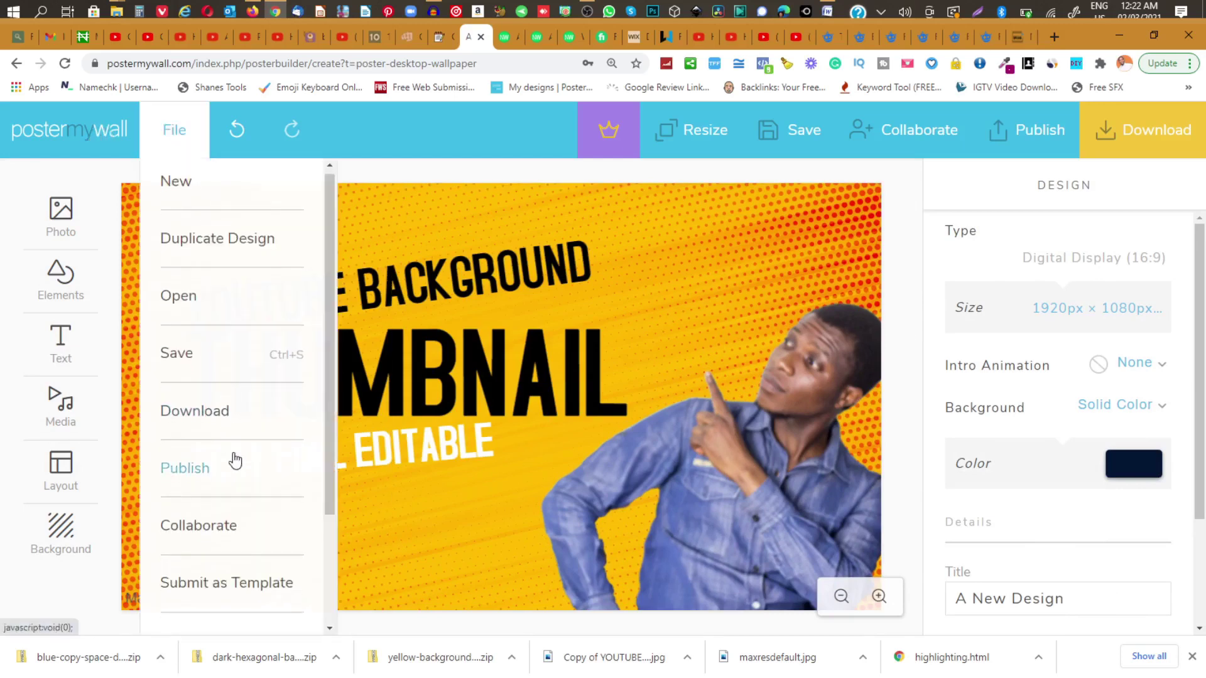
pyautogui.scroll(-1, 214, 515)
pyautogui.click(228, 540)
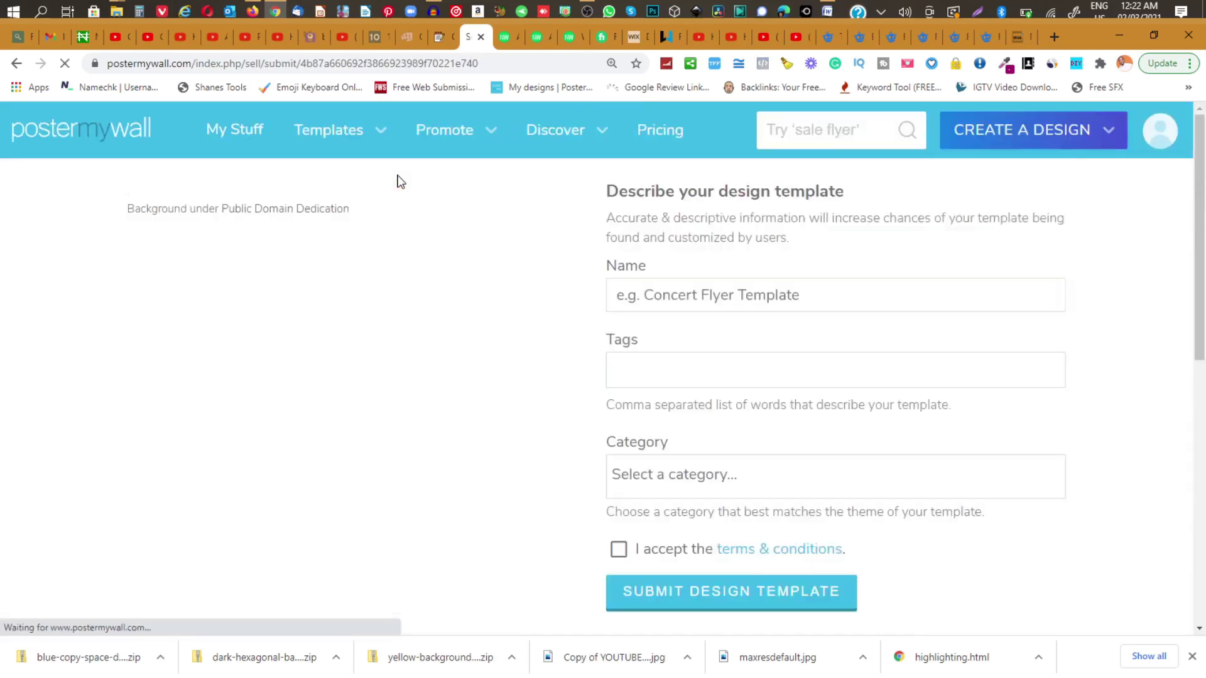
# - Name the template "YouTube Thumbnail" and add the suggested tag "yotube thumbnail design template how to achieve success"
pyautogui.click(669, 298)
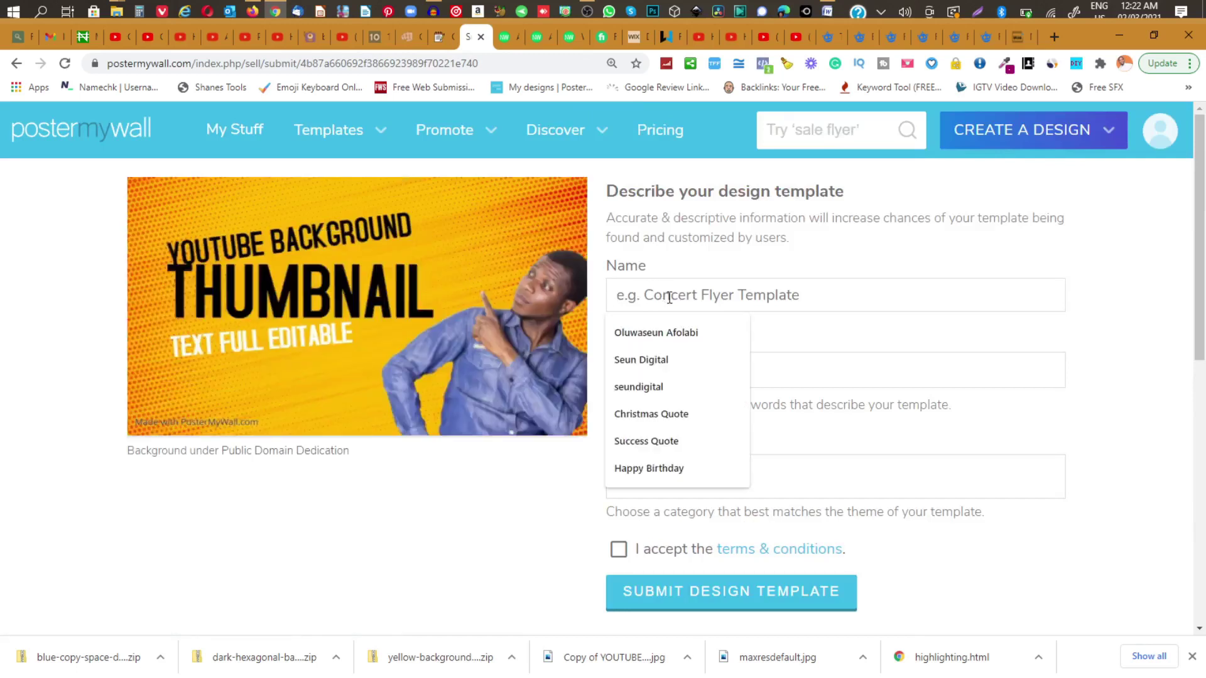
pyautogui.write('YOU')
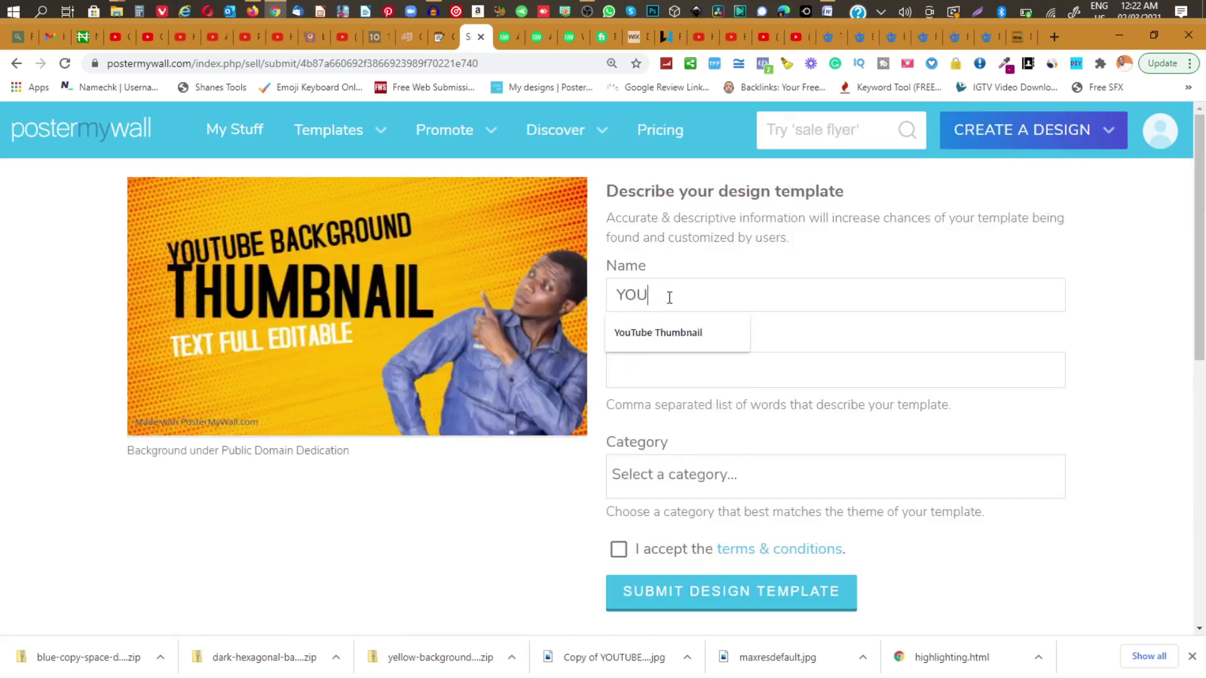
pyautogui.click(661, 327)
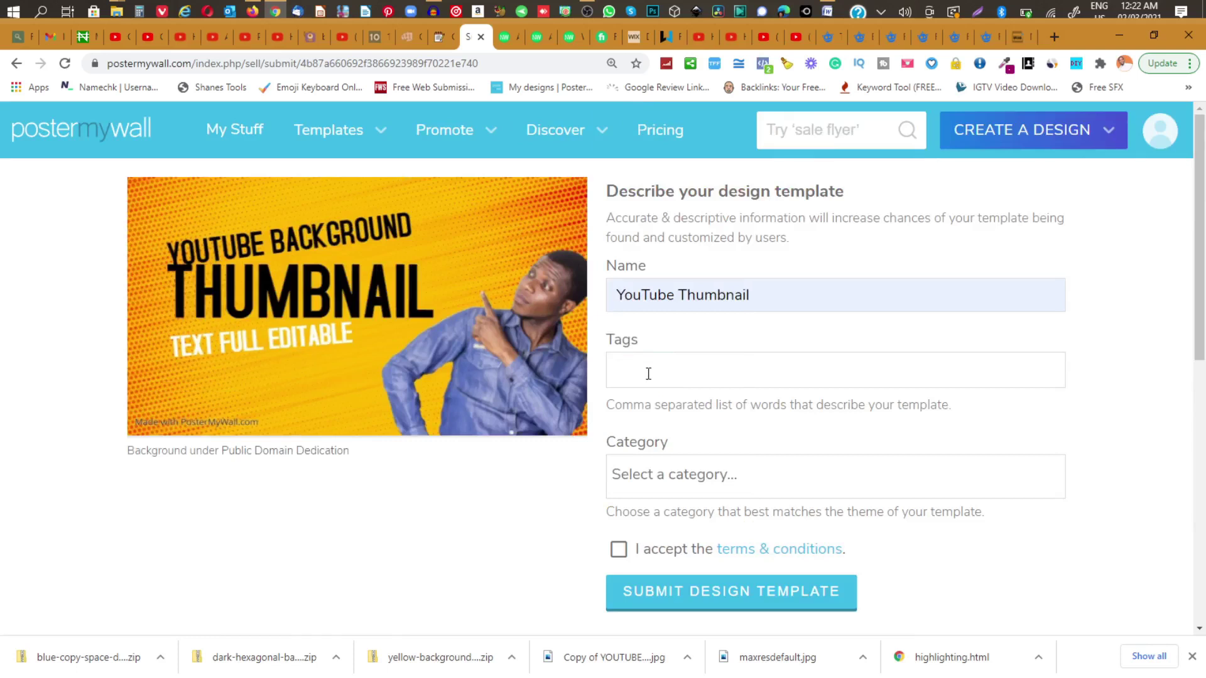
pyautogui.click(648, 373)
pyautogui.write('yotube')
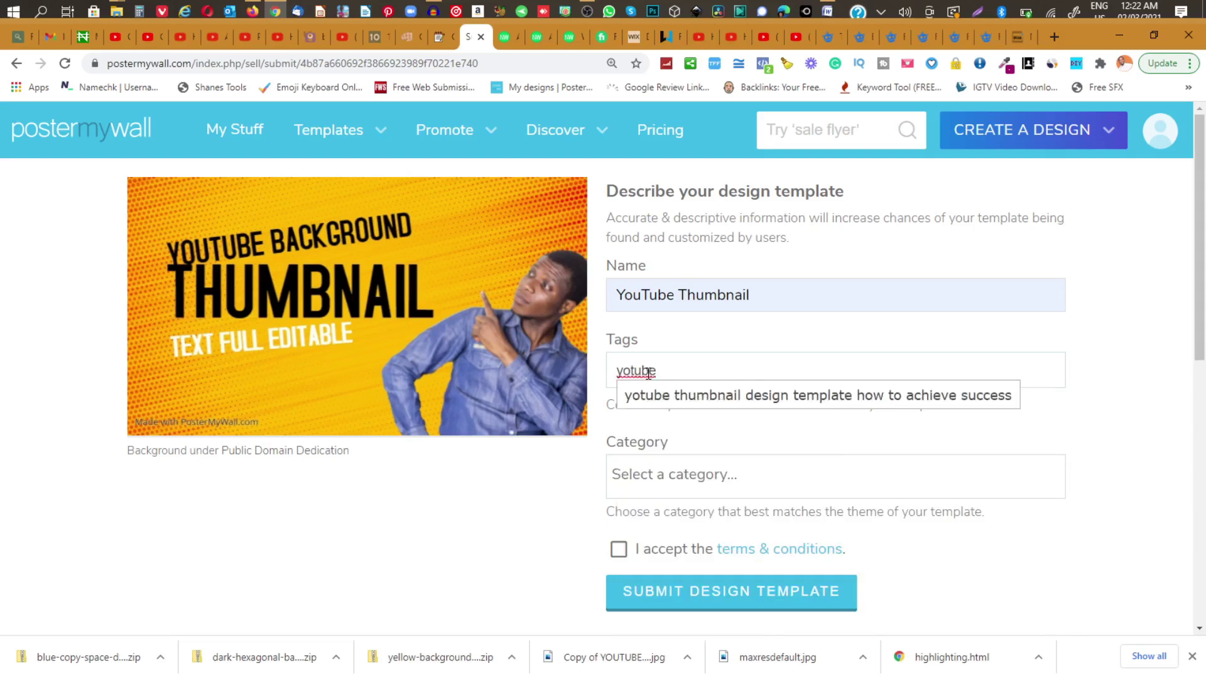
pyautogui.click(666, 389)
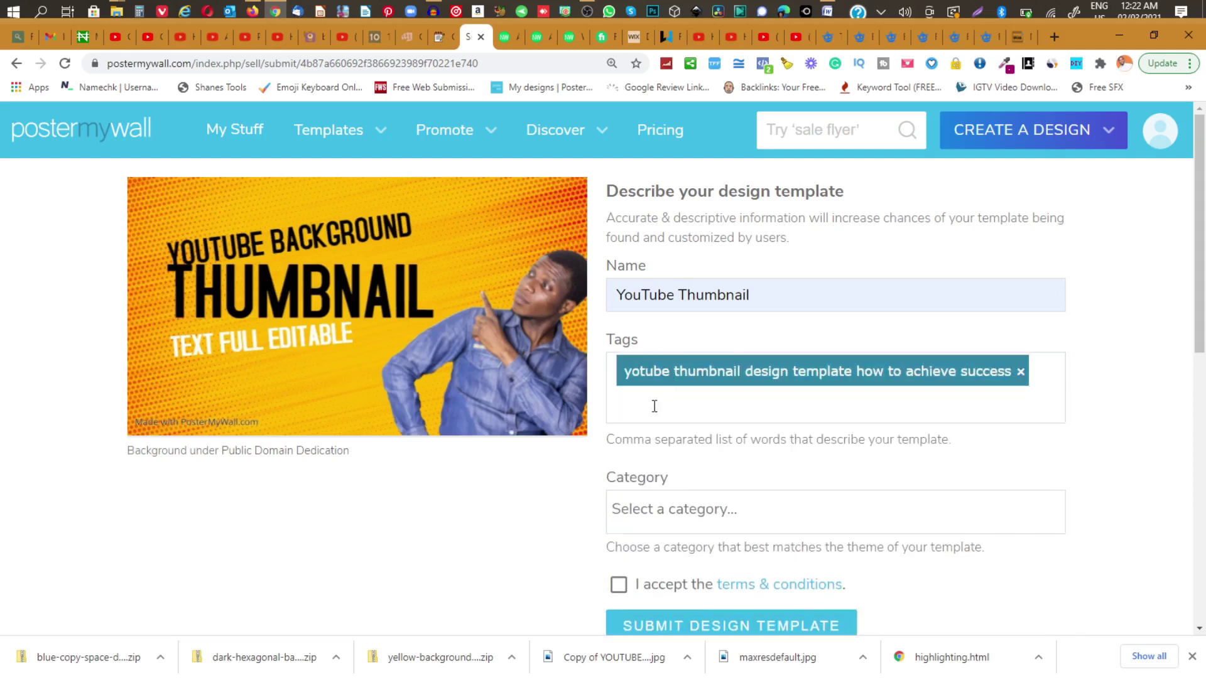
# - Add the suggested tag "youtube thumbnail" to the template
pyautogui.write('youtube')
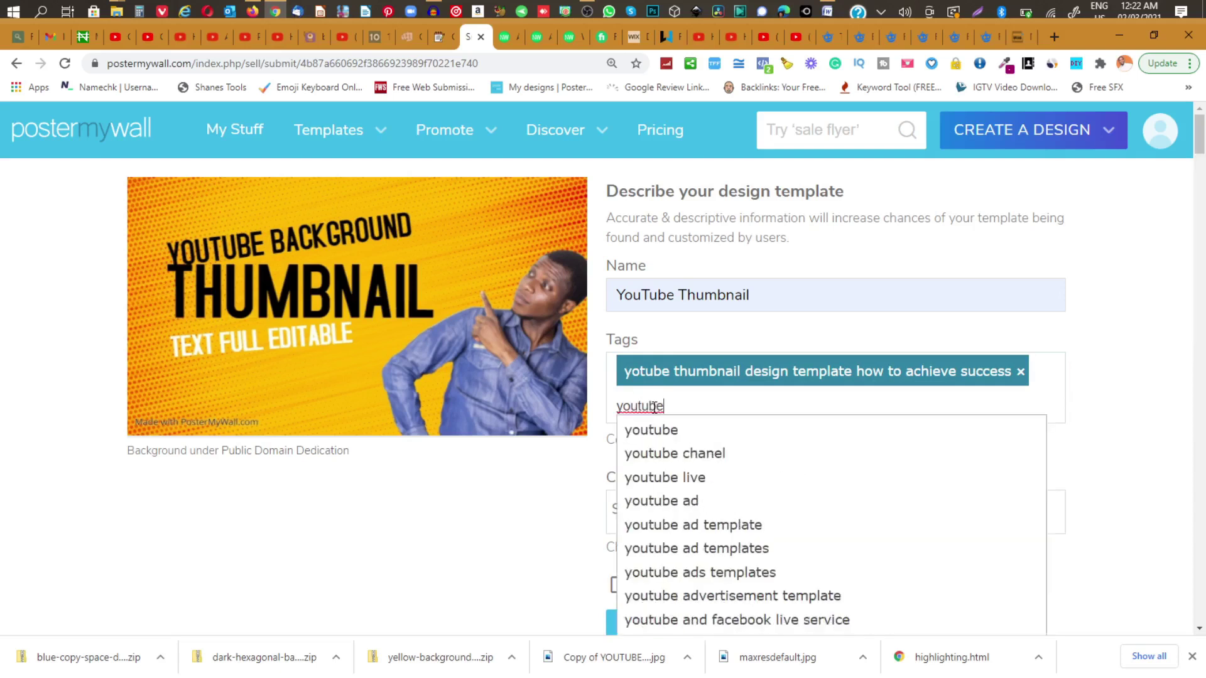
pyautogui.write(' thumb')
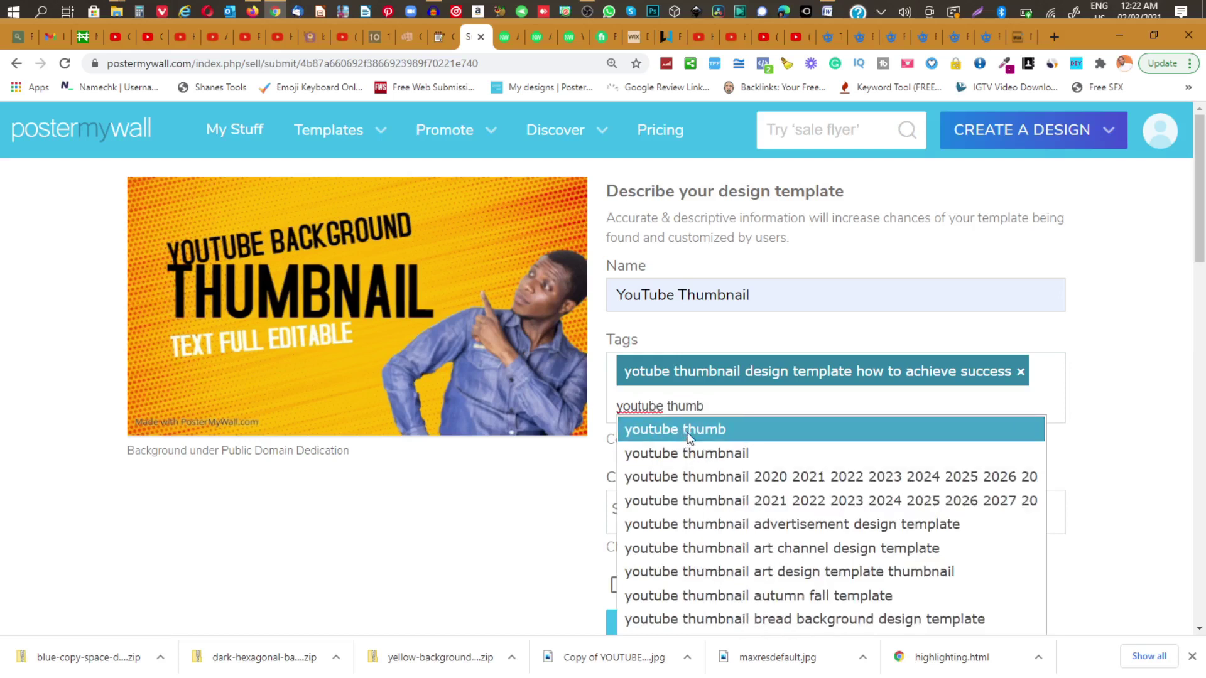
pyautogui.click(697, 450)
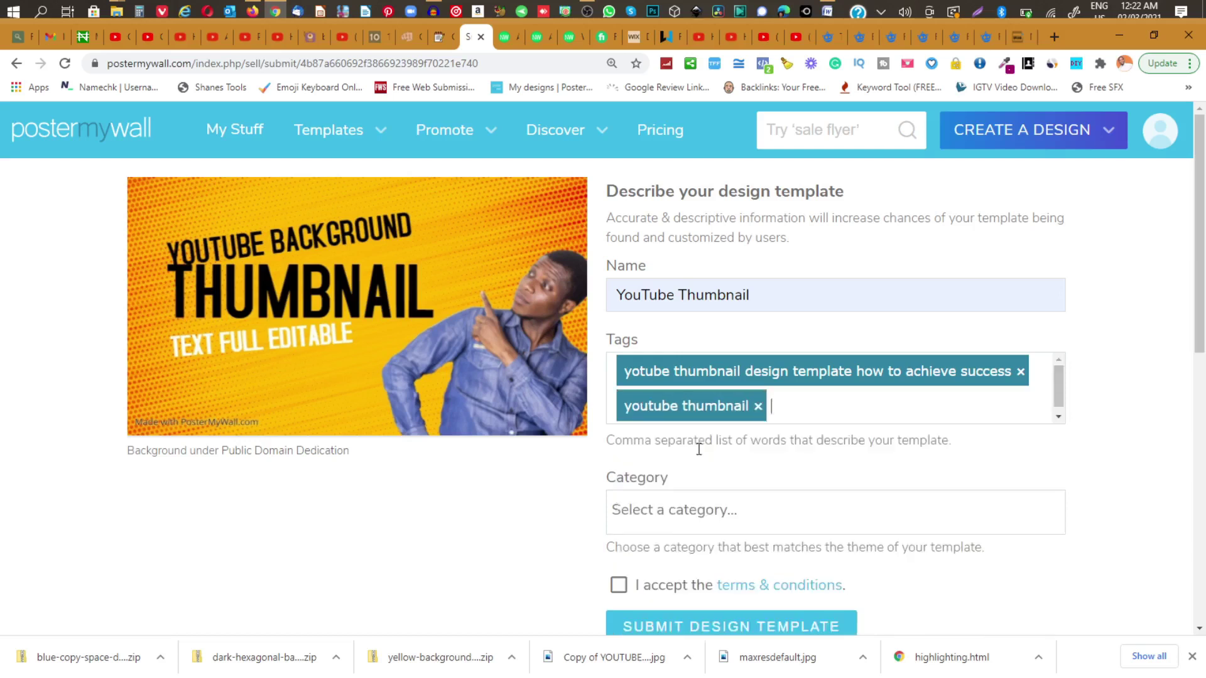
# - Look for a YouTube category among the available template categories, trying the filter text "you"
pyautogui.click(678, 515)
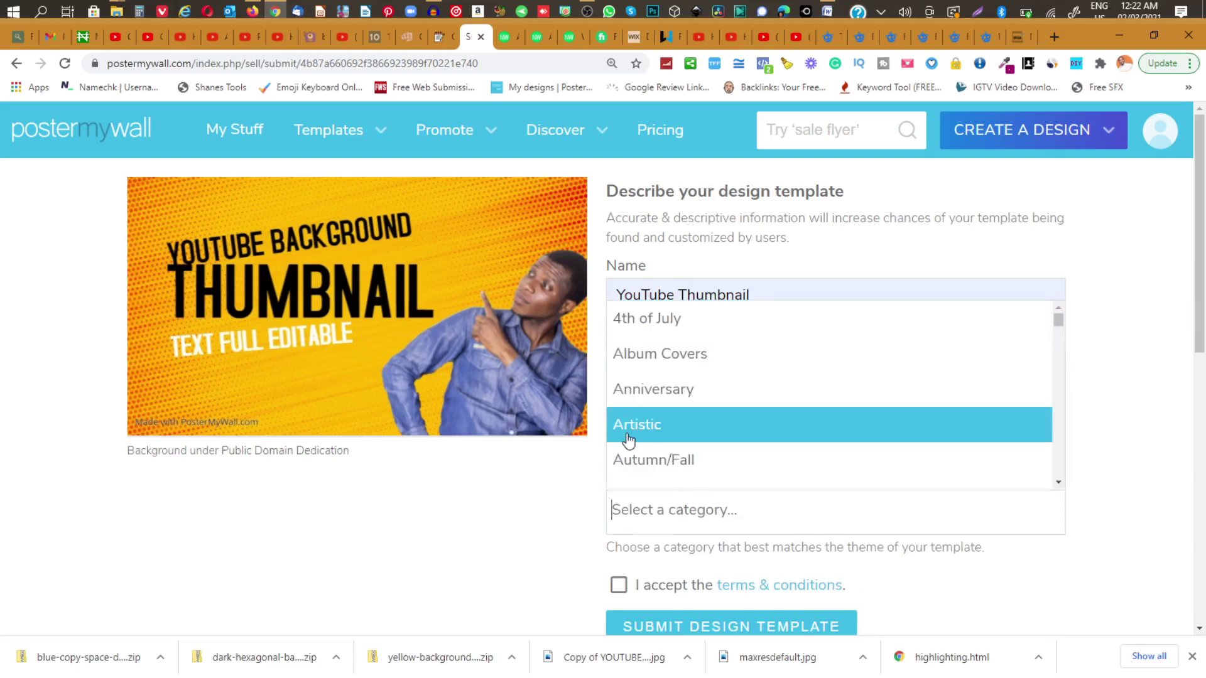
pyautogui.scroll(-2, 626, 437)
pyautogui.scroll(-3, 628, 440)
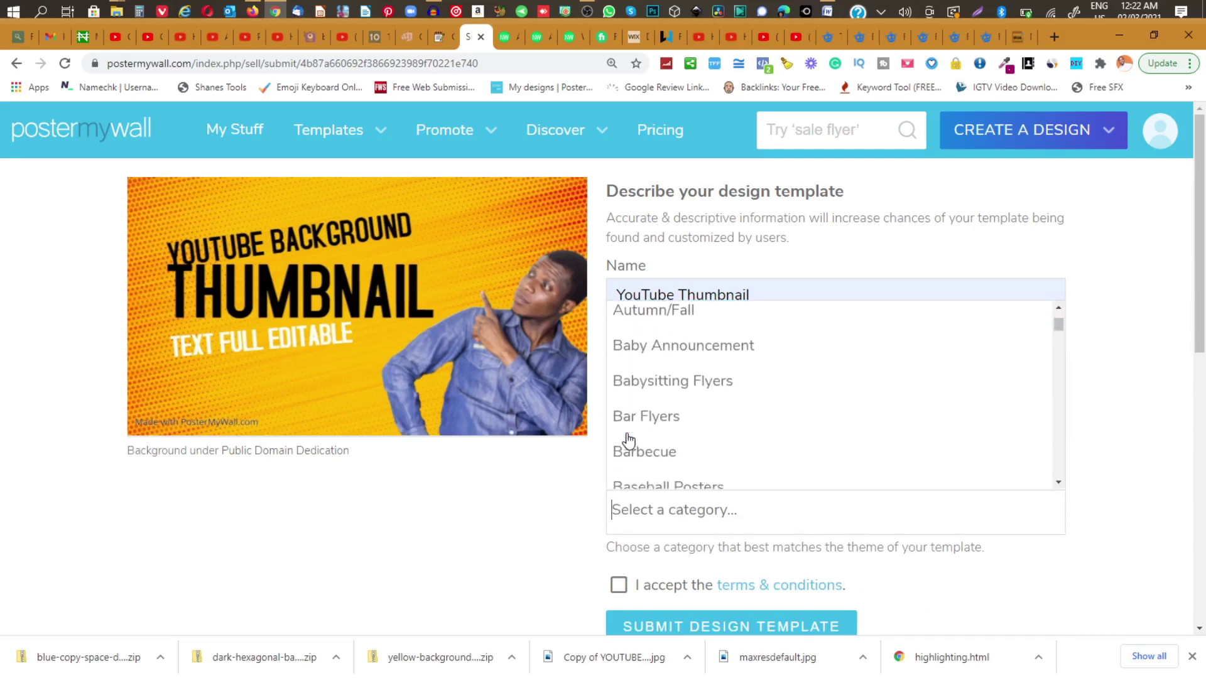
pyautogui.scroll(-4, 627, 440)
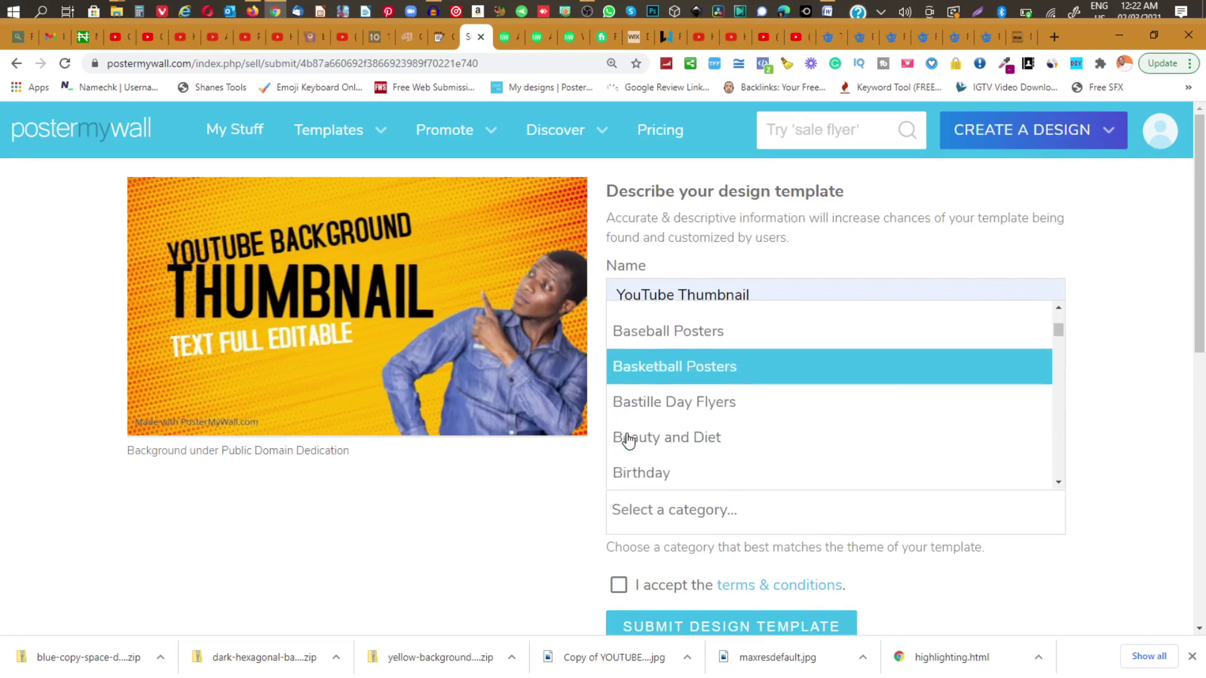
pyautogui.scroll(-5, 628, 439)
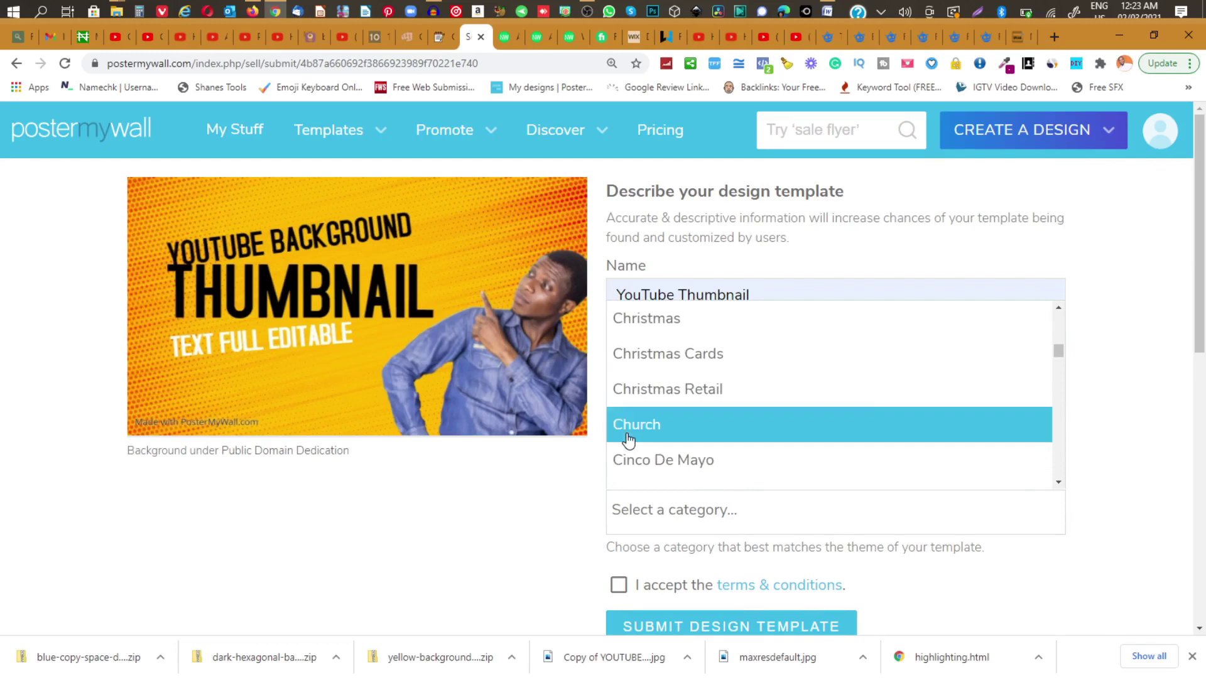
pyautogui.write('you')
pyautogui.press('BackSpace')
pyautogui.press('BackSpace')
pyautogui.press('BackSpace')
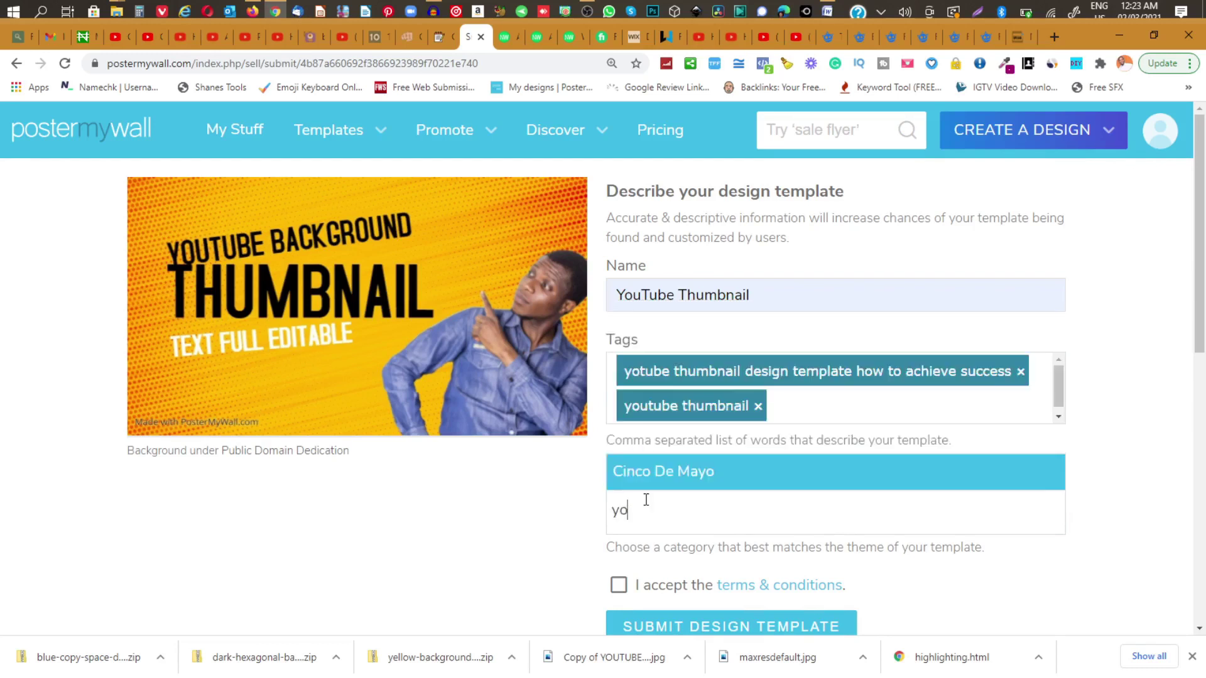
# - Browse the full list of template categories for one that suits the thumbnail design
pyautogui.scroll(-20, 670, 408)
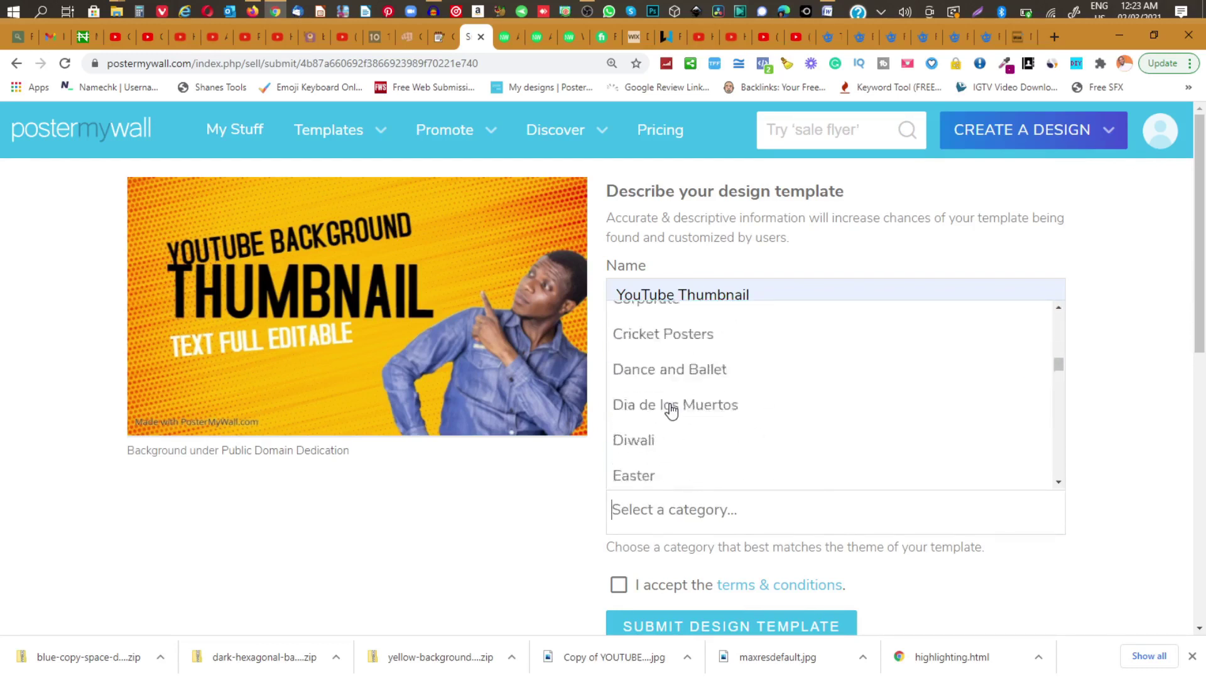
pyautogui.scroll(-5, 670, 411)
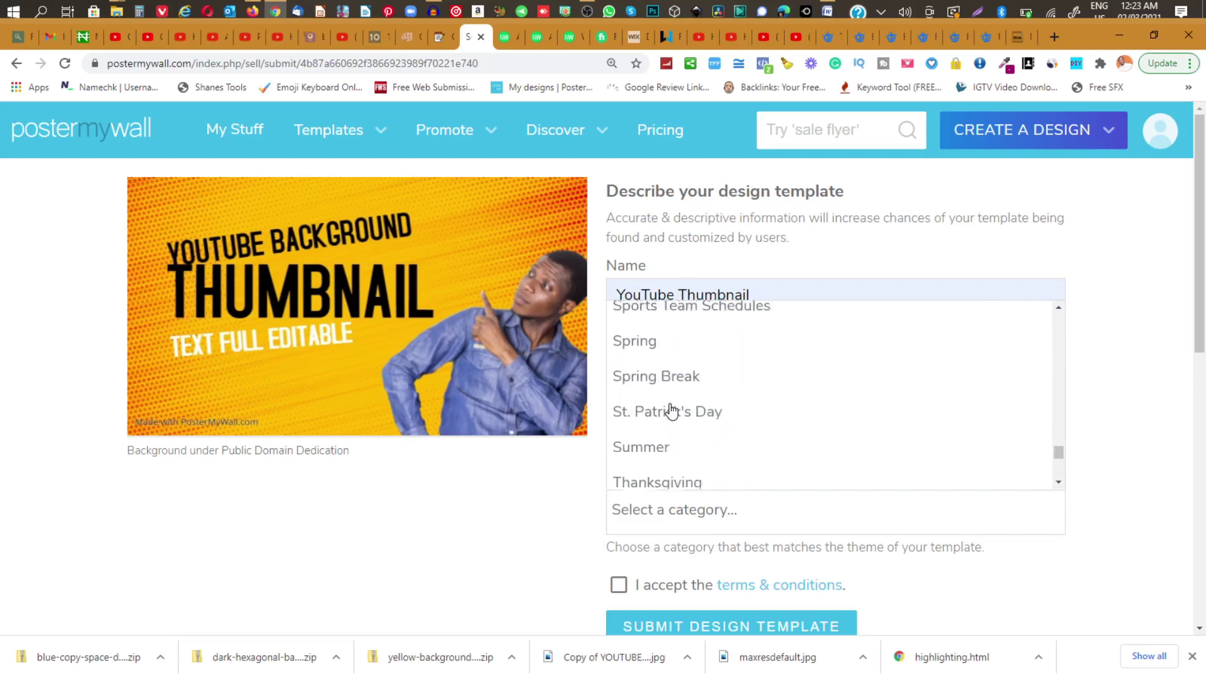
pyautogui.scroll(3, 670, 411)
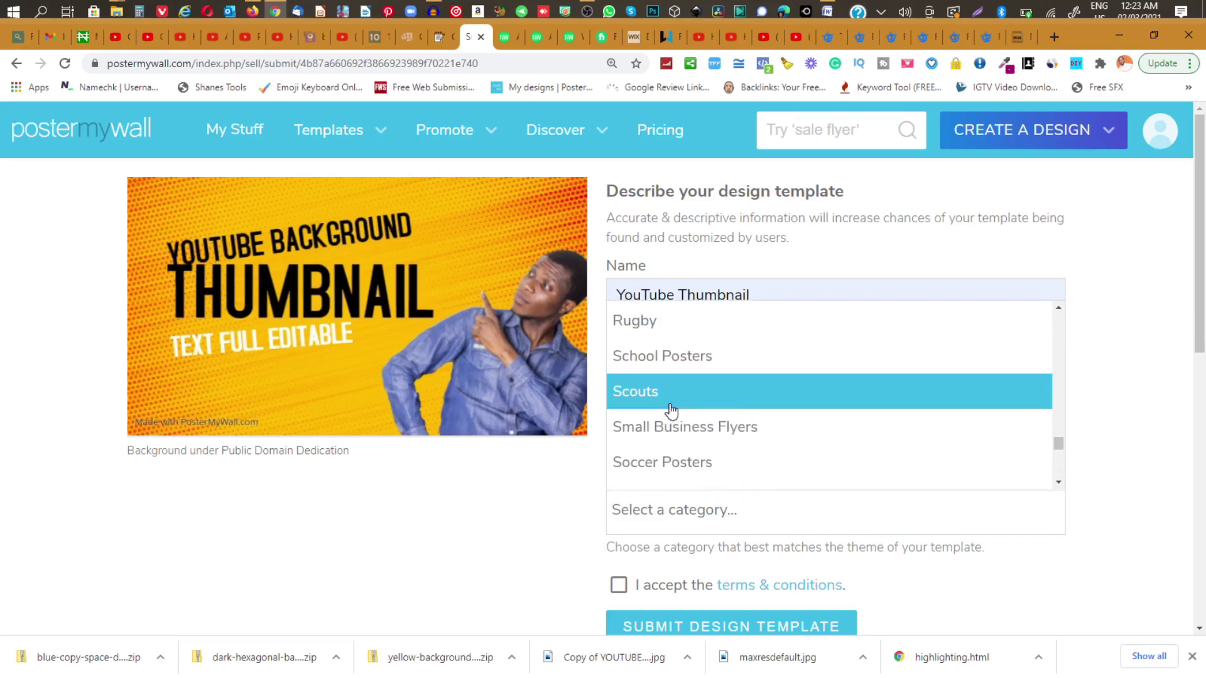
pyautogui.scroll(1, 671, 409)
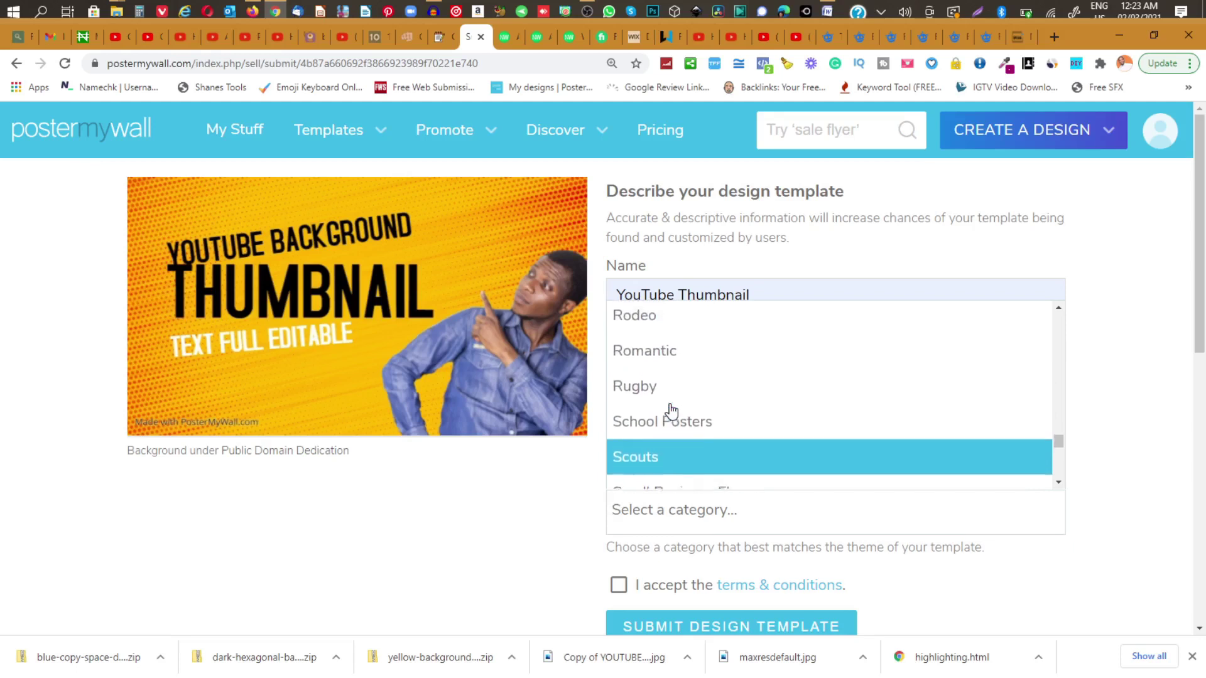
pyautogui.scroll(3, 670, 410)
pyautogui.scroll(2, 671, 410)
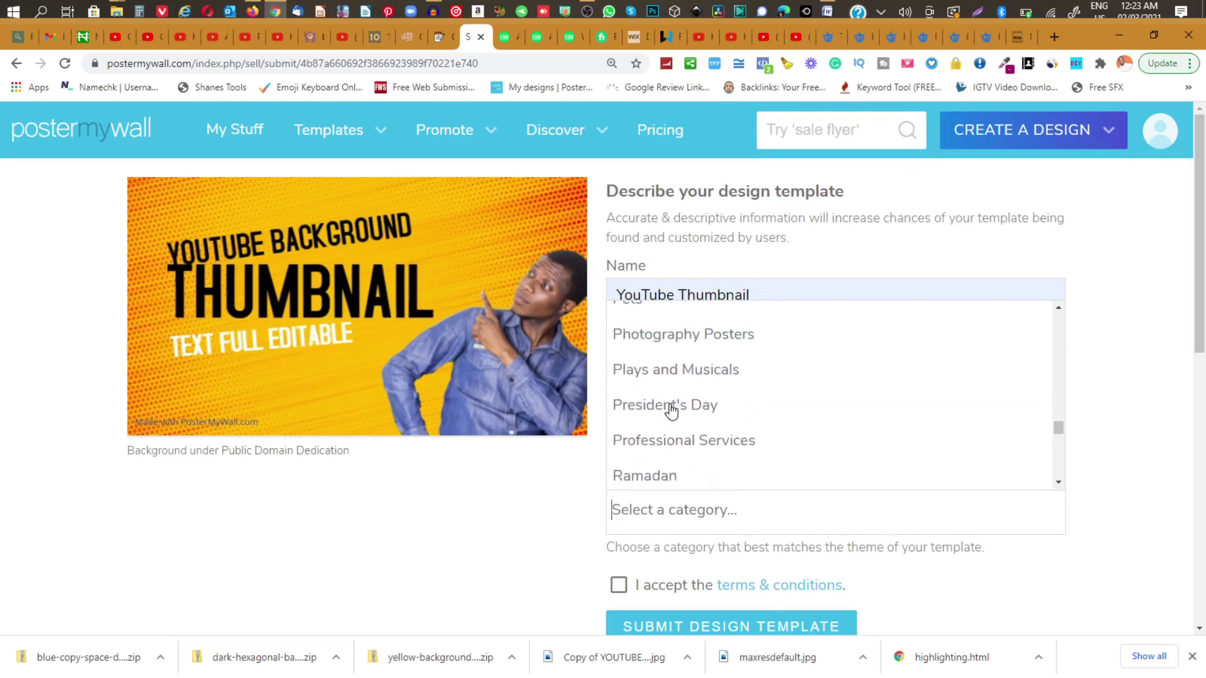
pyautogui.scroll(4, 670, 409)
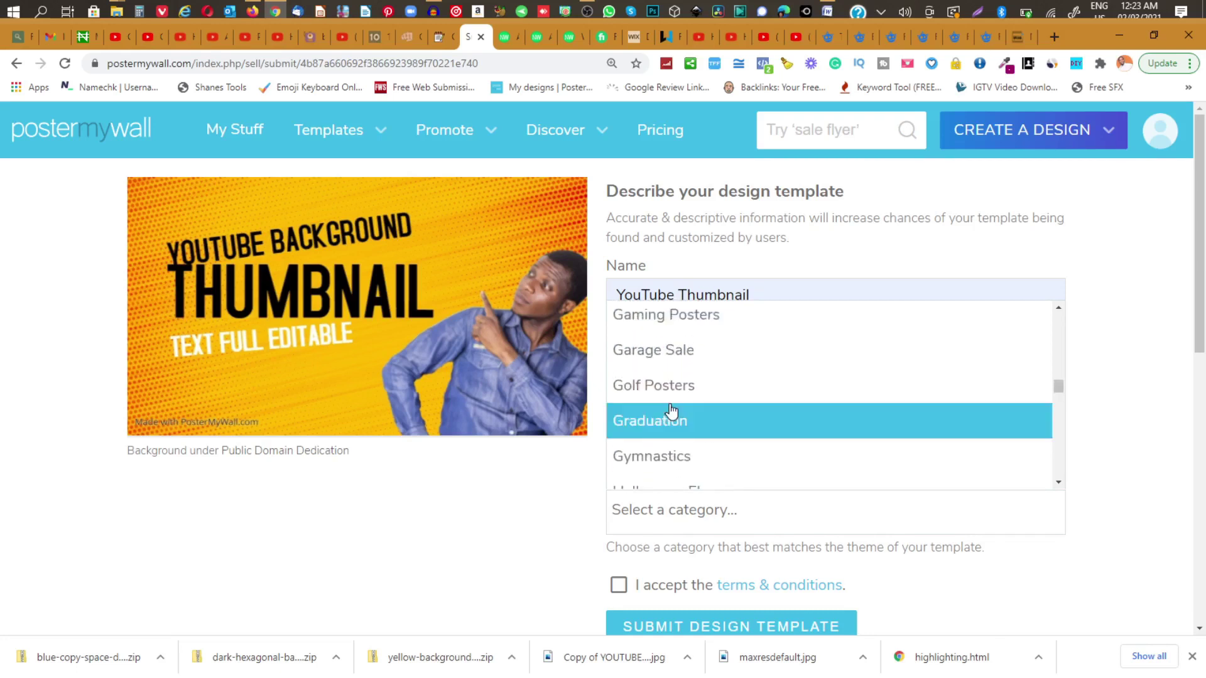
pyautogui.scroll(-1, 670, 409)
pyautogui.scroll(2, 671, 410)
pyautogui.scroll(1, 671, 409)
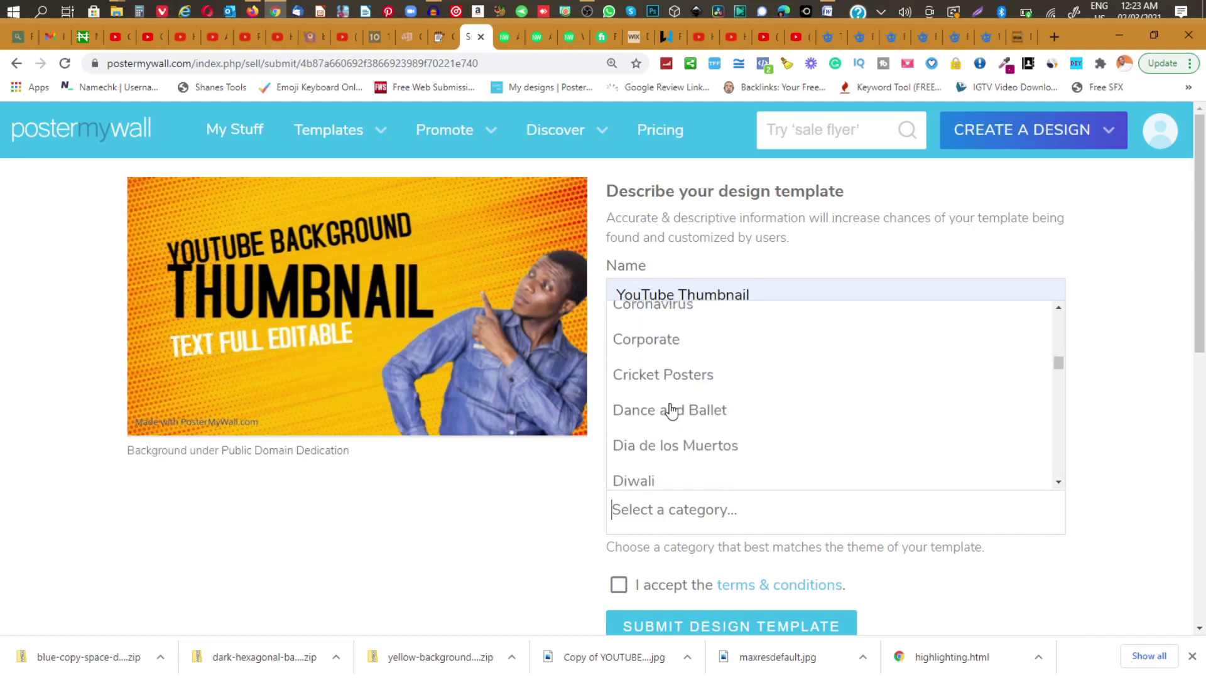
pyautogui.scroll(2, 671, 410)
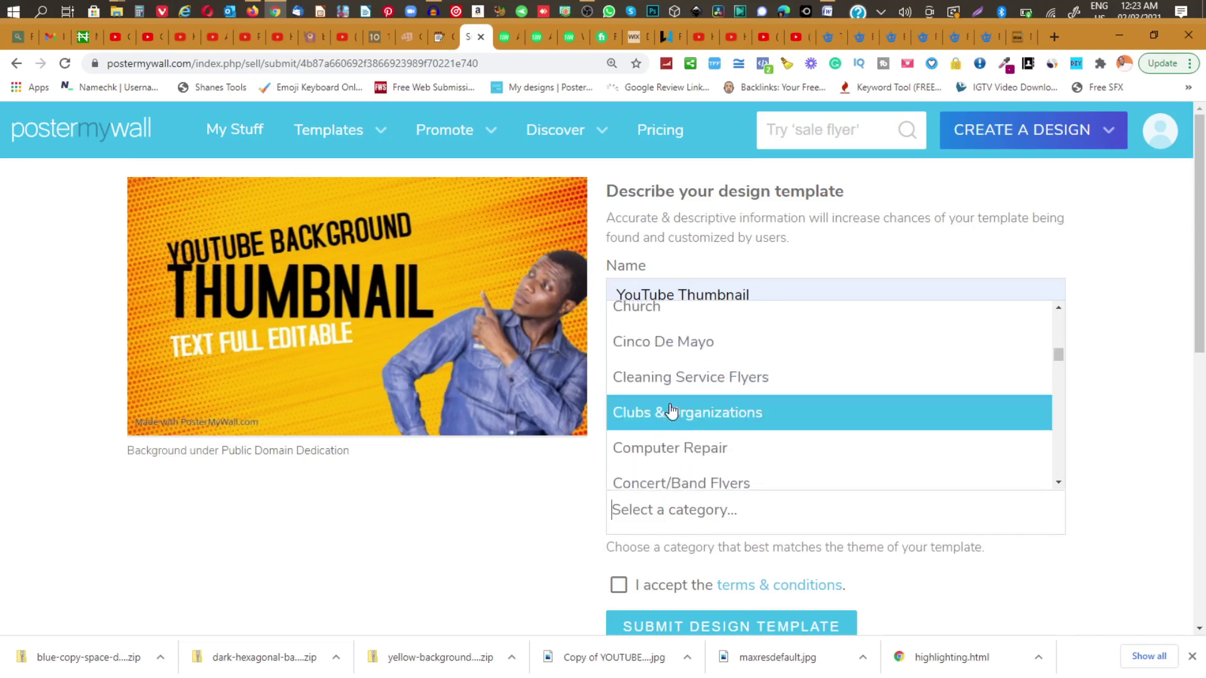
pyautogui.scroll(2, 670, 410)
pyautogui.scroll(2, 671, 409)
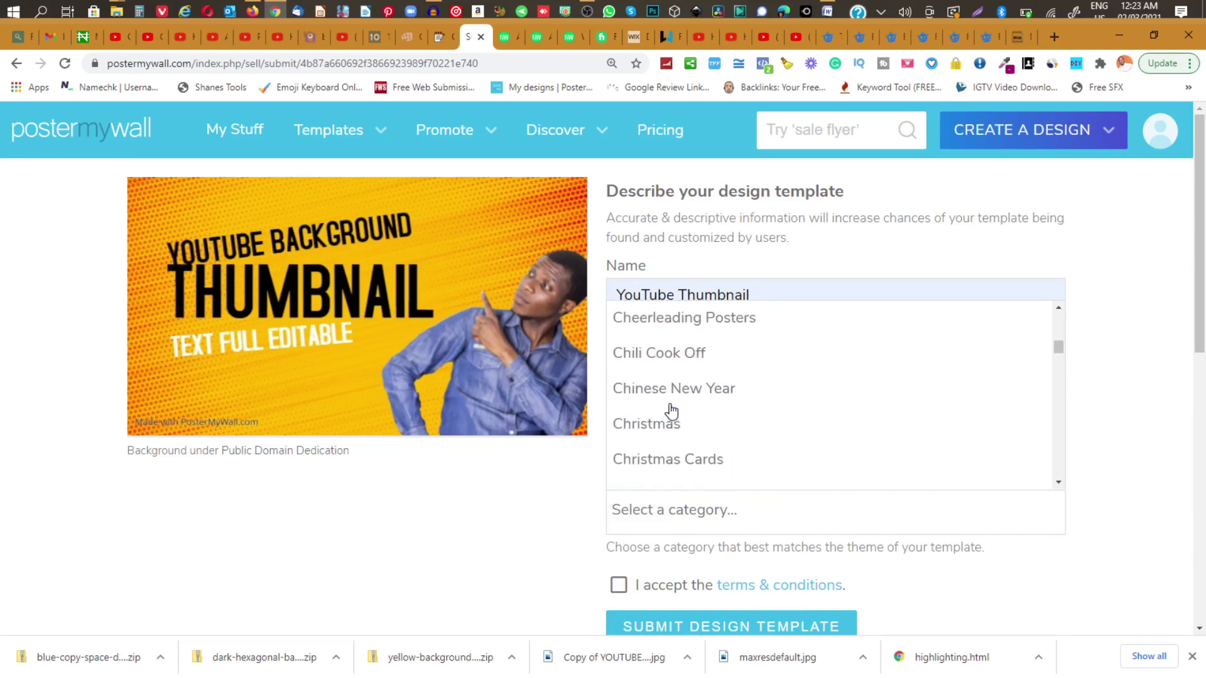
pyautogui.scroll(1, 671, 410)
pyautogui.scroll(5, 670, 409)
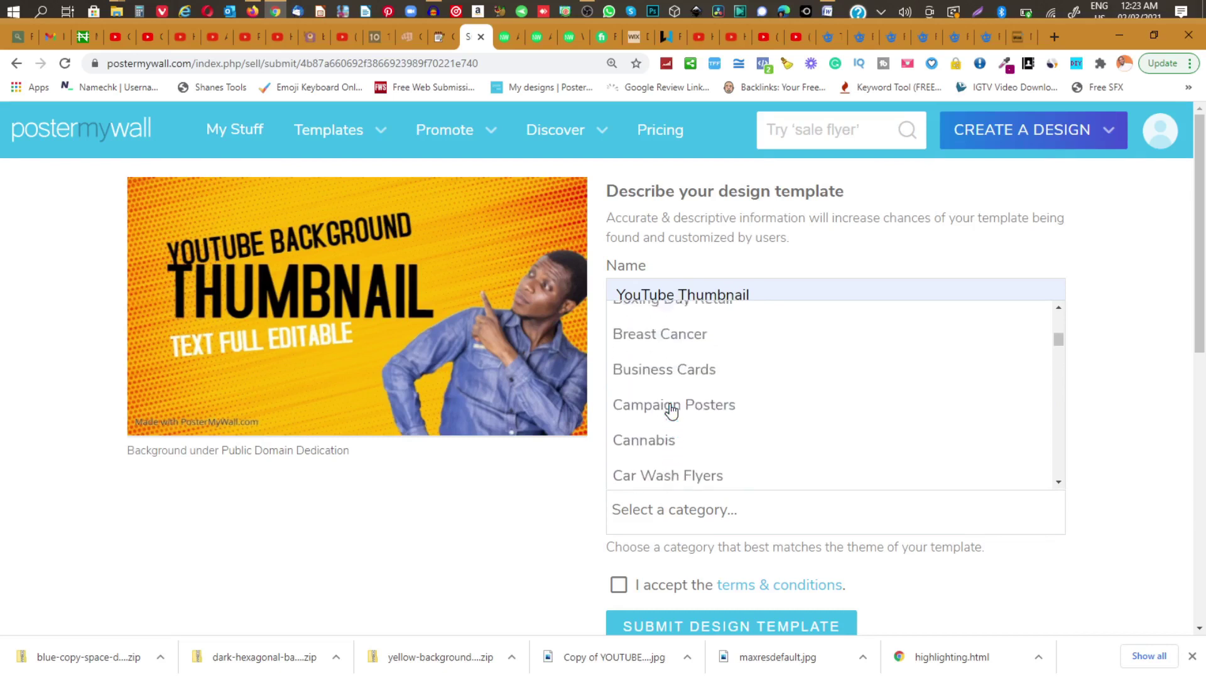
pyautogui.scroll(5, 671, 409)
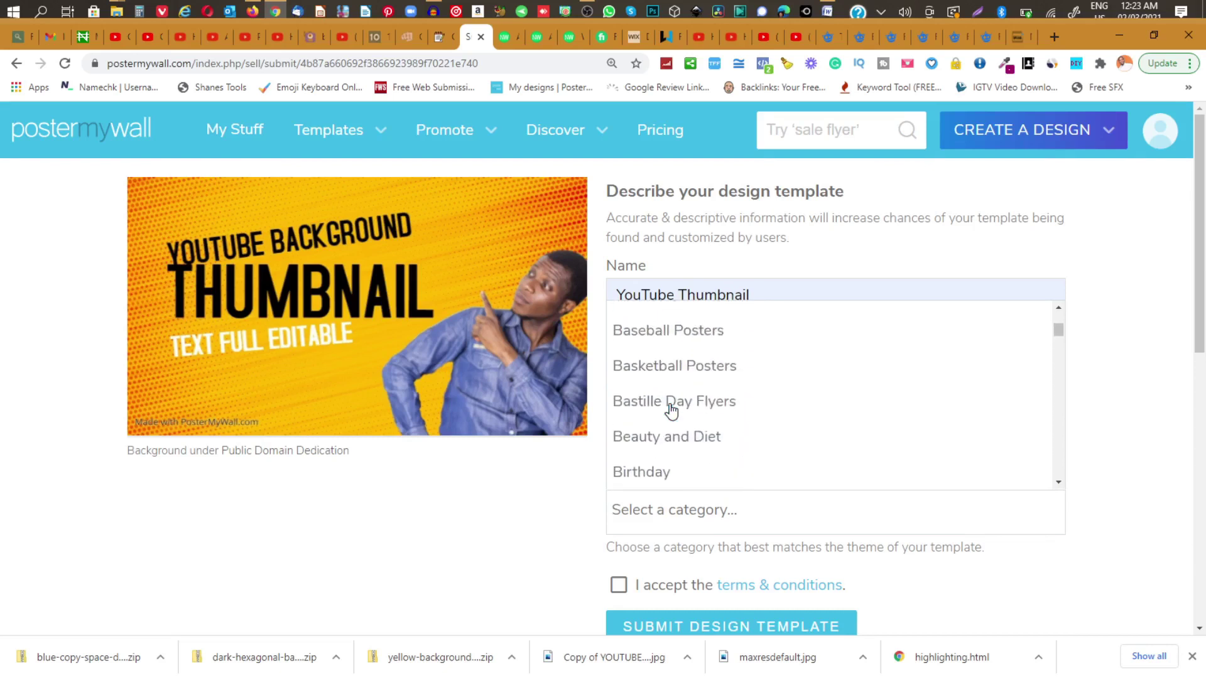
pyautogui.scroll(2, 671, 410)
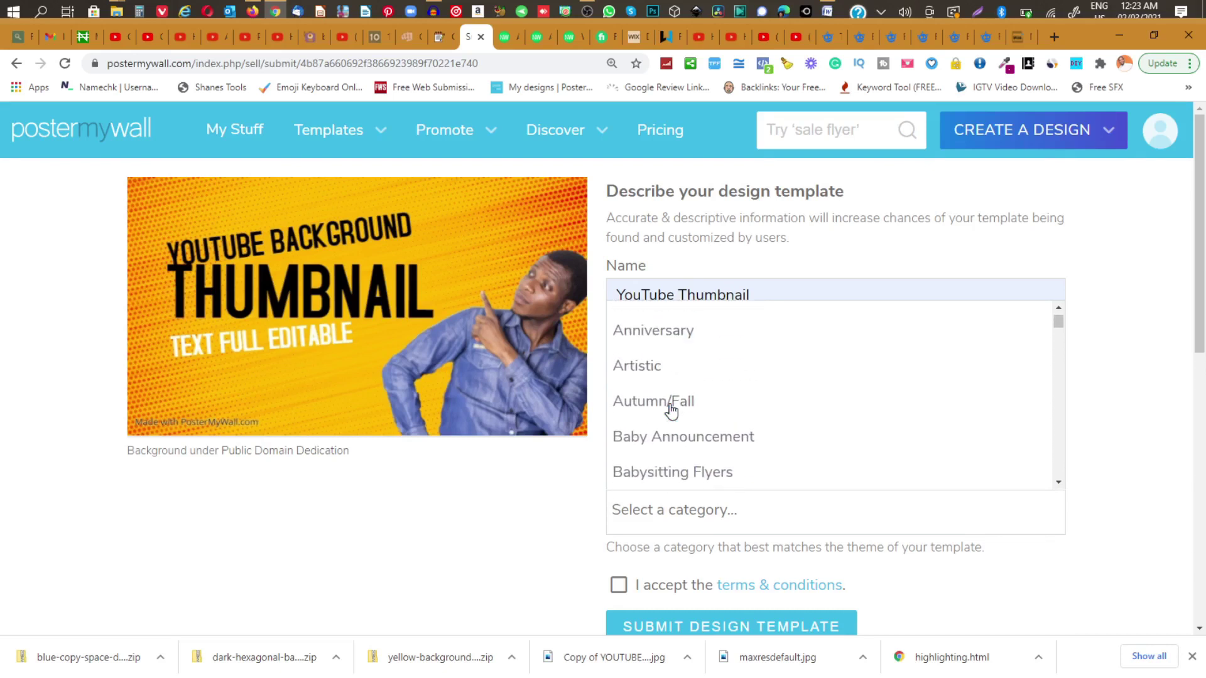
pyautogui.scroll(1, 671, 410)
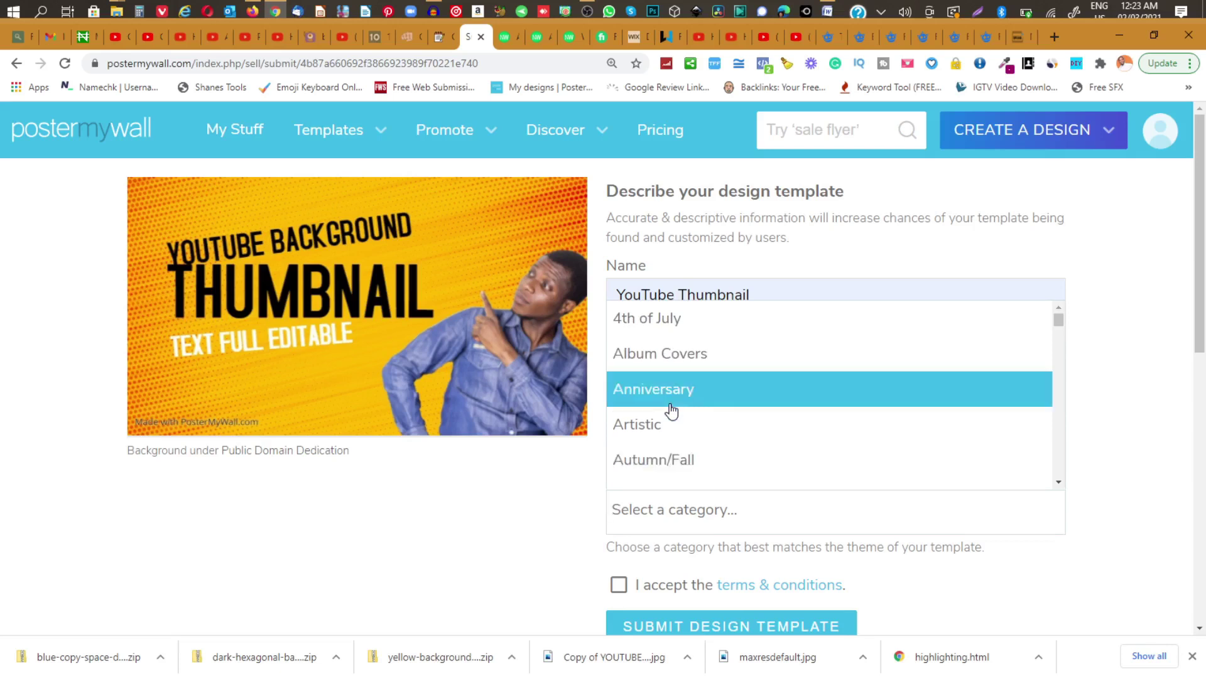
# - Assign the categories Bar Flyers and Event Flyers to the template
pyautogui.write('f')
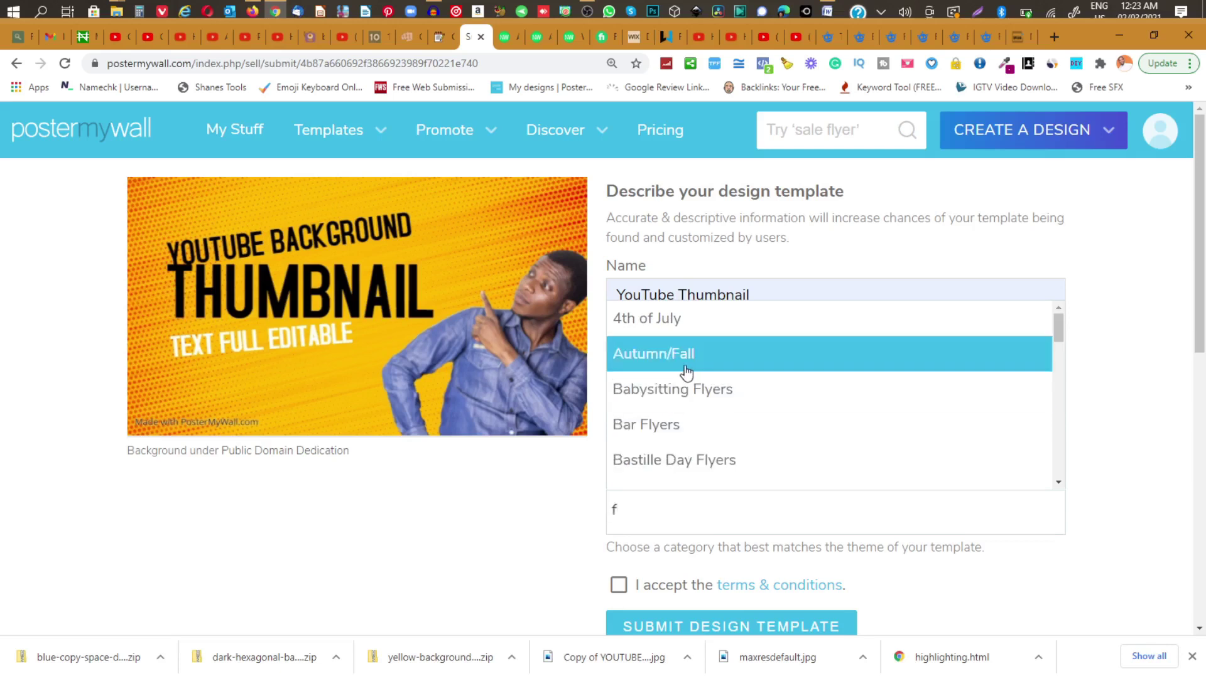
pyautogui.click(675, 432)
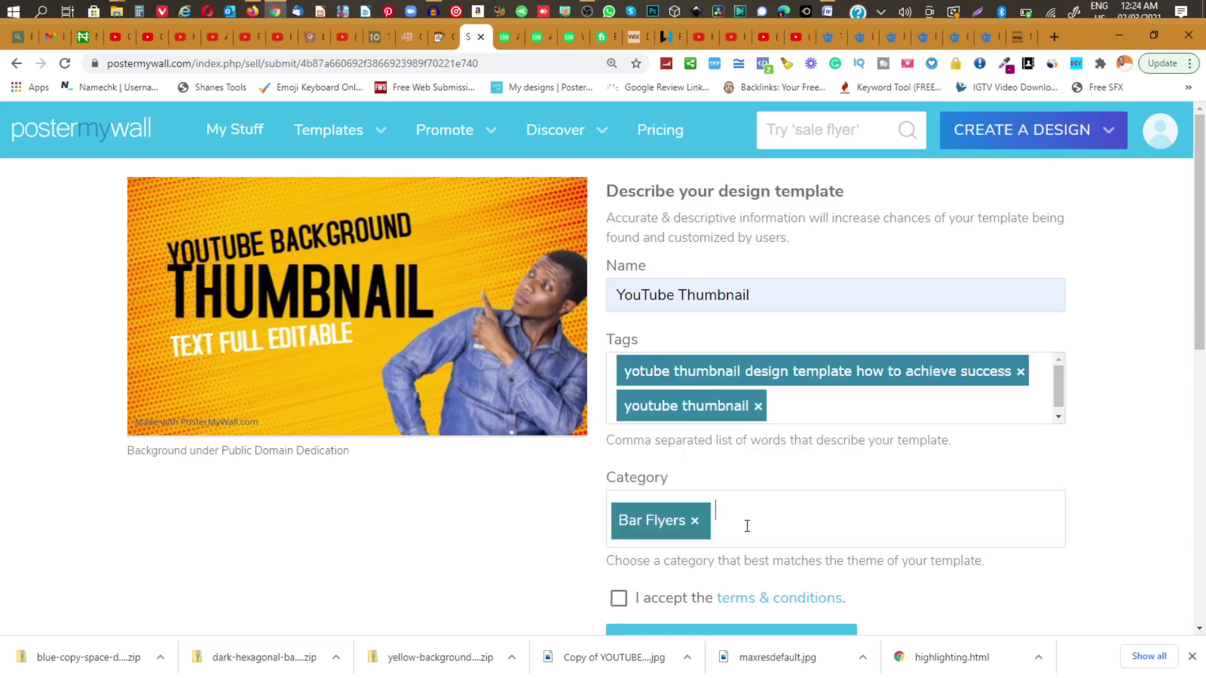
pyautogui.write('flyer')
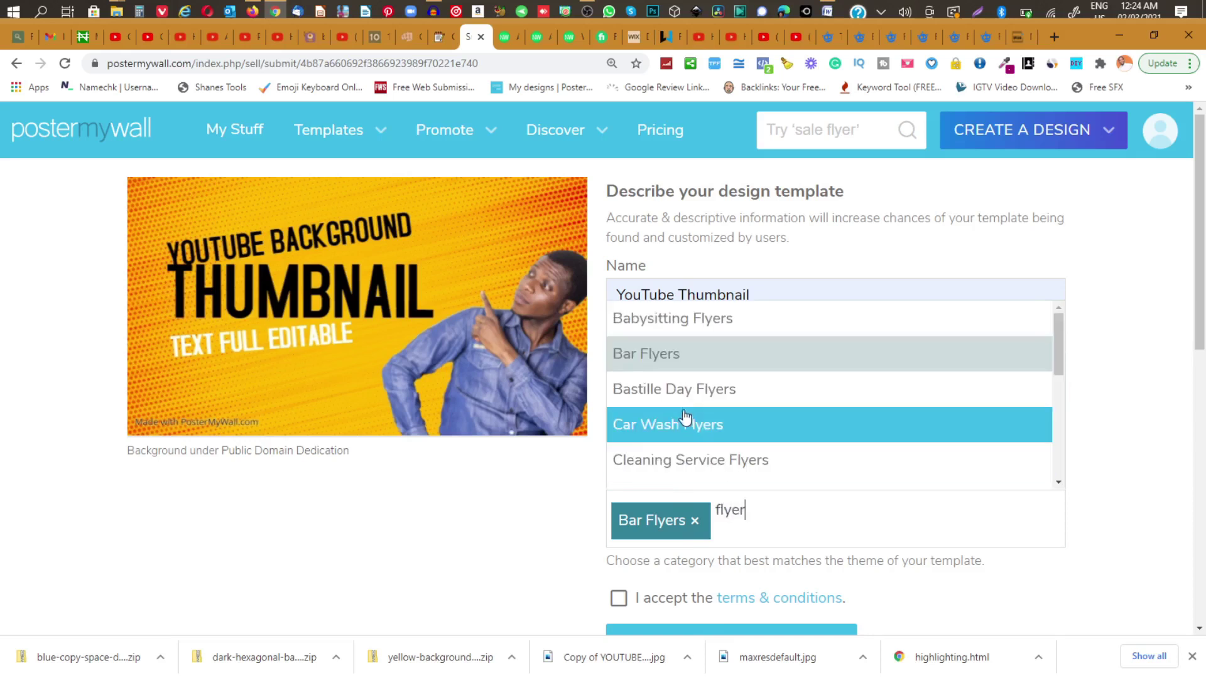
pyautogui.scroll(-2, 684, 411)
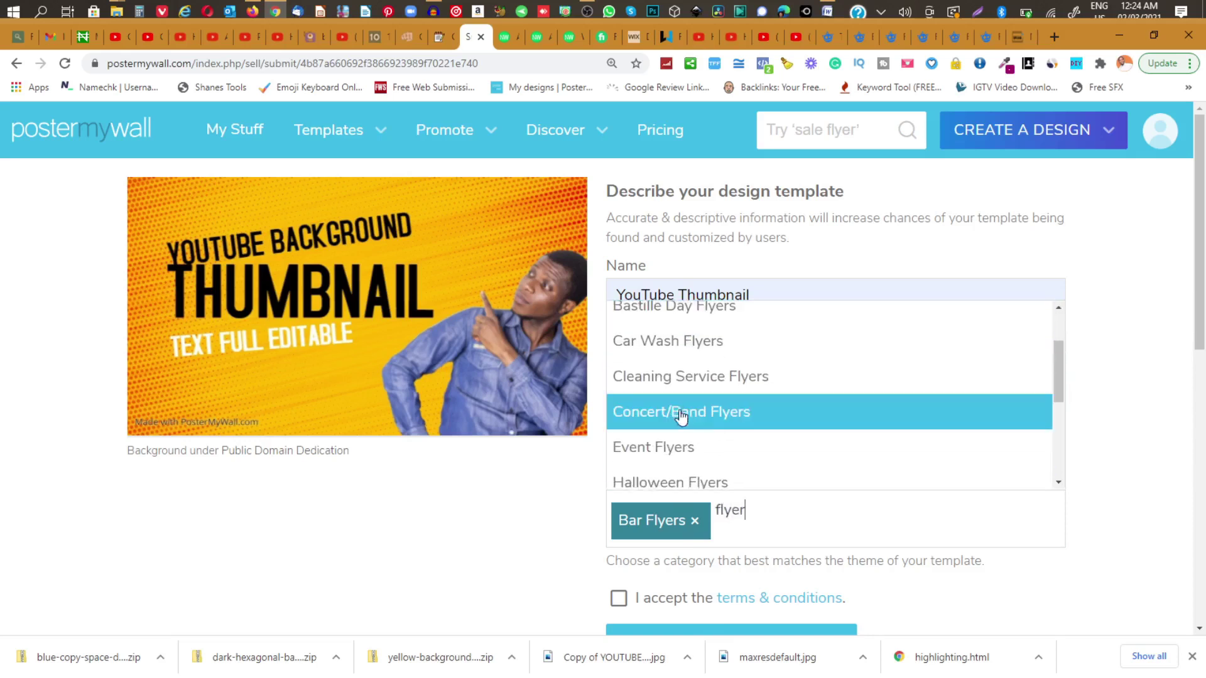
pyautogui.click(683, 450)
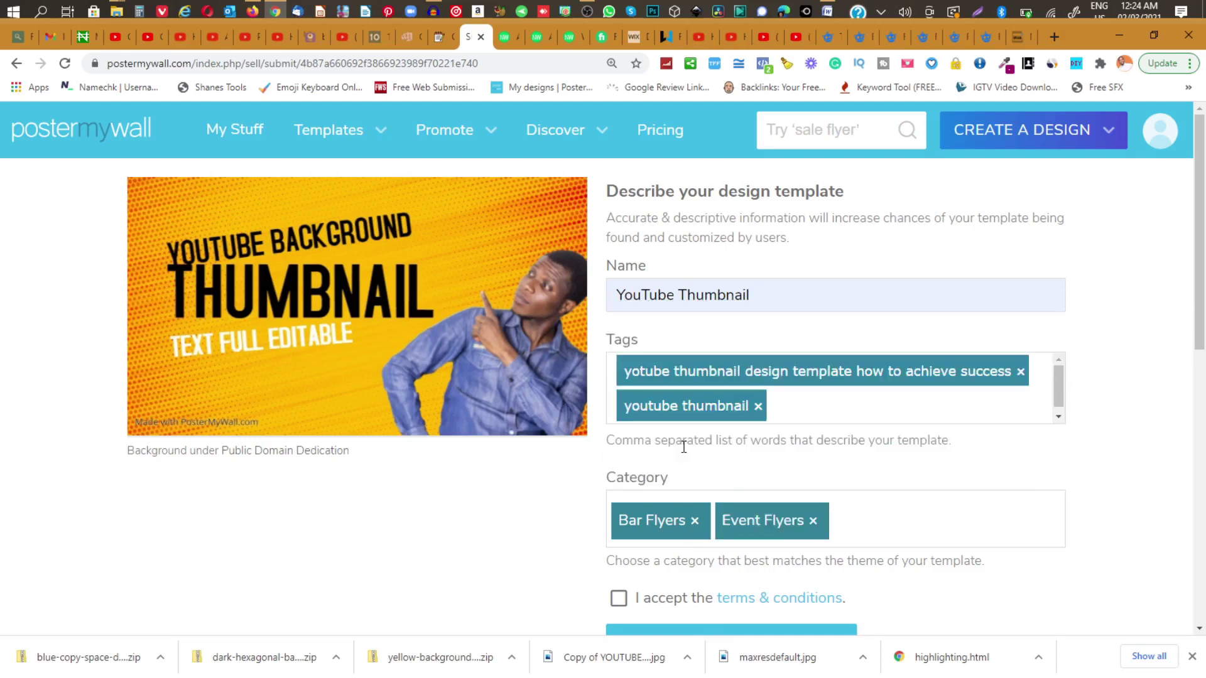
# - Accept the terms and conditions and submit the design template
pyautogui.write('y')
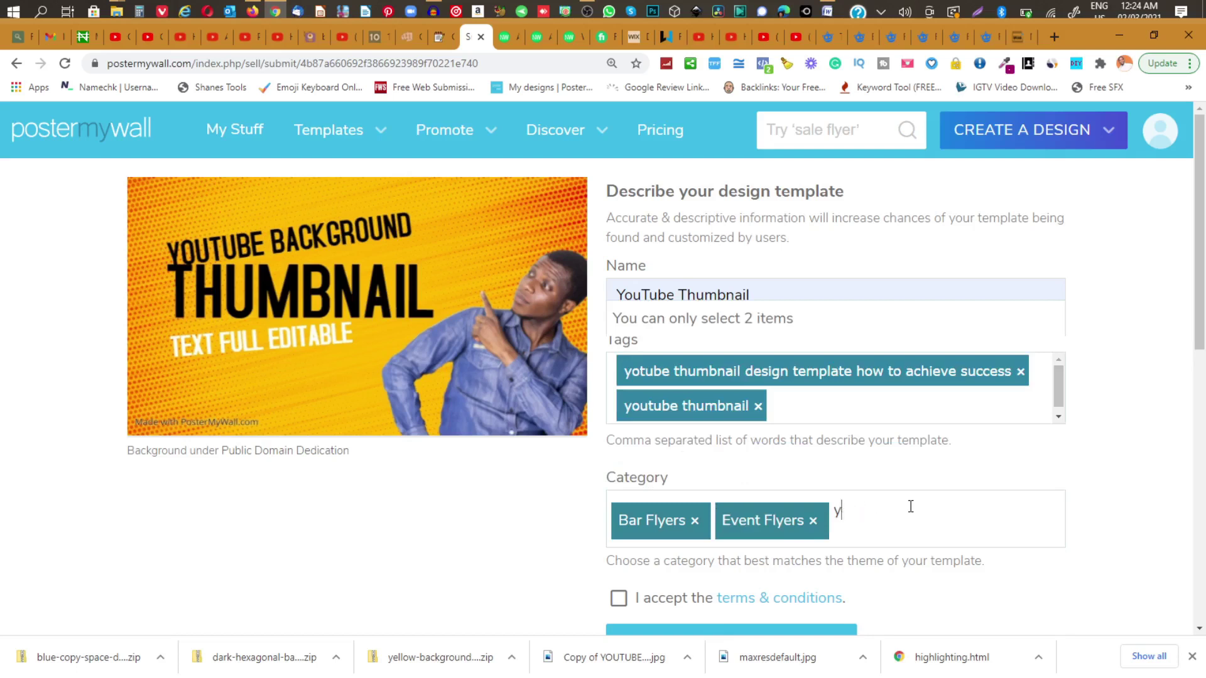
pyautogui.click(619, 598)
pyautogui.scroll(-1, 704, 562)
pyautogui.scroll(-1, 704, 562)
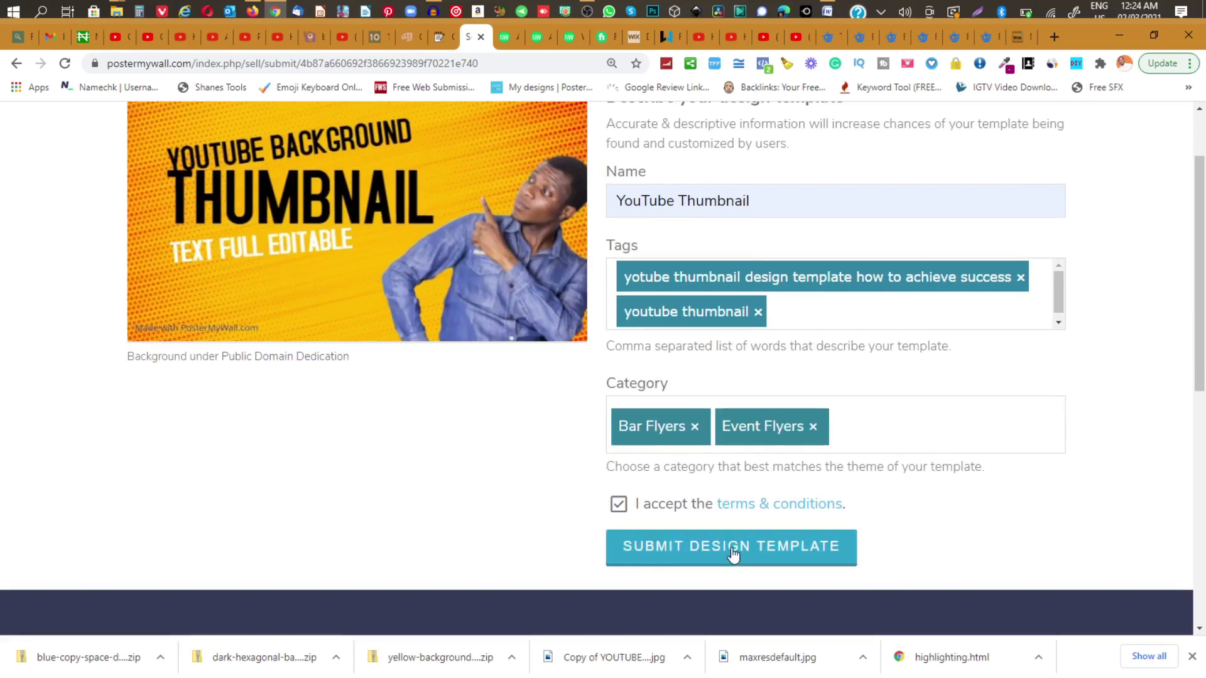
pyautogui.click(731, 547)
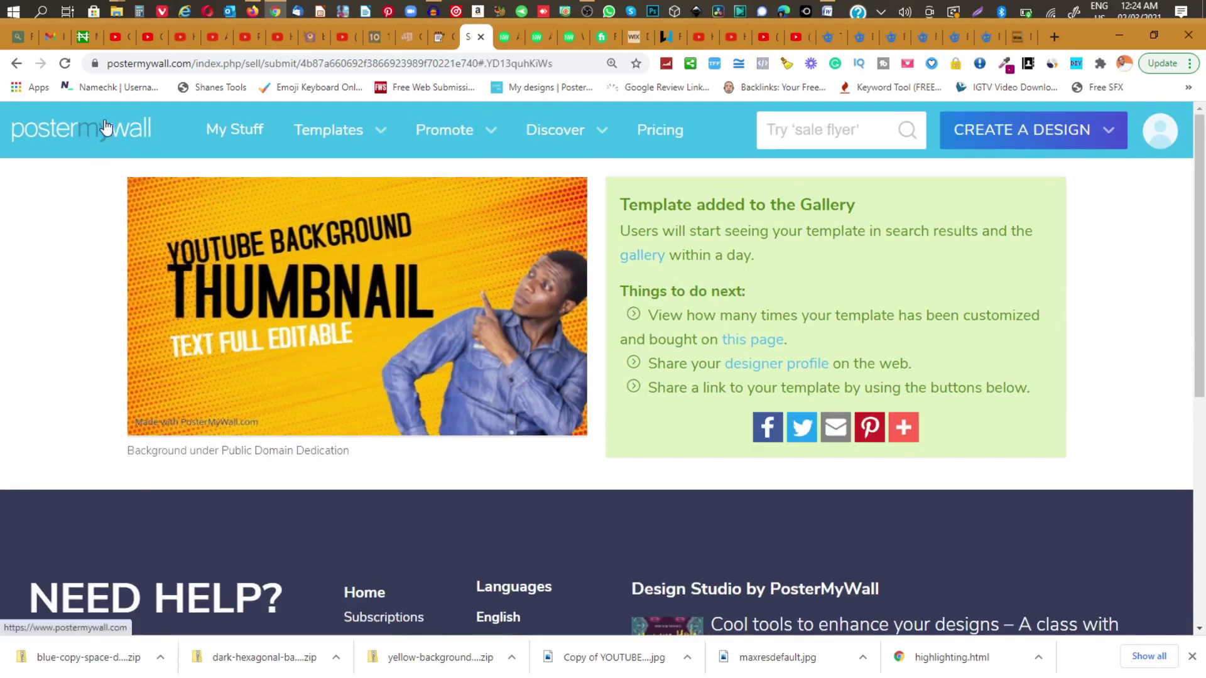
# - Open the list of own designs and examine the uses and sales of the published templates
pyautogui.click(229, 130)
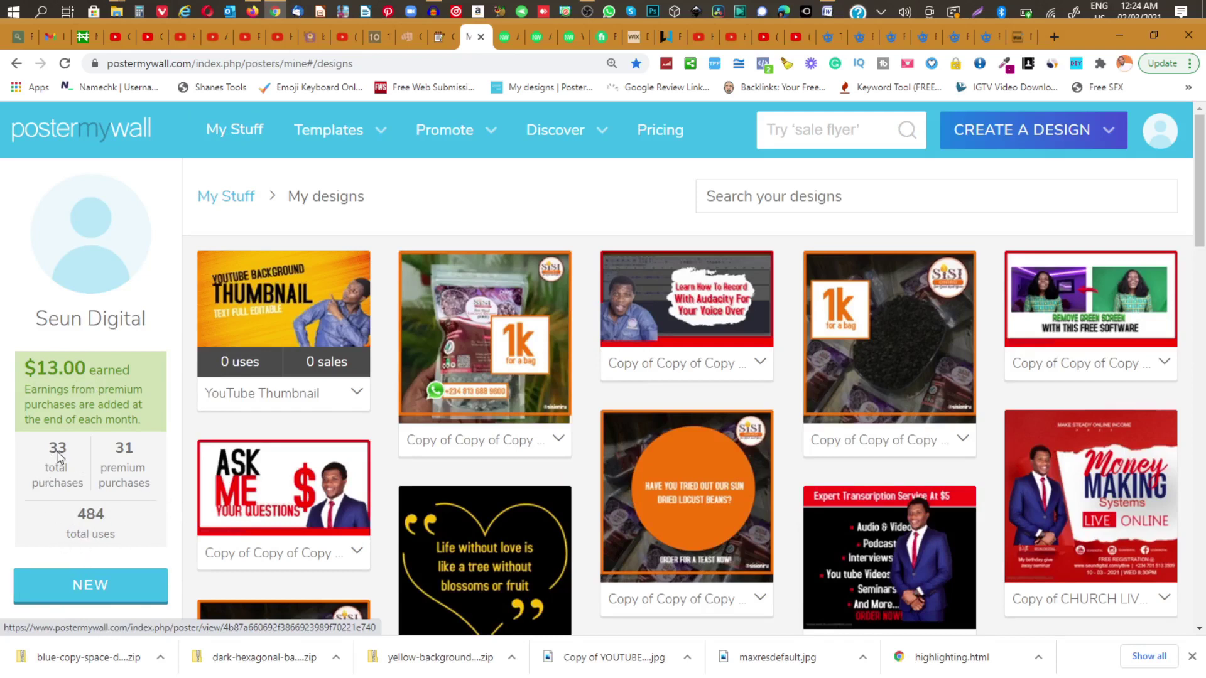
pyautogui.moveTo(272, 270)
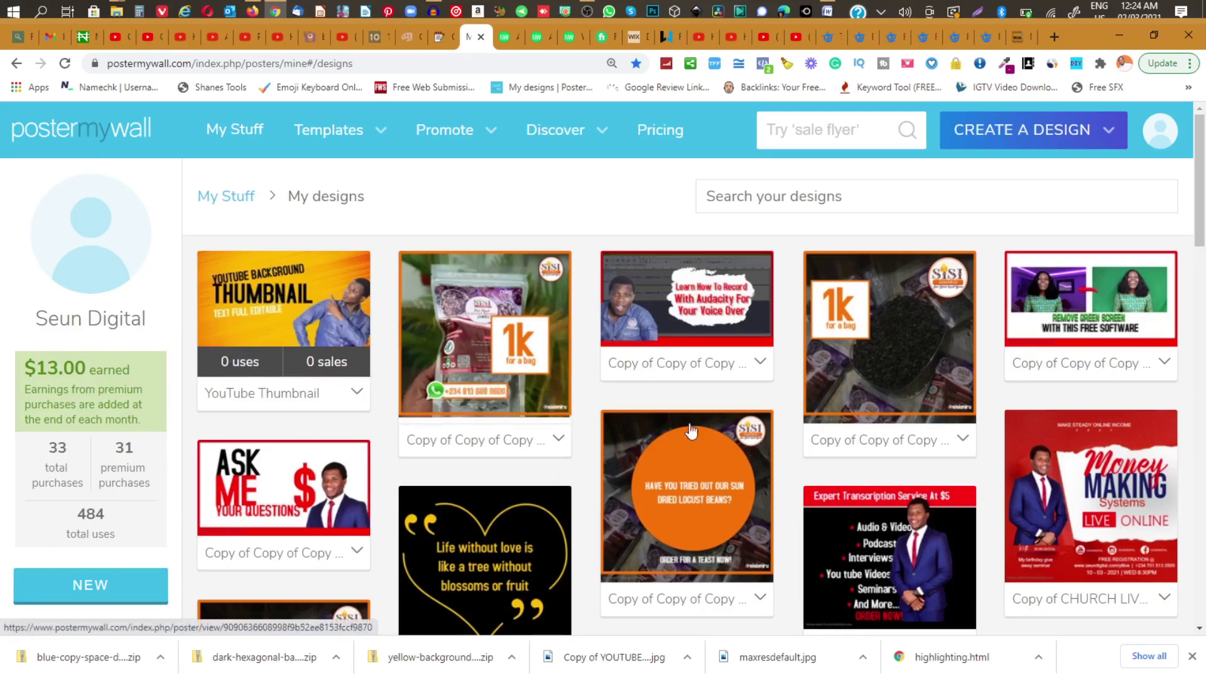
pyautogui.moveTo(708, 453)
pyautogui.scroll(-4, 708, 453)
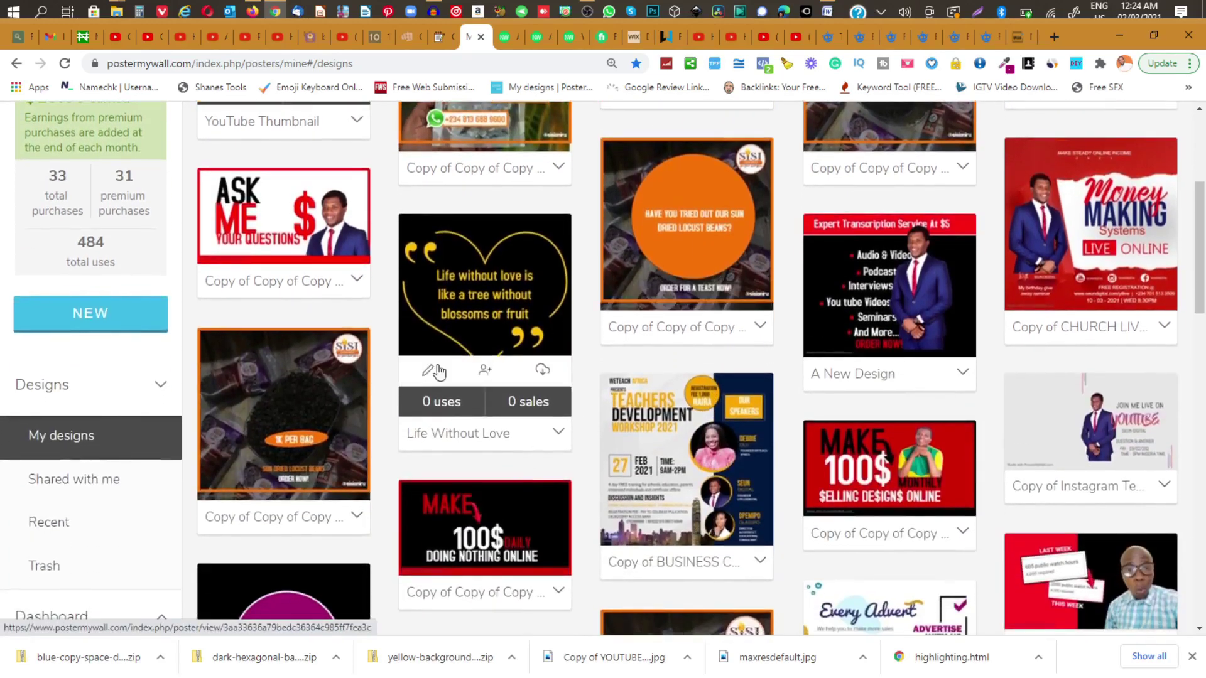
pyautogui.scroll(-5, 899, 444)
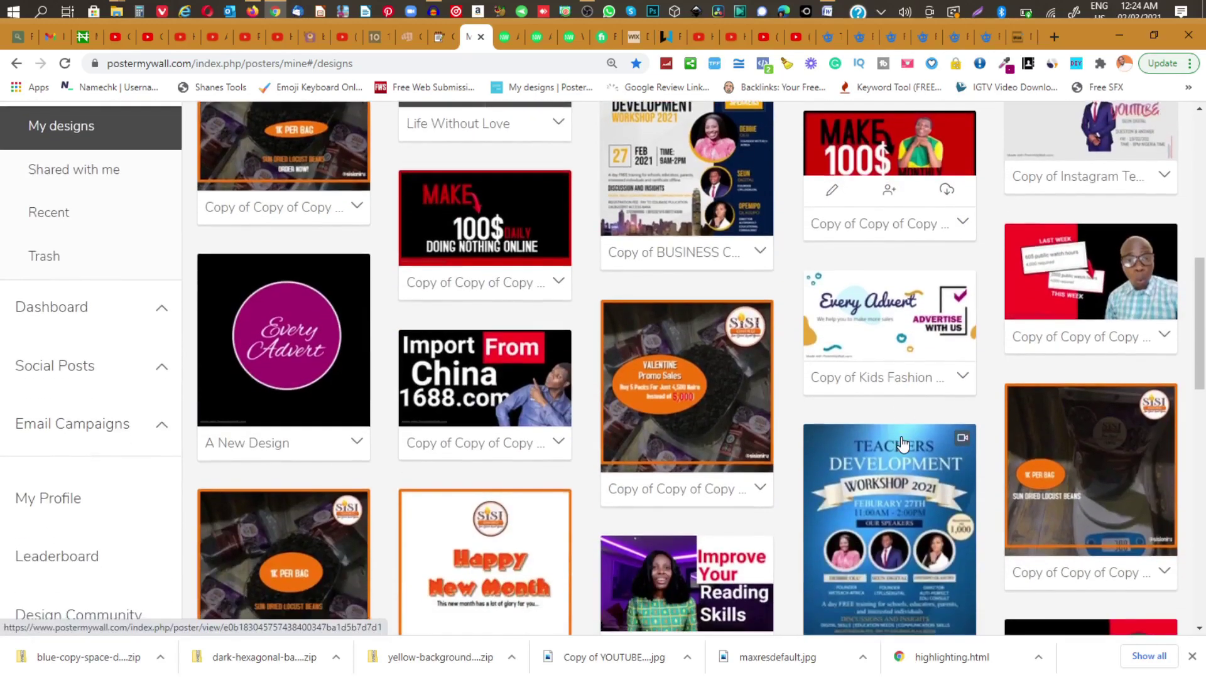
pyautogui.scroll(-7, 902, 443)
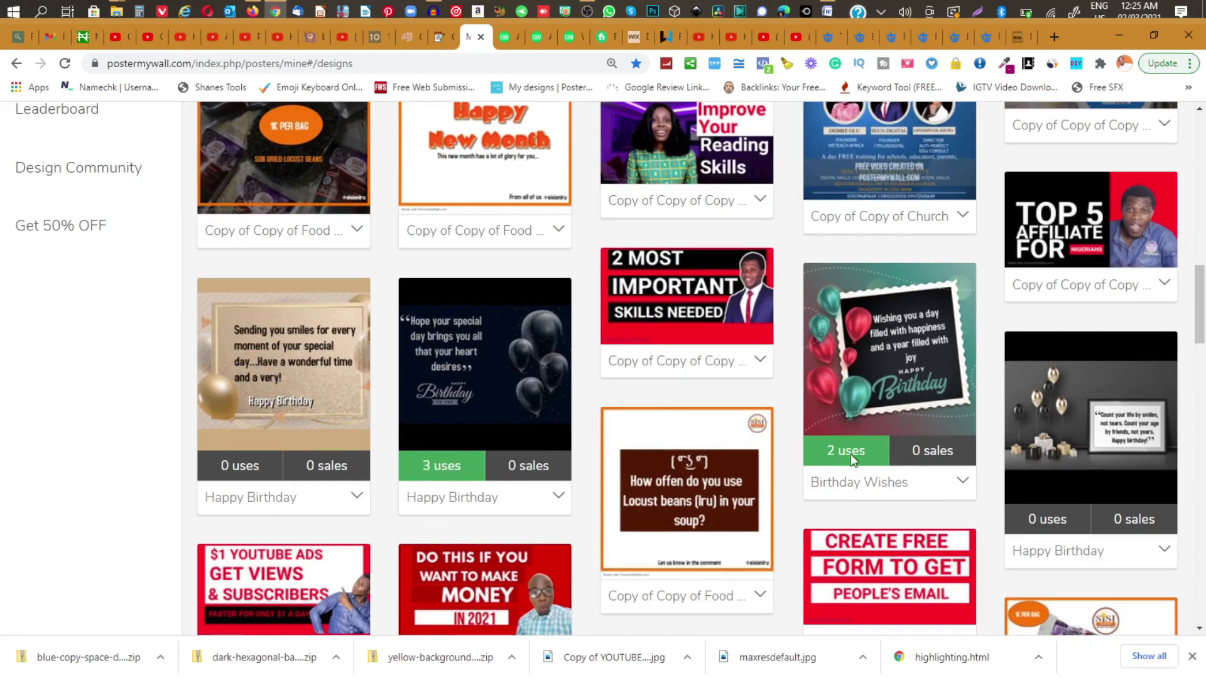
pyautogui.moveTo(851, 457)
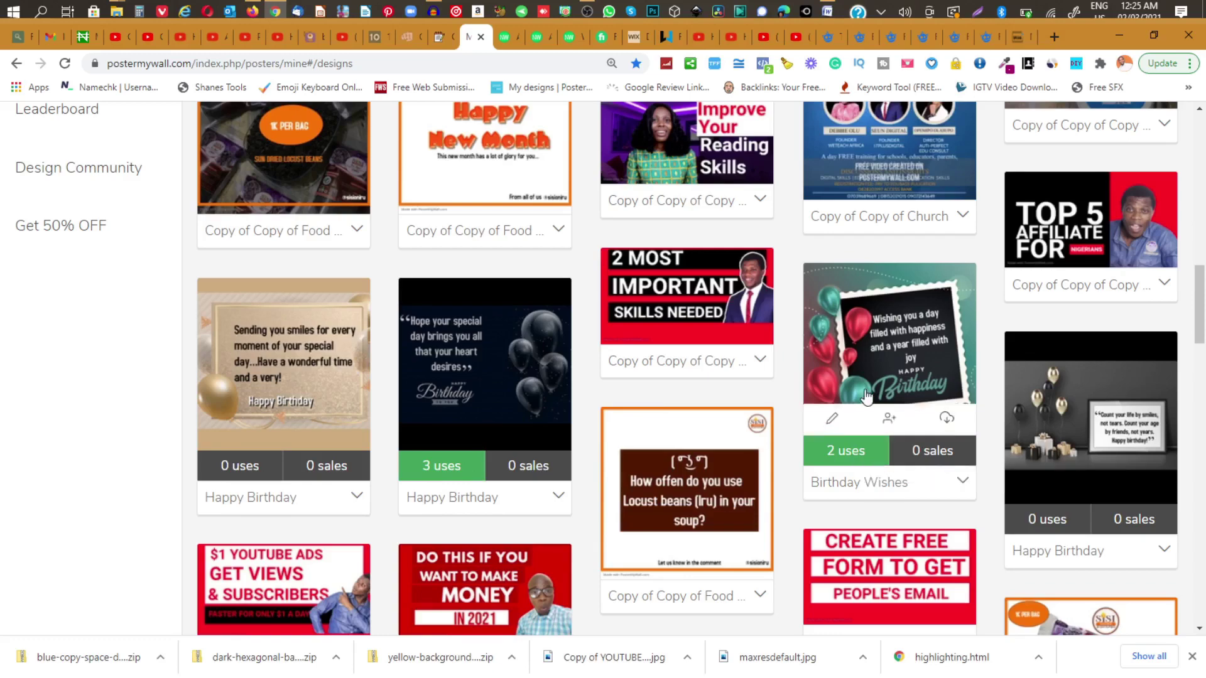
# - Examine the uses and sales of the birthday, Christmas, quote and thumbnail templates further down the design list, including one Success Quote's sale details
pyautogui.scroll(-3, 866, 396)
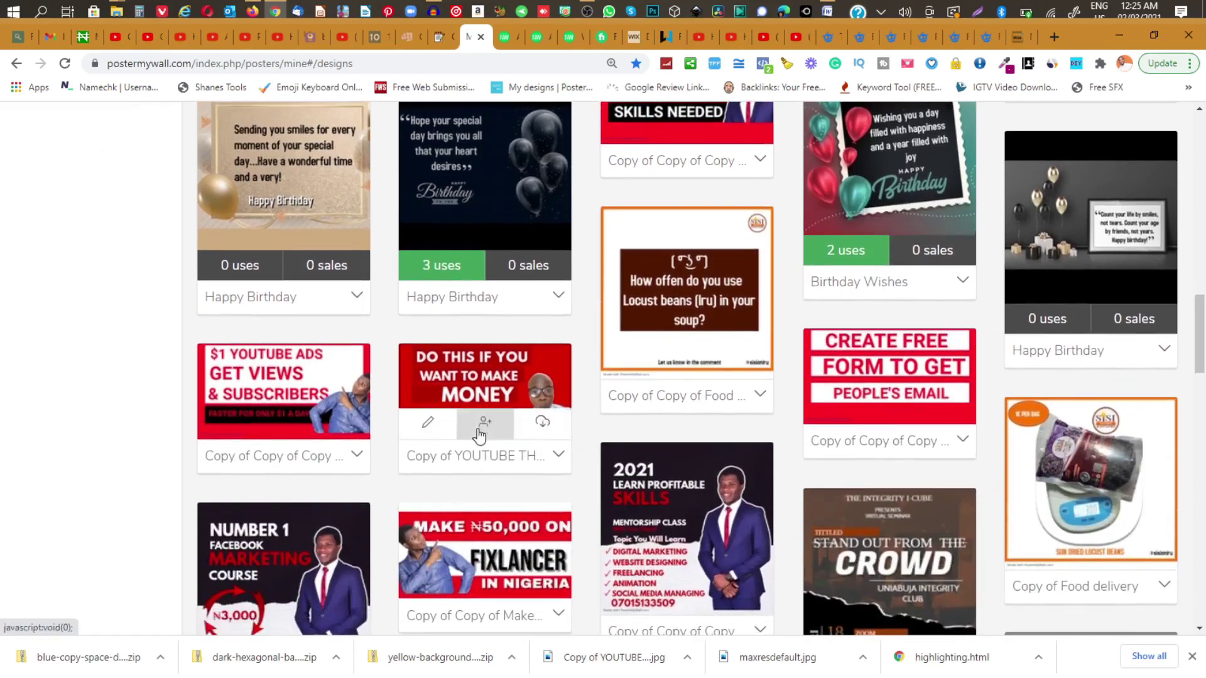
pyautogui.scroll(-10, 479, 434)
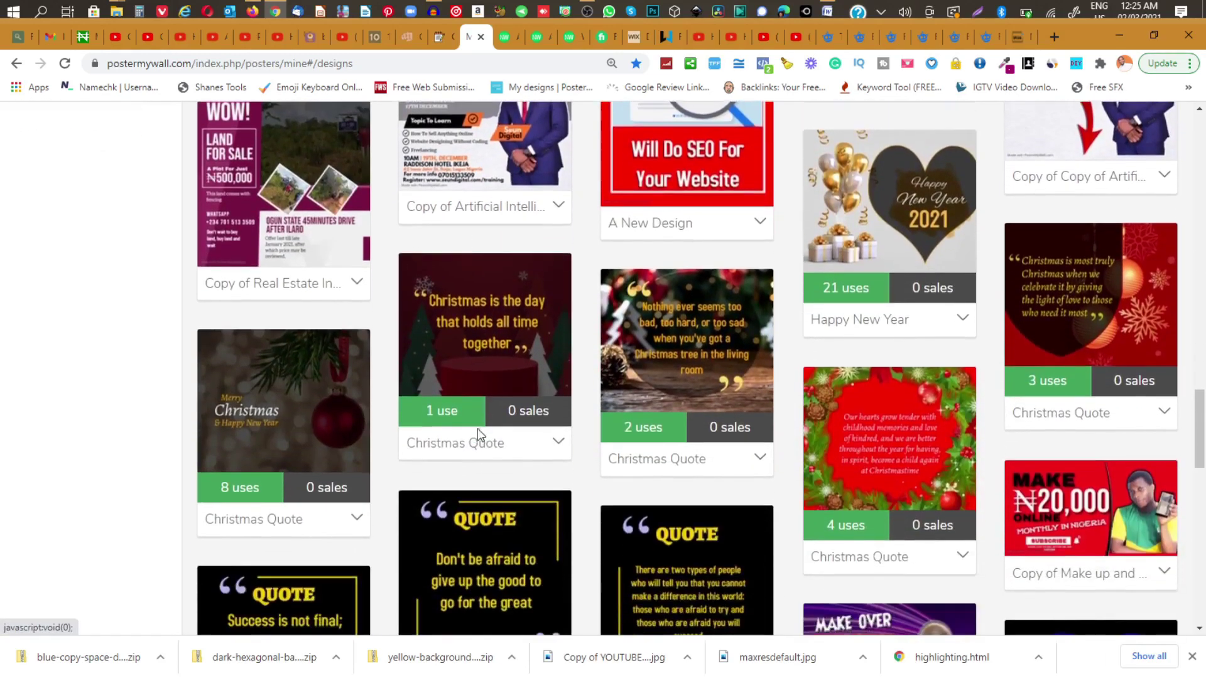
pyautogui.scroll(-4, 862, 512)
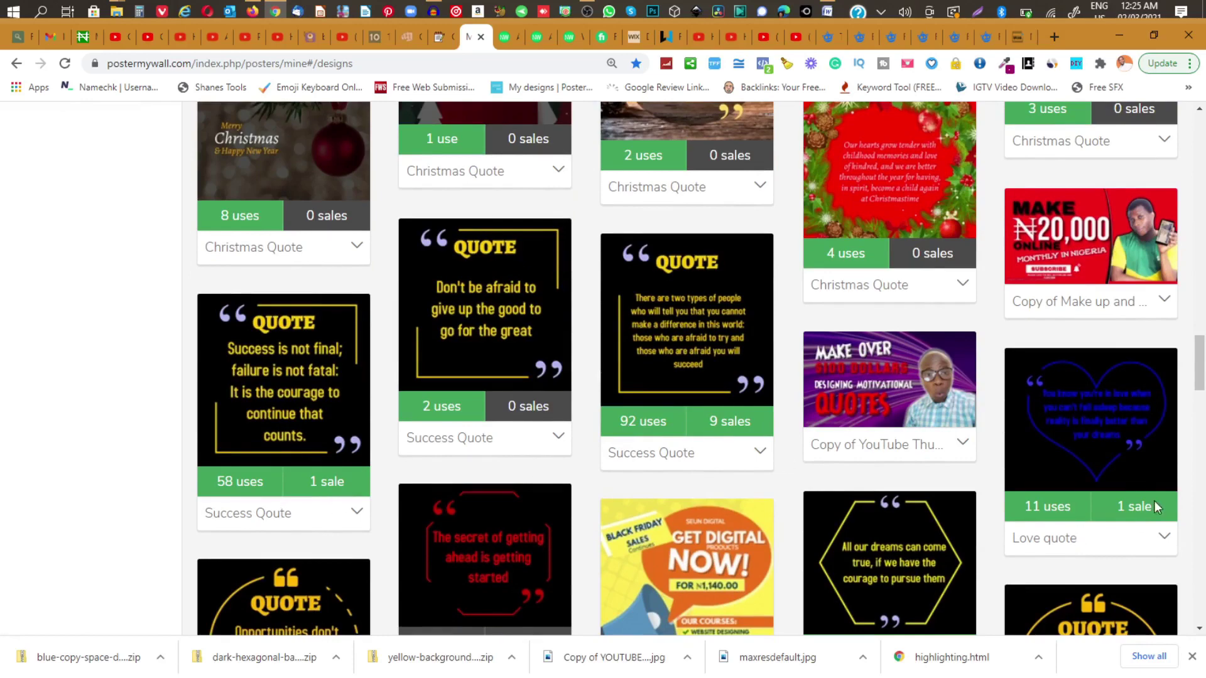
pyautogui.scroll(-4, 1156, 506)
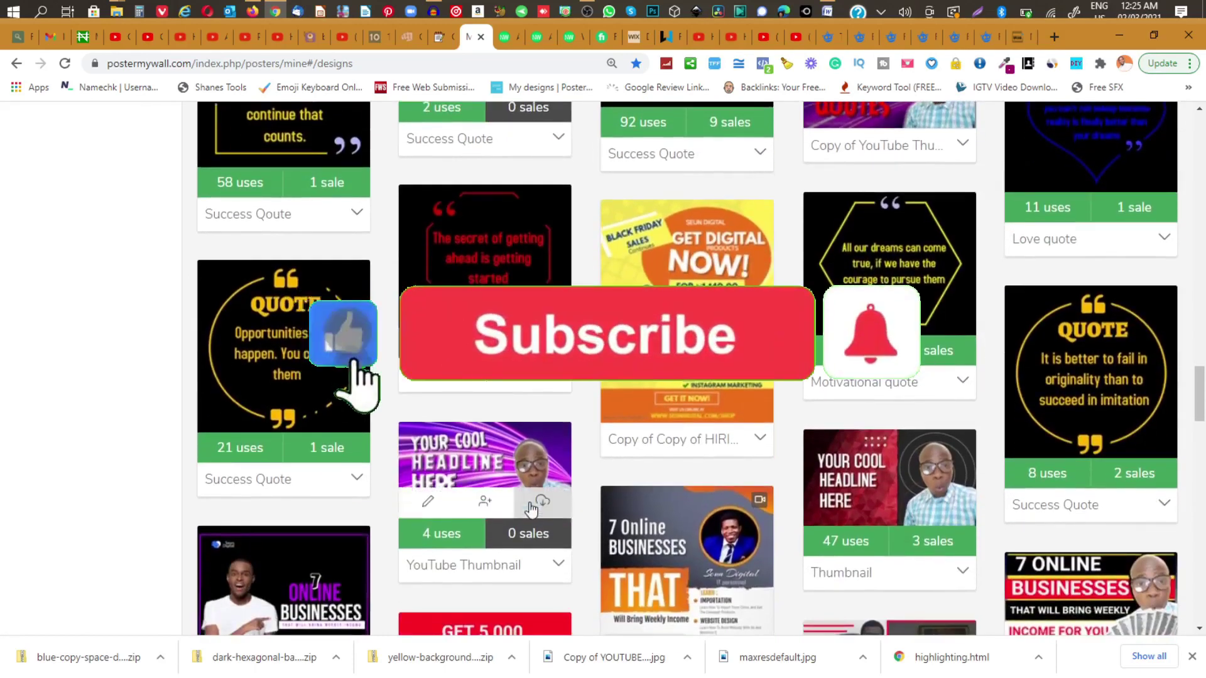
pyautogui.click(331, 442)
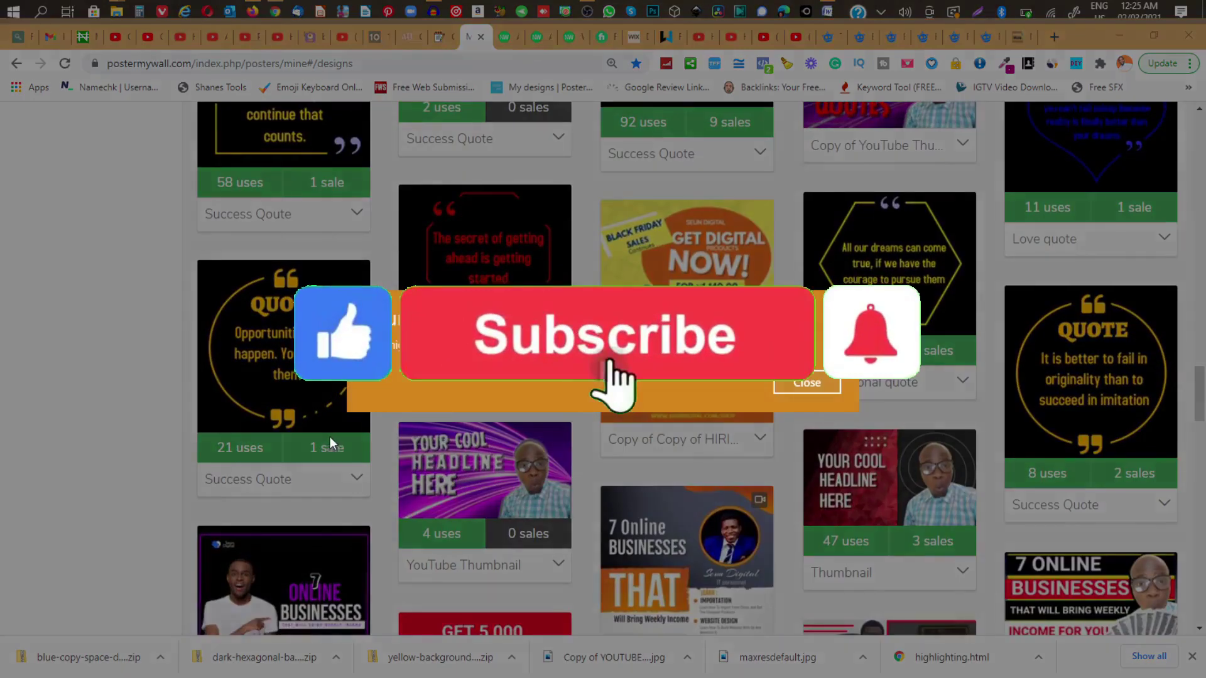
pyautogui.click(803, 382)
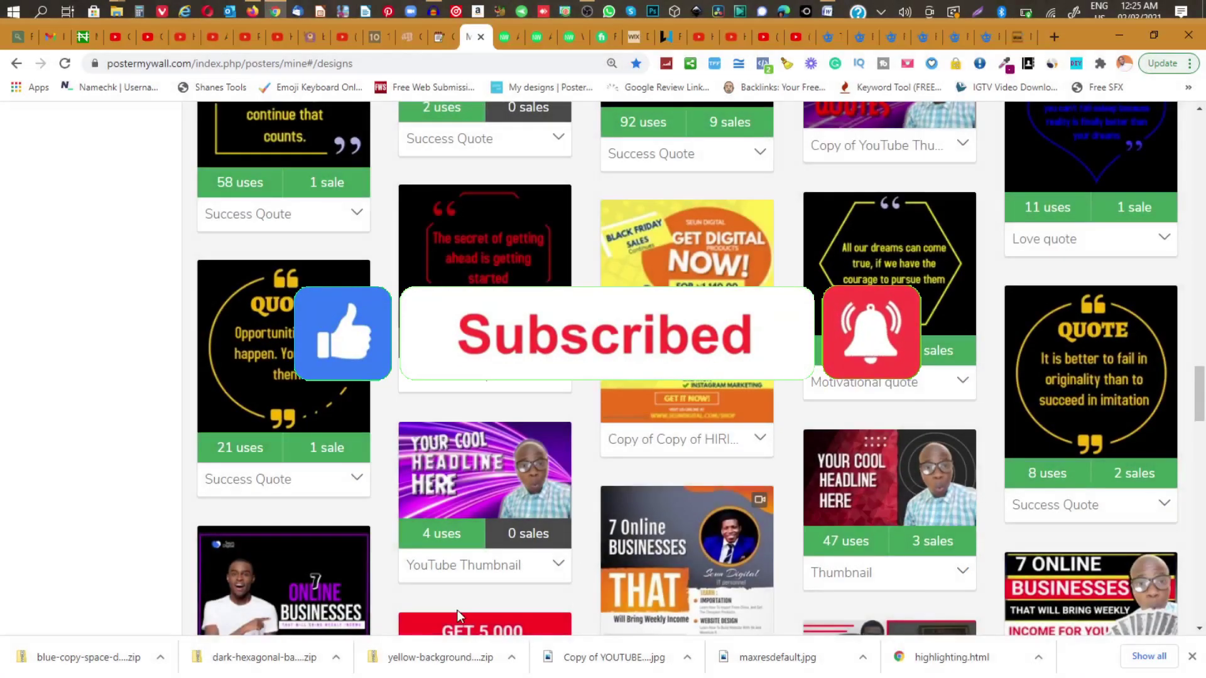
pyautogui.scroll(-5, 439, 569)
pyautogui.scroll(-8, 438, 569)
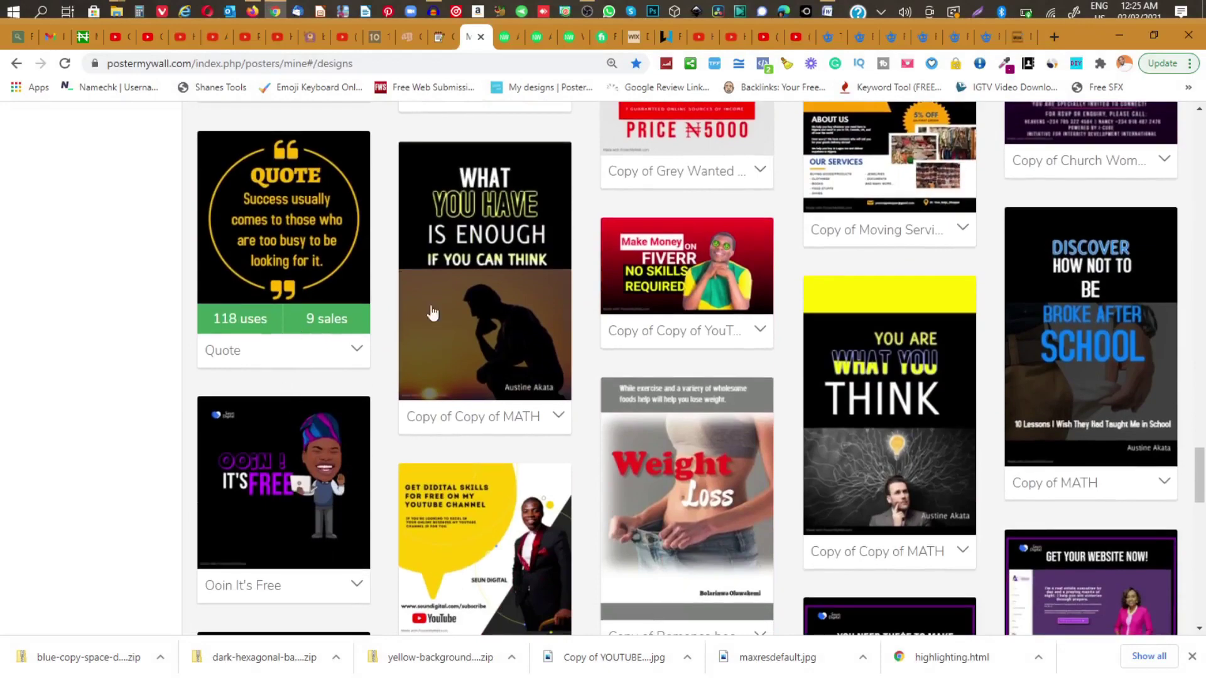
pyautogui.scroll(20, 682, 364)
pyautogui.scroll(10, 682, 363)
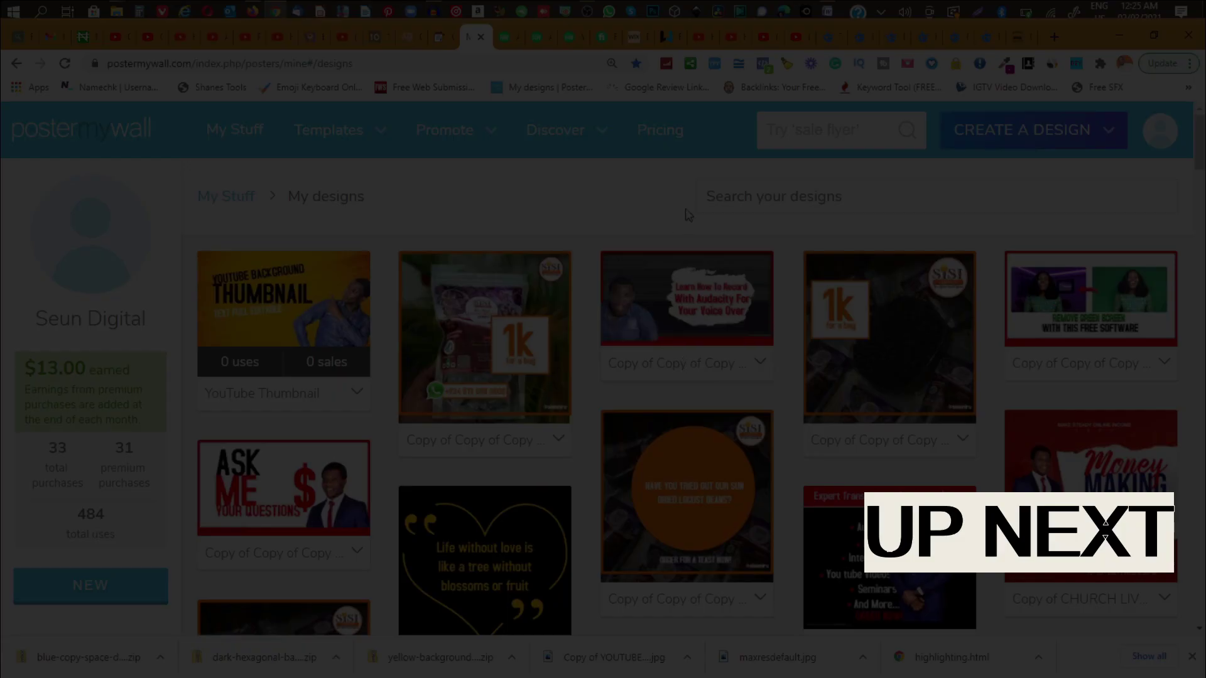
pyautogui.moveTo(590, 18)
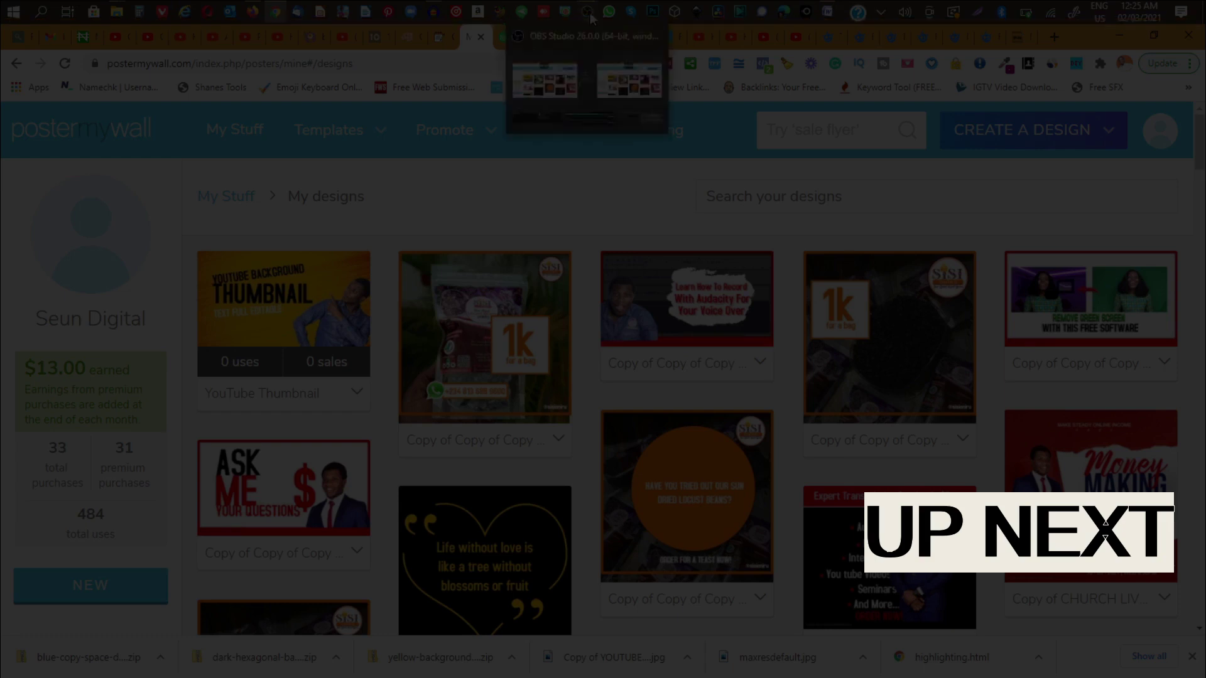